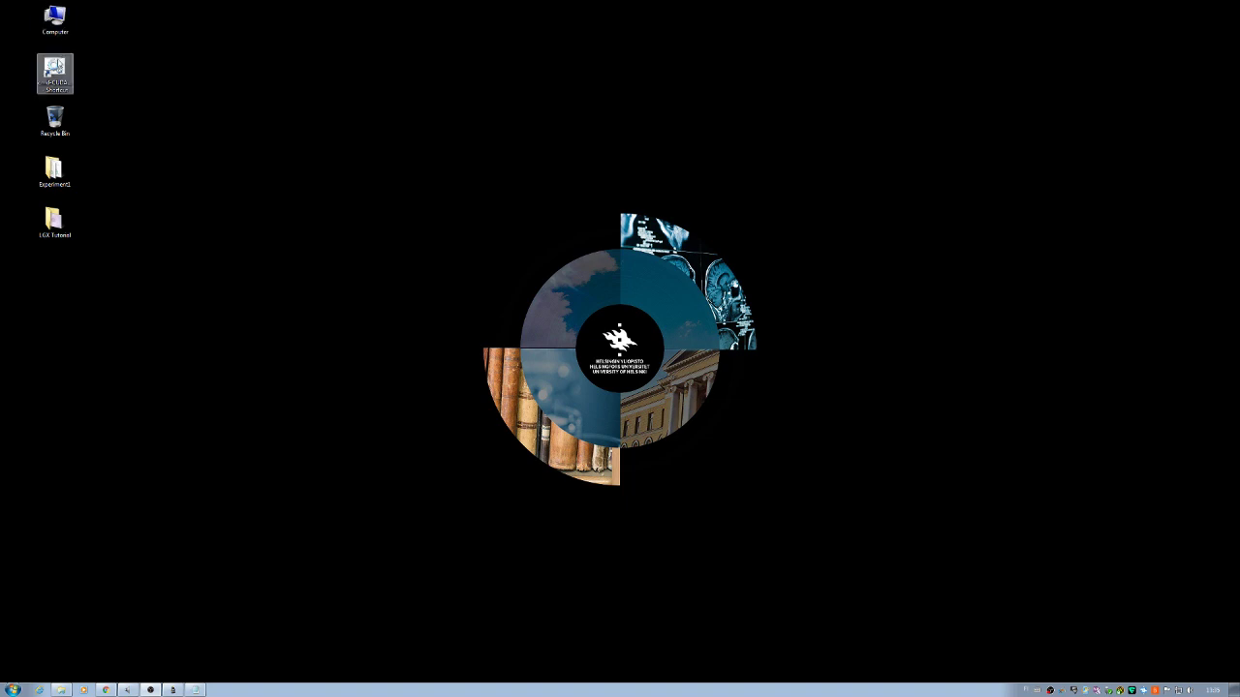
Step: Launch the cmd-CUDA.bat command prompt from the desktop shortcut
{"action": "double_click", "coordinate": [56, 67]}
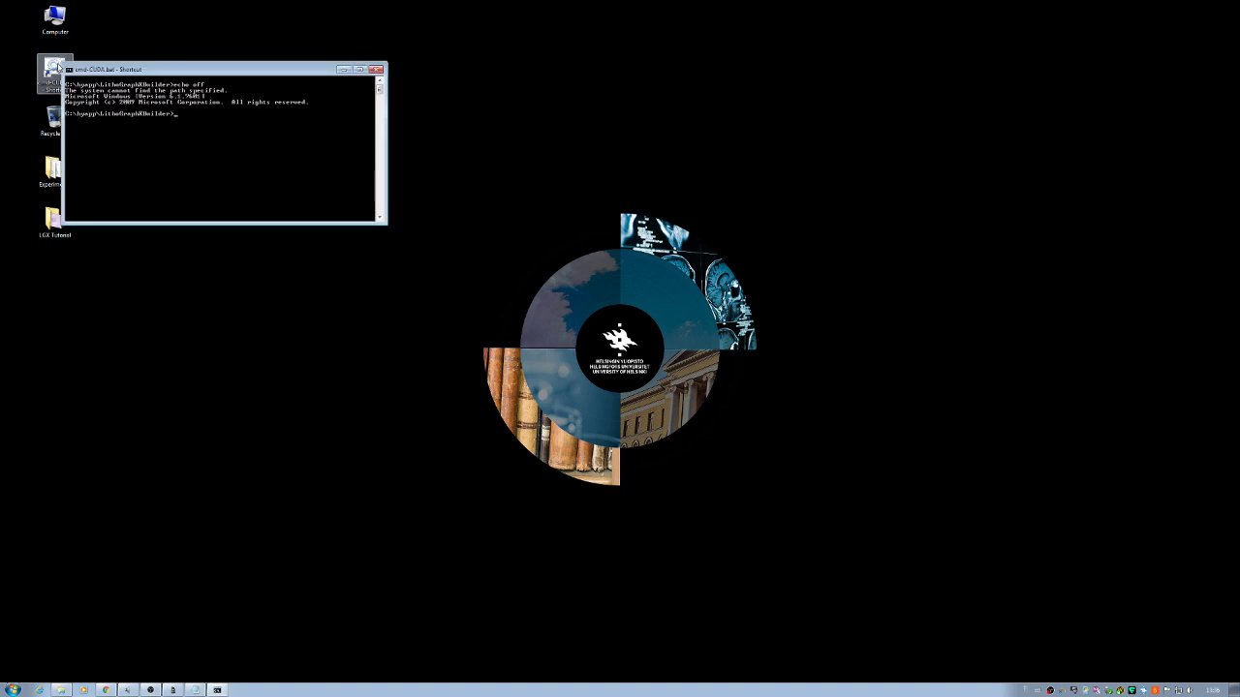
Step: Start LithoGraphX with lgx, placing its window top-left and the console top-right
{"action": "type", "text": "lgx"}
{"action": "key", "text": "Return"}
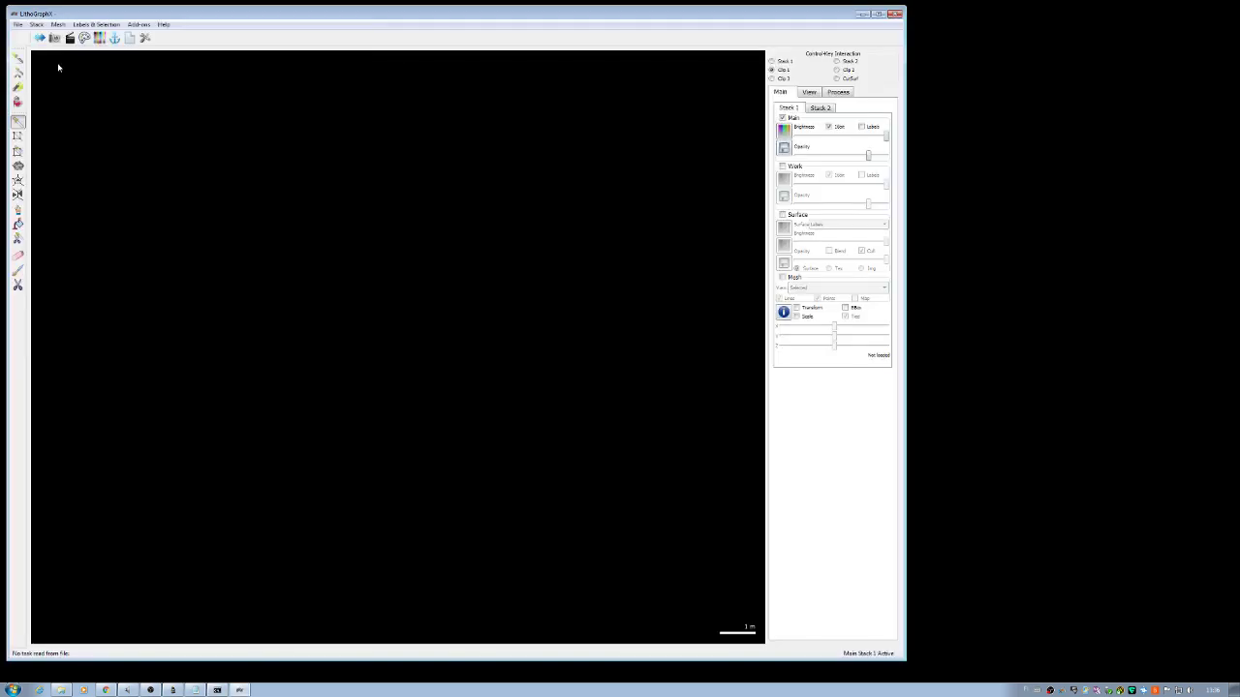
{"action": "left_click_drag", "start_coordinate": [96, 18], "coordinate": [151, 132]}
{"action": "left_click_drag", "start_coordinate": [145, 69], "coordinate": [990, 14]}
{"action": "left_click_drag", "start_coordinate": [542, 127], "coordinate": [492, 13]}
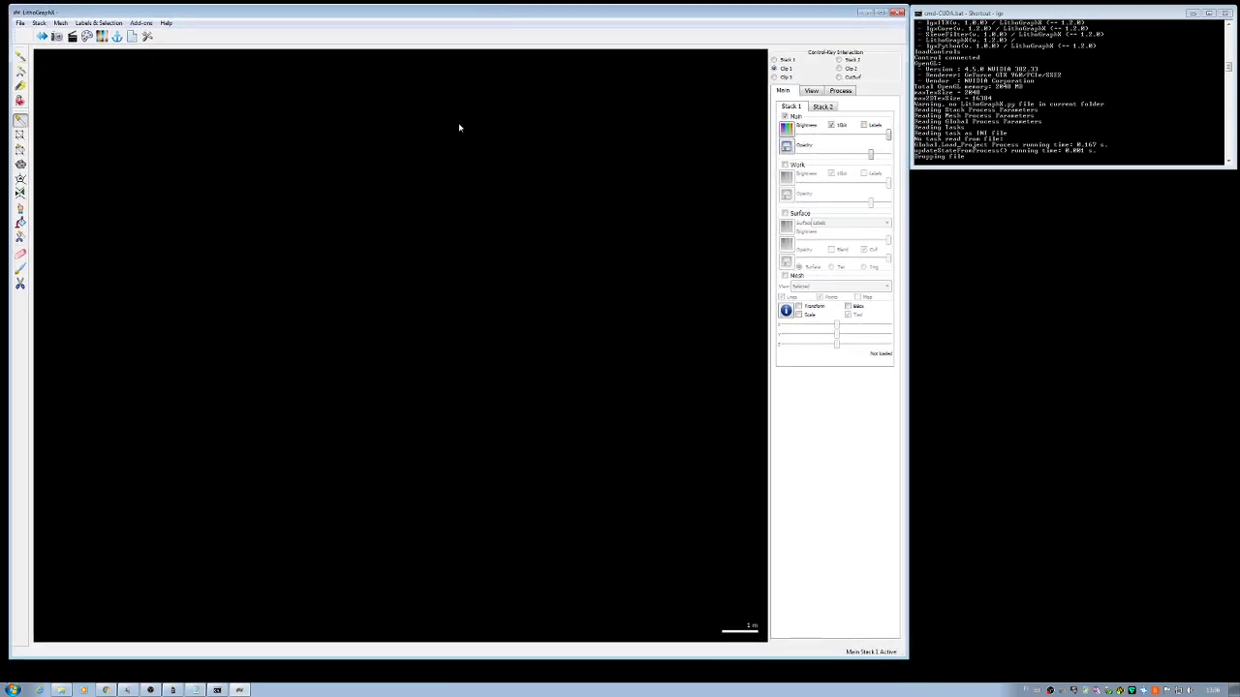
{"action": "left_click", "coordinate": [66, 690]}
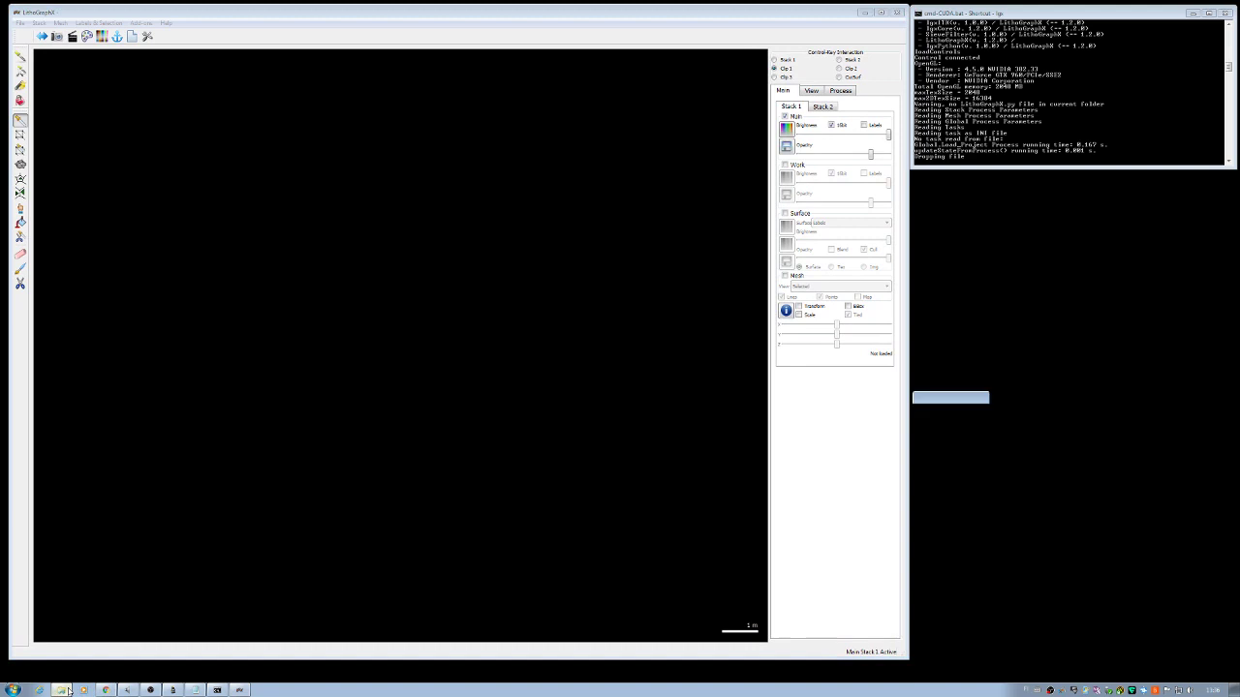
Step: Make the console taller and drop control.tif onto the LithoGraphX canvas for import
{"action": "left_click_drag", "start_coordinate": [1056, 170], "coordinate": [1038, 393]}
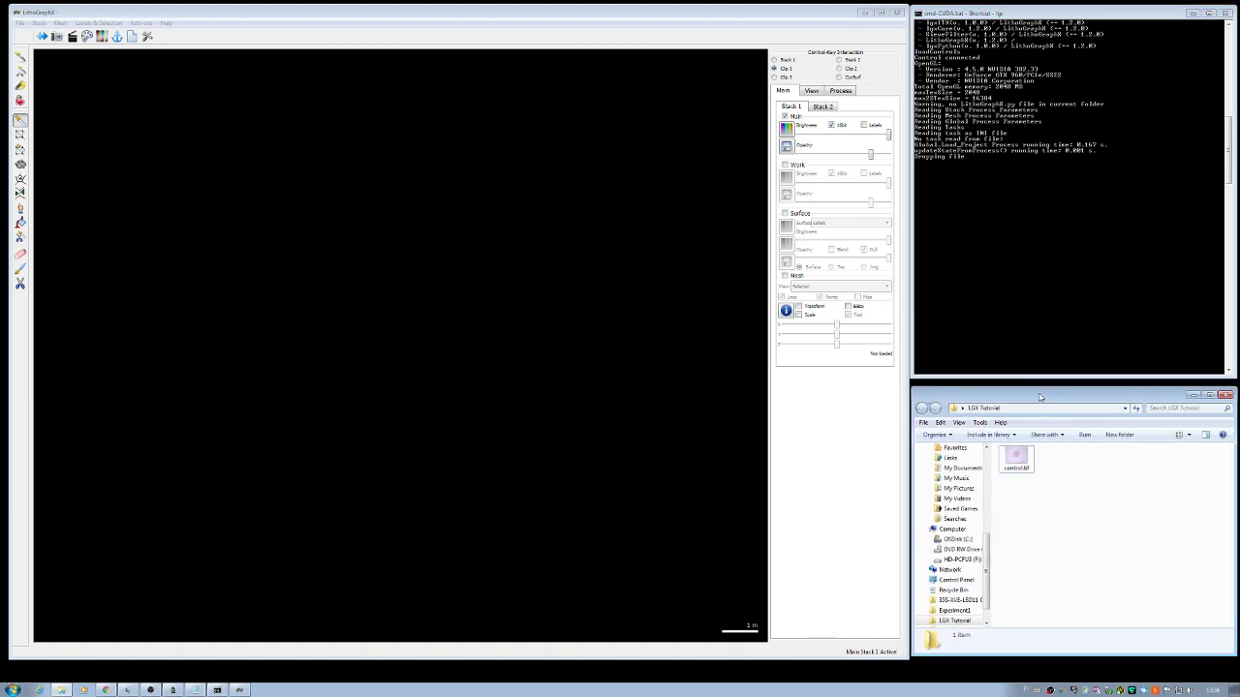
{"action": "left_click_drag", "start_coordinate": [1016, 459], "coordinate": [553, 384]}
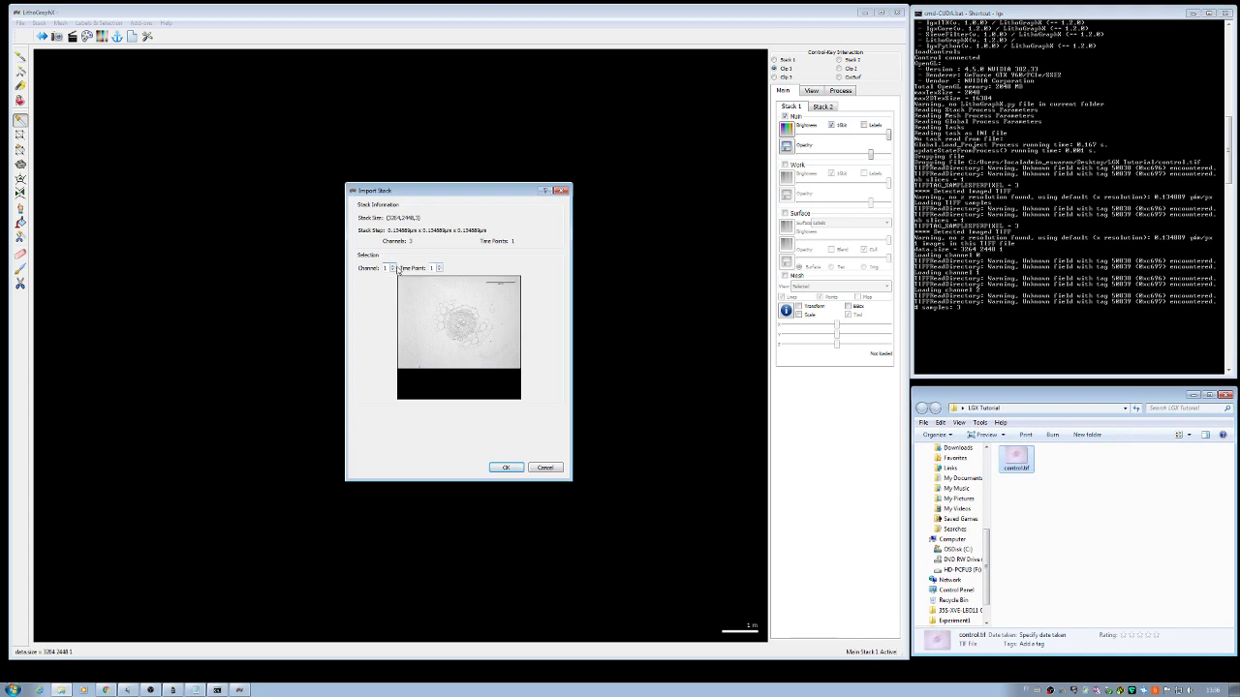
Step: Import channel 2 of control.tif into the main stack and zoom in on the green root image
{"action": "left_click", "coordinate": [392, 266]}
{"action": "left_click", "coordinate": [393, 265]}
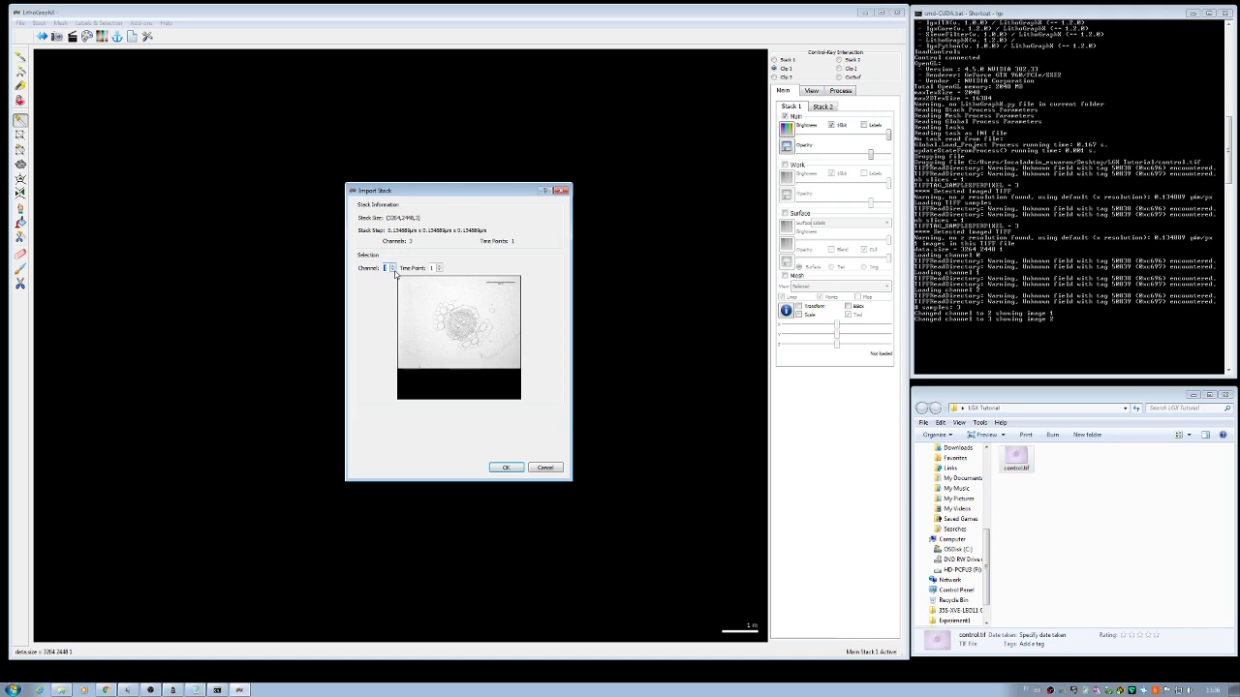
{"action": "left_click", "coordinate": [393, 271]}
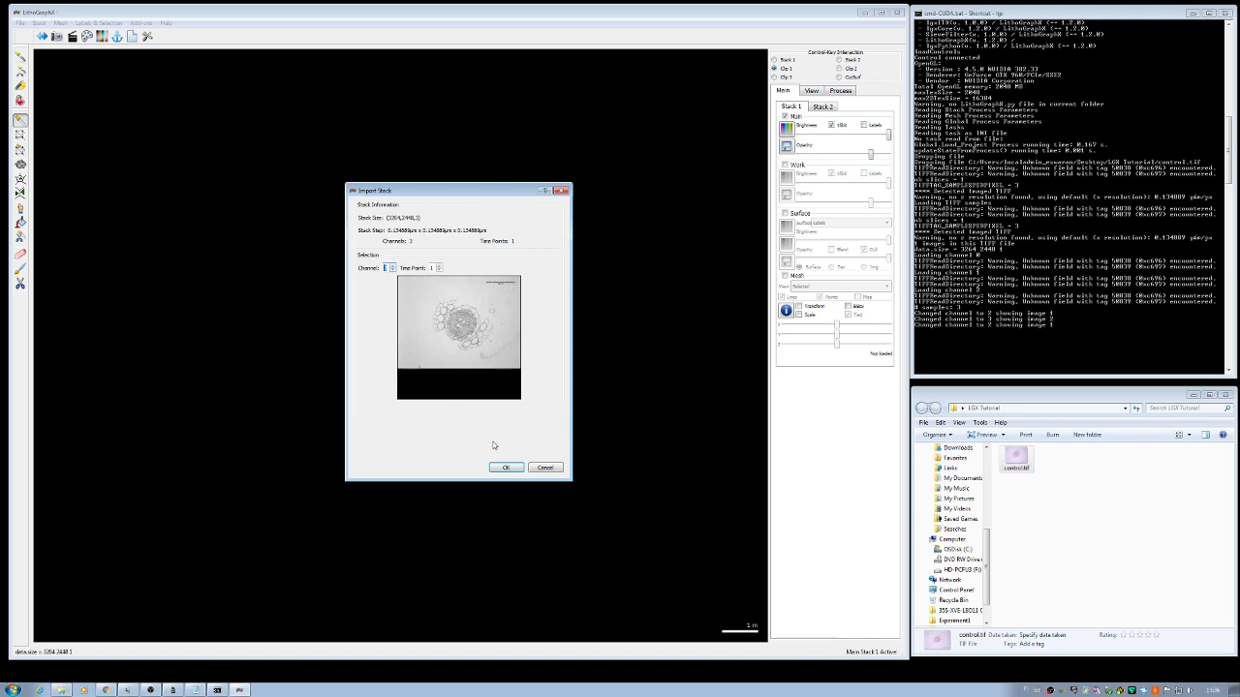
{"action": "left_click", "coordinate": [502, 467]}
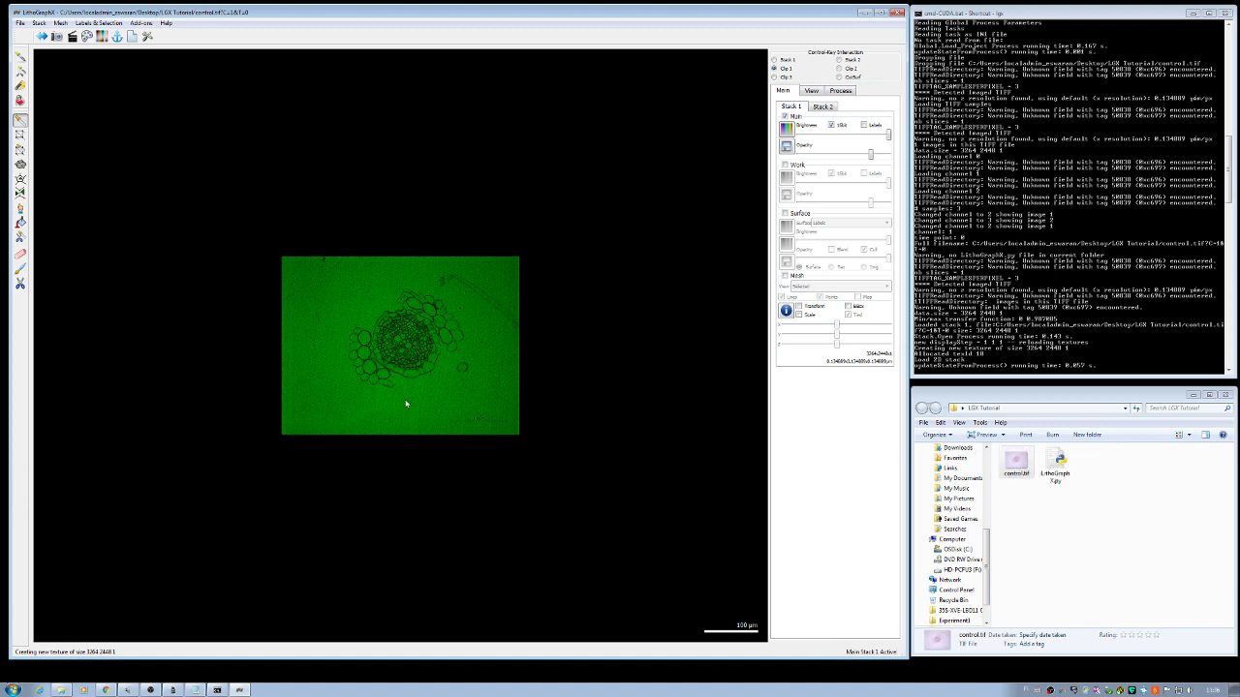
{"action": "scroll", "coordinate": [406, 404], "scroll_direction": "up", "scroll_amount": 4}
{"action": "scroll", "coordinate": [406, 404], "scroll_direction": "down", "scroll_amount": 1}
{"action": "scroll", "coordinate": [406, 404], "scroll_direction": "up", "scroll_amount": 3}
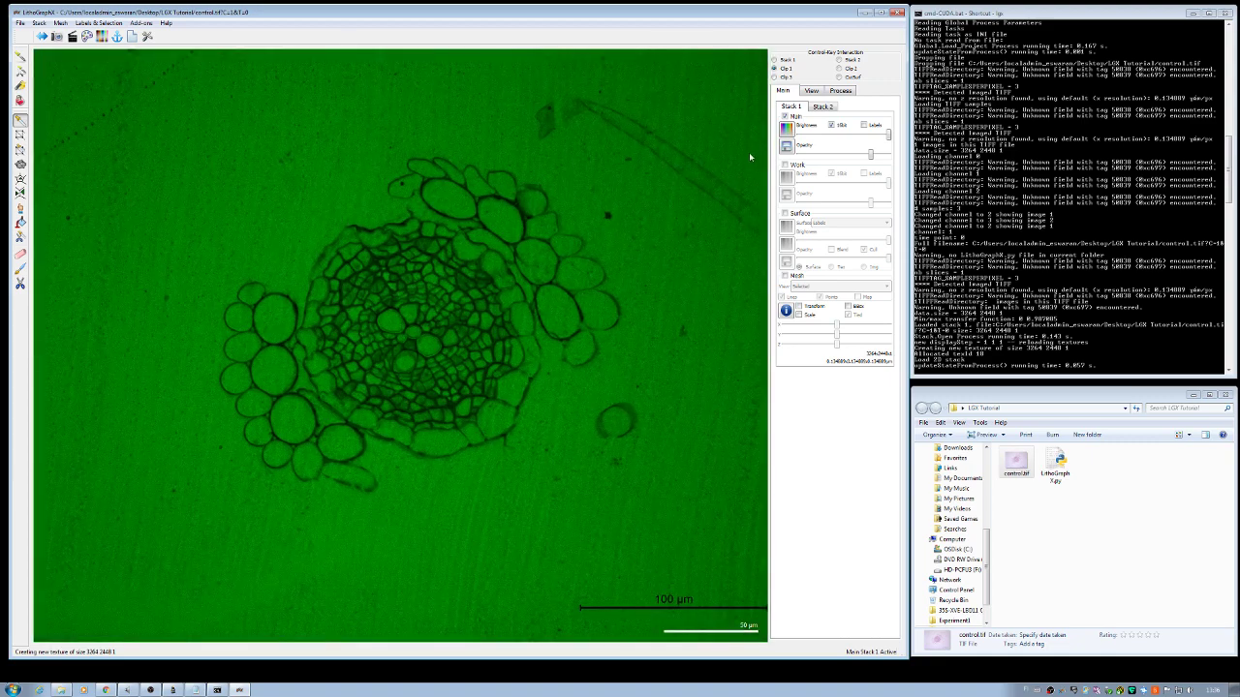
{"action": "left_click", "coordinate": [787, 133]}
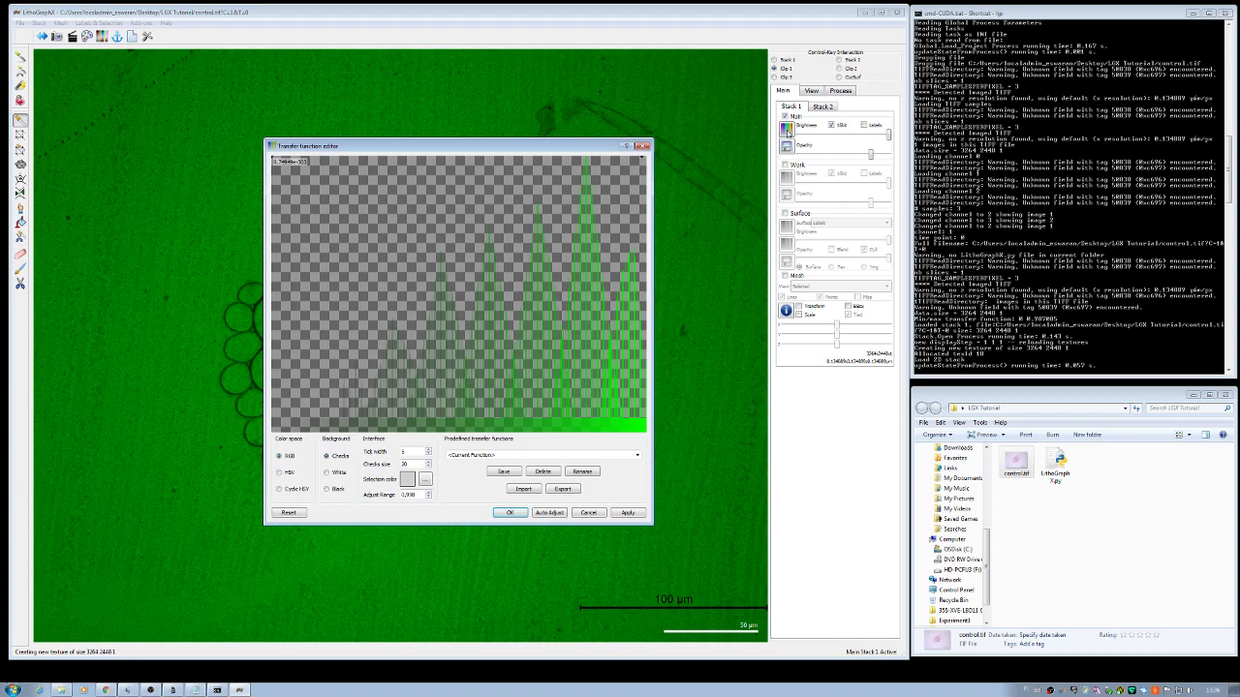
Step: Give the main stack the Scale Gray transfer function with auto-adjusted contrast
{"action": "left_click", "coordinate": [638, 455]}
{"action": "key", "text": "End"}
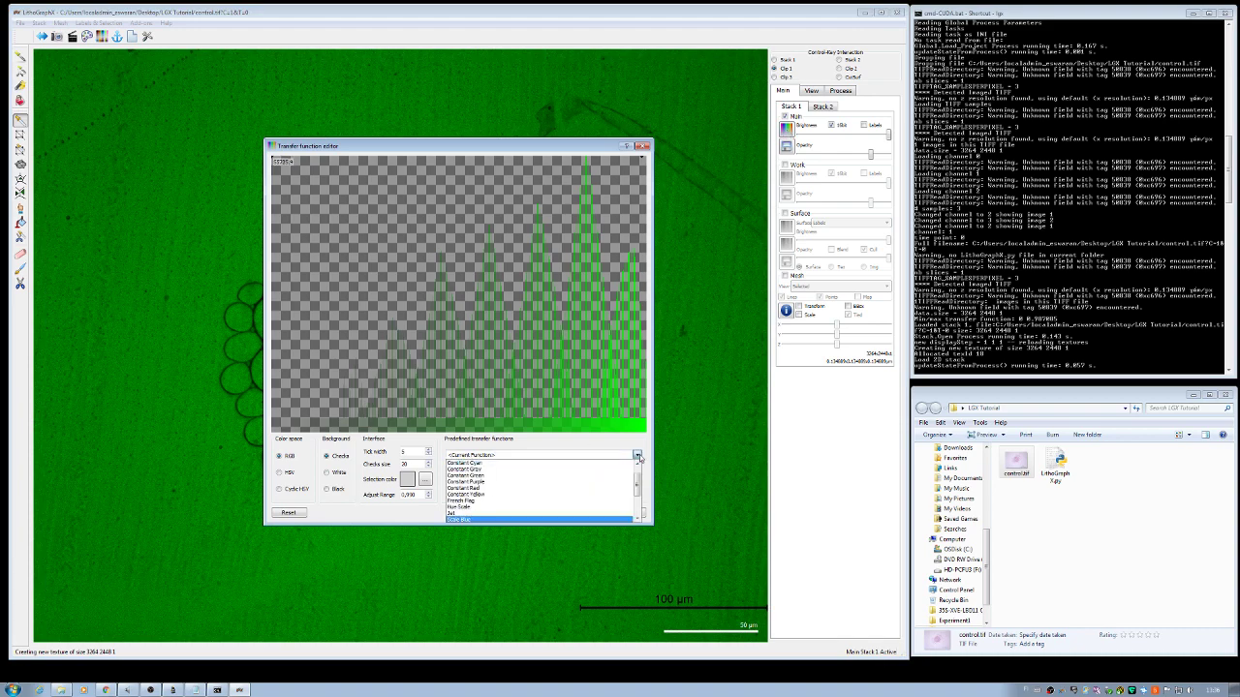
{"action": "key", "text": "Page_Up"}
{"action": "key", "text": "End"}
{"action": "key", "text": "Down"}
{"action": "key", "text": "Down"}
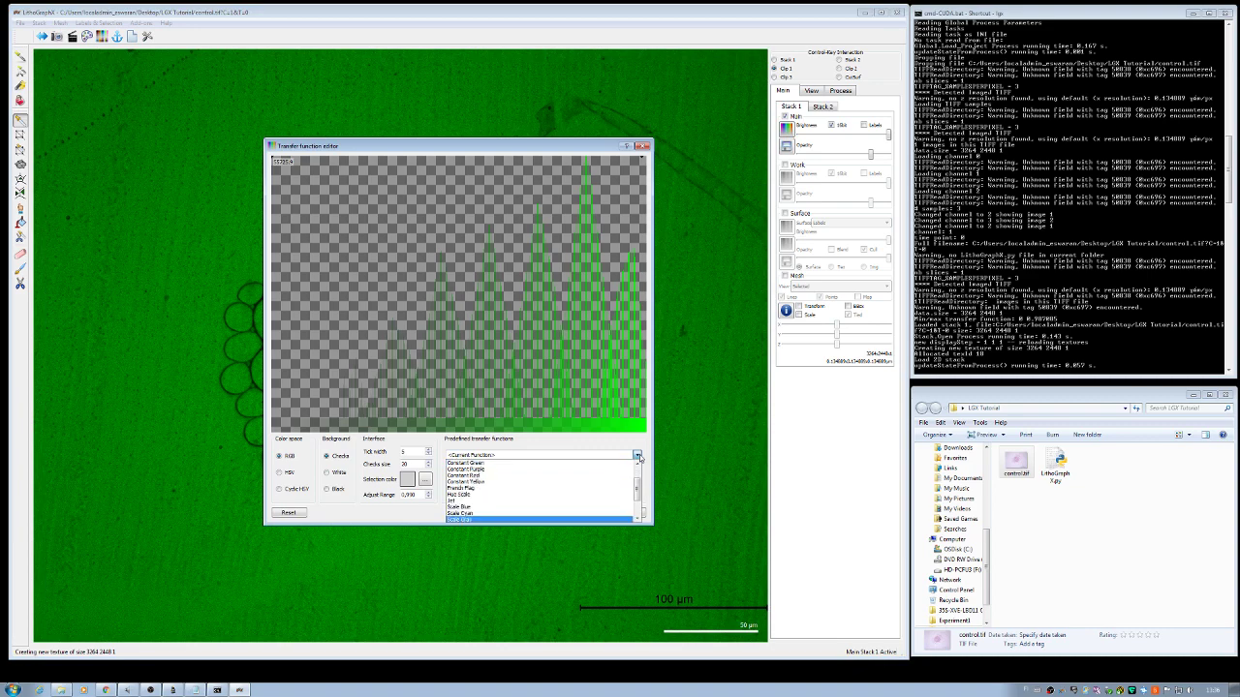
{"action": "left_click", "coordinate": [565, 520]}
{"action": "left_click", "coordinate": [560, 515]}
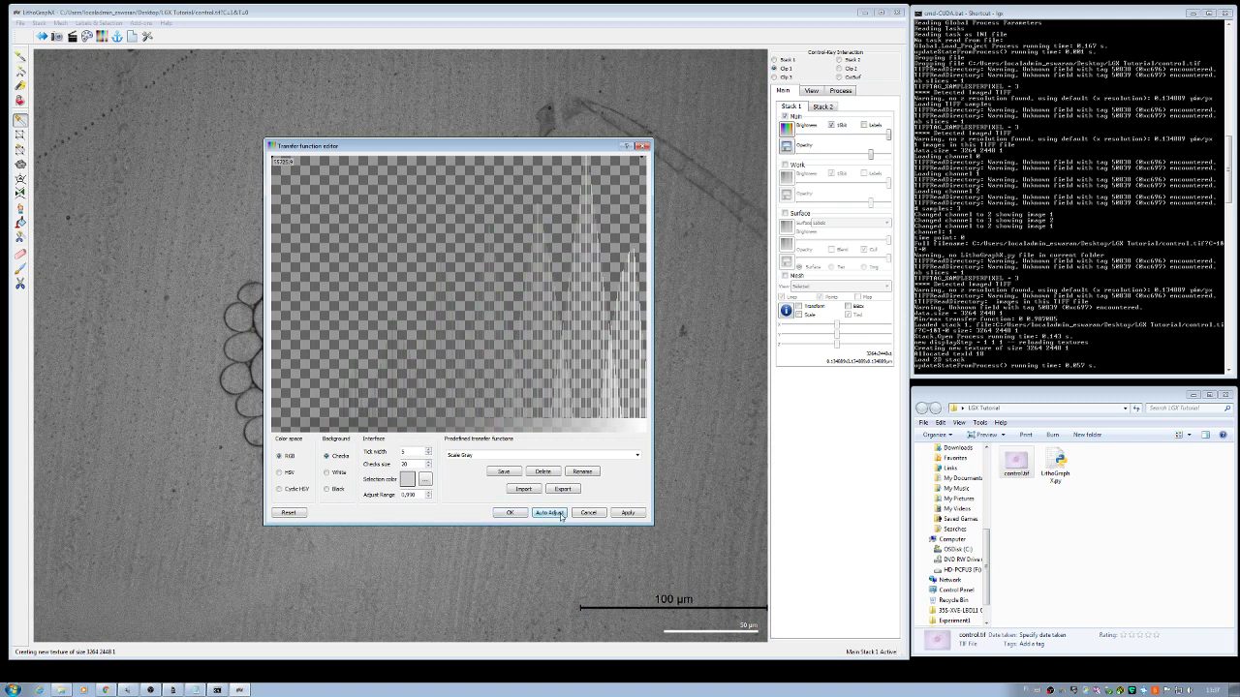
{"action": "left_click", "coordinate": [510, 513]}
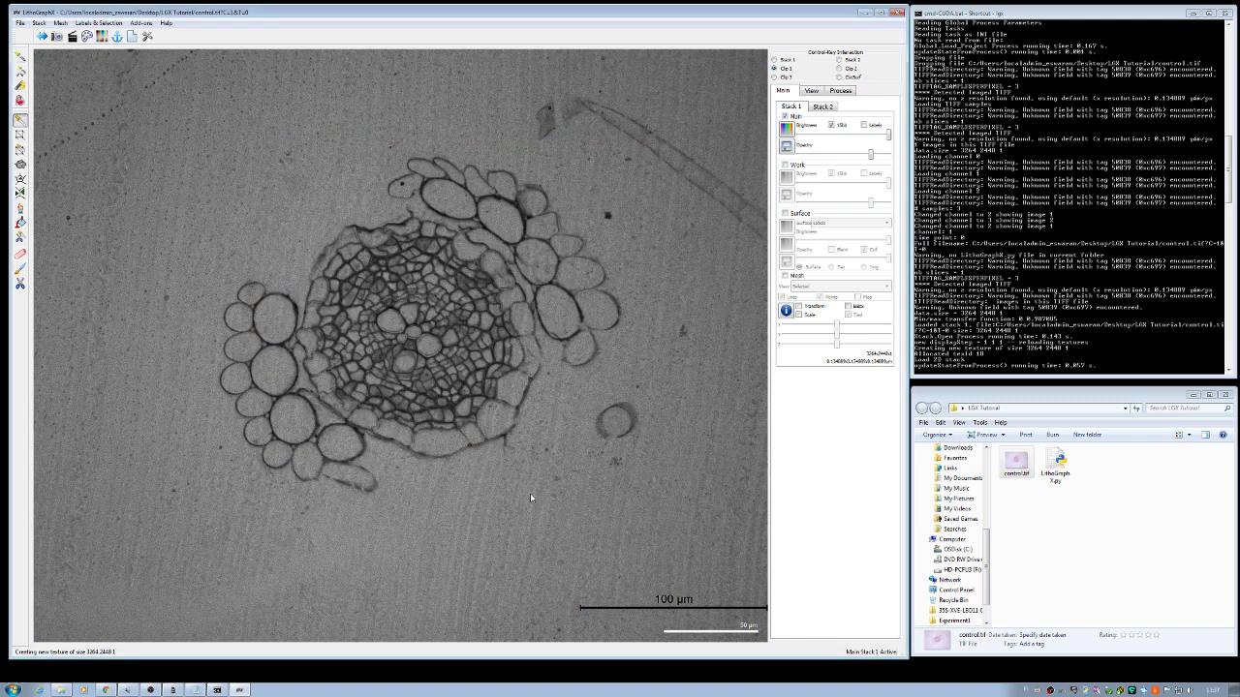
Step: Run the Apply Transfer Function filter so the grayscale image fills work stack 1
{"action": "left_click", "coordinate": [840, 91]}
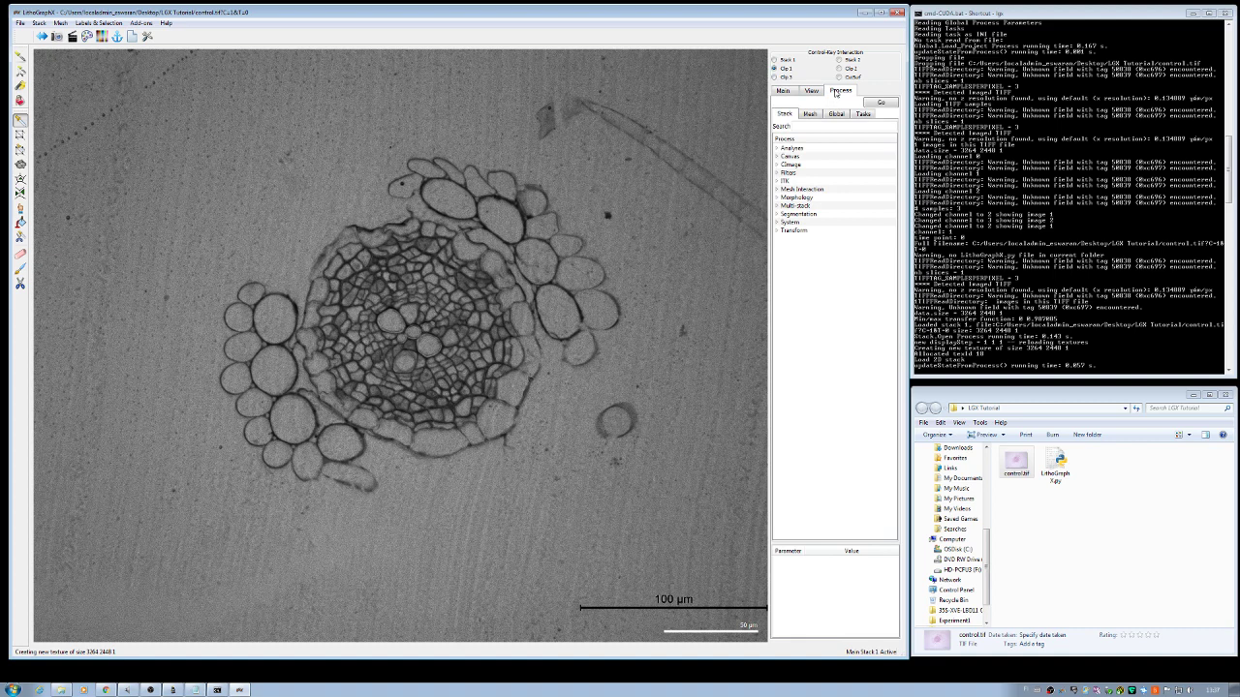
{"action": "left_click", "coordinate": [776, 172]}
{"action": "left_click", "coordinate": [816, 192]}
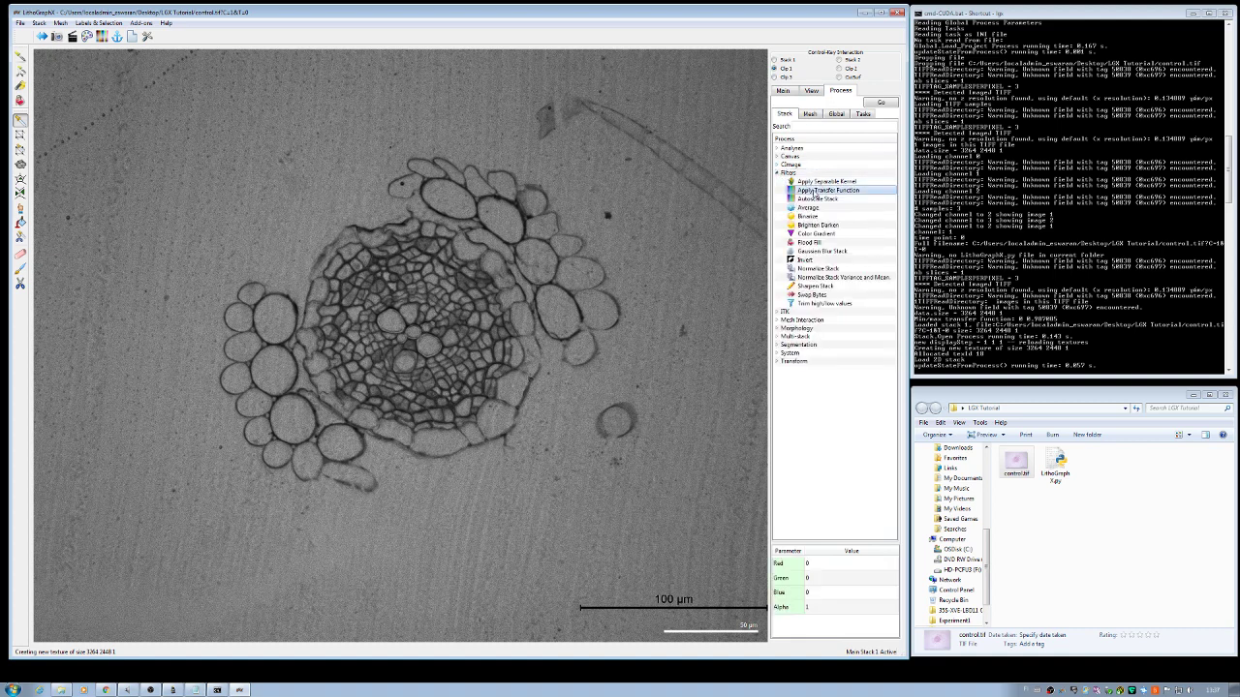
{"action": "left_click", "coordinate": [881, 103]}
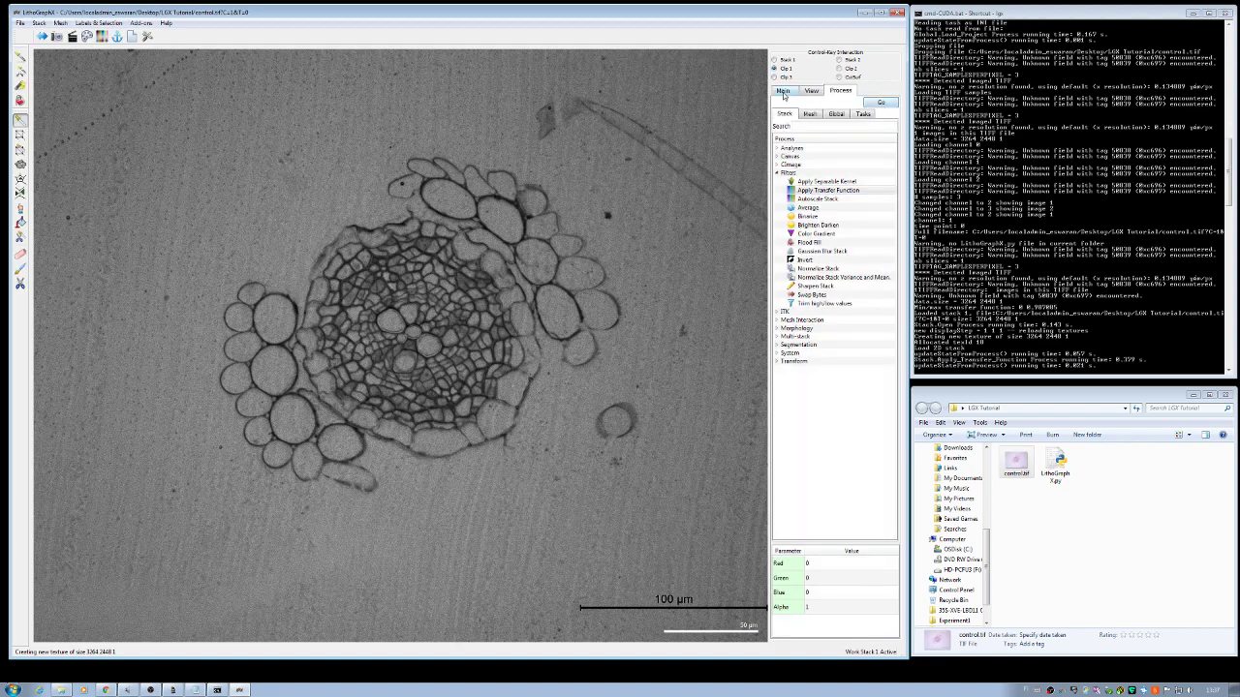
{"action": "left_click", "coordinate": [784, 91]}
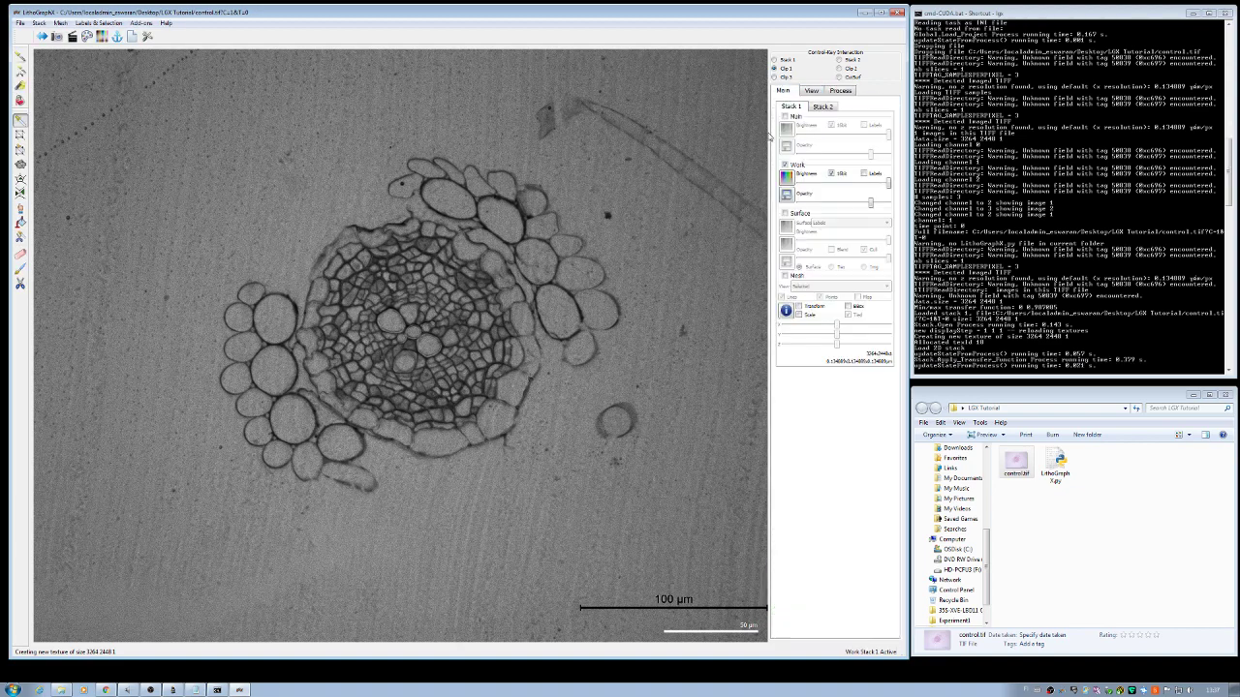
{"action": "left_click", "coordinate": [846, 93]}
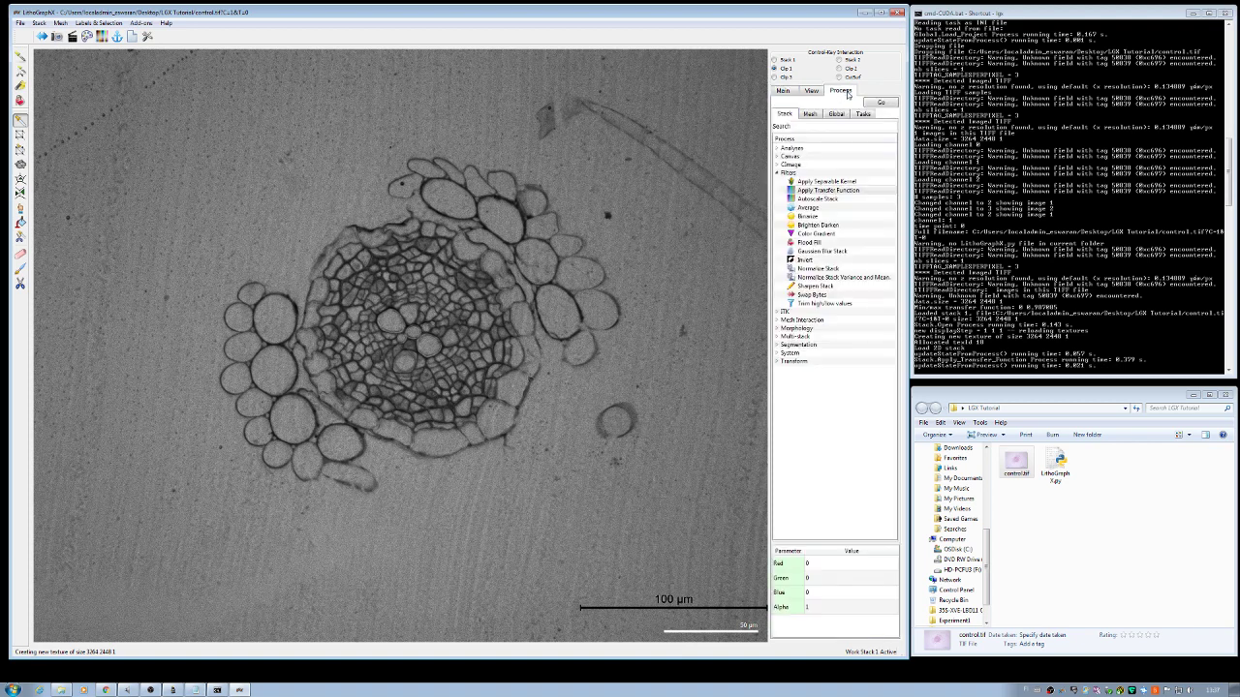
Step: Run Gaussian Blur Stack with X and Y sigma 0.1 µm and Z sigma 0
{"action": "left_click", "coordinate": [817, 250]}
{"action": "double_click", "coordinate": [818, 593]}
{"action": "type", "text": "0"}
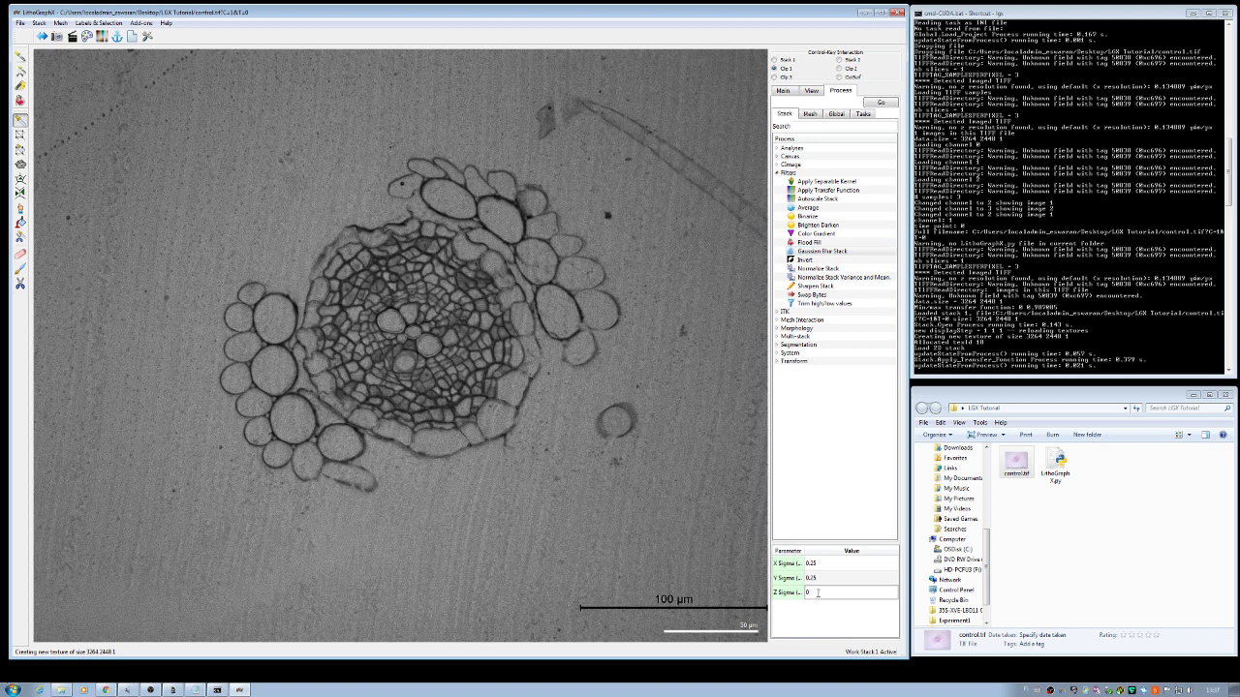
{"action": "double_click", "coordinate": [814, 578]}
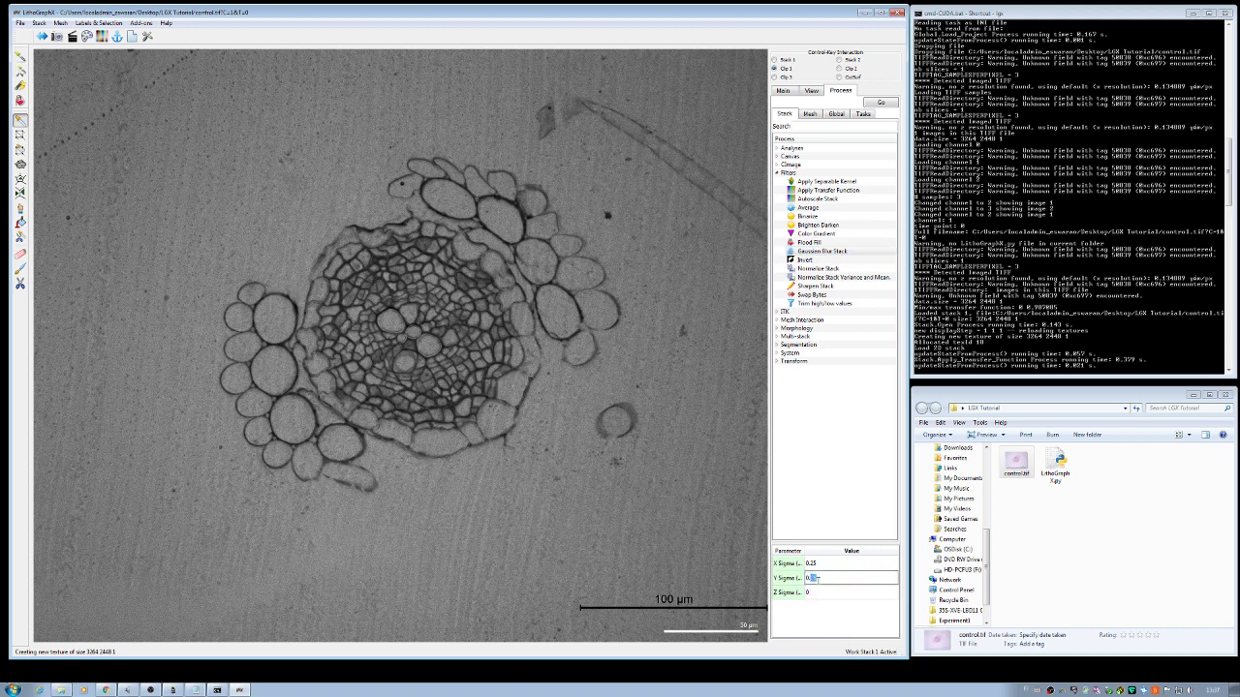
{"action": "type", "text": "0.1"}
{"action": "double_click", "coordinate": [812, 564]}
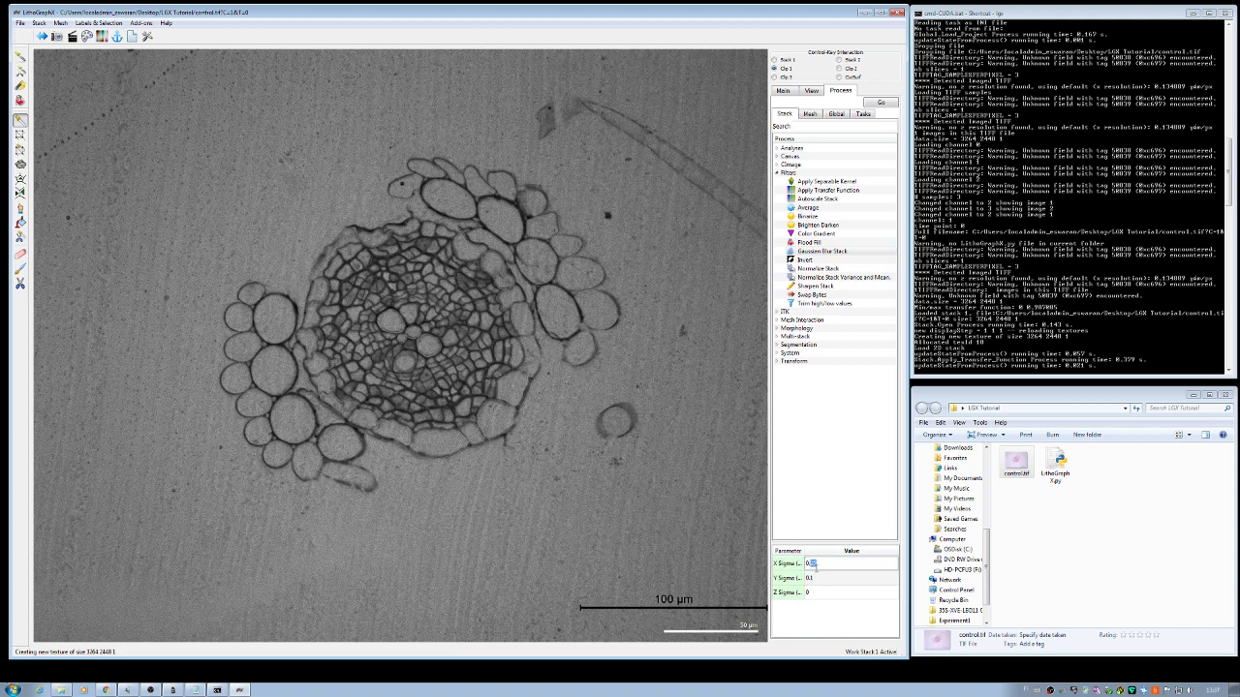
{"action": "type", "text": "0.1"}
{"action": "left_click", "coordinate": [832, 536]}
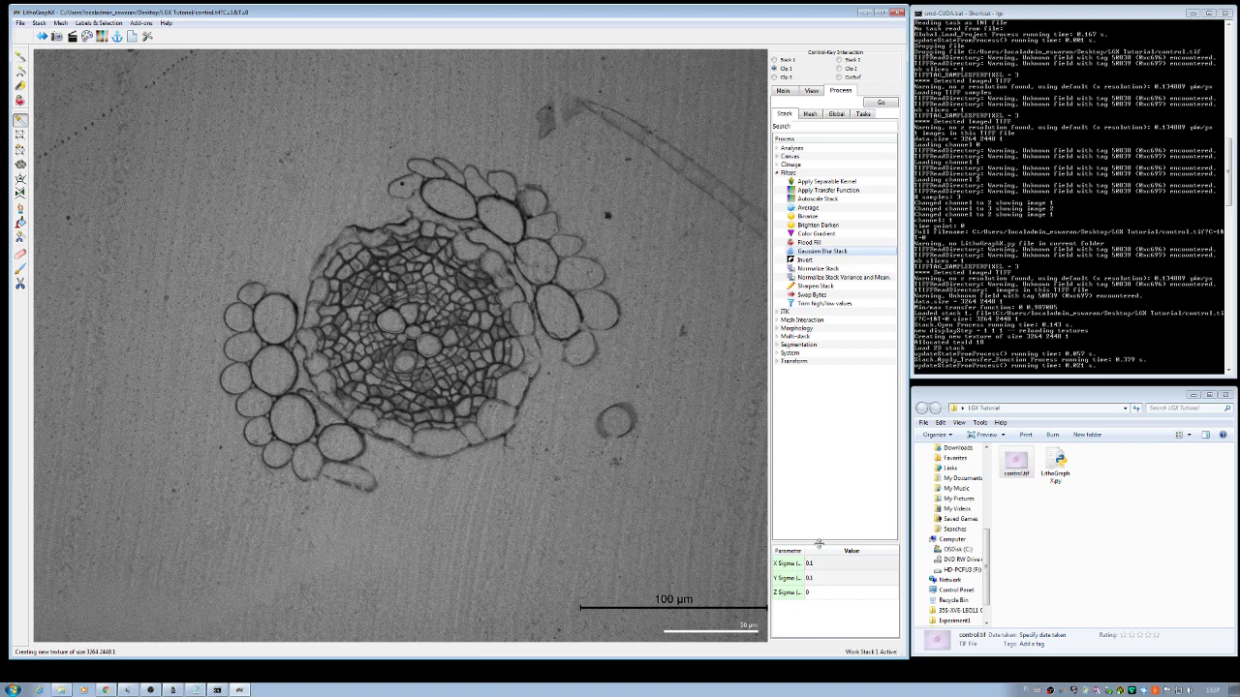
{"action": "left_click_drag", "start_coordinate": [803, 549], "coordinate": [814, 549]}
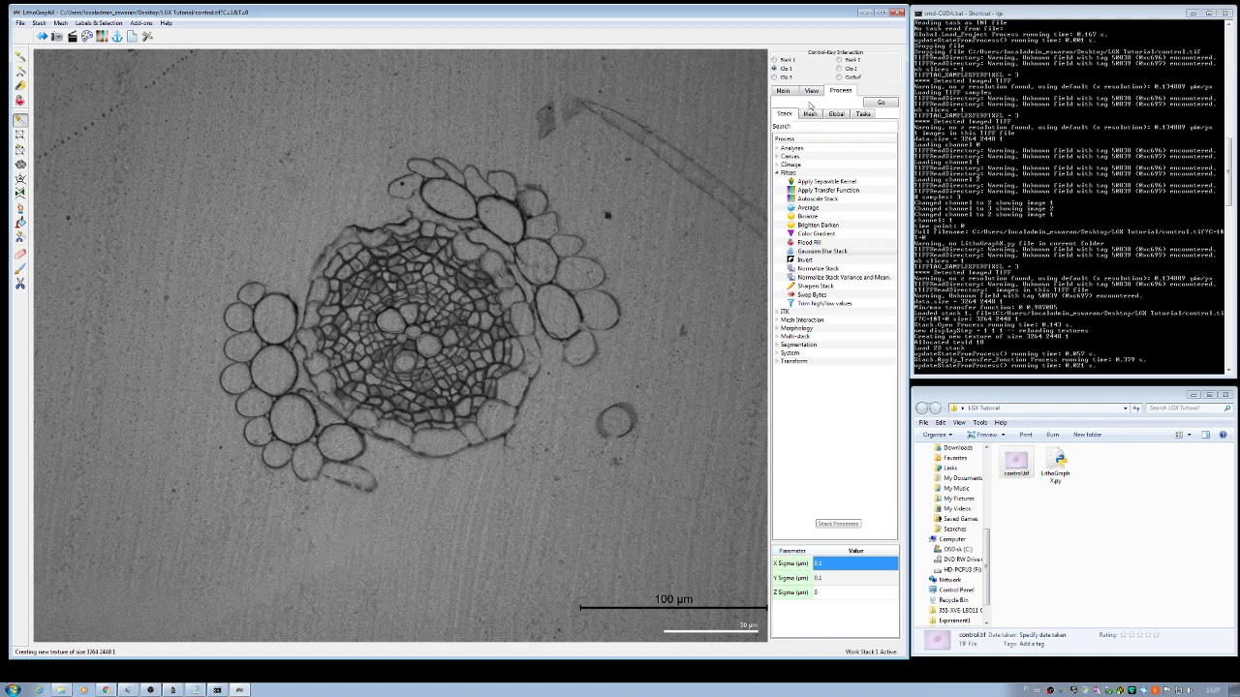
{"action": "left_click", "coordinate": [870, 101]}
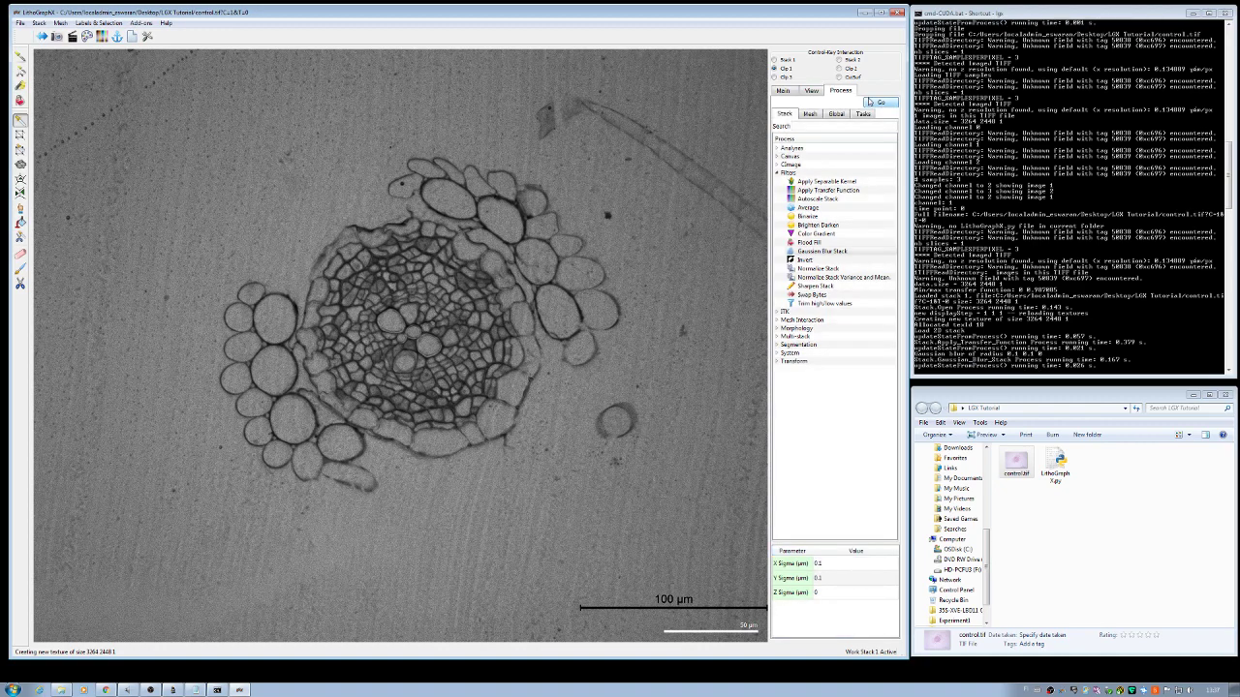
Step: Run the Morphology Sieve Filter with type Median and size 2 on work stack 1
{"action": "left_click", "coordinate": [776, 329]}
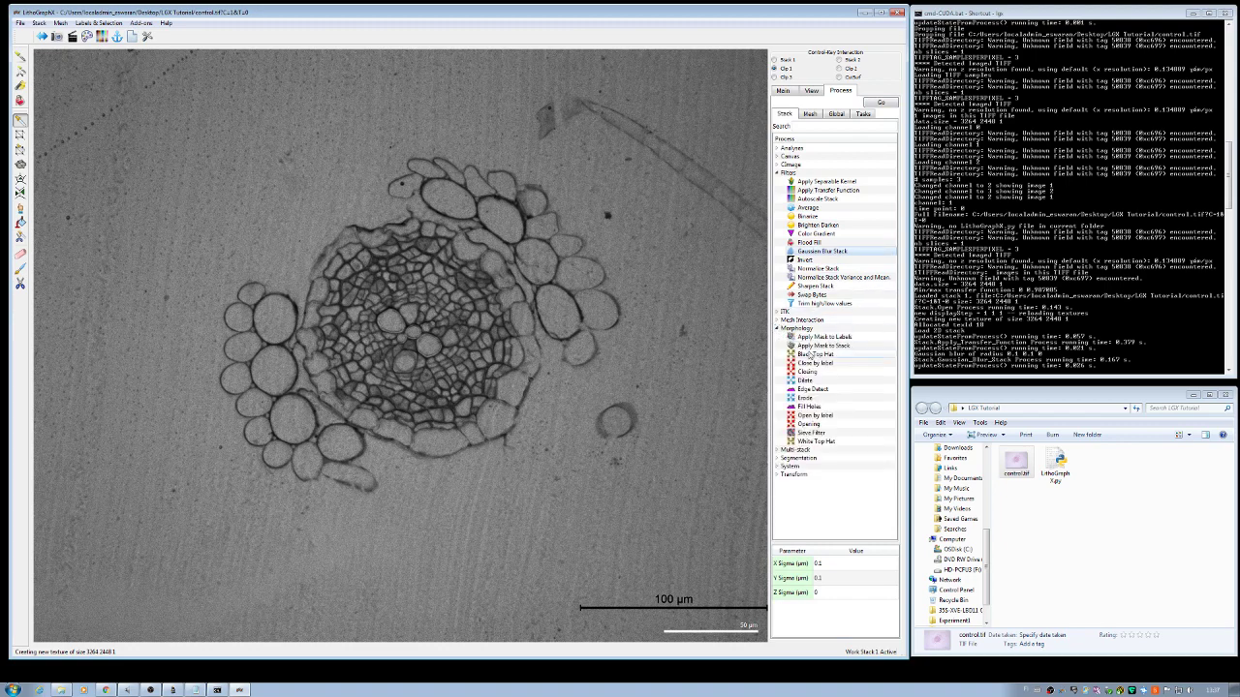
{"action": "left_click", "coordinate": [816, 433]}
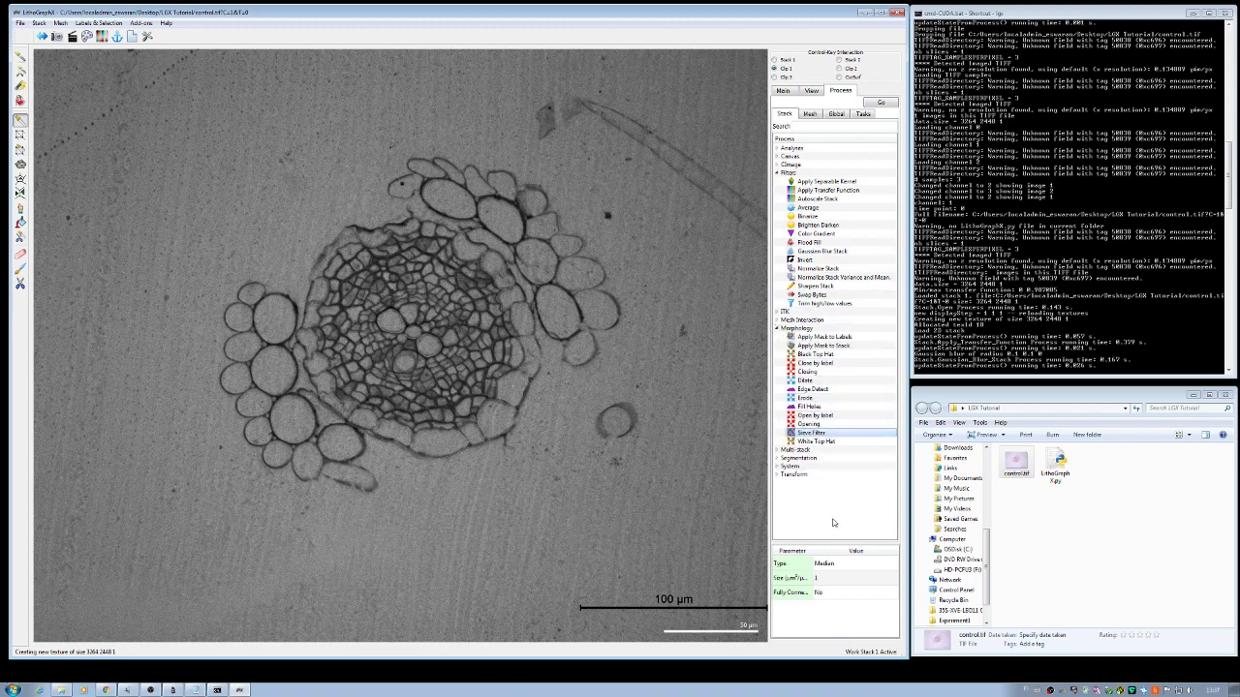
{"action": "left_click", "coordinate": [818, 578]}
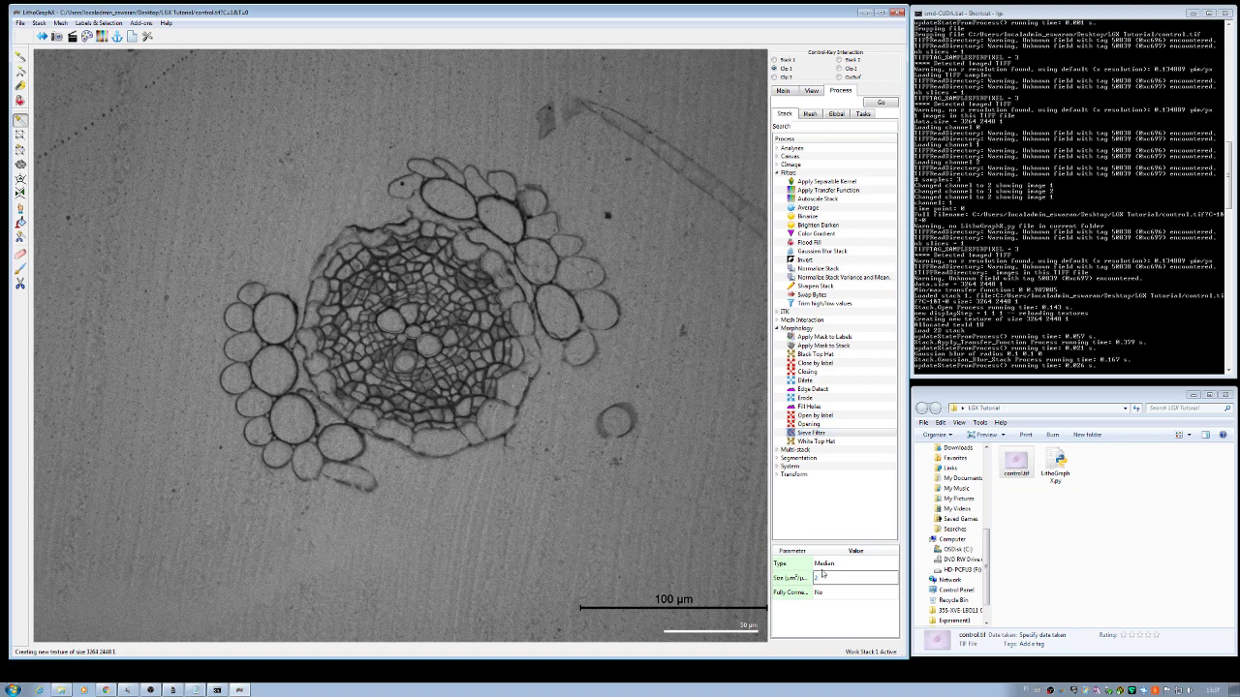
{"action": "left_click", "coordinate": [882, 104]}
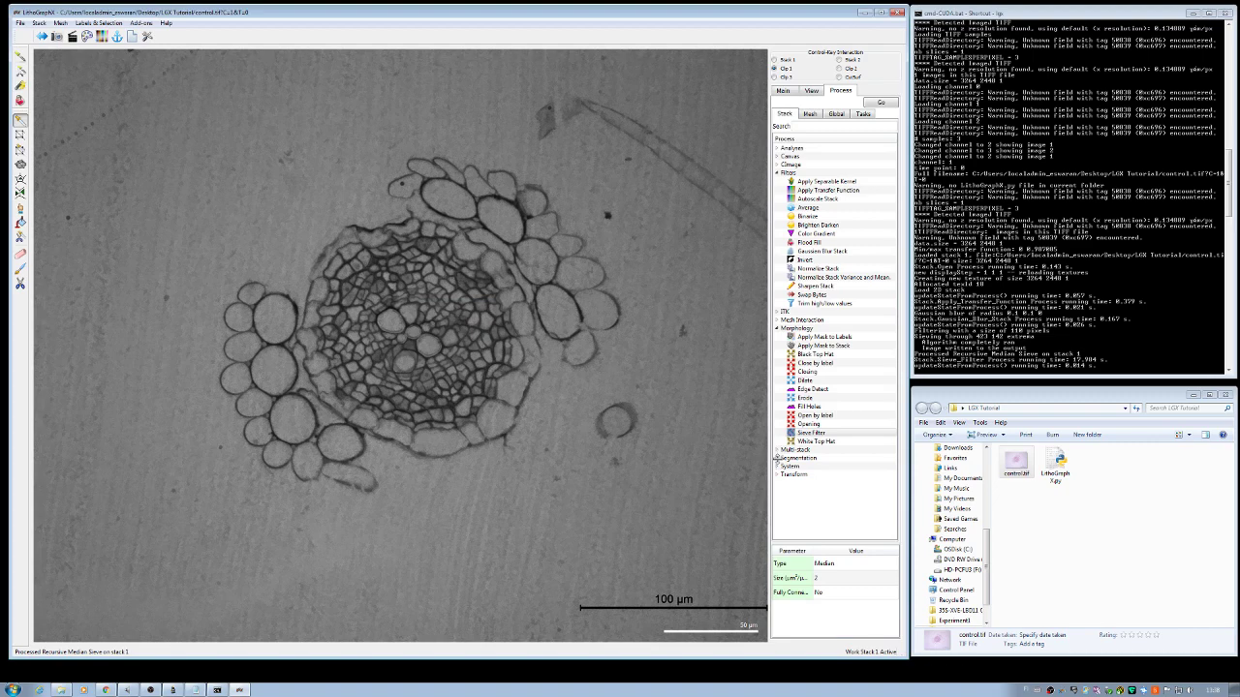
{"action": "left_click", "coordinate": [778, 459]}
Step: Run Segment Section with Invert set to Yes and confirm, producing 681 cell labels
{"action": "scroll", "coordinate": [804, 465], "scroll_direction": "down", "scroll_amount": 2}
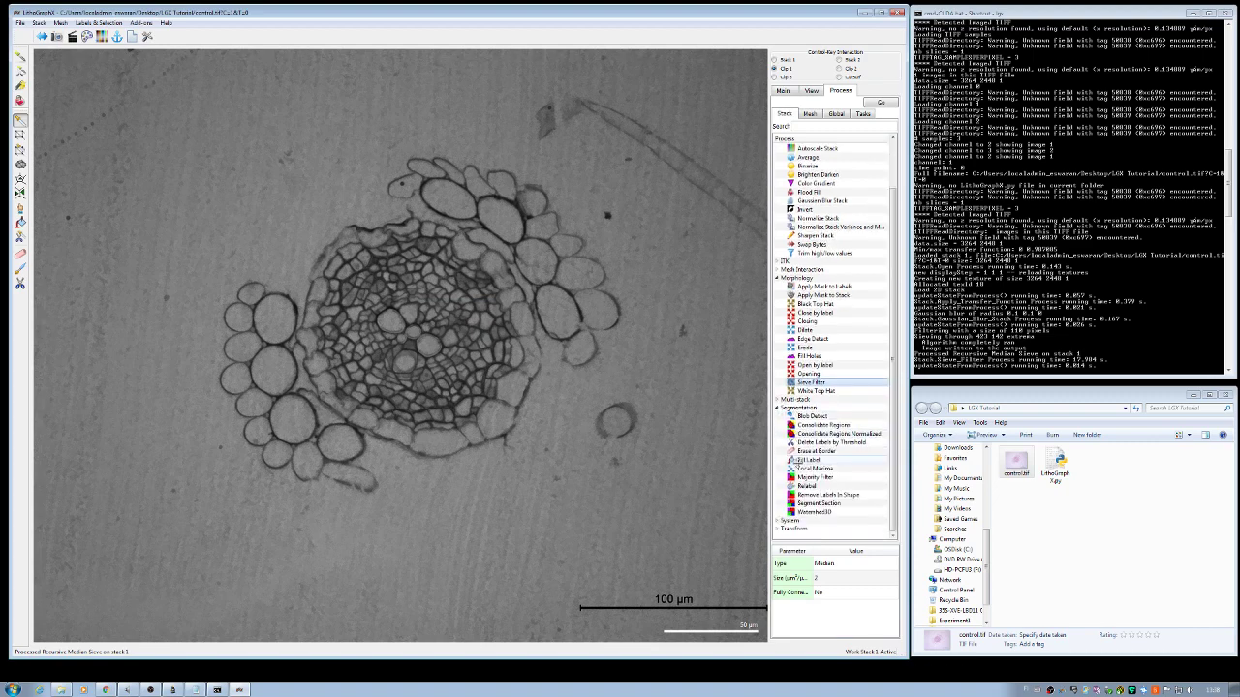
{"action": "left_click", "coordinate": [821, 504]}
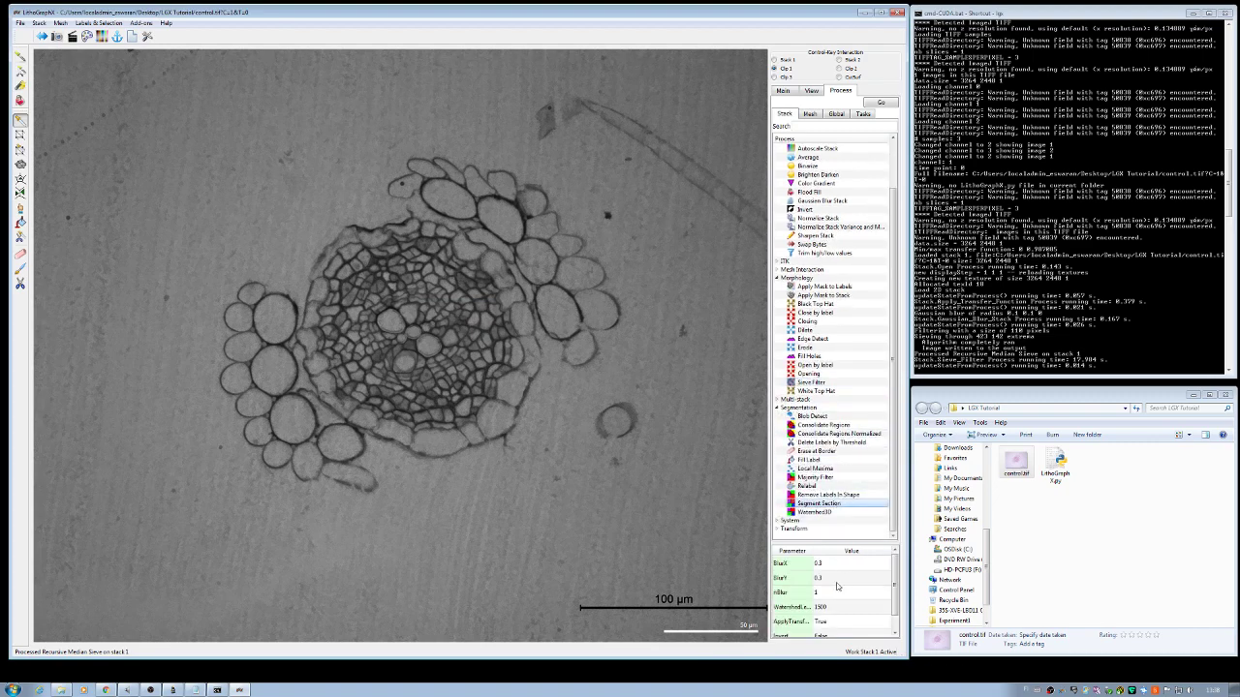
{"action": "left_click", "coordinate": [844, 635]}
{"action": "type", "text": "No"}
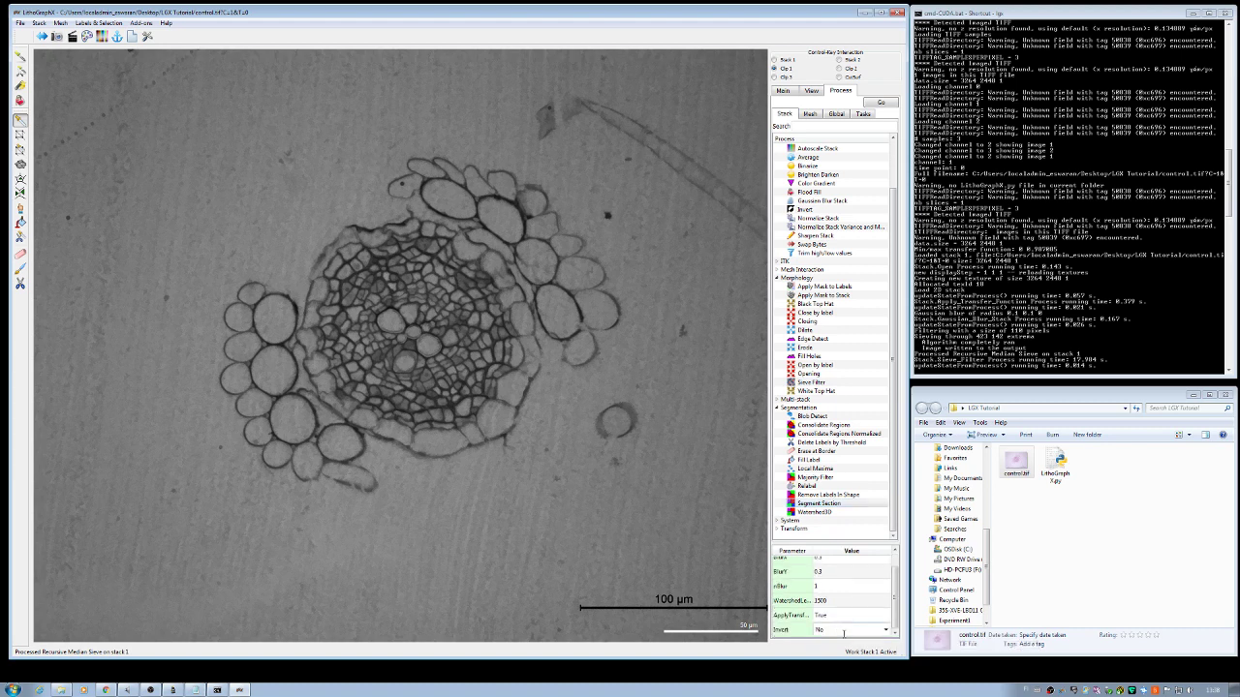
{"action": "left_click", "coordinate": [882, 105]}
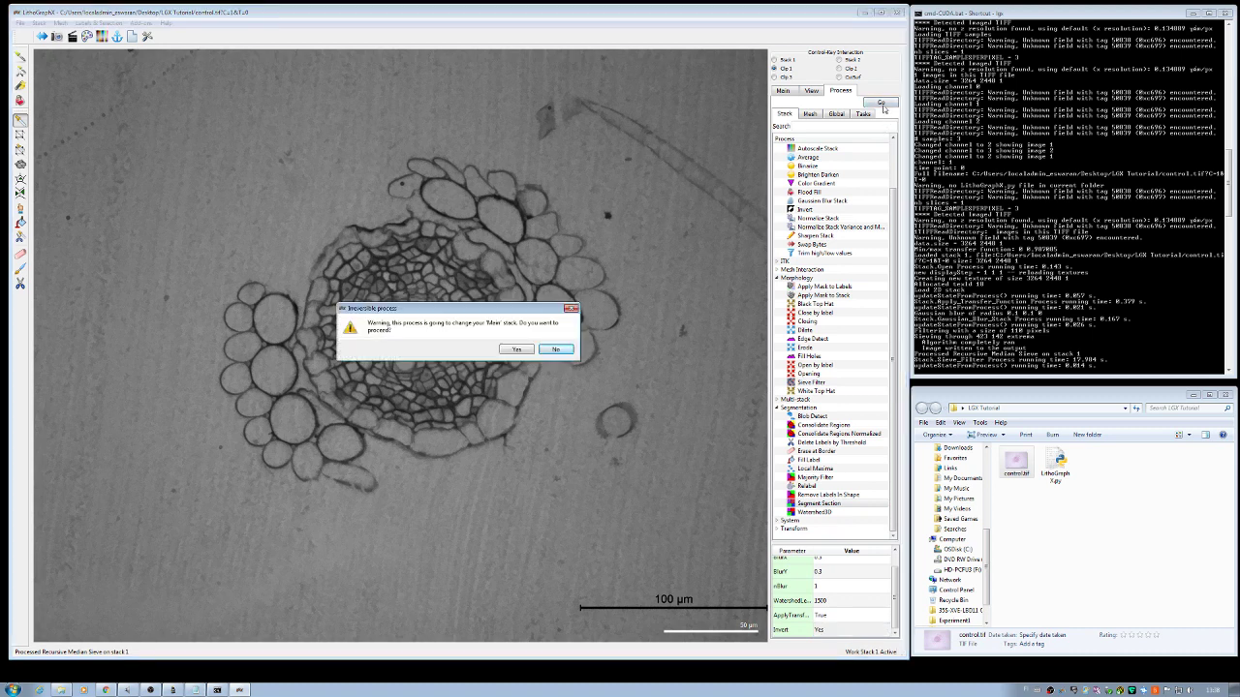
{"action": "left_click", "coordinate": [513, 350]}
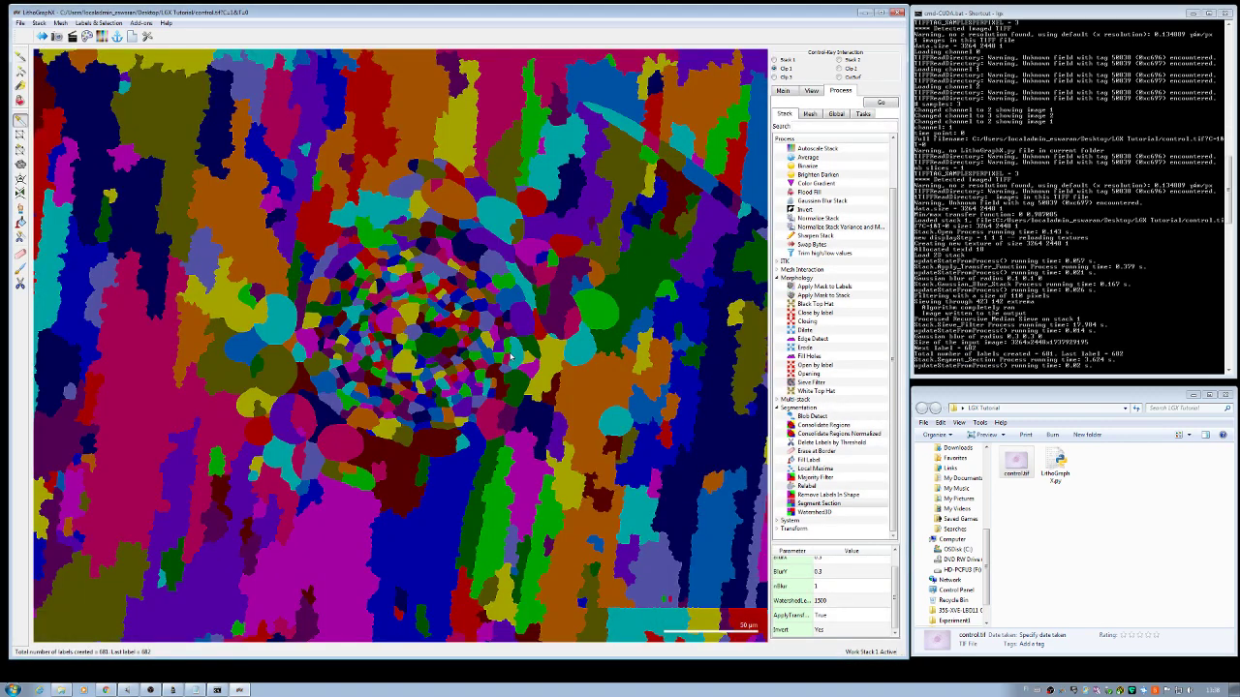
{"action": "scroll", "coordinate": [511, 357], "scroll_direction": "down", "scroll_amount": 2}
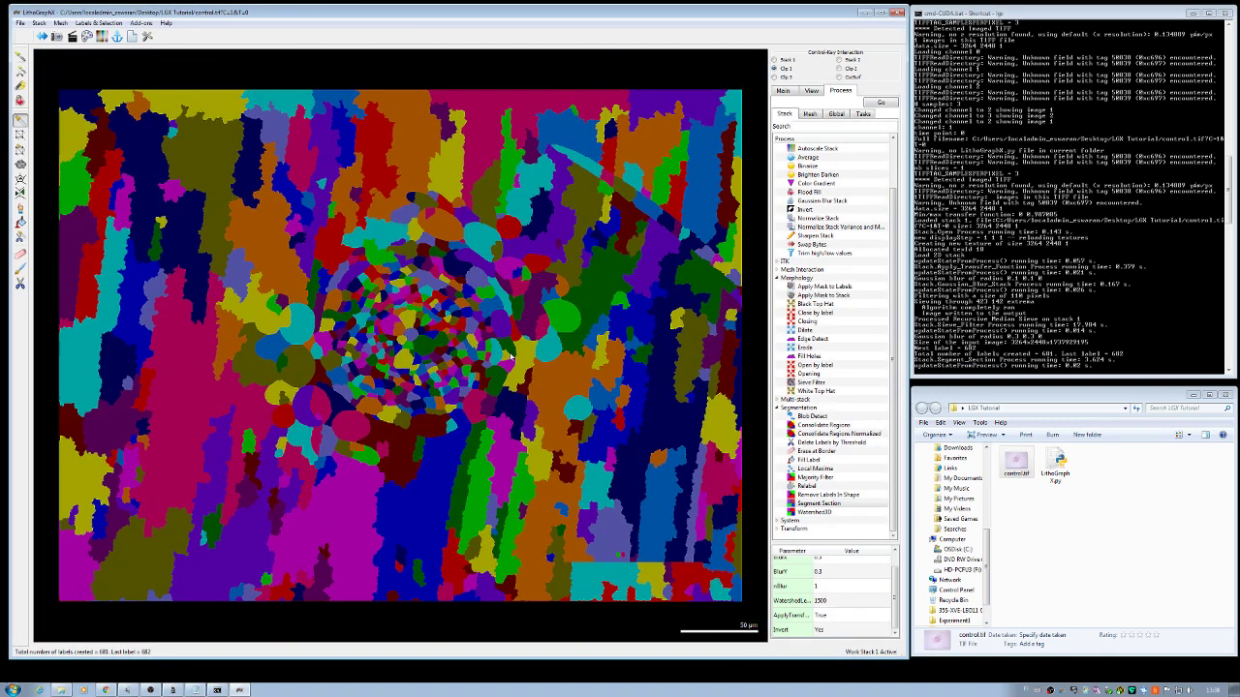
Step: Run Remove Labels In Shape with a Sphere of size 120 and Inside set to No
{"action": "left_click", "coordinate": [819, 495]}
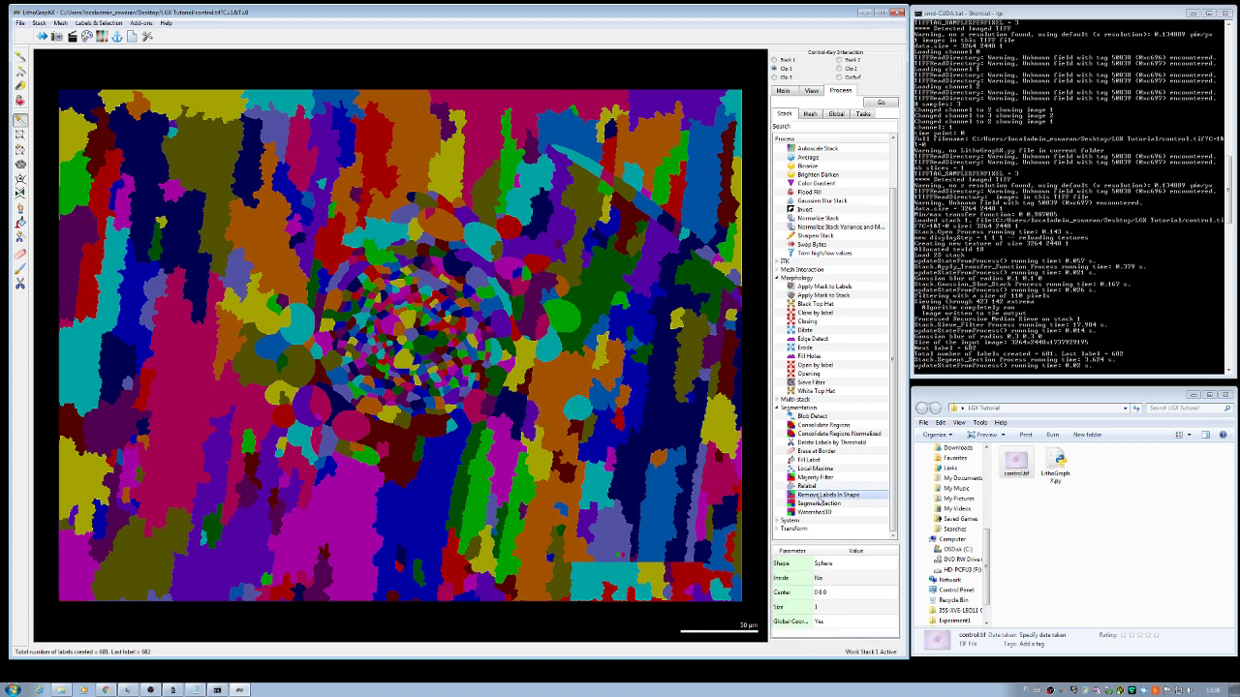
{"action": "double_click", "coordinate": [837, 604]}
{"action": "key", "text": "Return"}
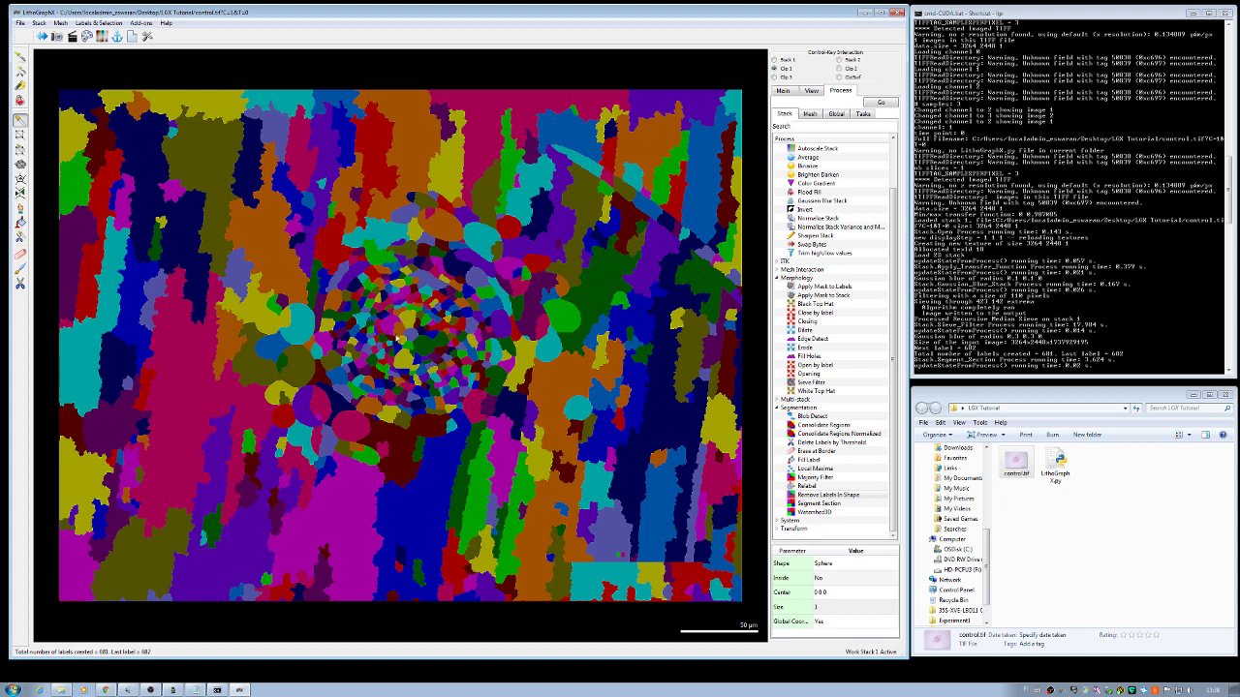
{"action": "double_click", "coordinate": [823, 606]}
{"action": "type", "text": "120"}
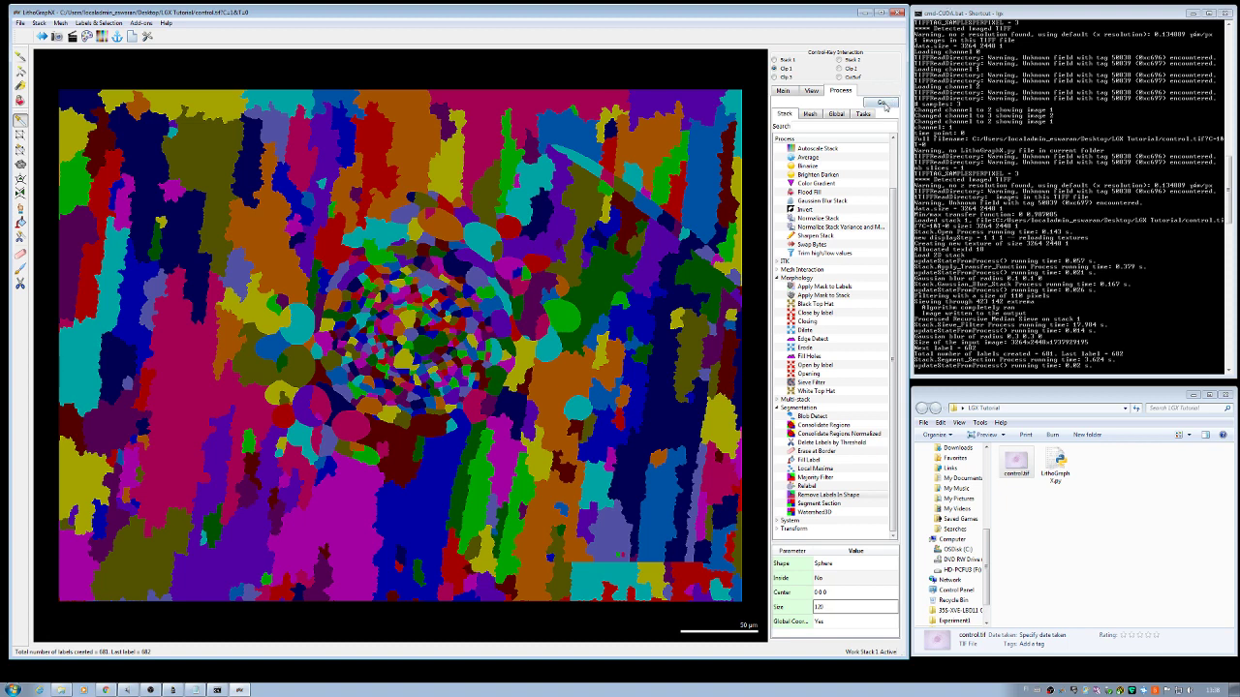
{"action": "left_click", "coordinate": [884, 104]}
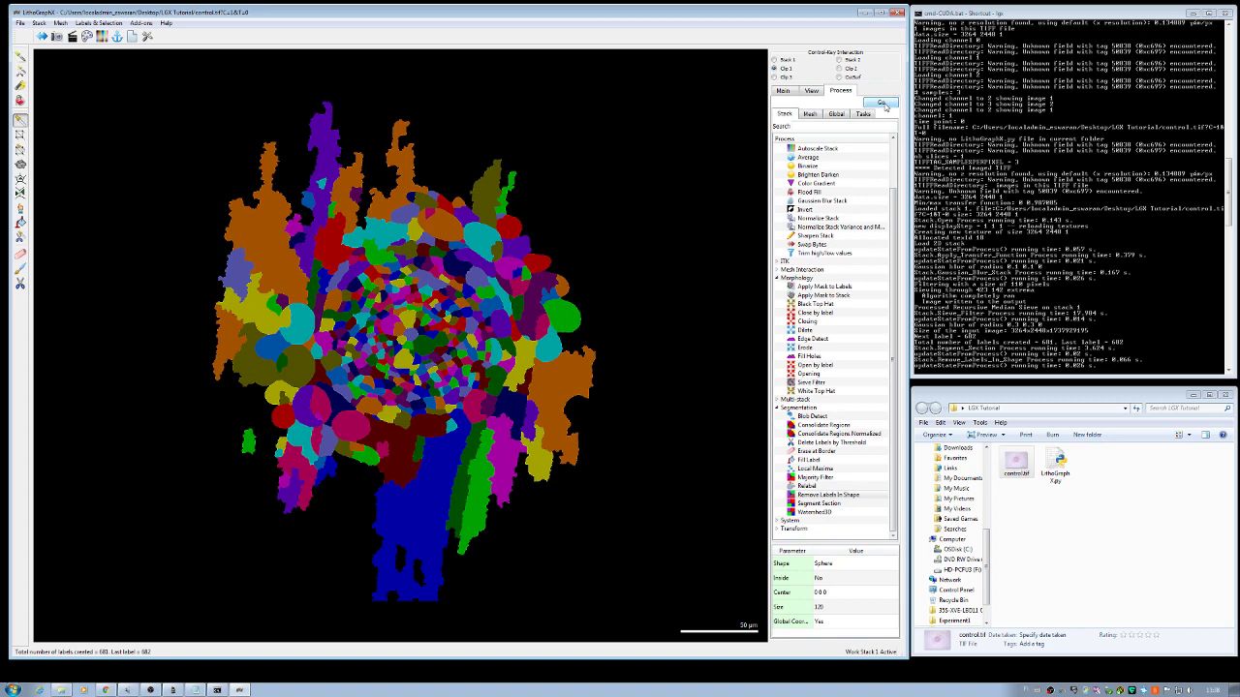
Step: Fill the six stray orange, purple and olive labels along the top edge with background
{"action": "left_click", "coordinate": [19, 72]}
{"action": "left_click", "coordinate": [262, 240], "text": "ctrl"}
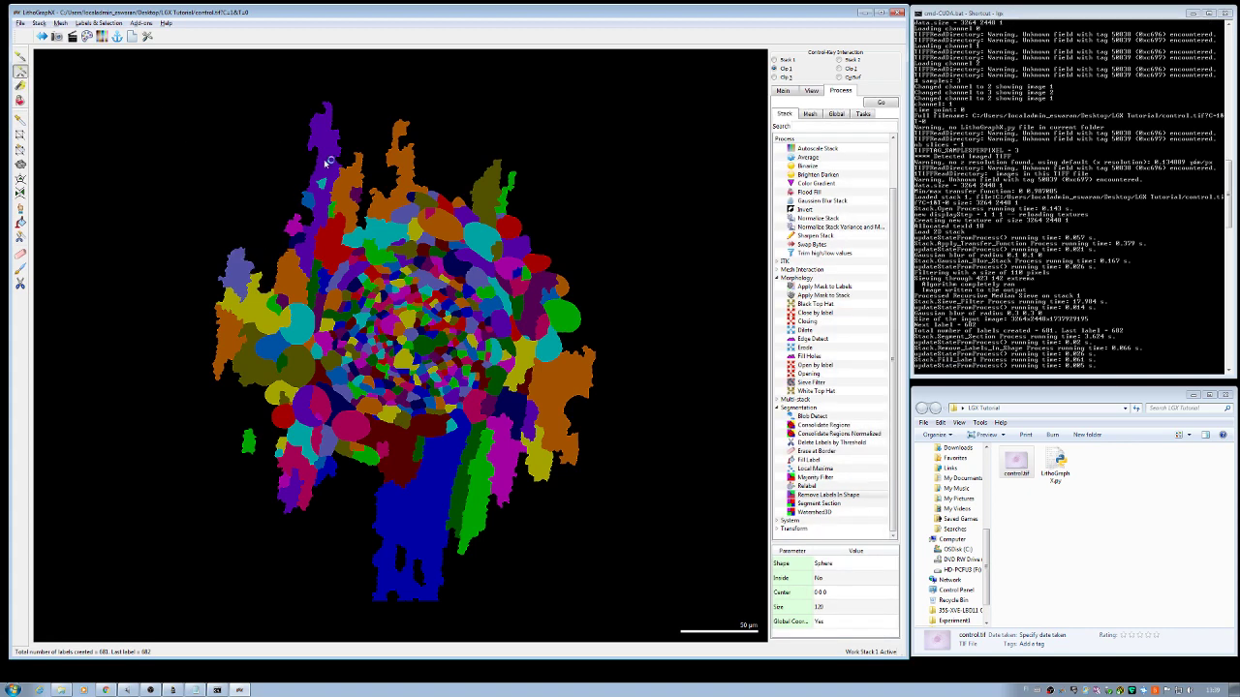
{"action": "left_click", "coordinate": [324, 167], "text": "ctrl"}
{"action": "left_click", "coordinate": [344, 194], "text": "ctrl"}
{"action": "left_click", "coordinate": [392, 202], "text": "ctrl"}
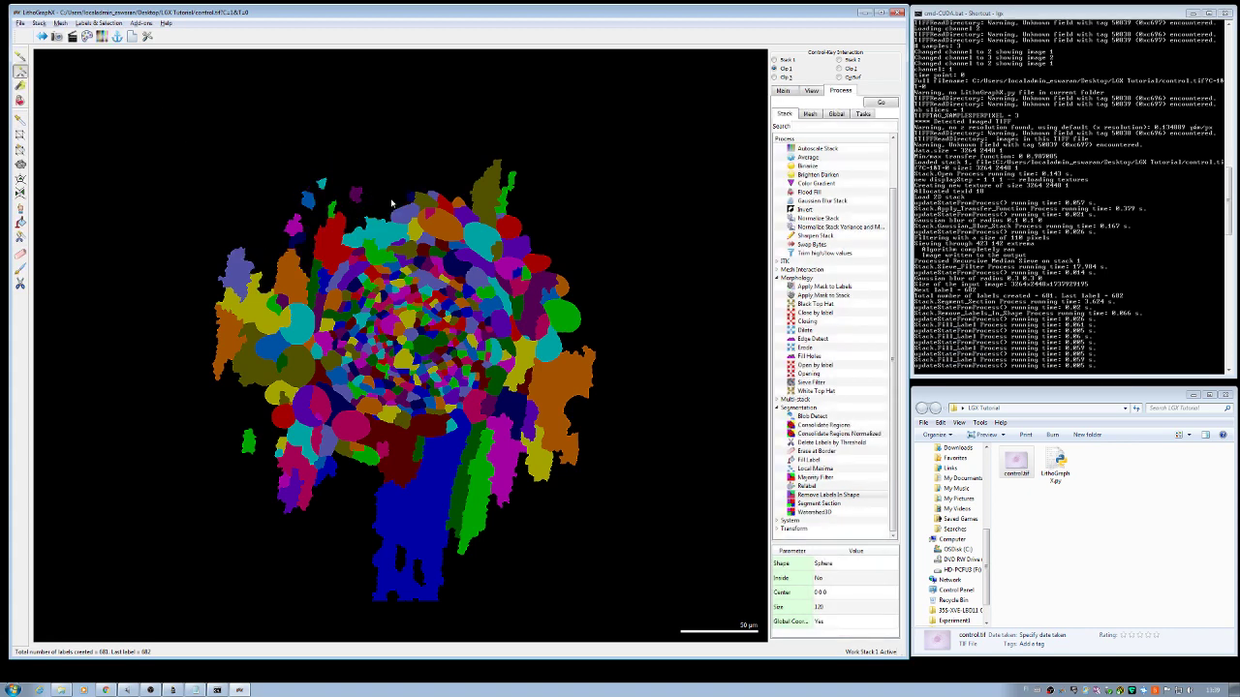
{"action": "left_click", "coordinate": [436, 221], "text": "ctrl"}
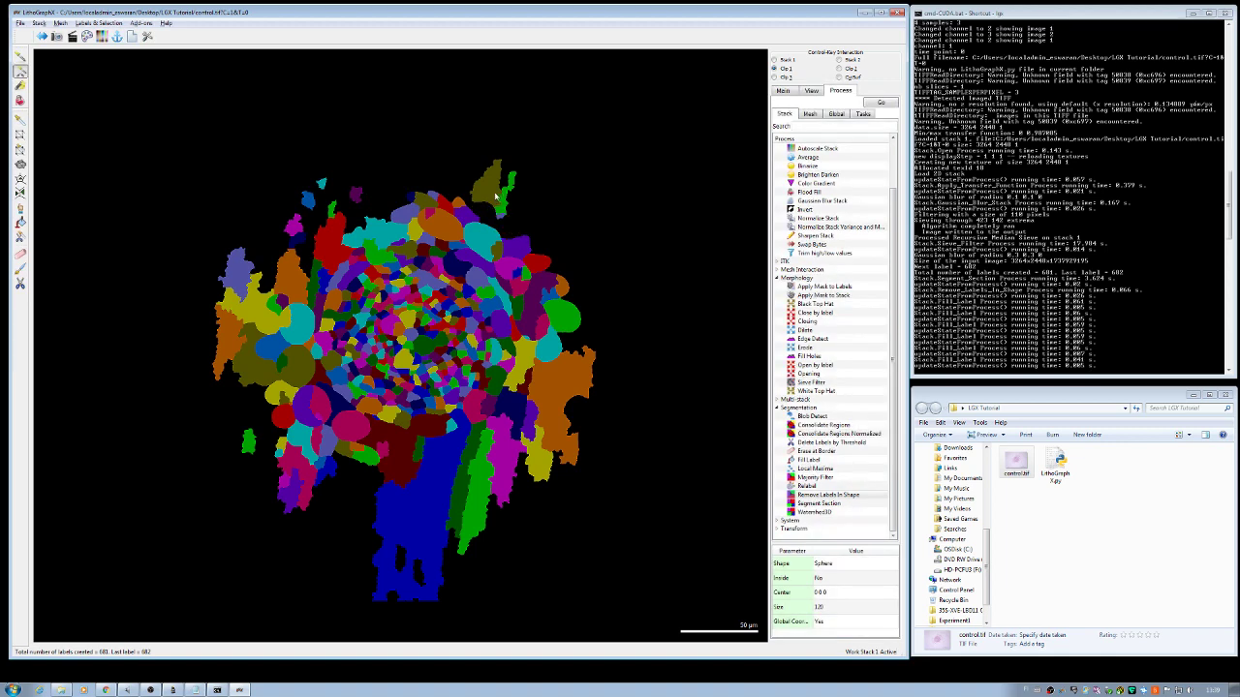
{"action": "left_click", "coordinate": [494, 194], "text": "ctrl"}
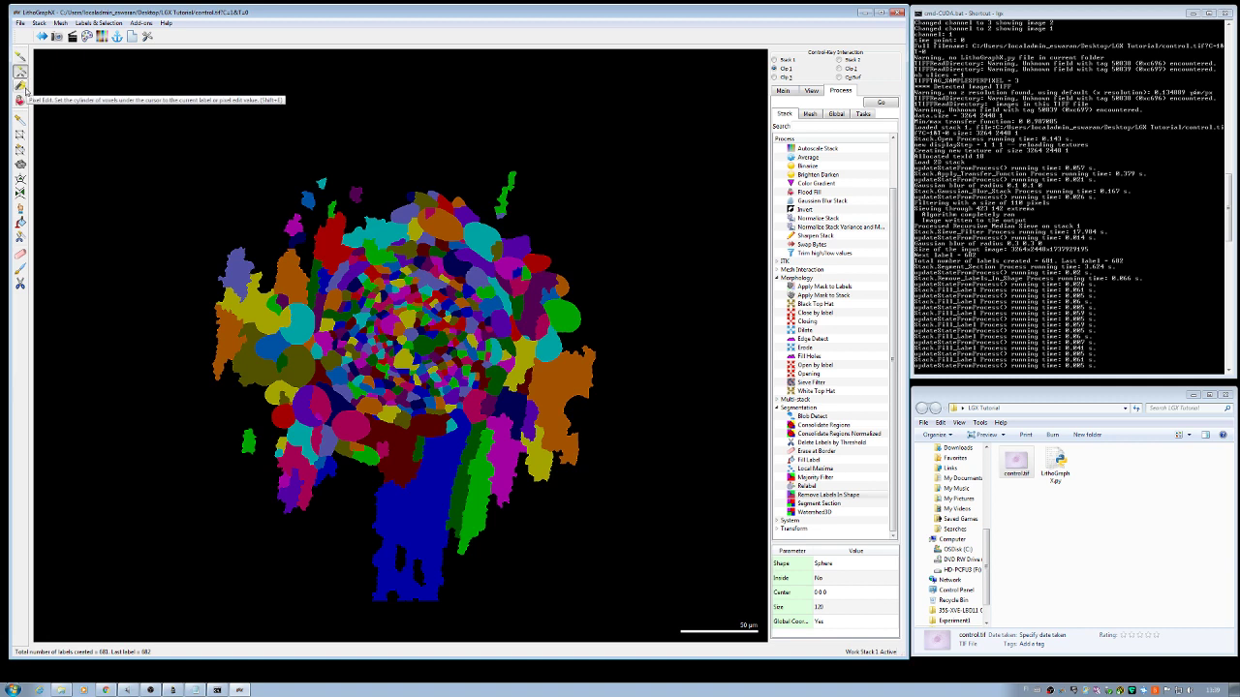
Step: Brush-erase the orange fragment at right, the small green piece on top, and blue fragments below
{"action": "left_click", "coordinate": [22, 86]}
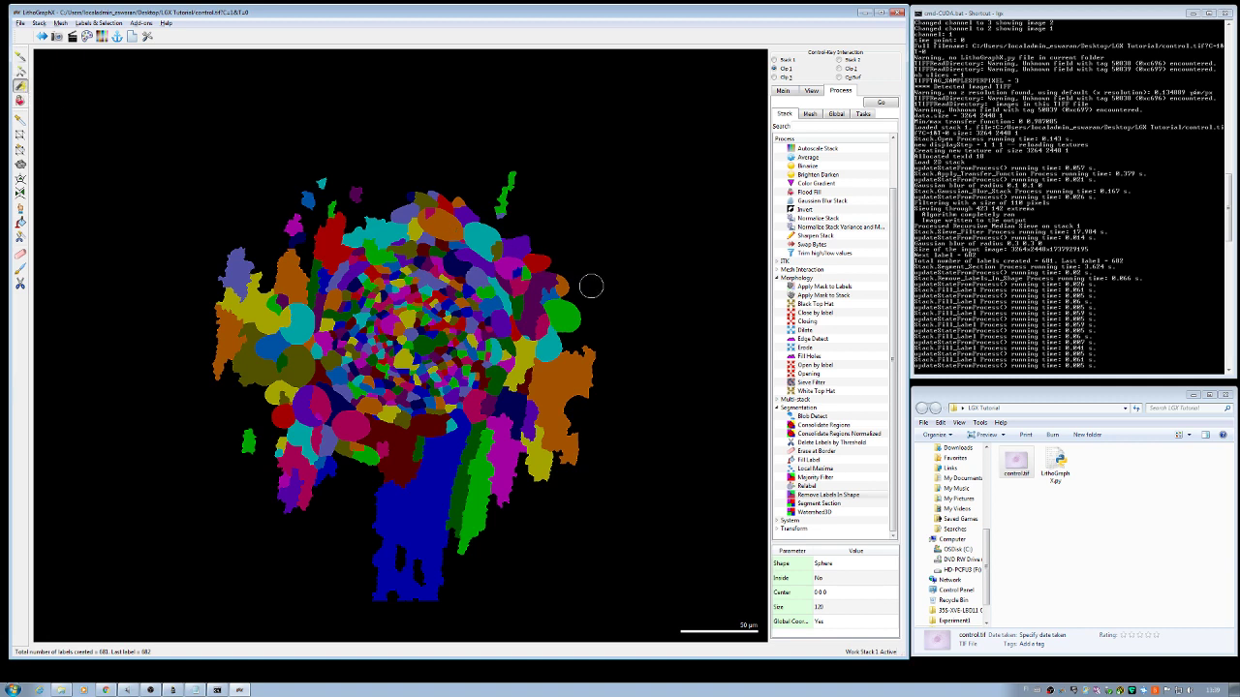
{"action": "mouse_move", "coordinate": [589, 339]}
{"action": "left_mouse_down"}
{"action": "mouse_move", "coordinate": [518, 451]}
{"action": "mouse_move", "coordinate": [598, 392]}
{"action": "mouse_move", "coordinate": [602, 369]}
{"action": "mouse_move", "coordinate": [539, 443]}
{"action": "mouse_move", "coordinate": [584, 431]}
{"action": "mouse_move", "coordinate": [512, 470]}
{"action": "mouse_move", "coordinate": [584, 471]}
{"action": "mouse_move", "coordinate": [419, 516]}
{"action": "mouse_move", "coordinate": [341, 517]}
{"action": "mouse_move", "coordinate": [525, 536]}
{"action": "mouse_move", "coordinate": [538, 529]}
{"action": "mouse_move", "coordinate": [464, 529]}
{"action": "mouse_move", "coordinate": [515, 507]}
{"action": "mouse_move", "coordinate": [386, 526]}
{"action": "mouse_move", "coordinate": [505, 554]}
{"action": "mouse_move", "coordinate": [365, 545]}
{"action": "mouse_move", "coordinate": [475, 553]}
{"action": "mouse_move", "coordinate": [511, 541]}
{"action": "mouse_move", "coordinate": [374, 562]}
{"action": "mouse_move", "coordinate": [470, 584]}
{"action": "mouse_move", "coordinate": [393, 571]}
{"action": "mouse_move", "coordinate": [447, 570]}
{"action": "mouse_move", "coordinate": [364, 582]}
{"action": "mouse_move", "coordinate": [510, 633]}
{"action": "mouse_move", "coordinate": [385, 592]}
{"action": "mouse_move", "coordinate": [447, 598]}
{"action": "mouse_move", "coordinate": [355, 593]}
{"action": "mouse_move", "coordinate": [408, 574]}
{"action": "mouse_move", "coordinate": [435, 544]}
{"action": "mouse_move", "coordinate": [299, 497]}
{"action": "mouse_move", "coordinate": [241, 460]}
{"action": "mouse_move", "coordinate": [209, 415]}
{"action": "mouse_move", "coordinate": [305, 518]}
{"action": "mouse_move", "coordinate": [248, 443]}
{"action": "mouse_move", "coordinate": [342, 504]}
{"action": "mouse_move", "coordinate": [300, 482]}
{"action": "mouse_move", "coordinate": [258, 429]}
{"action": "mouse_move", "coordinate": [254, 255]}
{"action": "mouse_move", "coordinate": [226, 380]}
{"action": "mouse_move", "coordinate": [232, 230]}
{"action": "mouse_move", "coordinate": [222, 379]}
{"action": "mouse_move", "coordinate": [229, 297]}
{"action": "mouse_move", "coordinate": [313, 188]}
{"action": "mouse_move", "coordinate": [248, 331]}
{"action": "mouse_move", "coordinate": [224, 432]}
{"action": "left_mouse_up"}
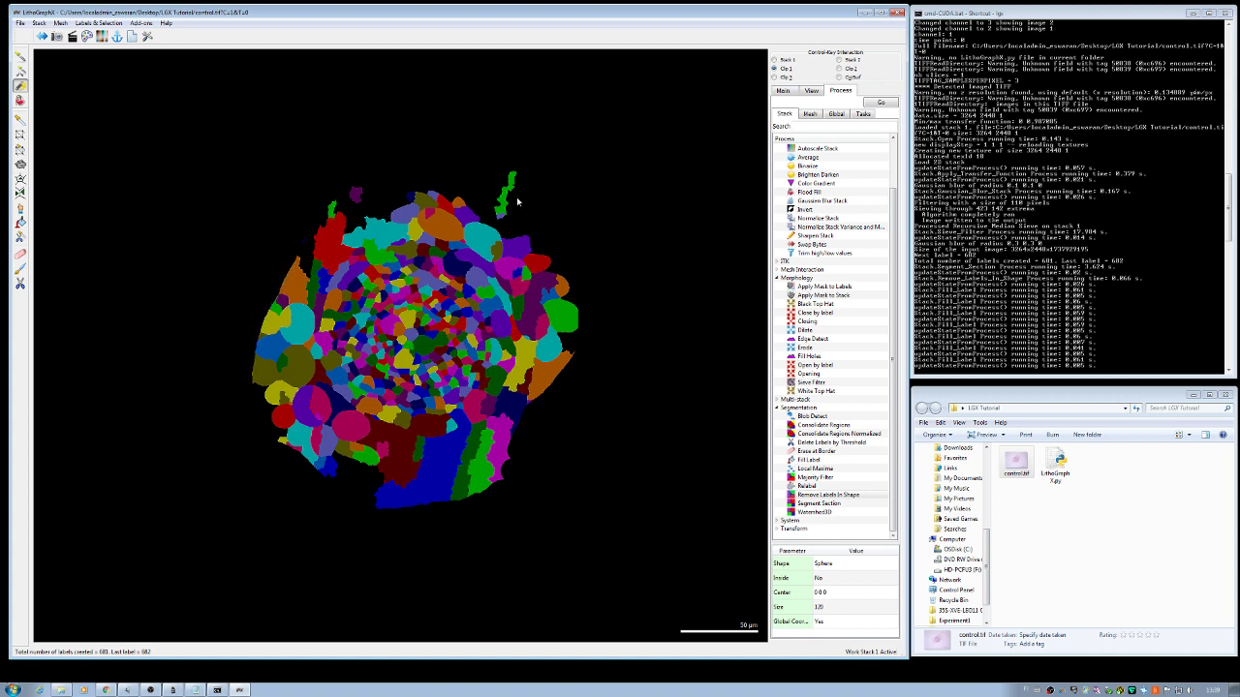
{"action": "scroll", "coordinate": [513, 223], "scroll_direction": "down", "scroll_amount": 8}
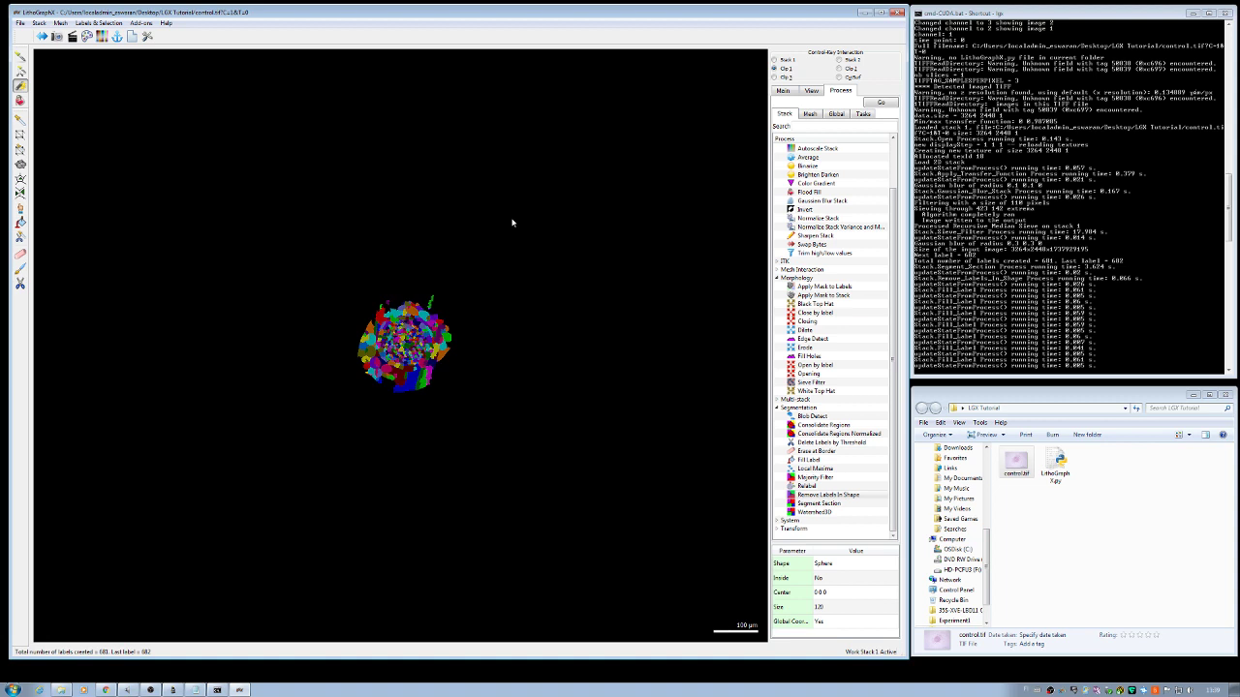
{"action": "left_click", "coordinate": [432, 298]}
{"action": "mouse_move", "coordinate": [468, 362]}
{"action": "left_mouse_down"}
{"action": "mouse_move", "coordinate": [398, 390]}
{"action": "mouse_move", "coordinate": [363, 369]}
{"action": "mouse_move", "coordinate": [359, 316]}
{"action": "mouse_move", "coordinate": [391, 301]}
{"action": "mouse_move", "coordinate": [440, 310]}
{"action": "mouse_move", "coordinate": [440, 364]}
{"action": "mouse_move", "coordinate": [403, 383]}
{"action": "mouse_move", "coordinate": [366, 364]}
{"action": "mouse_move", "coordinate": [360, 321]}
{"action": "left_mouse_up"}
Step: Delete the outer labels along the cluster's top edge
{"action": "scroll", "coordinate": [435, 312], "scroll_direction": "up", "scroll_amount": 5}
{"action": "left_click", "coordinate": [19, 71]}
{"action": "left_click", "coordinate": [388, 201]}
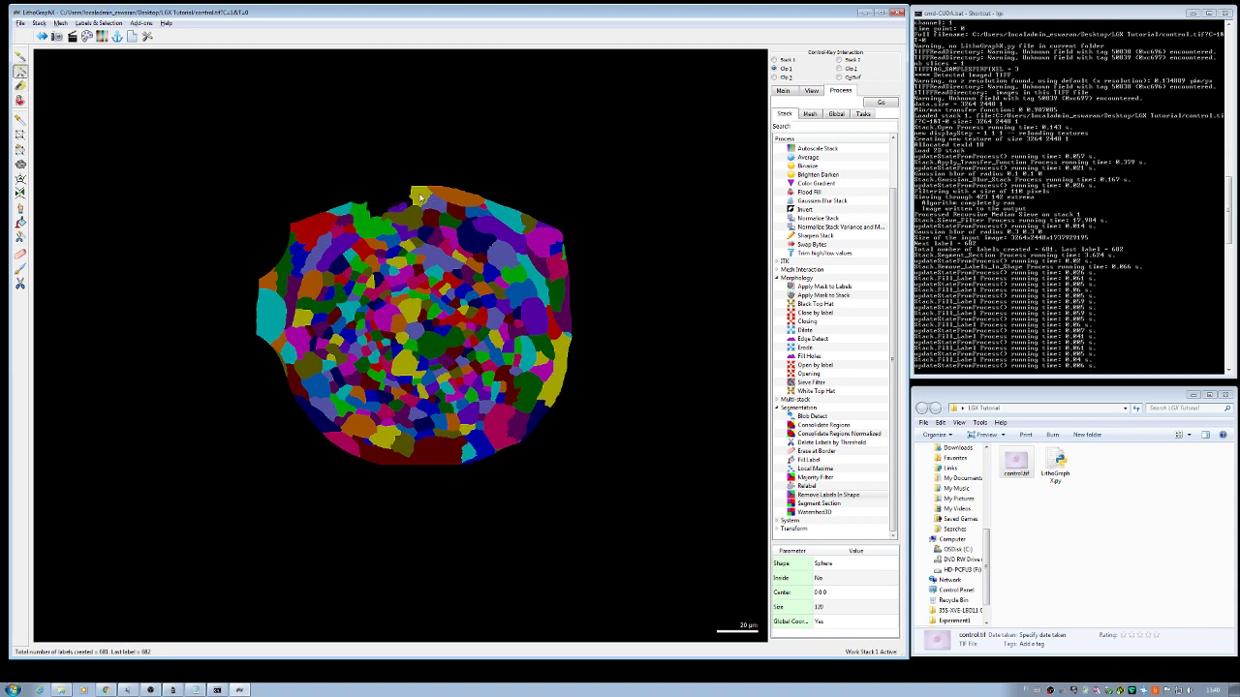
{"action": "left_click", "coordinate": [455, 199]}
{"action": "left_click", "coordinate": [505, 217]}
{"action": "left_click", "coordinate": [540, 244]}
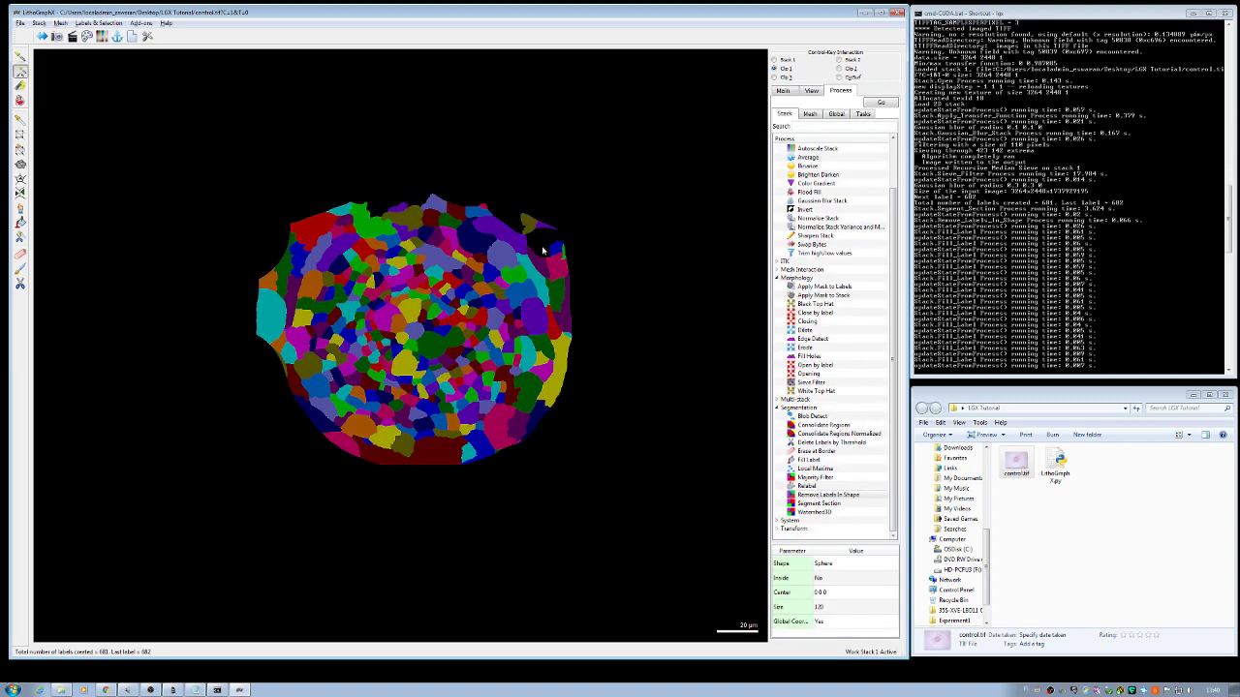
Step: Delete the right-edge labels, including the red one, and show the Stack 1 Main image beneath
{"action": "left_click", "coordinate": [556, 272]}
{"action": "left_click", "coordinate": [560, 300]}
{"action": "left_click", "coordinate": [563, 329]}
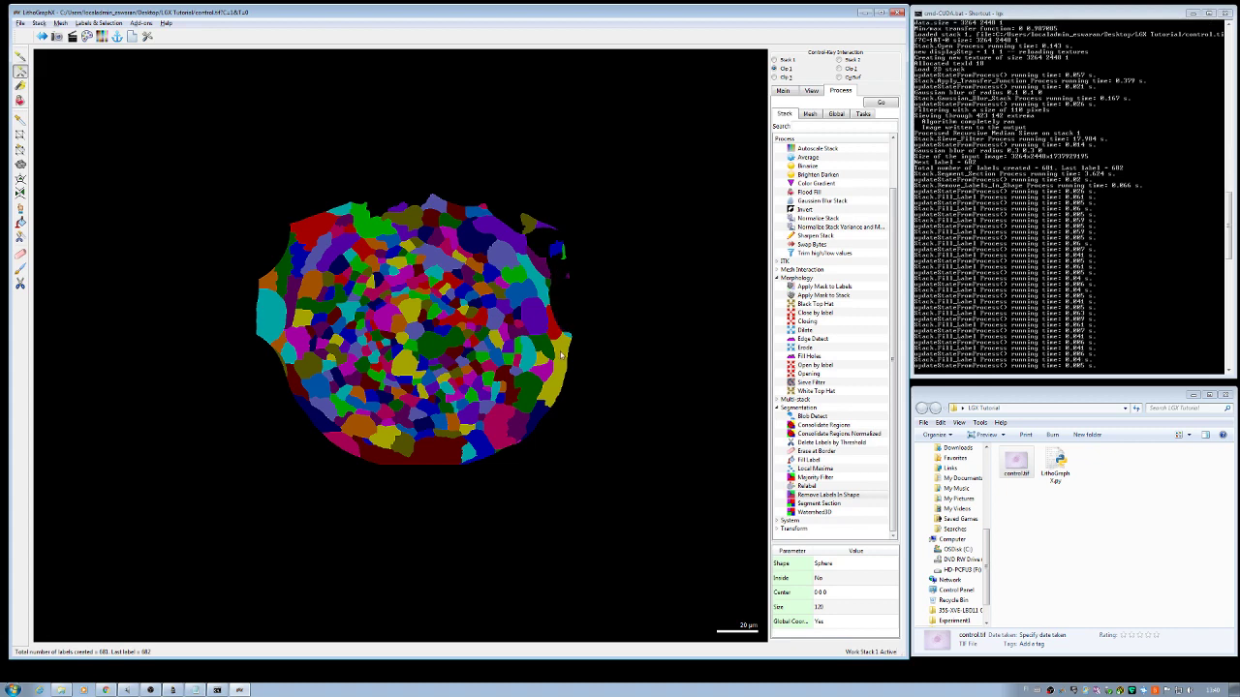
{"action": "left_click", "coordinate": [559, 373]}
{"action": "left_click", "coordinate": [557, 334]}
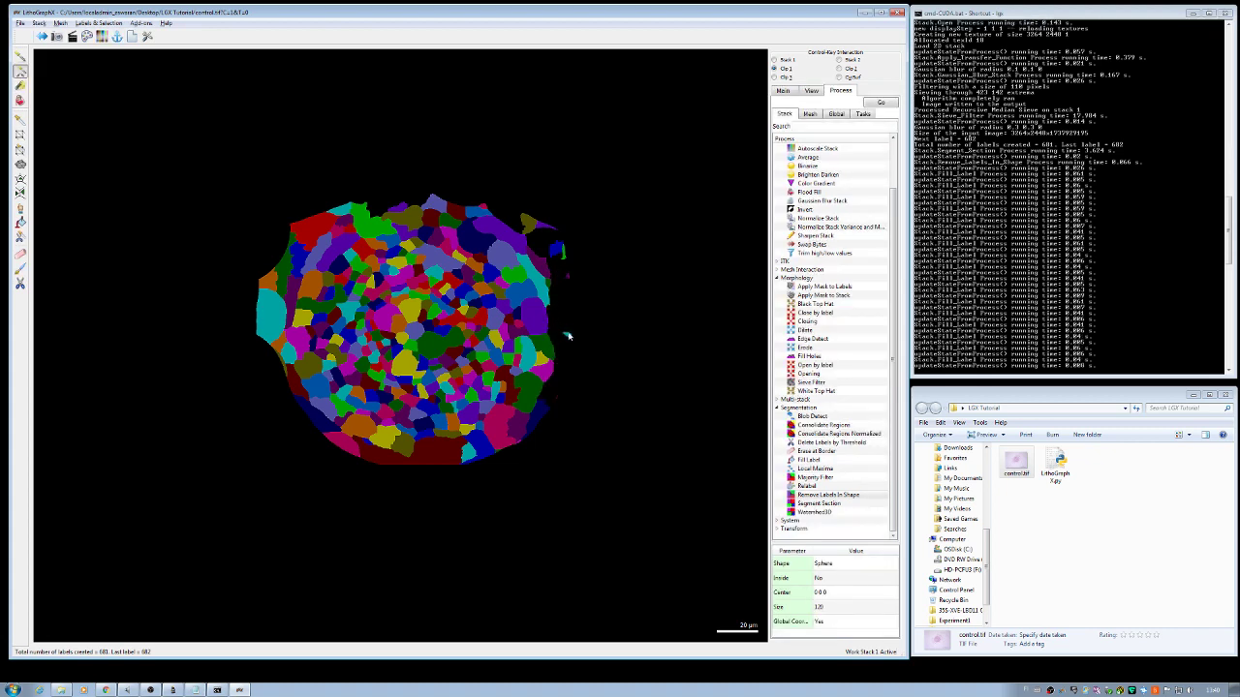
{"action": "left_click", "coordinate": [546, 287]}
{"action": "left_click", "coordinate": [482, 211]}
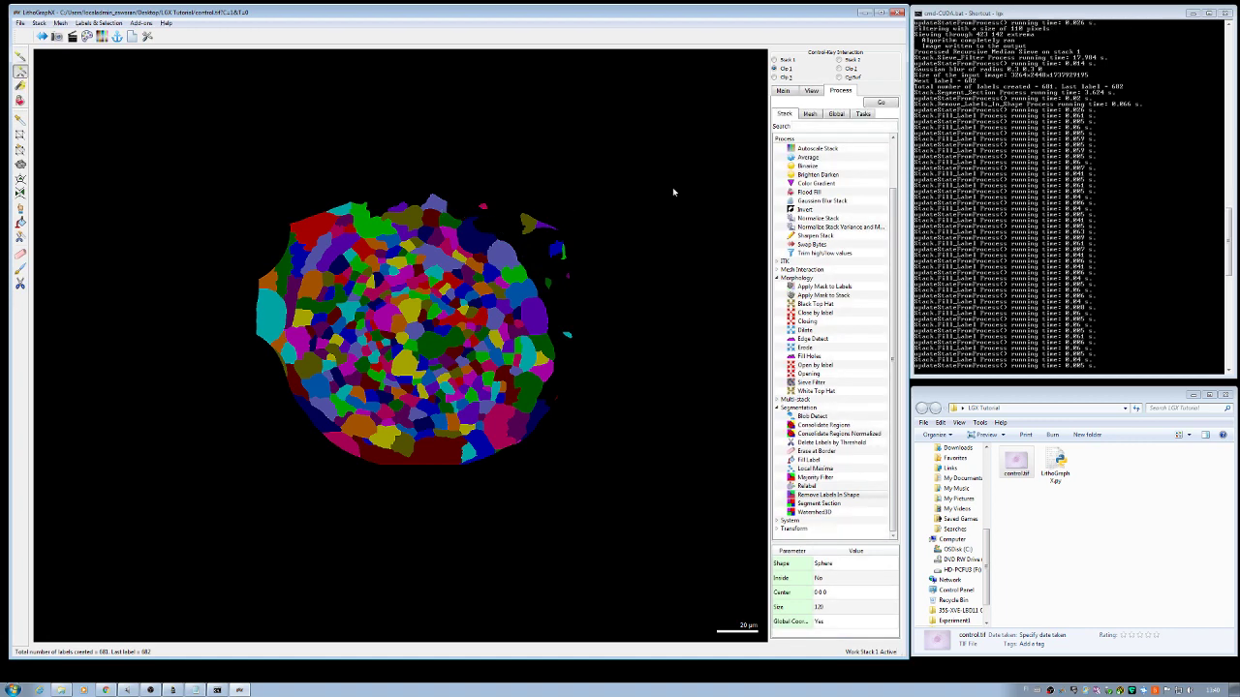
{"action": "left_click", "coordinate": [782, 90]}
{"action": "left_click", "coordinate": [786, 117]}
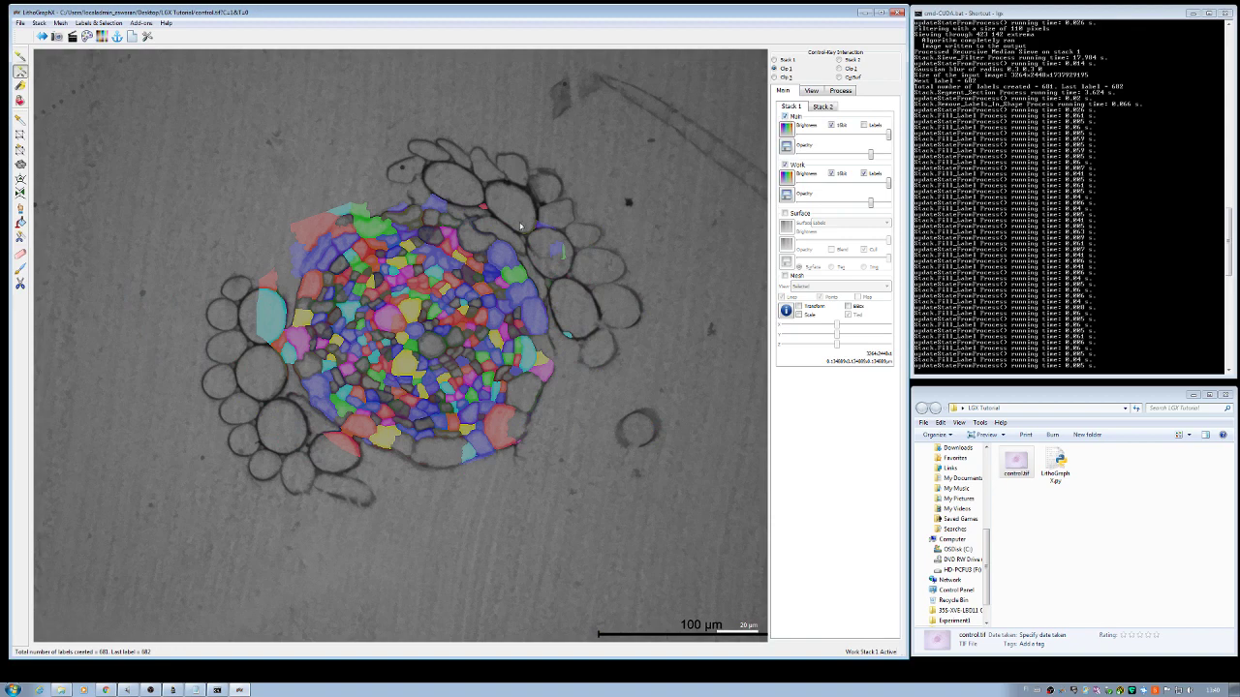
Step: Remove the labels along the right side and bottom, including the red and blue ones
{"action": "left_click", "coordinate": [494, 274]}
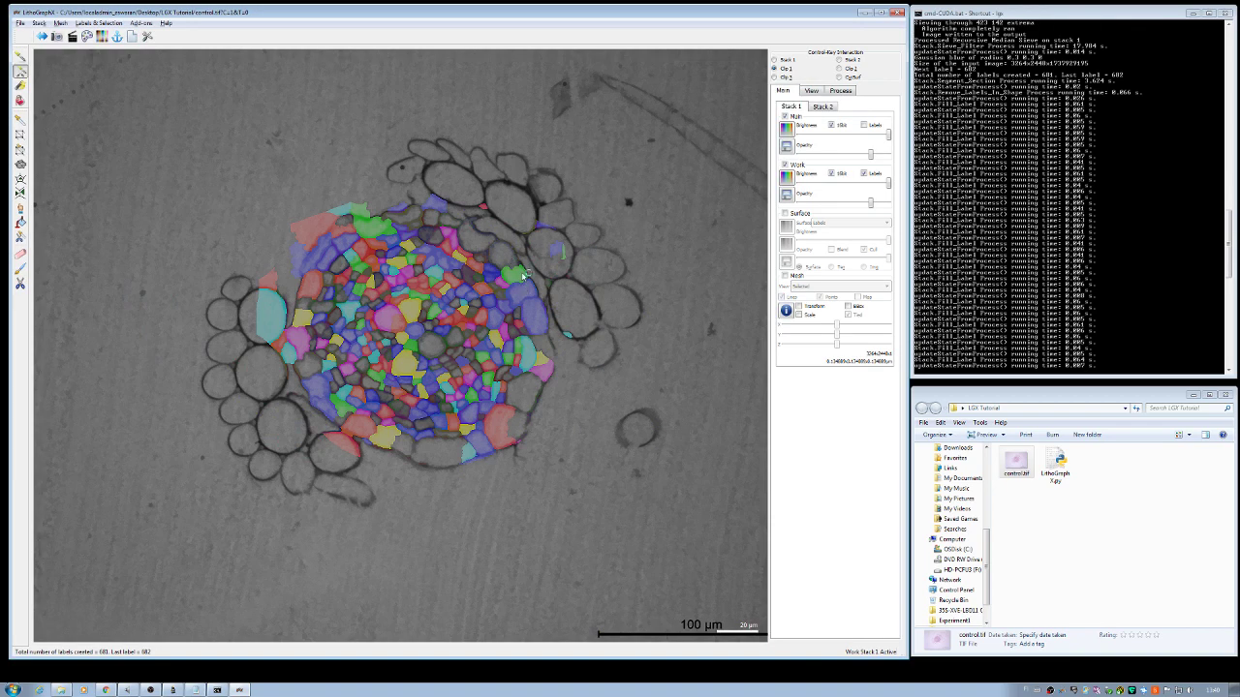
{"action": "left_click_drag", "start_coordinate": [523, 278], "coordinate": [548, 370]}
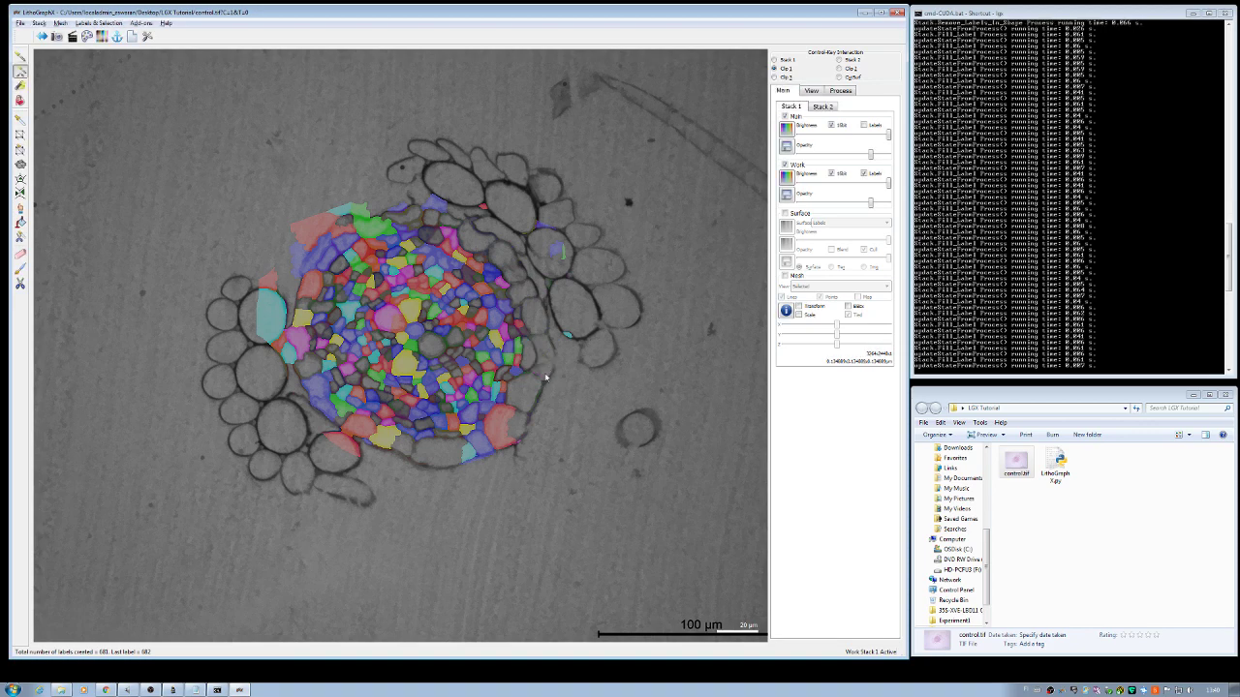
{"action": "left_click", "coordinate": [502, 441]}
{"action": "left_click", "coordinate": [468, 449]}
{"action": "left_click", "coordinate": [379, 438]}
{"action": "left_click", "coordinate": [354, 426]}
{"action": "left_click", "coordinate": [322, 407]}
Step: Remove labels on the left edge and the red, green and blue ones at top-left
{"action": "left_click", "coordinate": [296, 343]}
{"action": "left_click", "coordinate": [280, 345]}
{"action": "left_click", "coordinate": [266, 304]}
{"action": "left_click", "coordinate": [270, 284]}
{"action": "left_click", "coordinate": [308, 243]}
{"action": "left_click", "coordinate": [341, 213]}
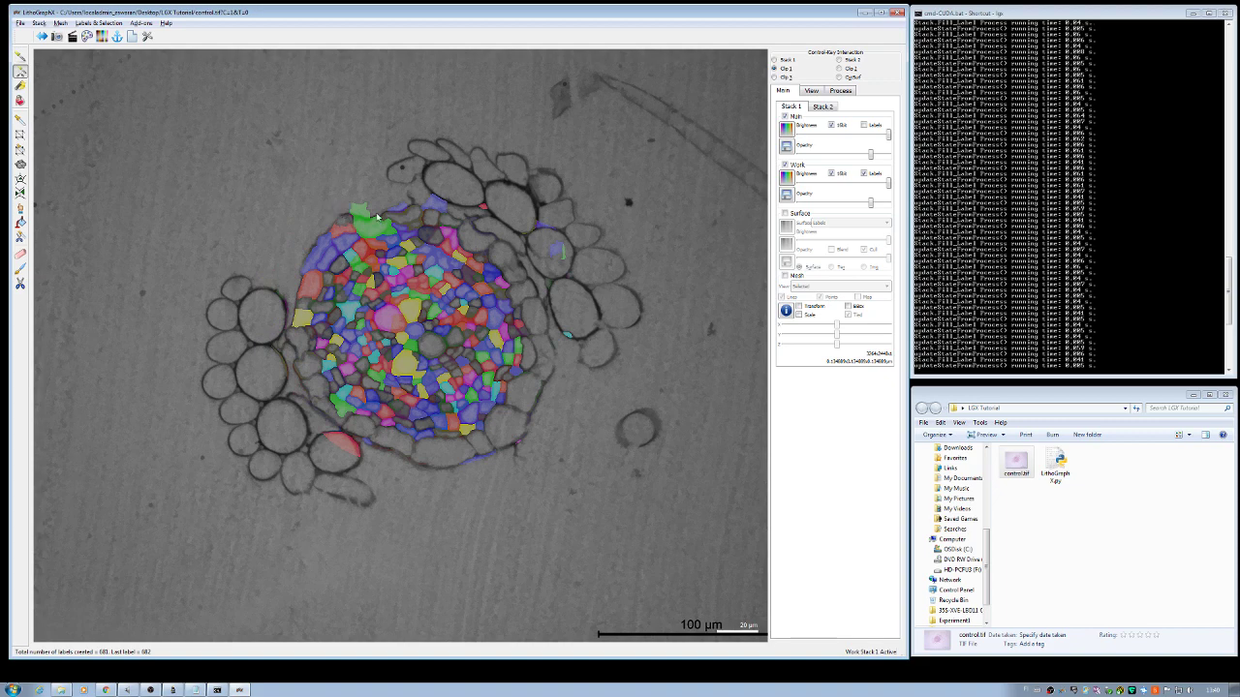
{"action": "left_click", "coordinate": [362, 211]}
{"action": "left_click", "coordinate": [437, 207]}
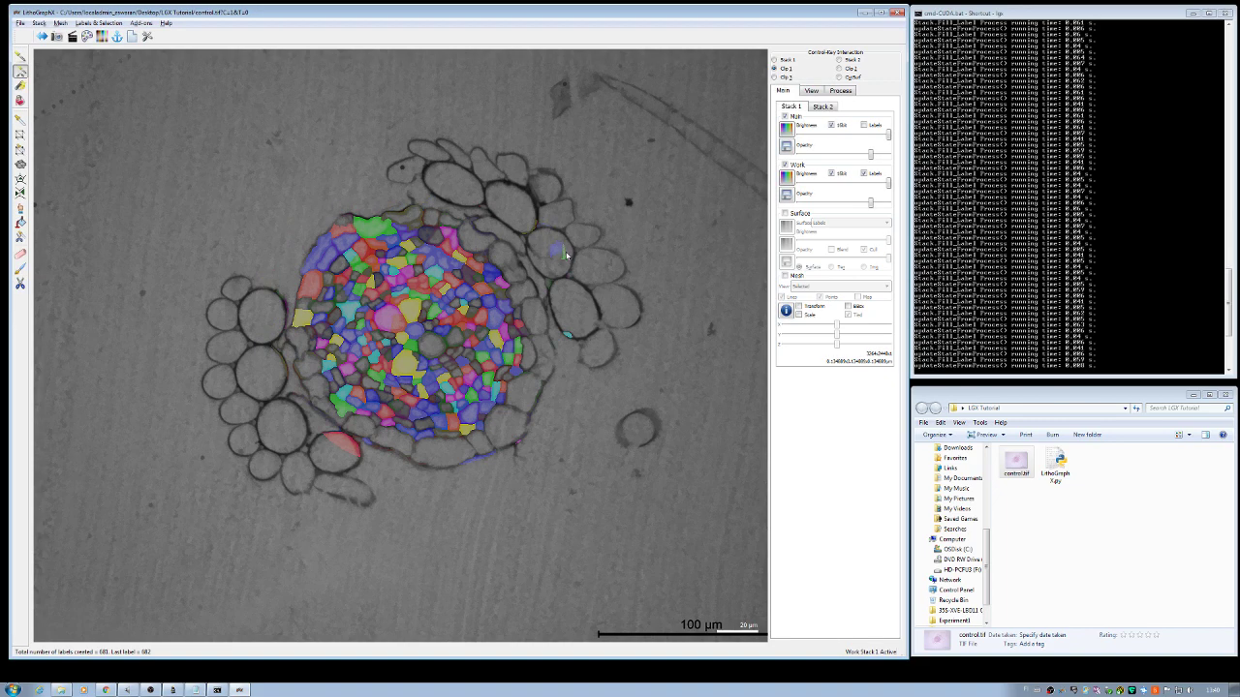
Step: Clear the remaining yellow, red and green edge labels, then hide the Stack 1 Main image
{"action": "left_click", "coordinate": [296, 317]}
{"action": "left_click", "coordinate": [310, 286]}
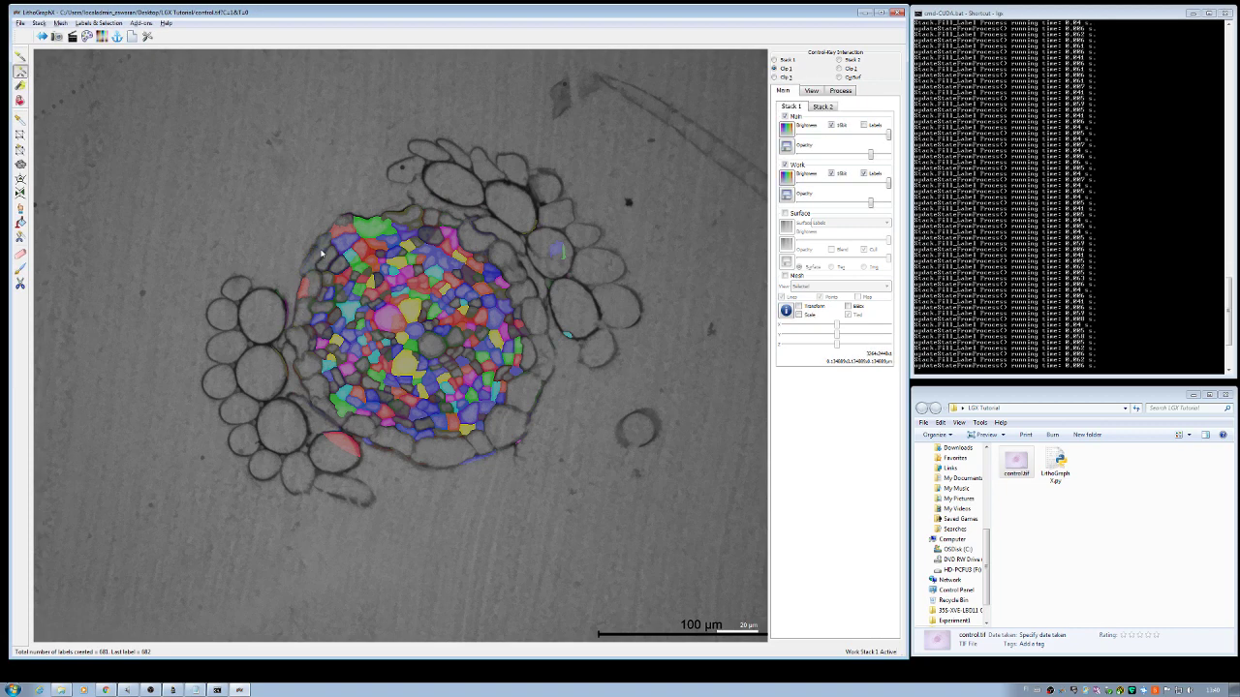
{"action": "left_click", "coordinate": [376, 229]}
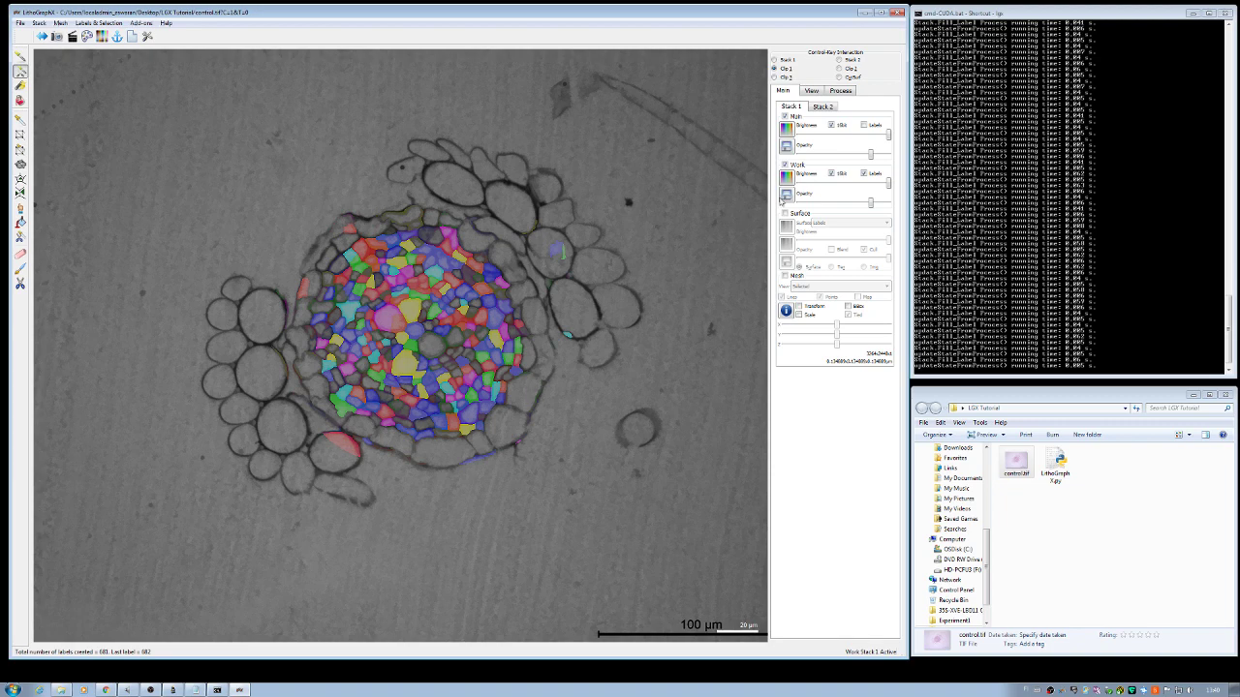
{"action": "left_click", "coordinate": [785, 116]}
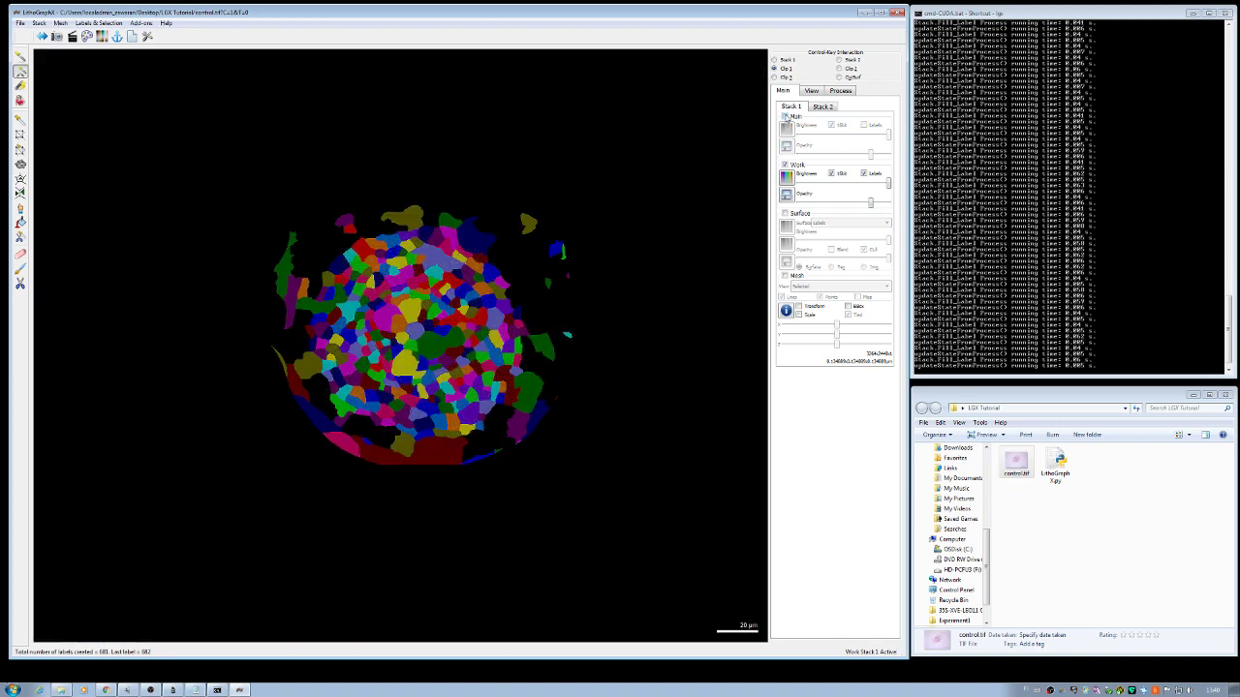
Step: Remove the stray labels along the top edge, including the olive one
{"action": "left_click", "coordinate": [784, 116]}
{"action": "left_click", "coordinate": [784, 116]}
{"action": "left_click", "coordinate": [451, 222]}
{"action": "left_click", "coordinate": [472, 232]}
{"action": "left_click", "coordinate": [407, 219]}
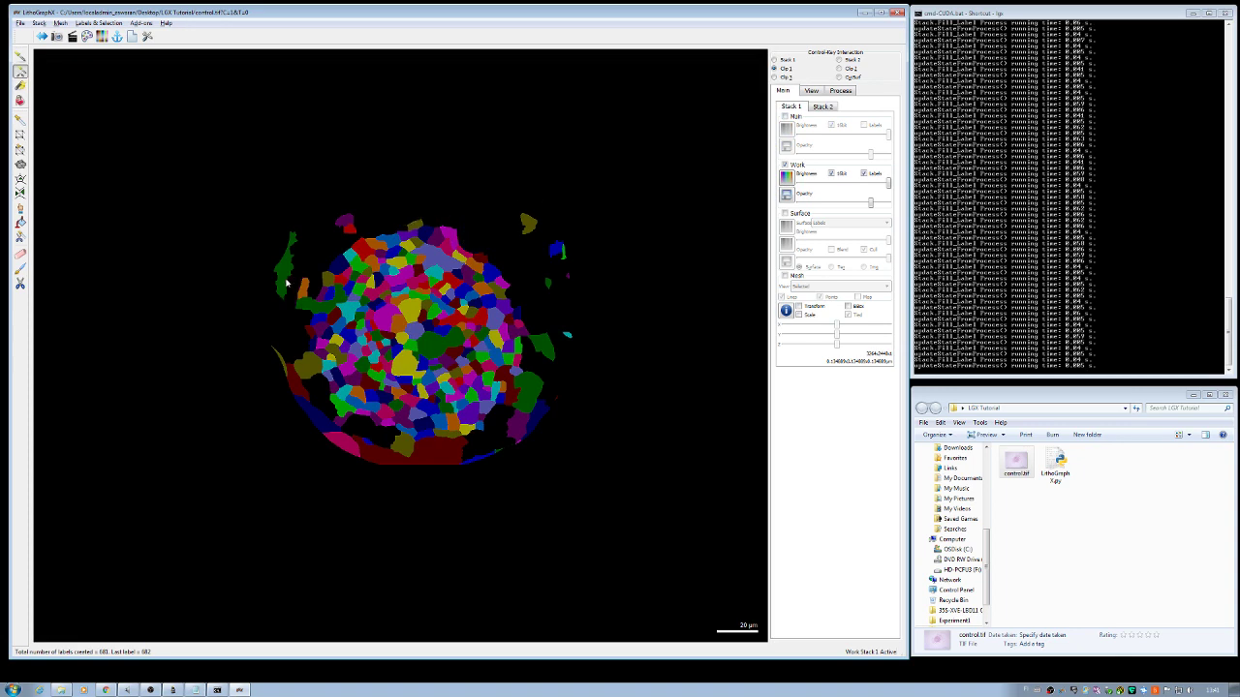
Step: Clear the purple, green, olive and dark red labels on the left and bottom, then show the Main image
{"action": "left_click", "coordinate": [291, 310]}
{"action": "left_click", "coordinate": [300, 373]}
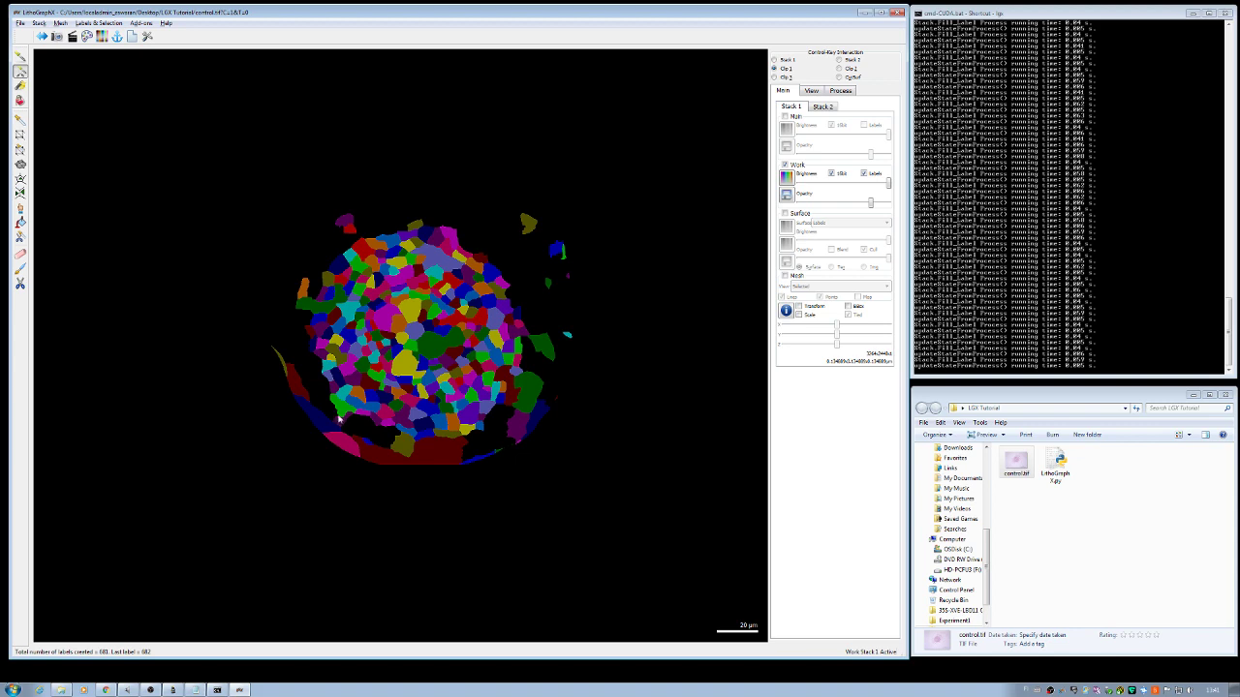
{"action": "left_click", "coordinate": [340, 413]}
{"action": "left_click", "coordinate": [402, 447]}
{"action": "left_click", "coordinate": [426, 448]}
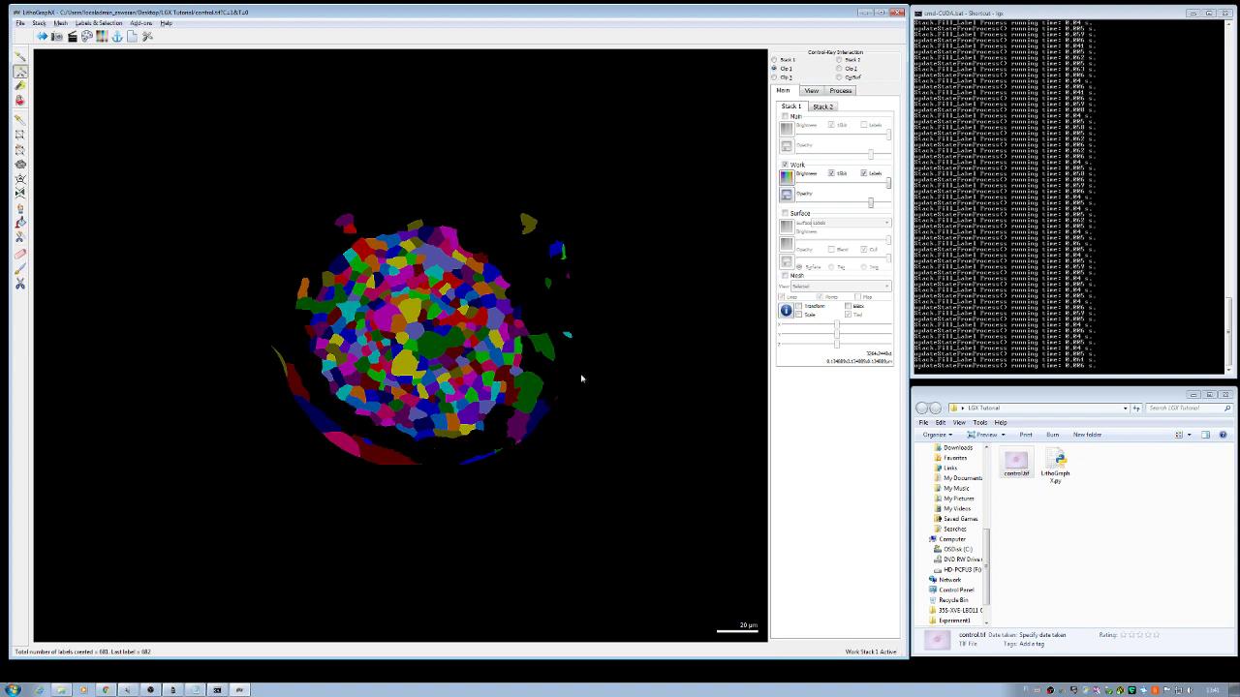
{"action": "left_click", "coordinate": [785, 116]}
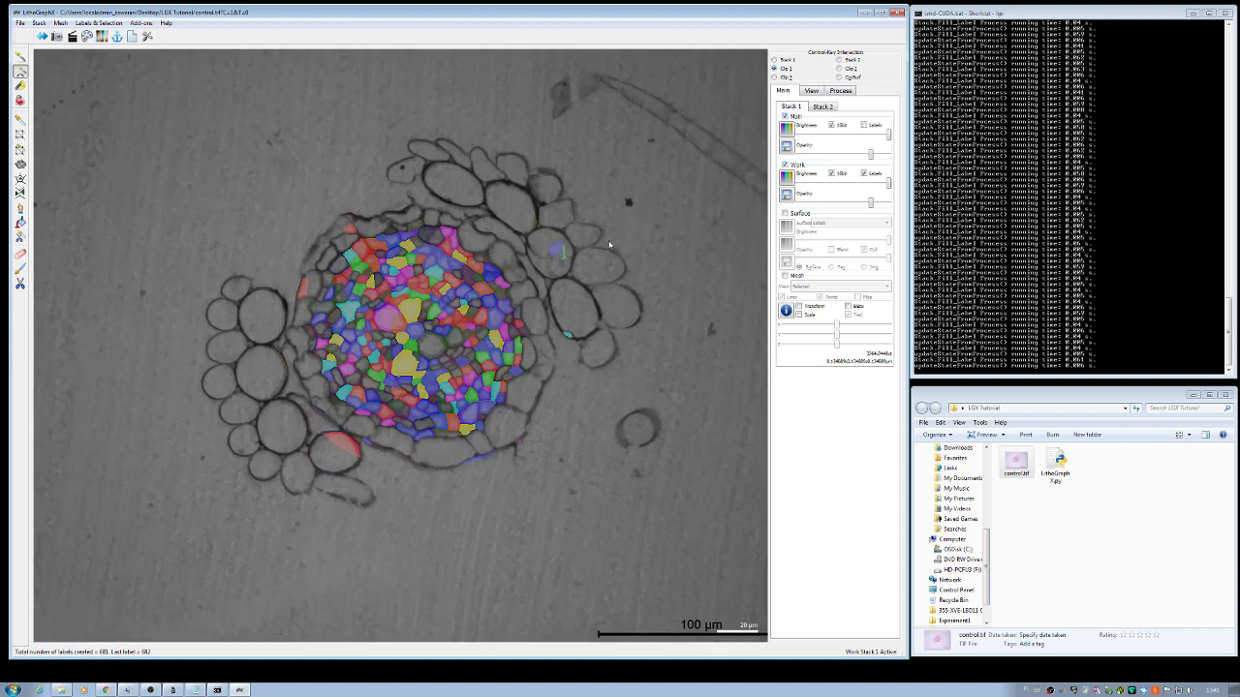
Step: Lower the Work stack opacity so labels appear as faint colours over the grayscale root
{"action": "scroll", "coordinate": [609, 245], "scroll_direction": "up", "scroll_amount": 3}
{"action": "left_click_drag", "start_coordinate": [889, 186], "coordinate": [861, 190]}
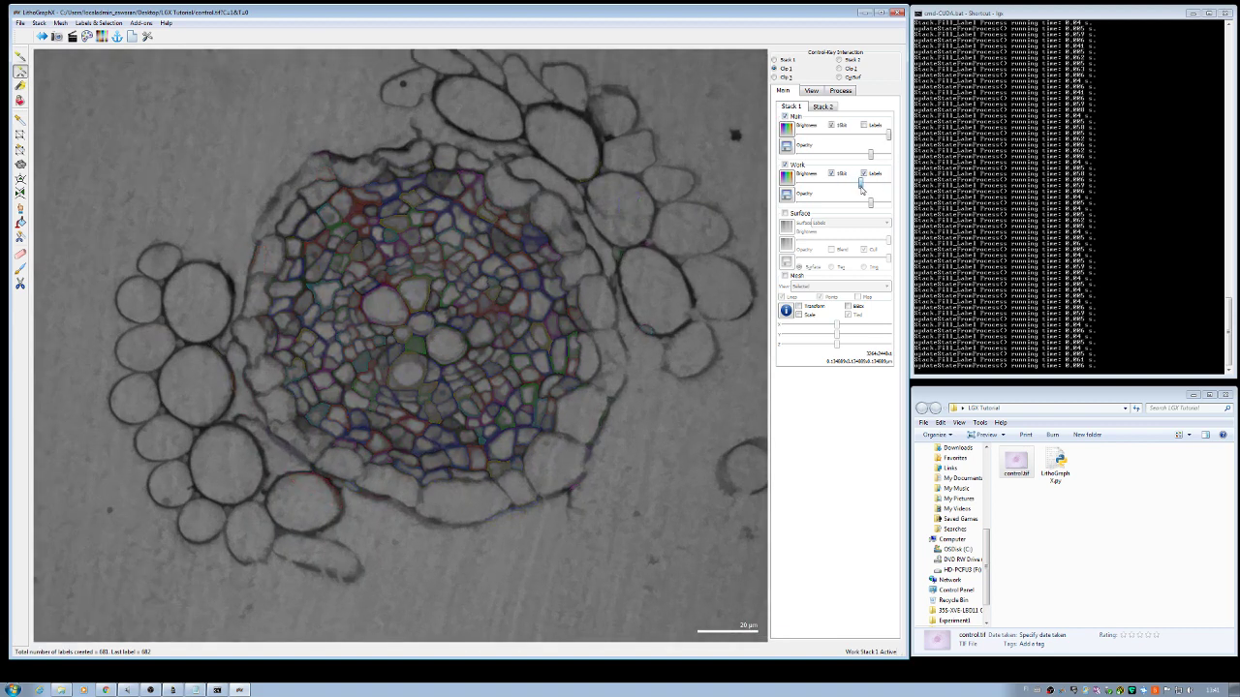
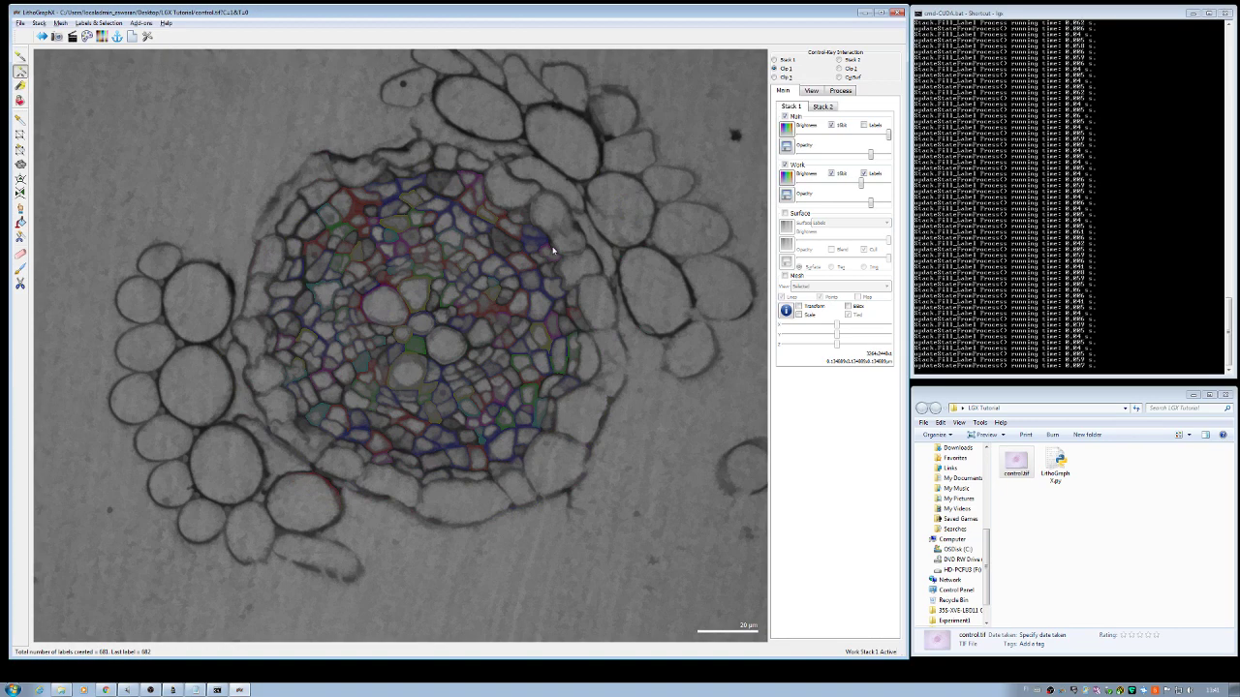
Step: Hide Main, brighten Work, and delete the stray edge labels along the left and bottom-left
{"action": "left_click", "coordinate": [785, 116]}
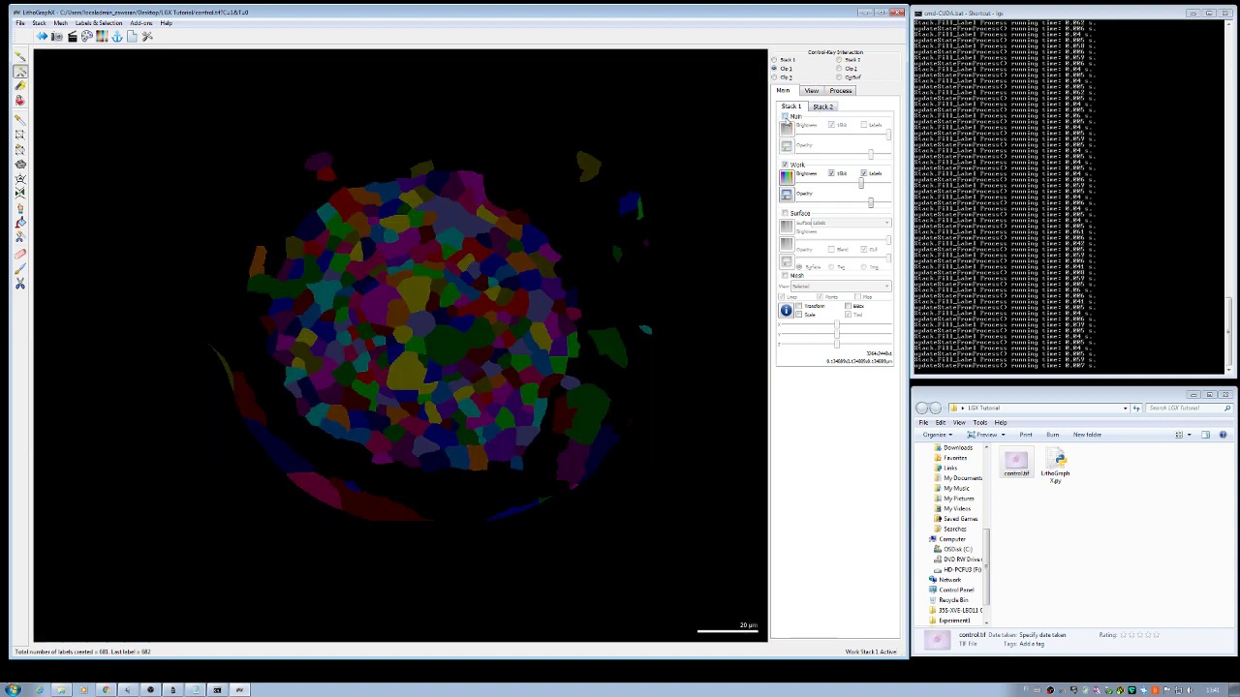
{"action": "left_click", "coordinate": [862, 184]}
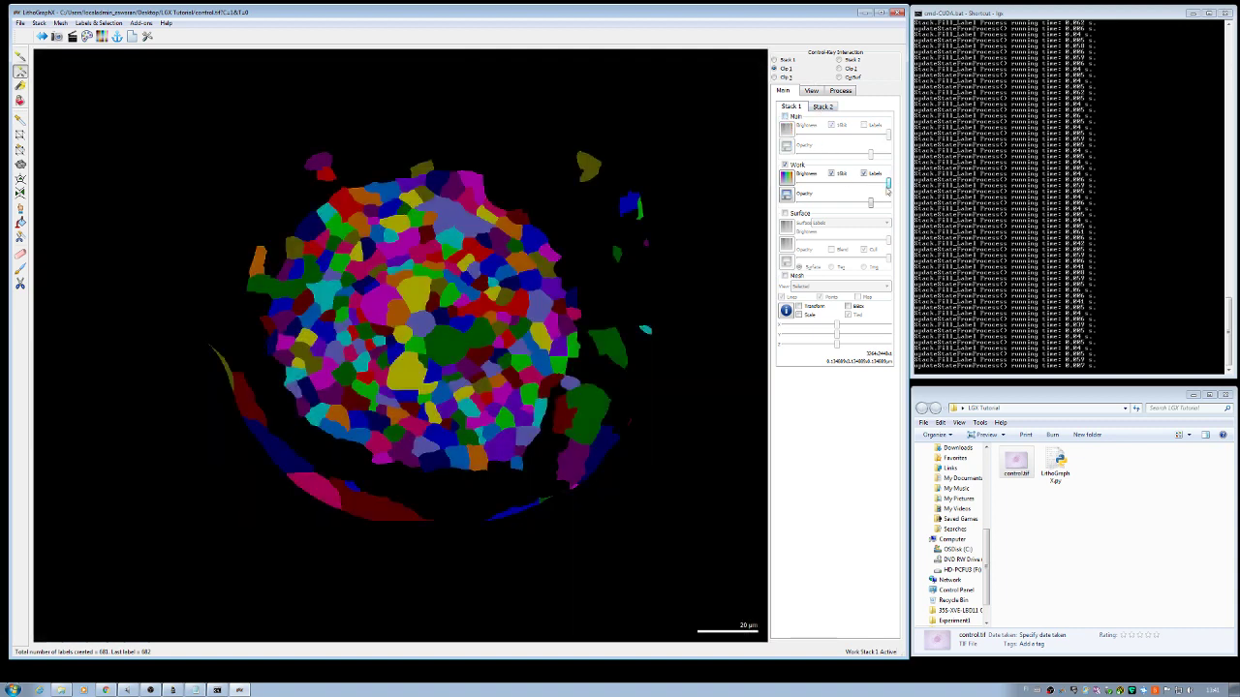
{"action": "left_click", "coordinate": [325, 170]}
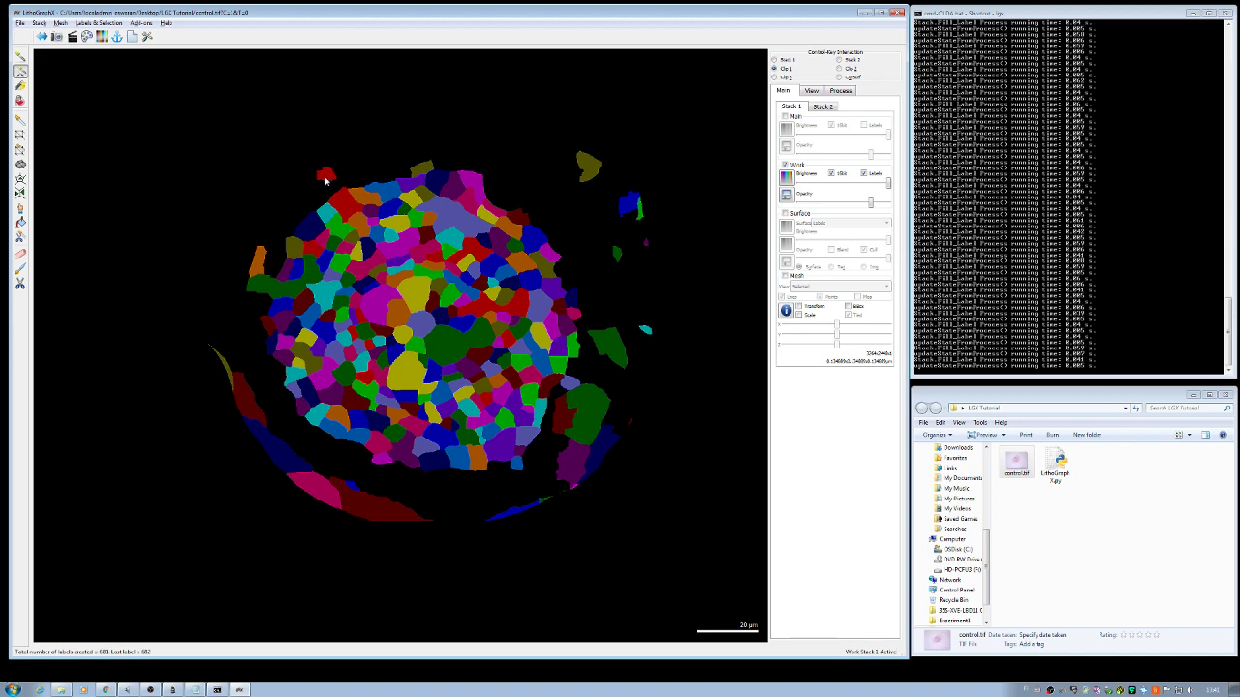
{"action": "left_click", "coordinate": [261, 285]}
{"action": "left_click", "coordinate": [256, 271]}
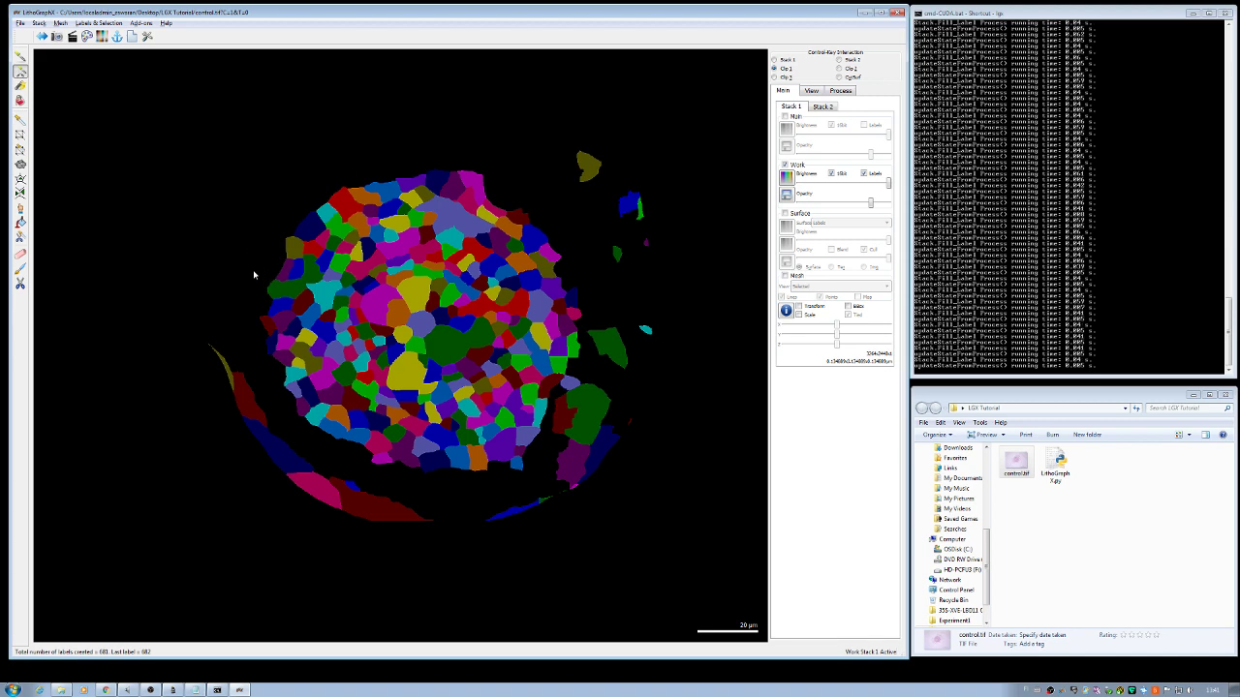
{"action": "left_click", "coordinate": [244, 399]}
{"action": "left_click", "coordinate": [233, 390]}
{"action": "left_click", "coordinate": [280, 468]}
{"action": "left_click", "coordinate": [318, 490]}
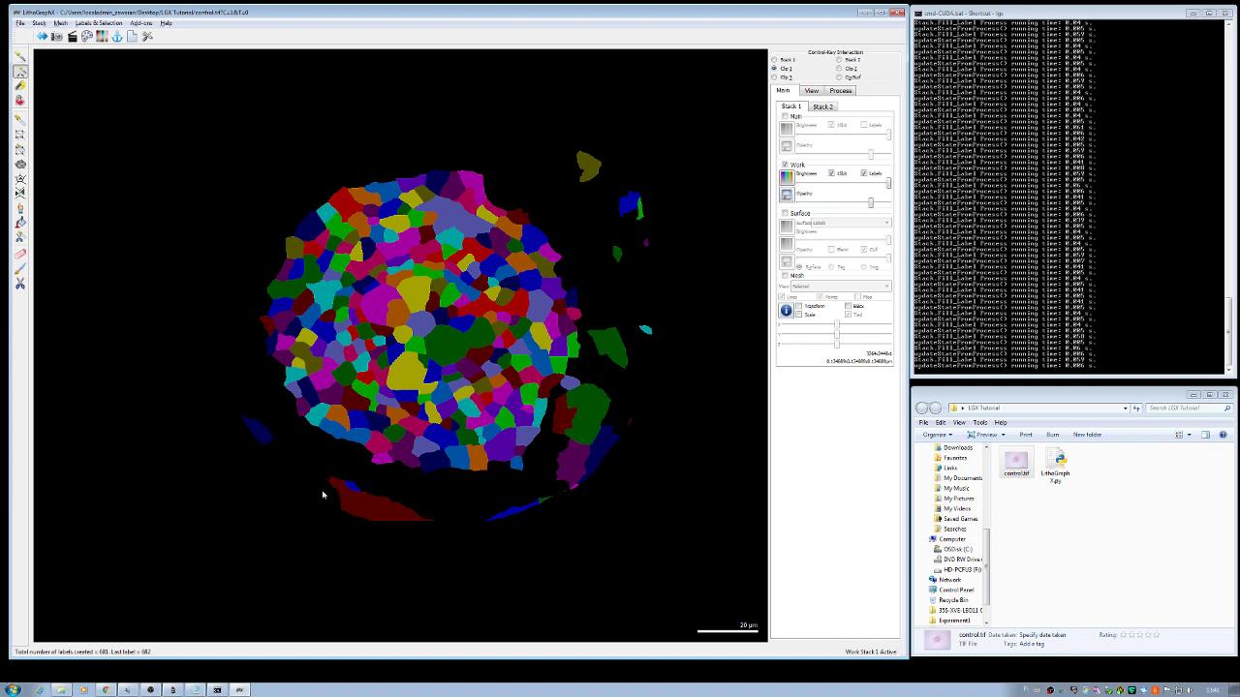
{"action": "left_click", "coordinate": [350, 492]}
Step: Delete the stray edge labels along the bottom and right side of the root
{"action": "left_click", "coordinate": [259, 438]}
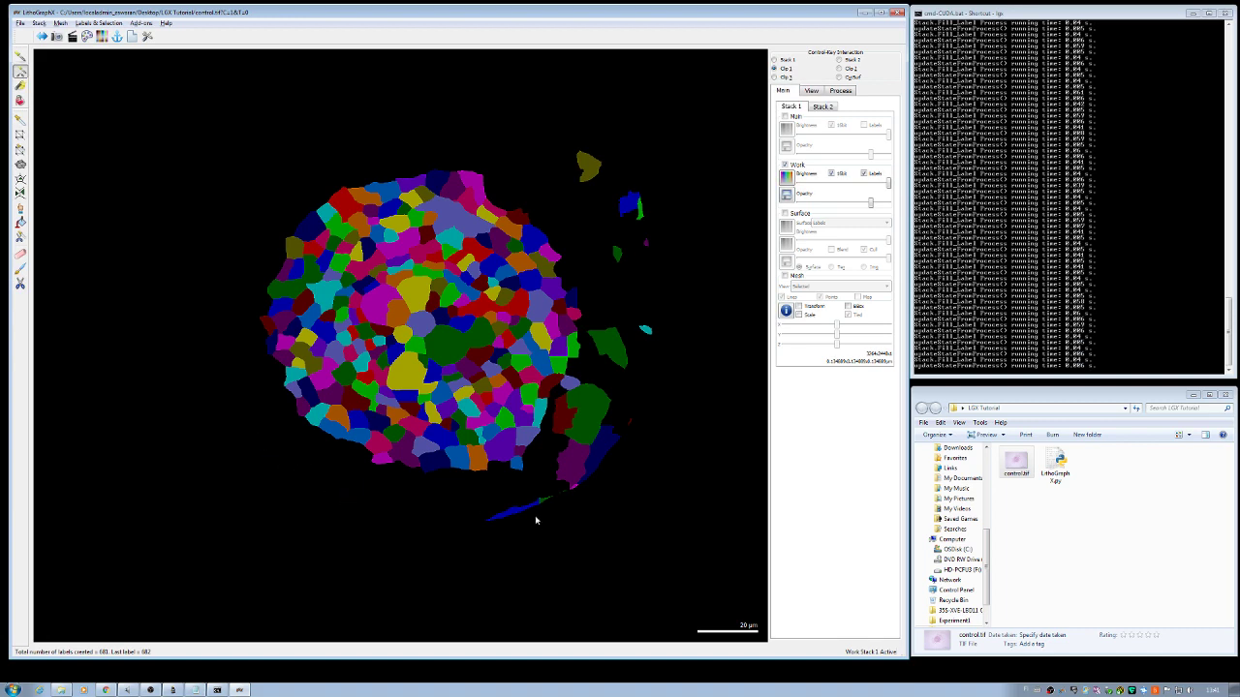
{"action": "left_click", "coordinate": [523, 513]}
{"action": "left_click", "coordinate": [543, 503]}
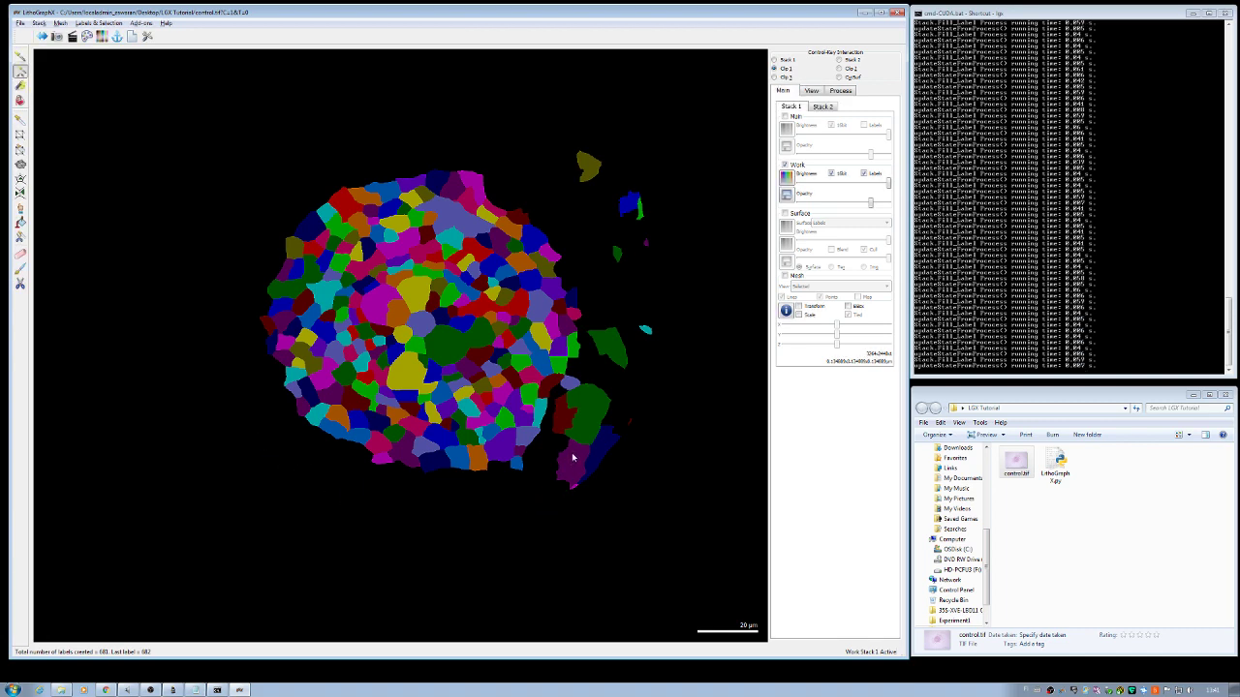
{"action": "left_click", "coordinate": [568, 456]}
{"action": "left_click", "coordinate": [567, 418]}
{"action": "left_click", "coordinate": [572, 407]}
{"action": "left_click", "coordinate": [569, 385]}
{"action": "left_click", "coordinate": [598, 343]}
{"action": "left_click", "coordinate": [520, 468]}
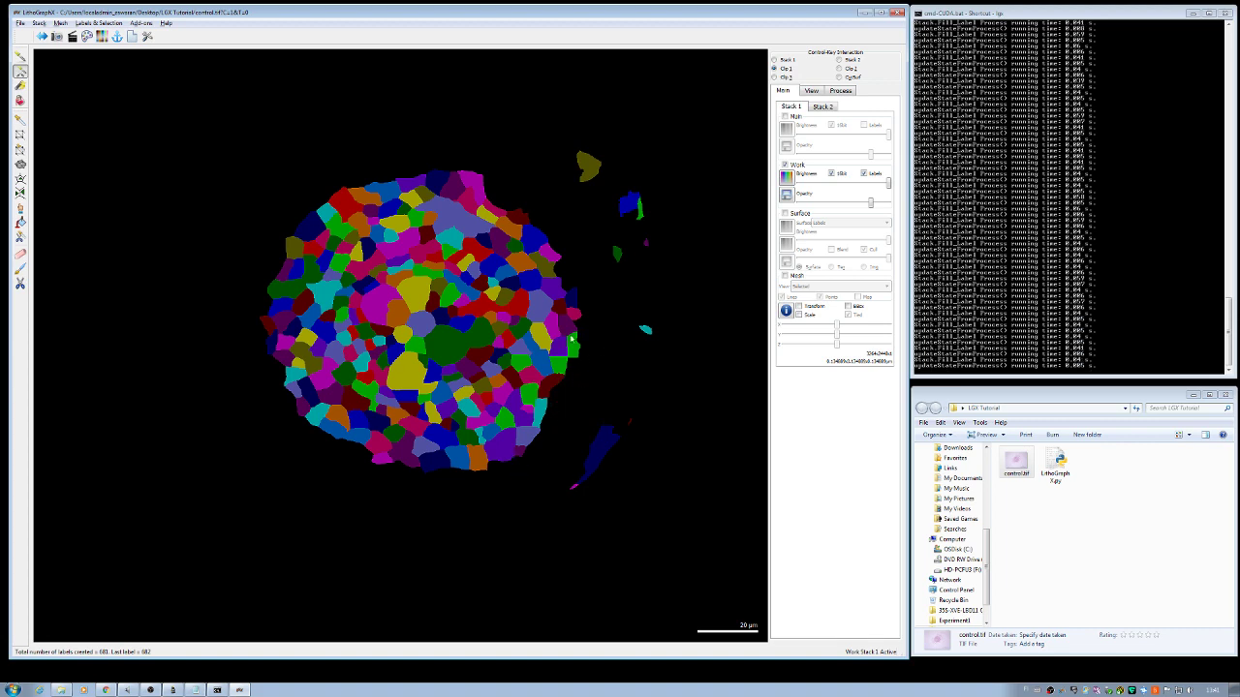
{"action": "left_click", "coordinate": [576, 336]}
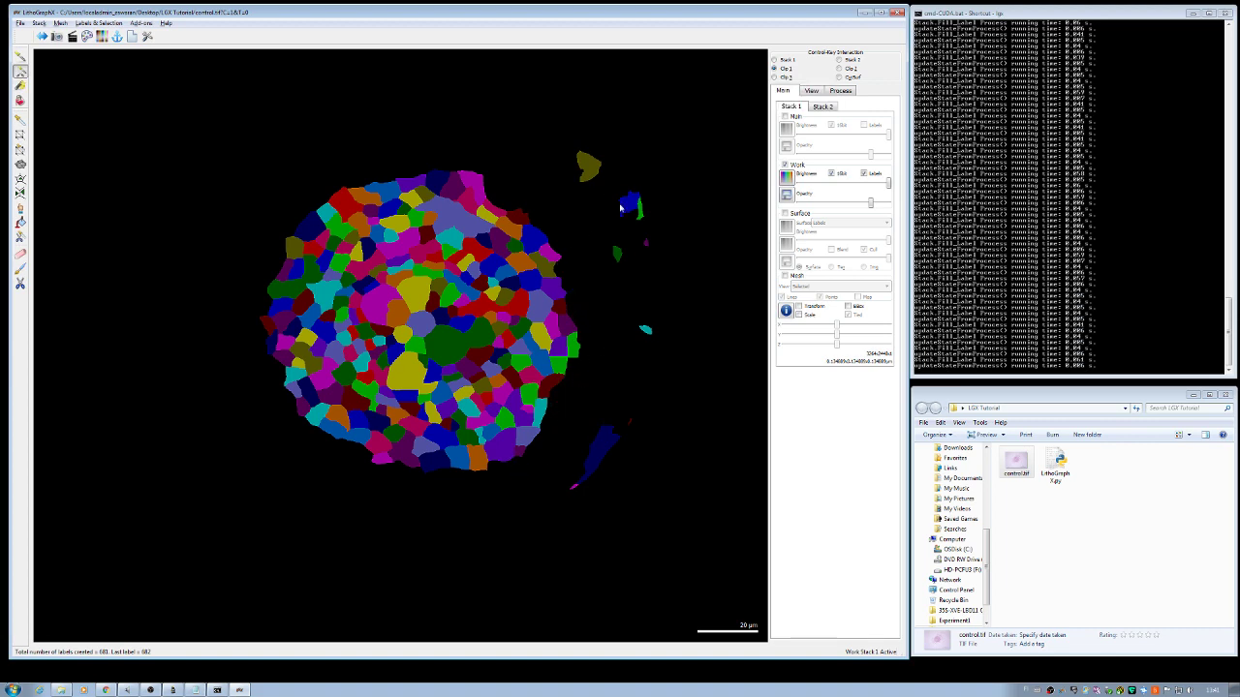
Step: Brush-erase the remaining yellow, blue and small labels at the upper right
{"action": "left_click", "coordinate": [20, 86]}
{"action": "left_click_drag", "start_coordinate": [586, 163], "coordinate": [634, 209]}
{"action": "mouse_move", "coordinate": [592, 172]}
{"action": "left_mouse_down"}
{"action": "mouse_move", "coordinate": [623, 216]}
{"action": "mouse_move", "coordinate": [630, 304]}
{"action": "mouse_move", "coordinate": [617, 241]}
{"action": "mouse_move", "coordinate": [656, 331]}
{"action": "mouse_move", "coordinate": [655, 397]}
{"action": "mouse_move", "coordinate": [640, 323]}
{"action": "mouse_move", "coordinate": [614, 428]}
{"action": "mouse_move", "coordinate": [561, 521]}
{"action": "mouse_move", "coordinate": [607, 415]}
{"action": "mouse_move", "coordinate": [585, 454]}
{"action": "mouse_move", "coordinate": [648, 391]}
{"action": "mouse_move", "coordinate": [603, 469]}
{"action": "mouse_move", "coordinate": [538, 517]}
{"action": "left_mouse_up"}
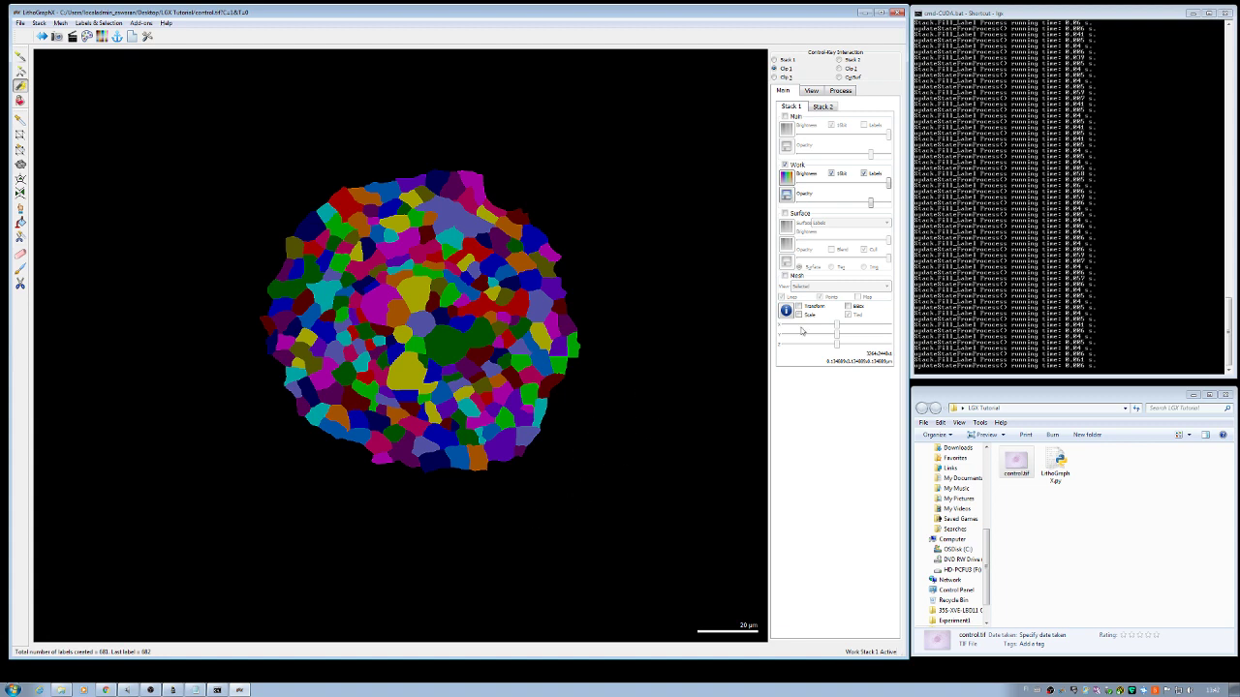
Step: Run Mesh > Cell Mesh > Cell Mesh From 2D Image with Edge Length set to 1
{"action": "scroll", "coordinate": [634, 406], "scroll_direction": "up", "scroll_amount": 3}
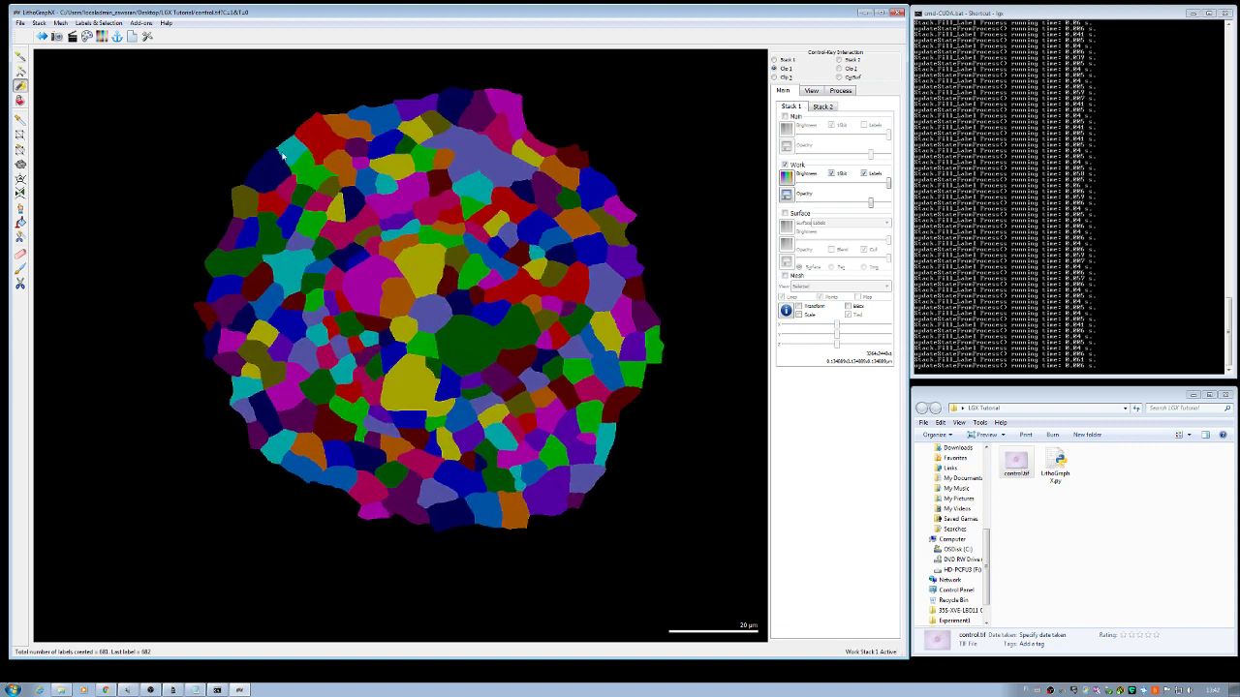
{"action": "left_click", "coordinate": [829, 93]}
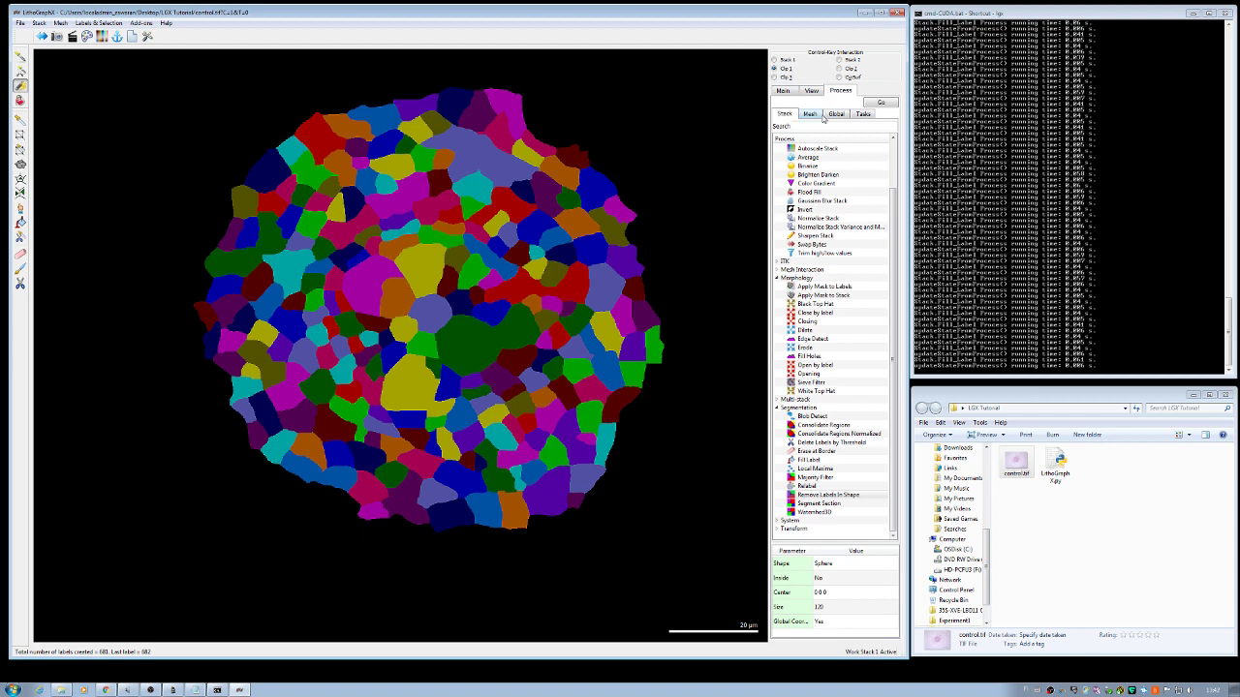
{"action": "left_click", "coordinate": [819, 115]}
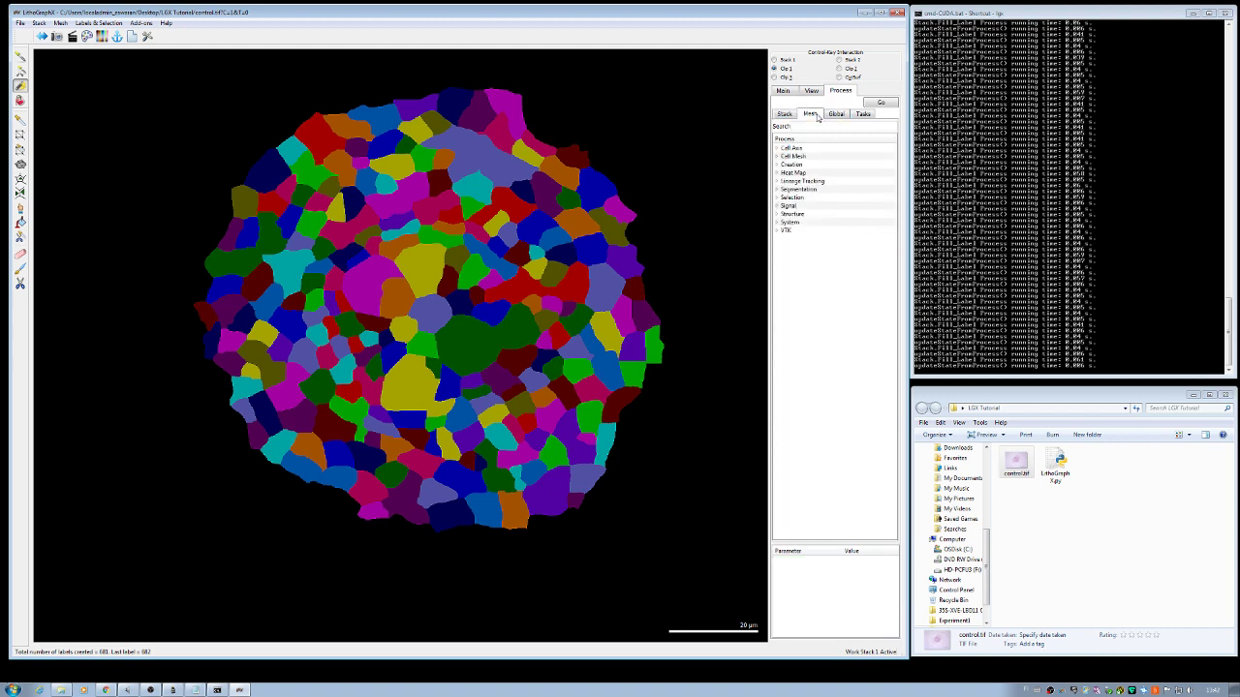
{"action": "double_click", "coordinate": [809, 156]}
{"action": "left_click", "coordinate": [819, 165]}
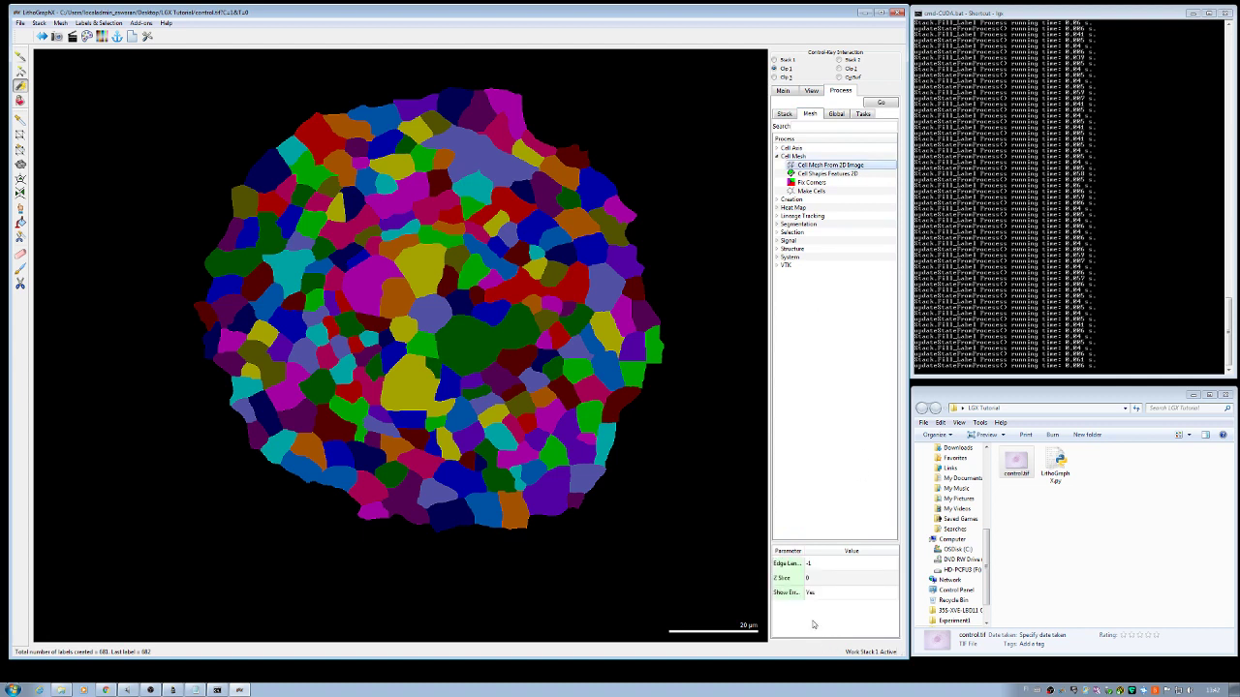
{"action": "double_click", "coordinate": [809, 566]}
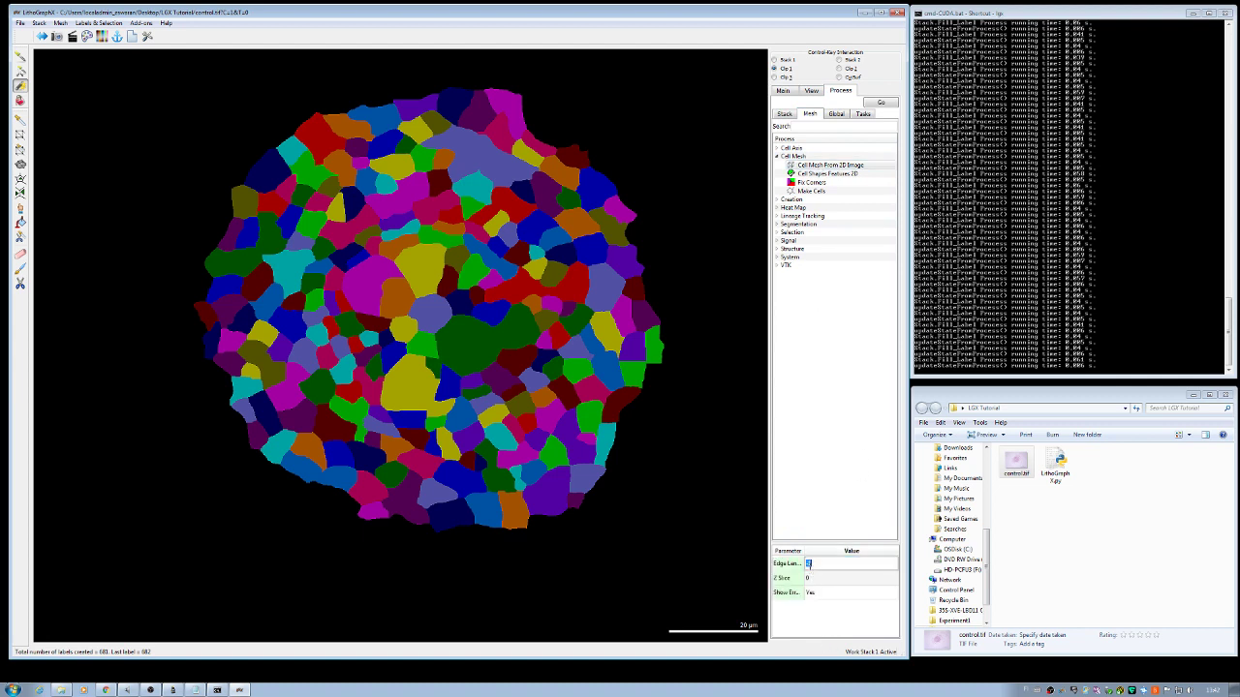
{"action": "key", "text": "Return"}
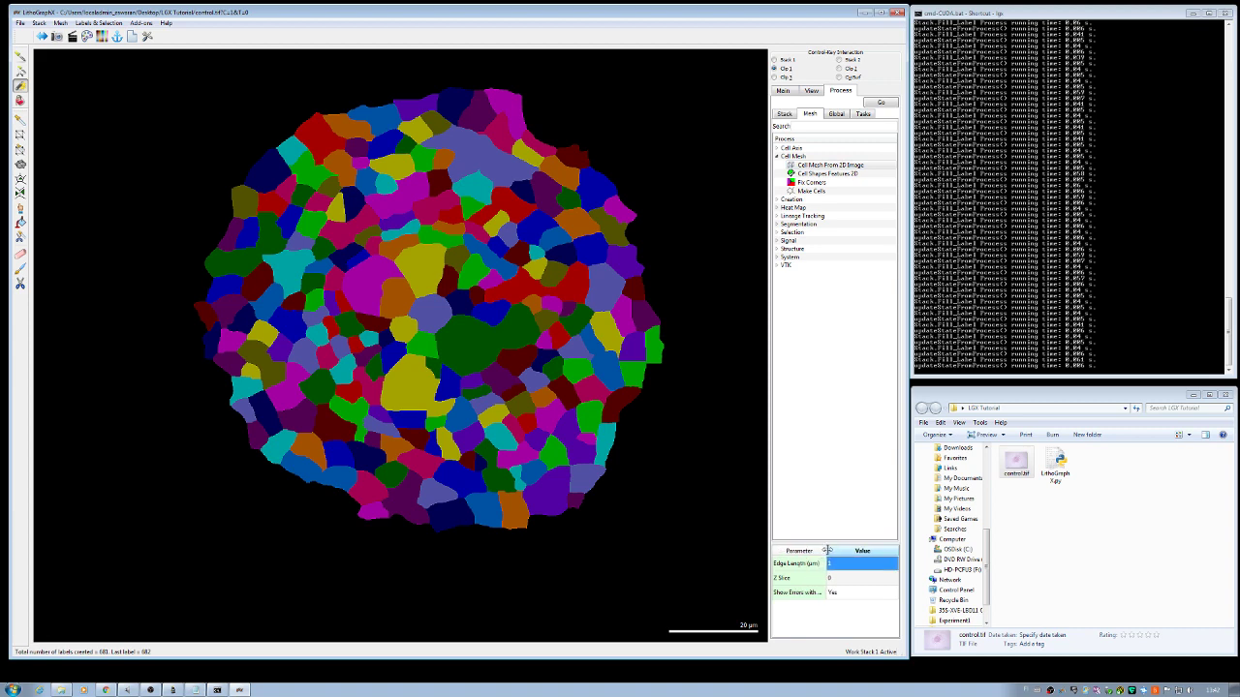
{"action": "left_click", "coordinate": [882, 102]}
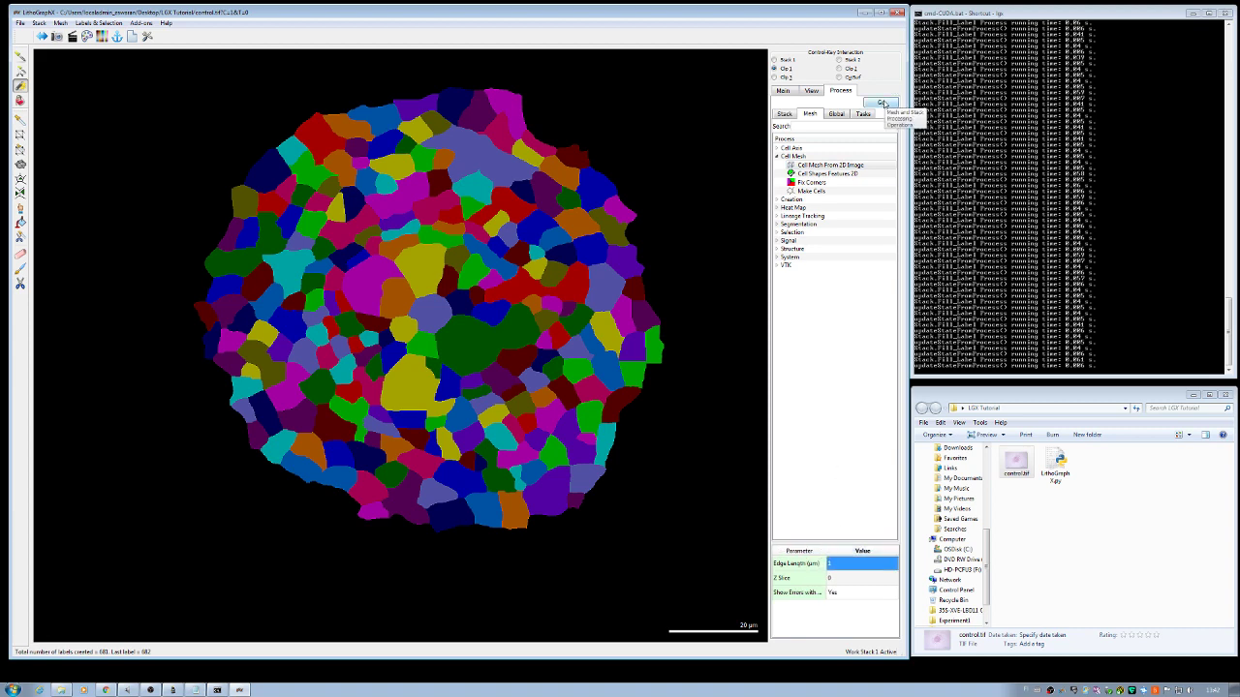
Step: Display the mesh as cell outlines, without mesh points
{"action": "left_click", "coordinate": [782, 91]}
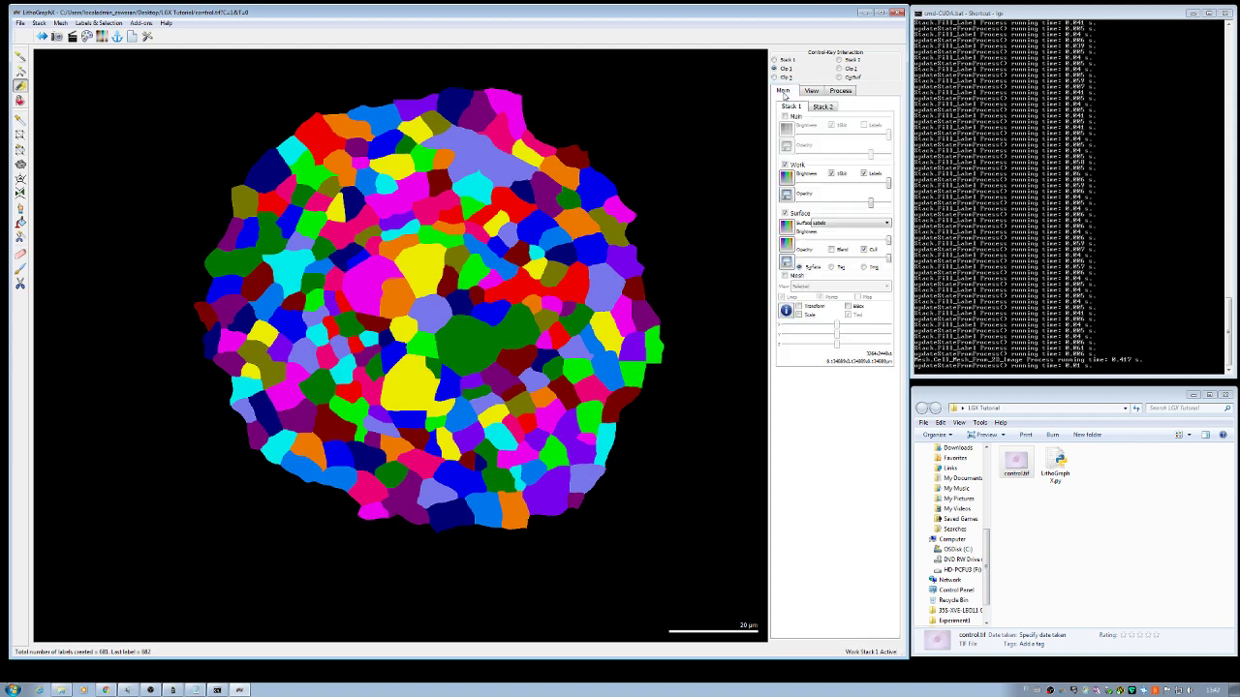
{"action": "left_click", "coordinate": [784, 277]}
{"action": "left_click", "coordinate": [785, 277]}
{"action": "left_click", "coordinate": [822, 289]}
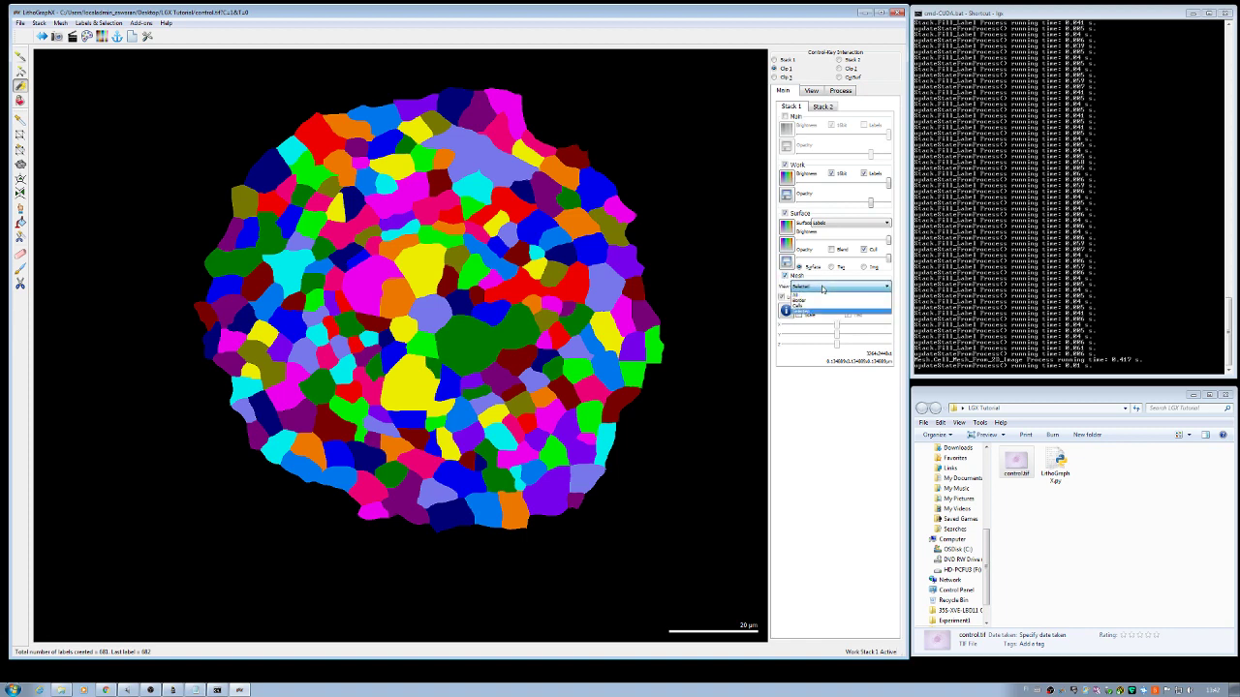
{"action": "left_click", "coordinate": [825, 309]}
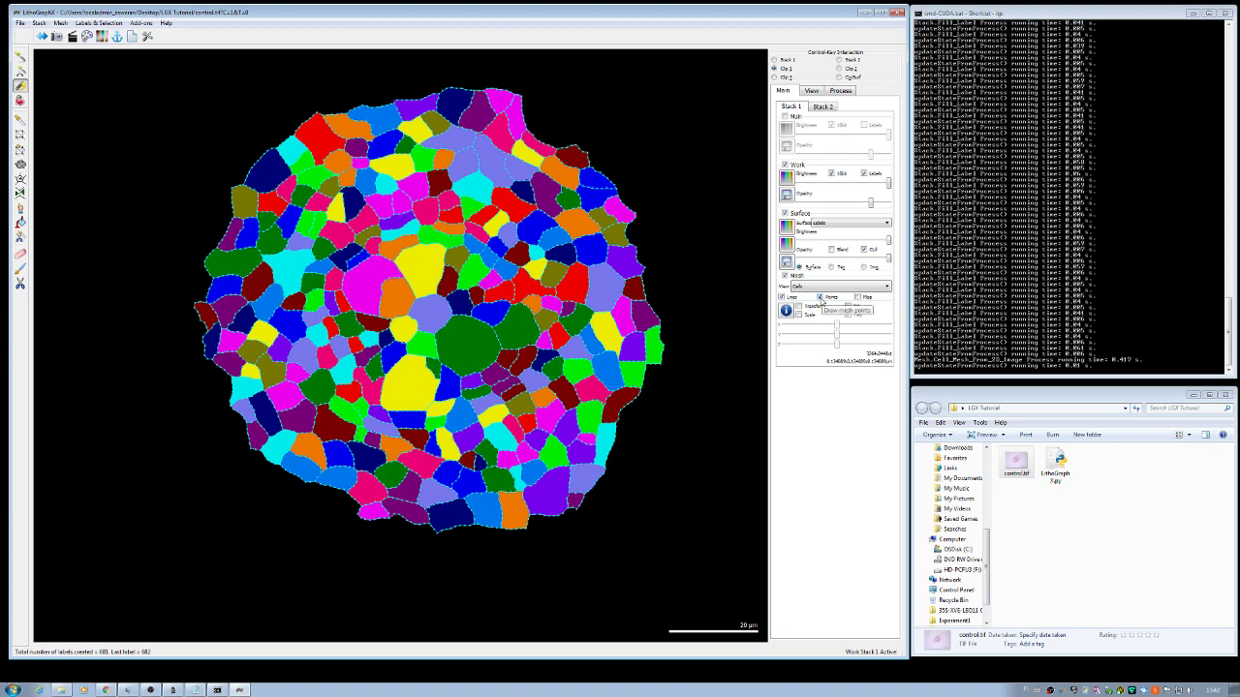
{"action": "left_click", "coordinate": [819, 298]}
Step: Show the grey Main image, hide the Work and Surface labels, and zoom out to the whole micrograph
{"action": "left_click", "coordinate": [785, 117]}
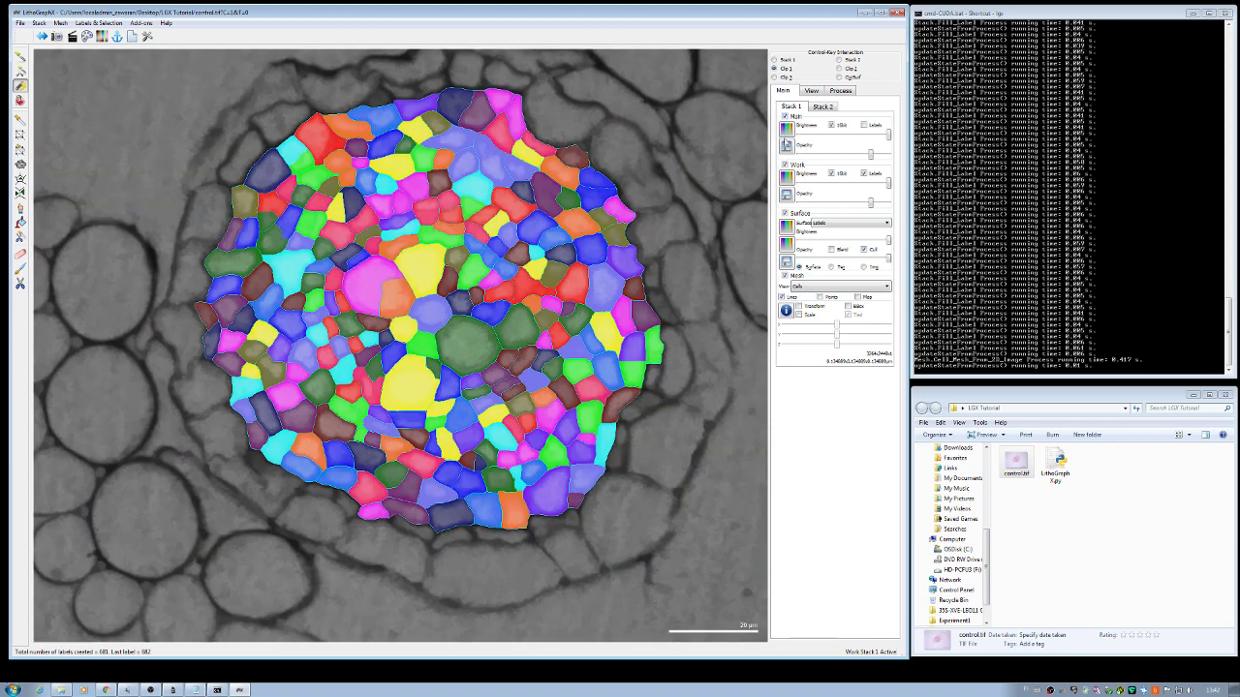
{"action": "left_click", "coordinate": [786, 166]}
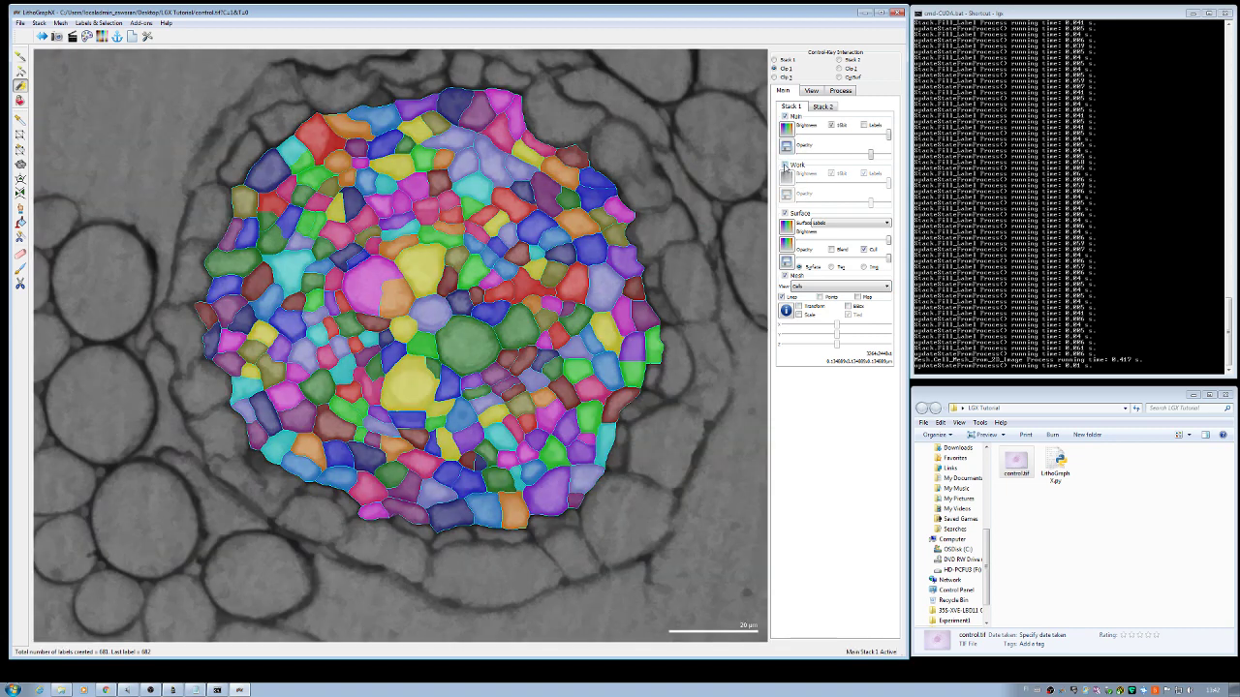
{"action": "left_click", "coordinate": [786, 213]}
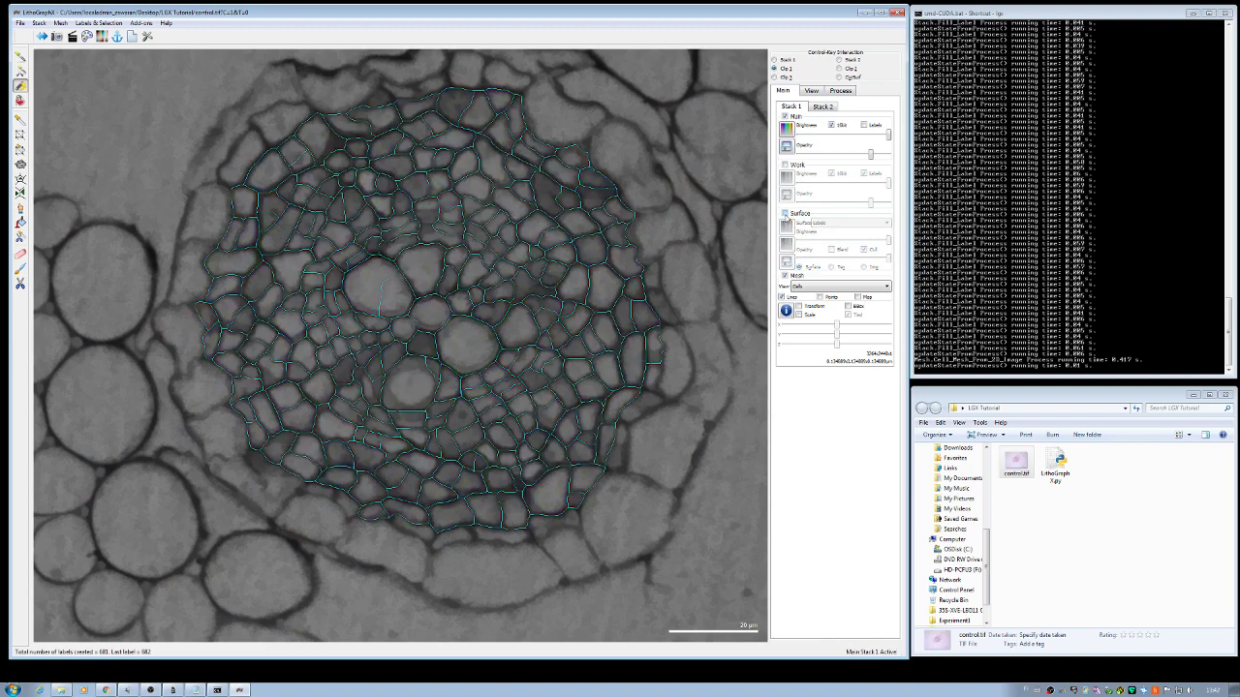
{"action": "scroll", "coordinate": [676, 288], "scroll_direction": "up", "scroll_amount": 3}
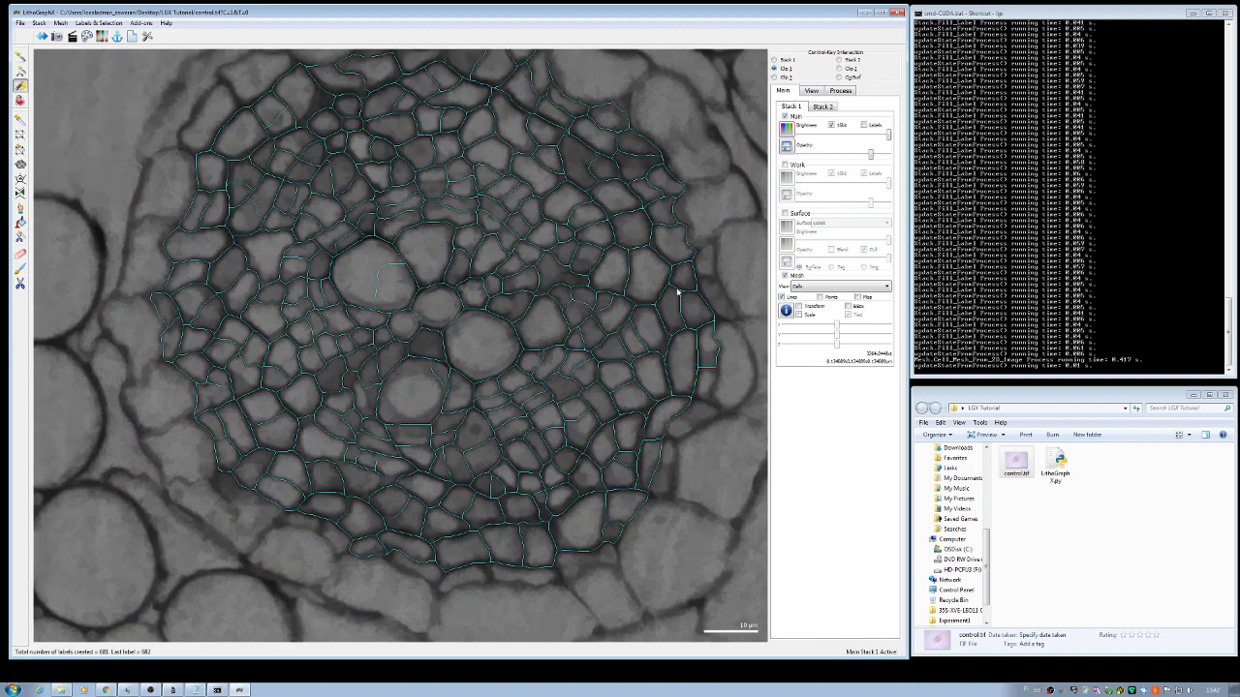
{"action": "scroll", "coordinate": [678, 291], "scroll_direction": "down", "scroll_amount": 2}
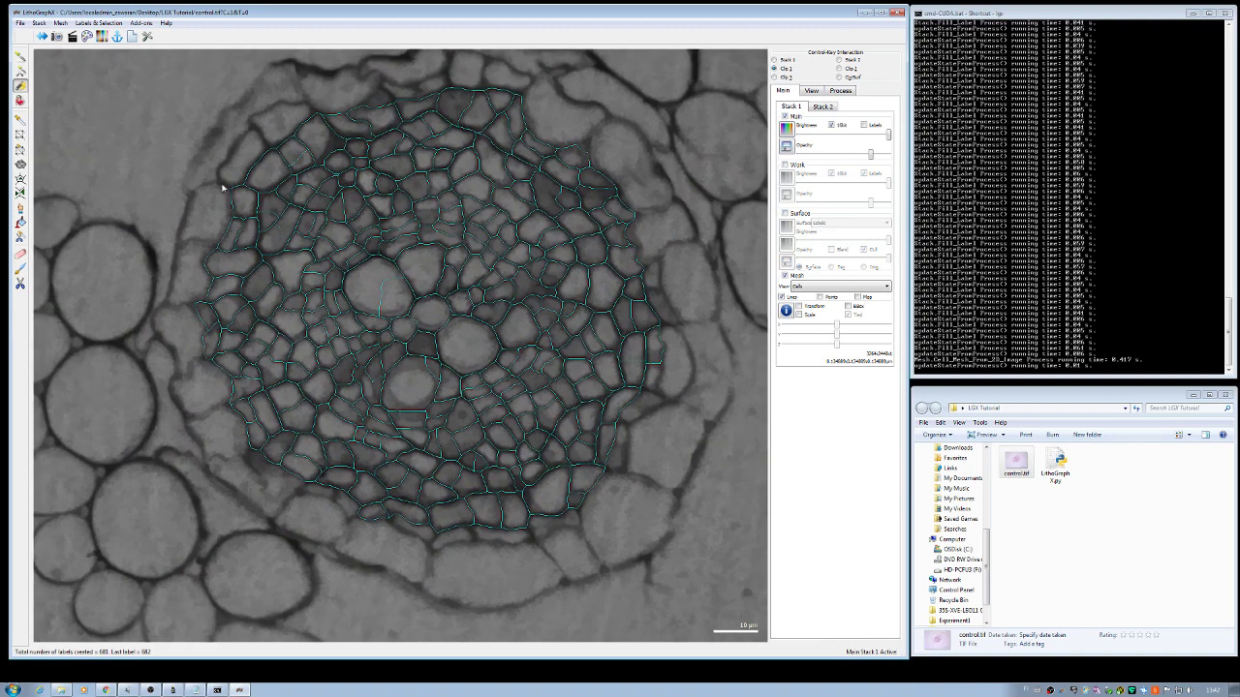
{"action": "scroll", "coordinate": [358, 277], "scroll_direction": "down", "scroll_amount": 5}
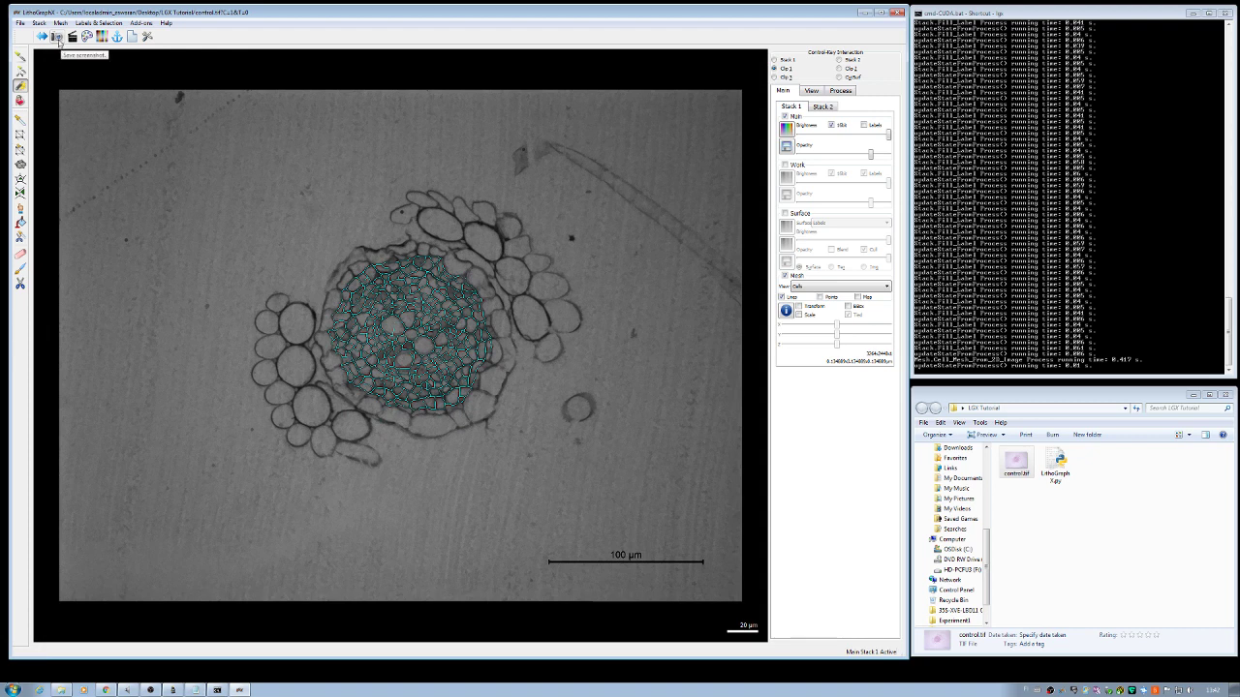
Step: Save a screenshot of the view as mesh.jpg in the Desktop's LGX Tutorial folder
{"action": "left_click", "coordinate": [56, 37]}
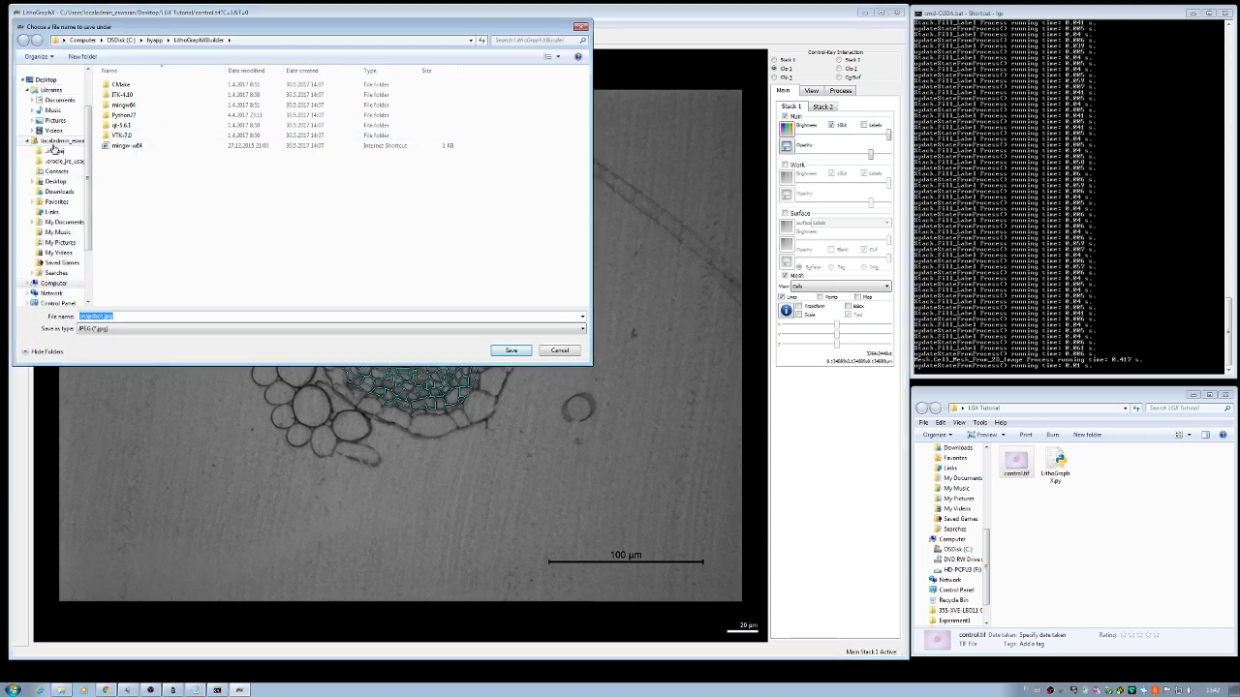
{"action": "left_click", "coordinate": [56, 181]}
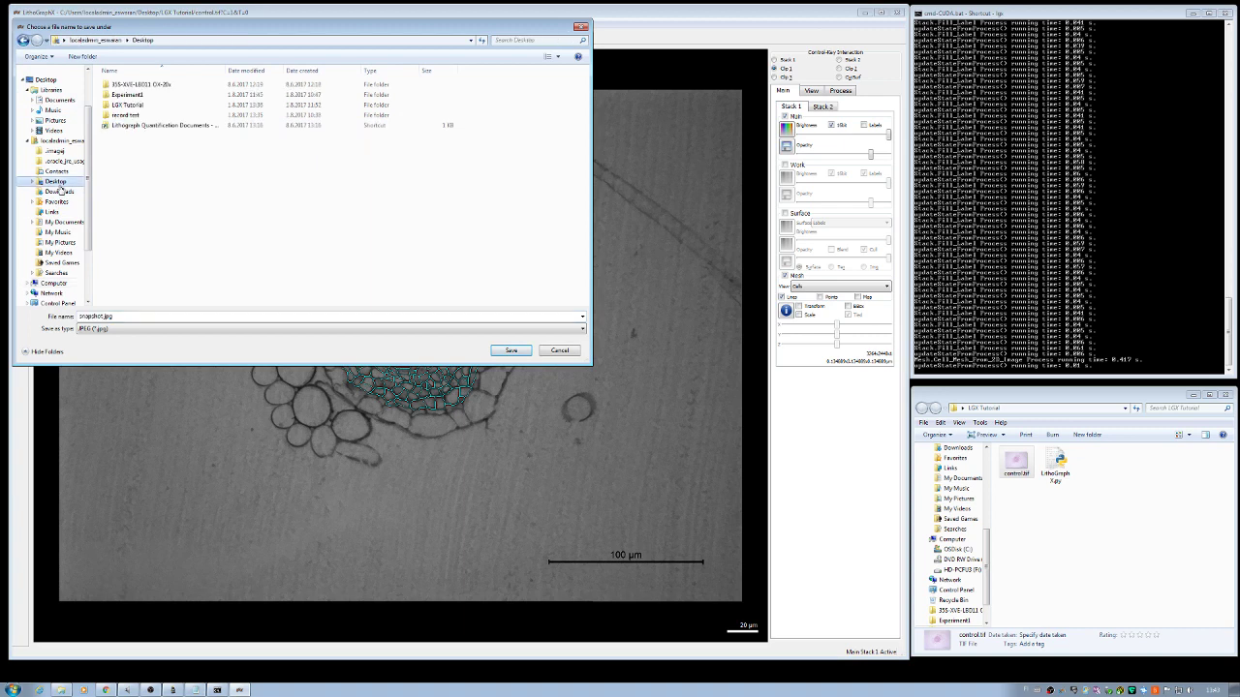
{"action": "double_click", "coordinate": [130, 107]}
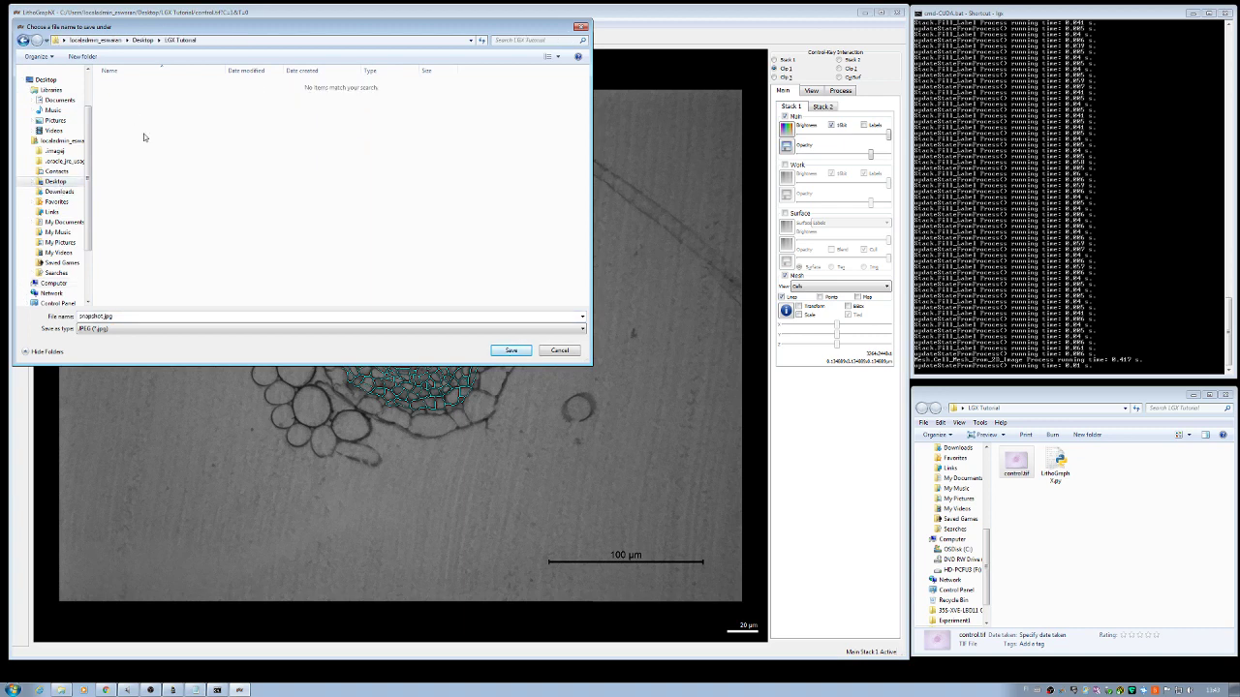
{"action": "left_click_drag", "start_coordinate": [82, 316], "coordinate": [193, 312]}
{"action": "key", "text": "End"}
{"action": "key", "text": "Left"}
{"action": "key", "text": "Left"}
{"action": "key", "text": "Left"}
{"action": "key", "text": "Left"}
{"action": "key", "text": "BackSpace"}
{"action": "key", "text": "BackSpace"}
{"action": "key", "text": "BackSpace"}
{"action": "key", "text": "BackSpace"}
{"action": "key", "text": "BackSpace"}
{"action": "key", "text": "BackSpace"}
{"action": "key", "text": "BackSpace"}
{"action": "key", "text": "BackSpace"}
{"action": "type", "text": "mesh"}
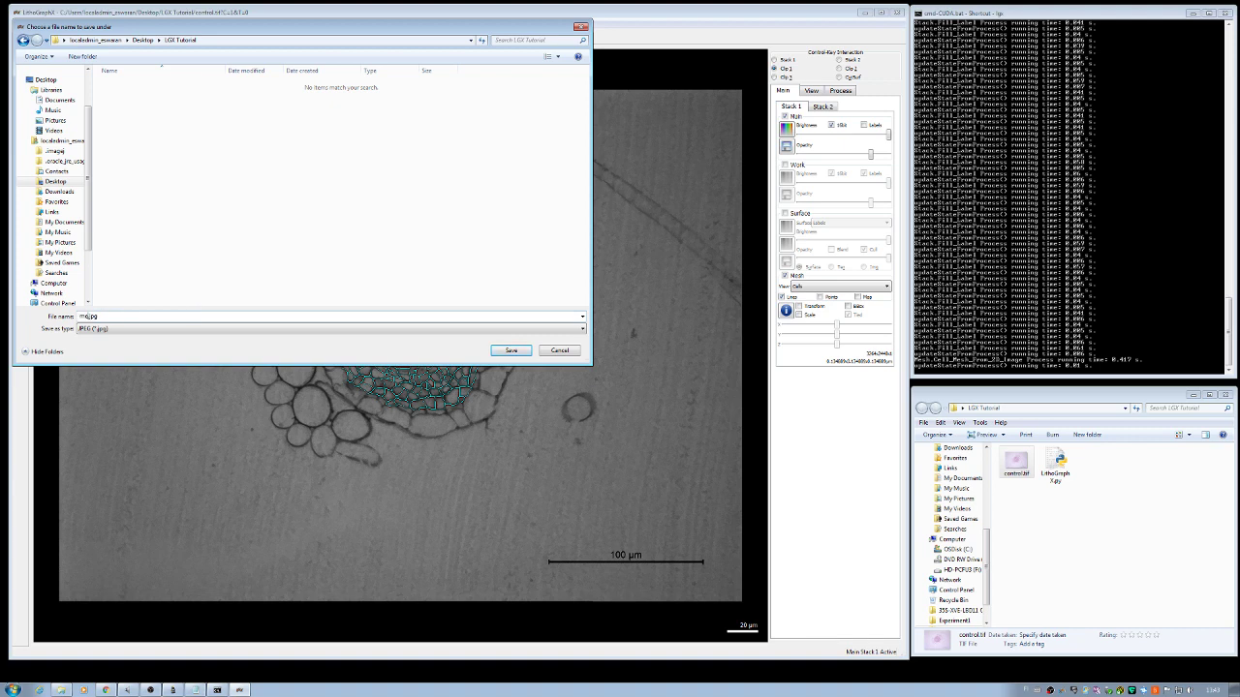
{"action": "key", "text": "Return"}
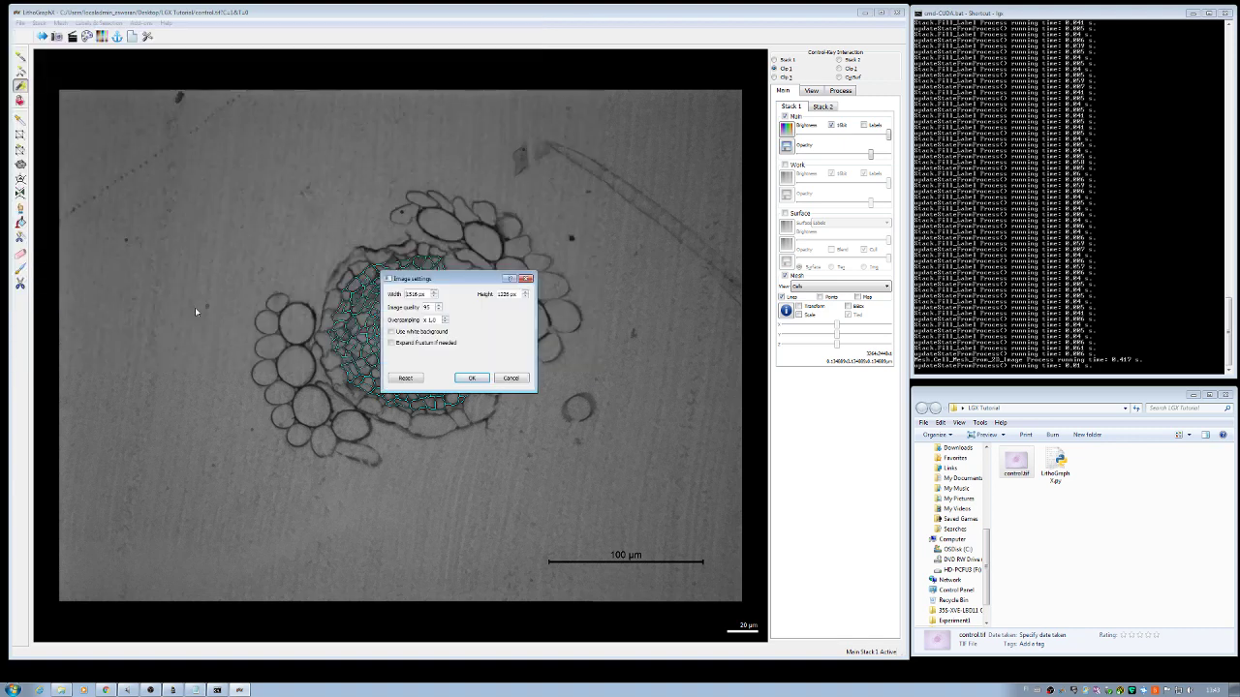
{"action": "left_click", "coordinate": [465, 380]}
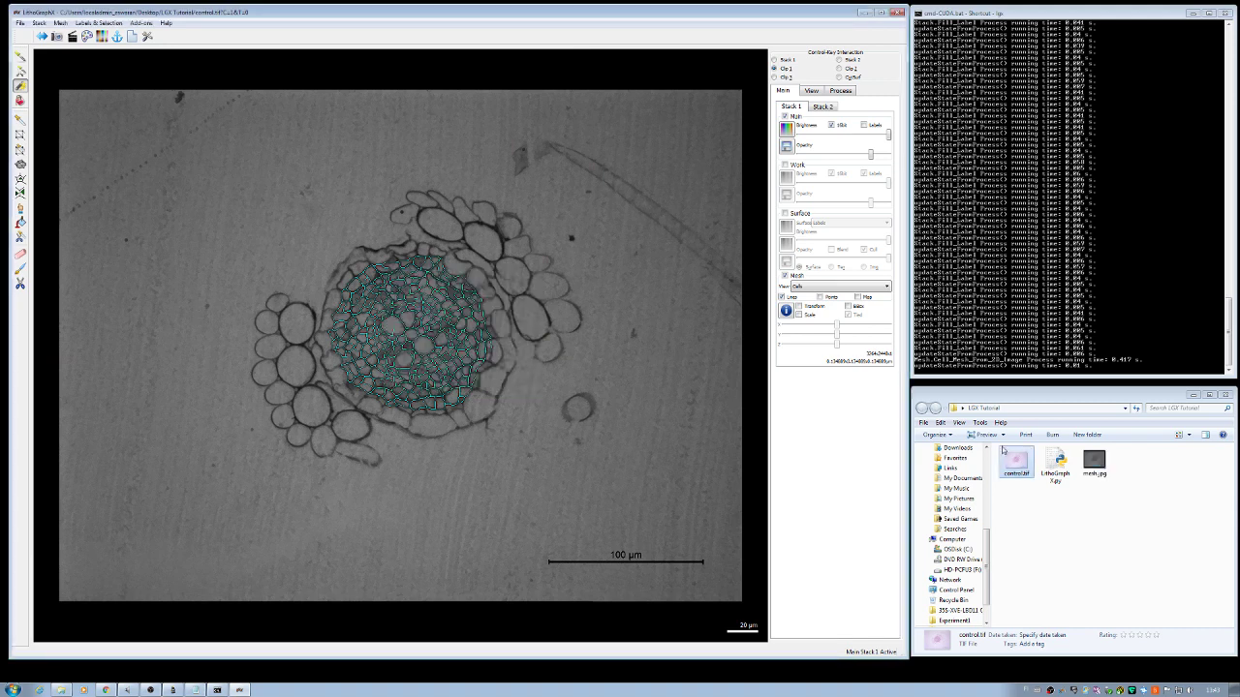
Step: Open mesh.jpg in the photo viewer, zoom in to inspect it, and close it
{"action": "double_click", "coordinate": [1094, 462]}
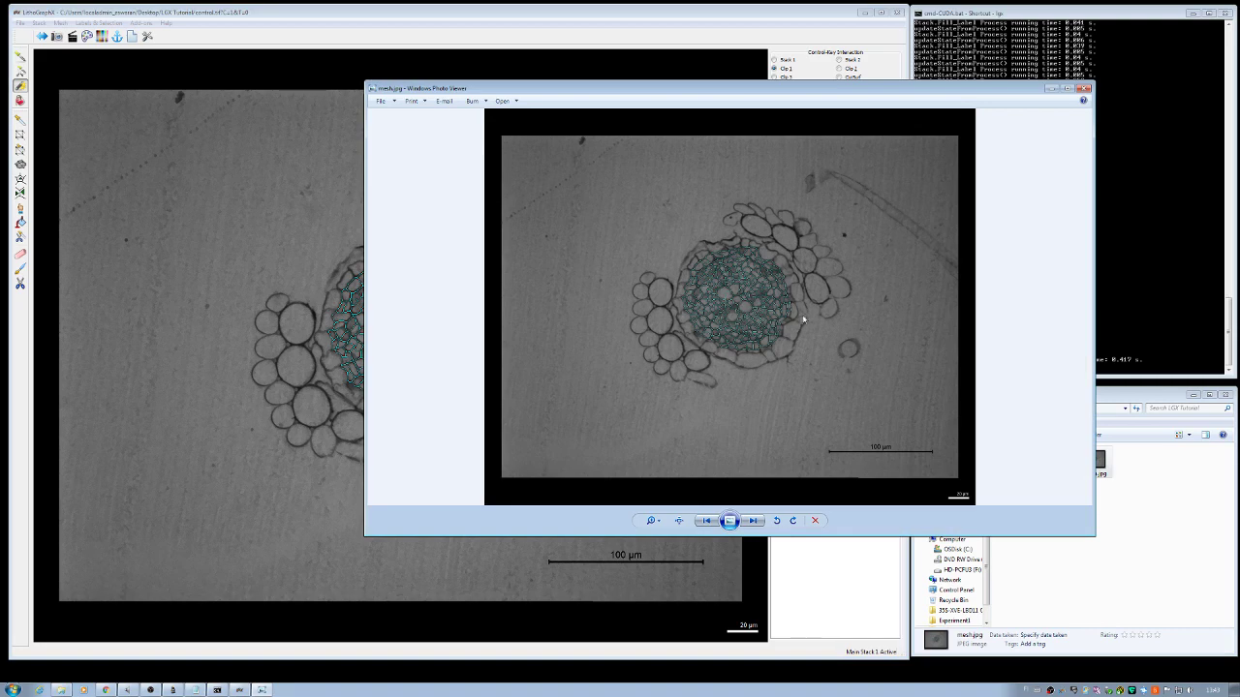
{"action": "scroll", "coordinate": [716, 311], "scroll_direction": "up", "scroll_amount": 4}
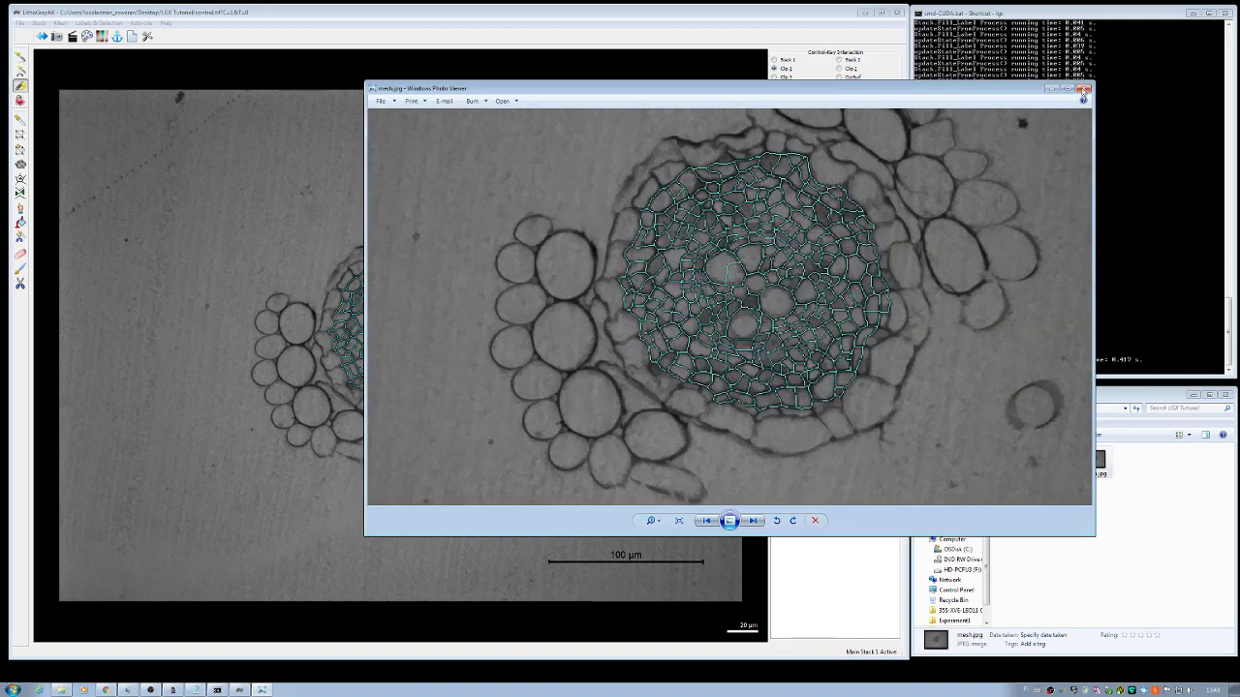
{"action": "left_click", "coordinate": [1083, 90]}
Step: Show the Work labels and Surface colouring over the grey root image and zoom in
{"action": "left_click", "coordinate": [785, 166]}
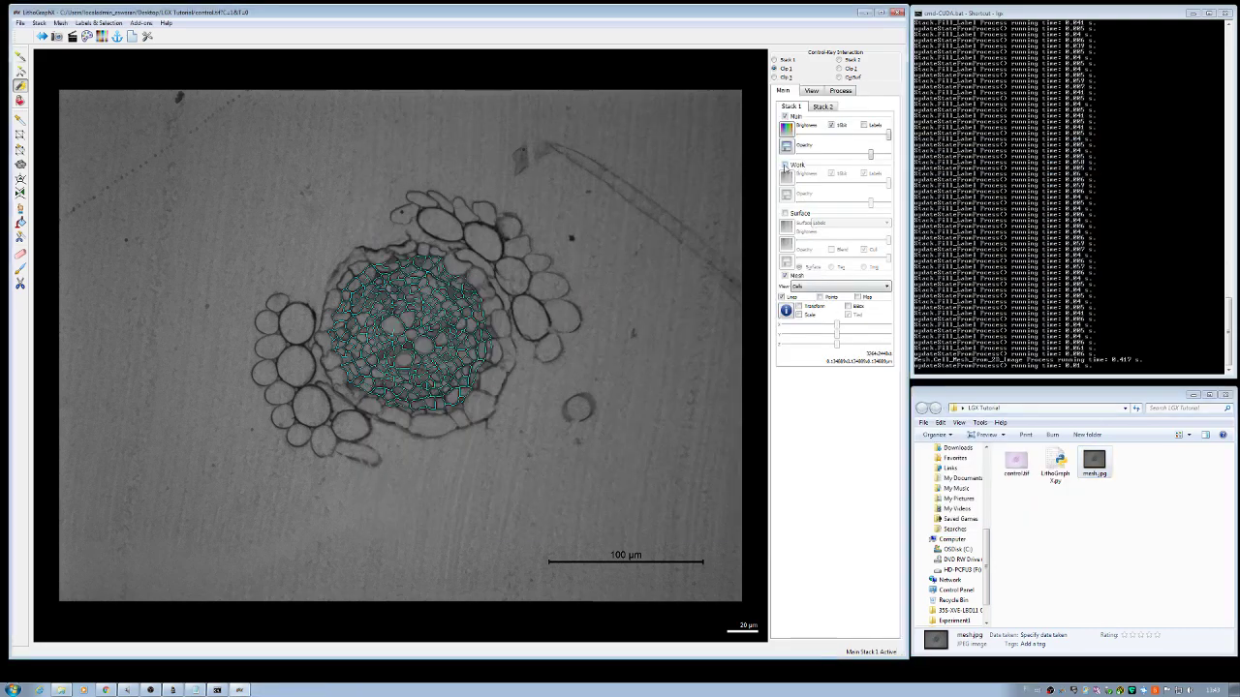
{"action": "left_click", "coordinate": [786, 166]}
{"action": "left_click", "coordinate": [786, 213]}
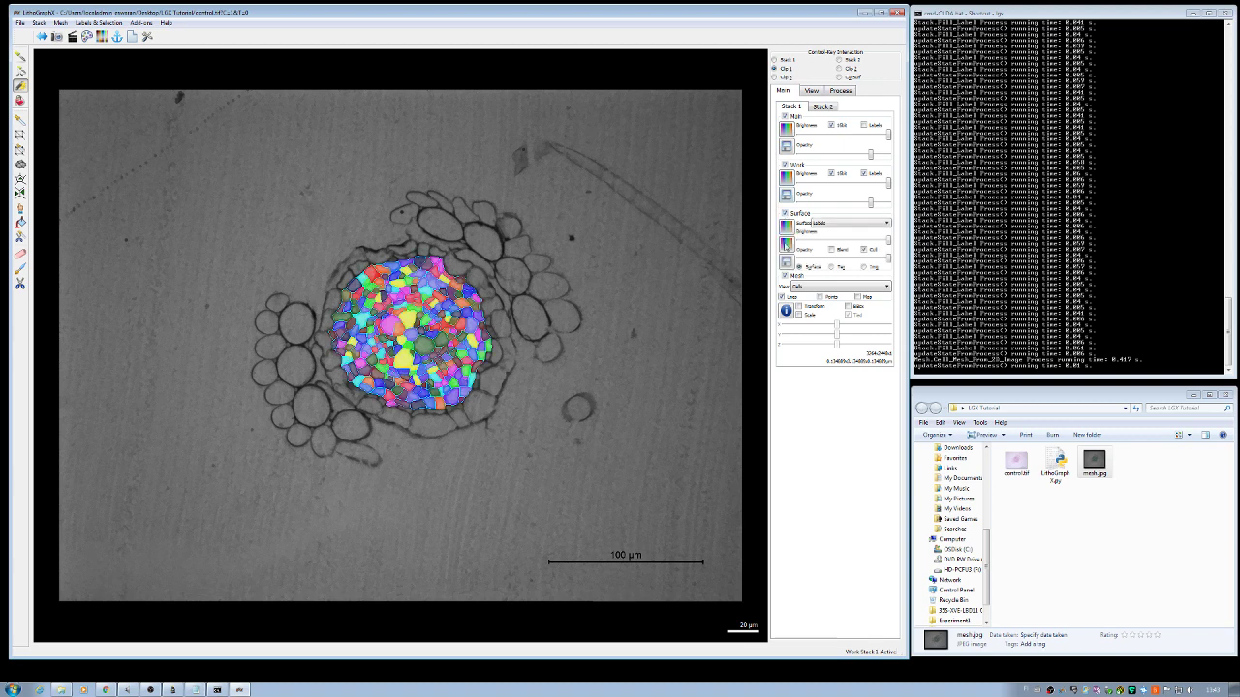
{"action": "left_click", "coordinate": [786, 116]}
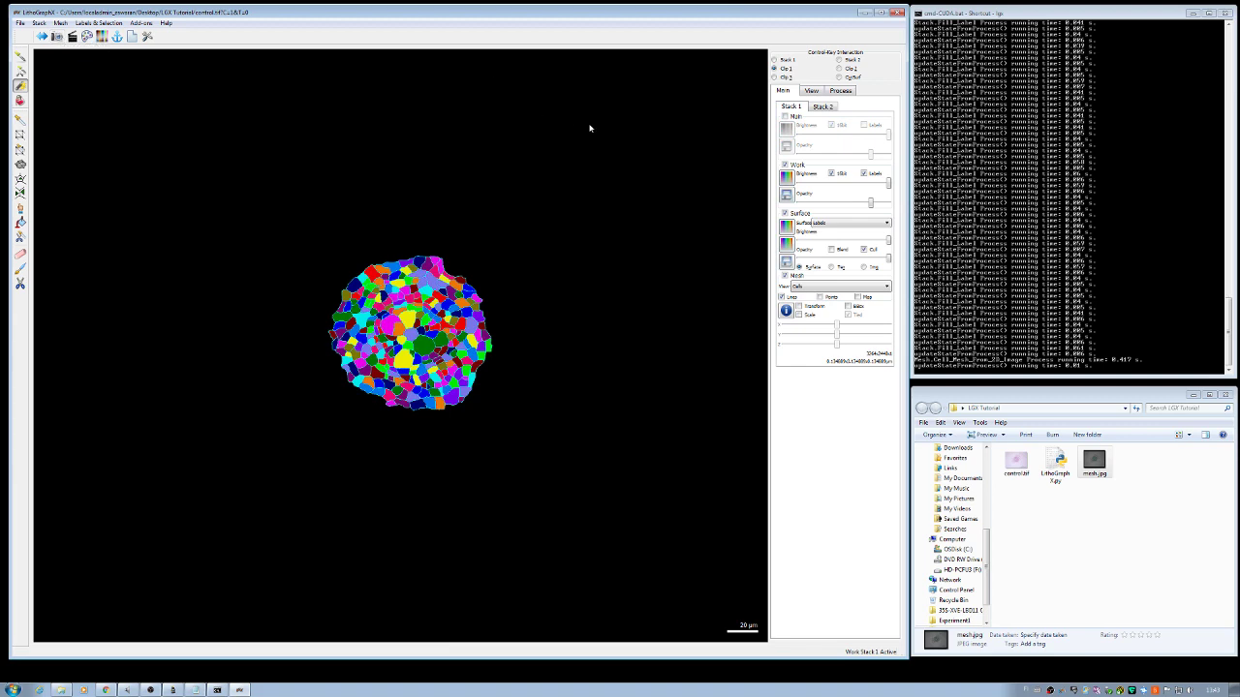
{"action": "left_click", "coordinate": [785, 116]}
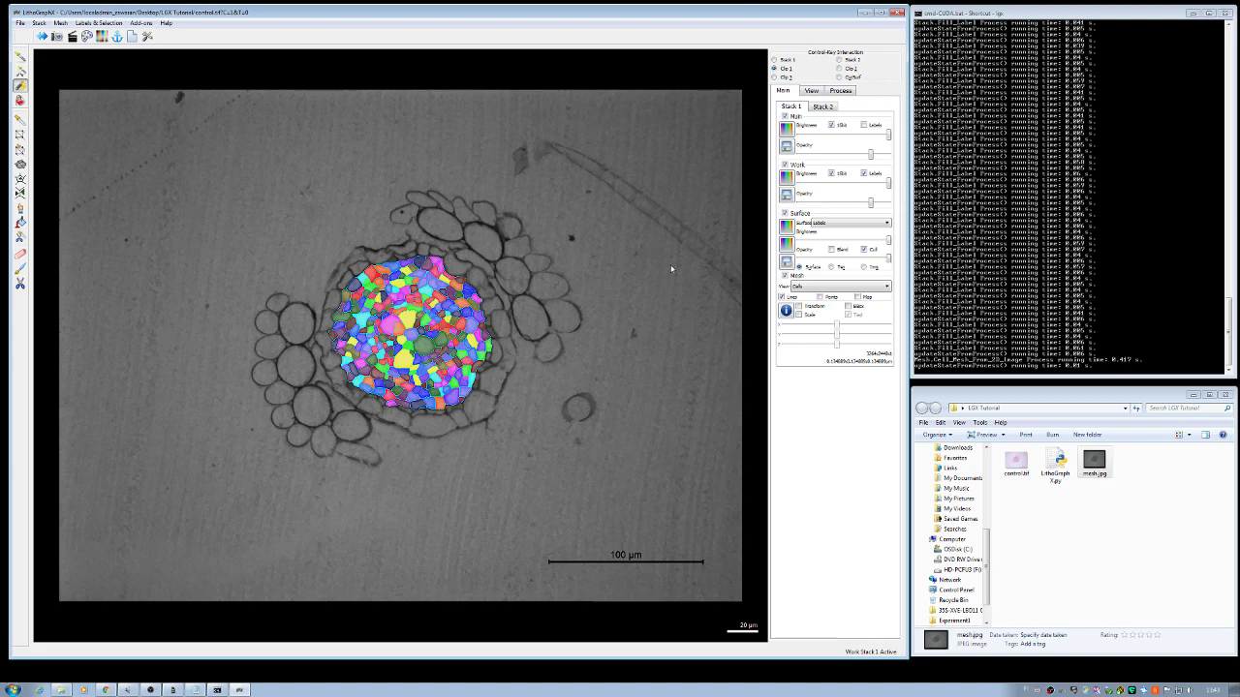
{"action": "scroll", "coordinate": [671, 268], "scroll_direction": "up", "scroll_amount": 5}
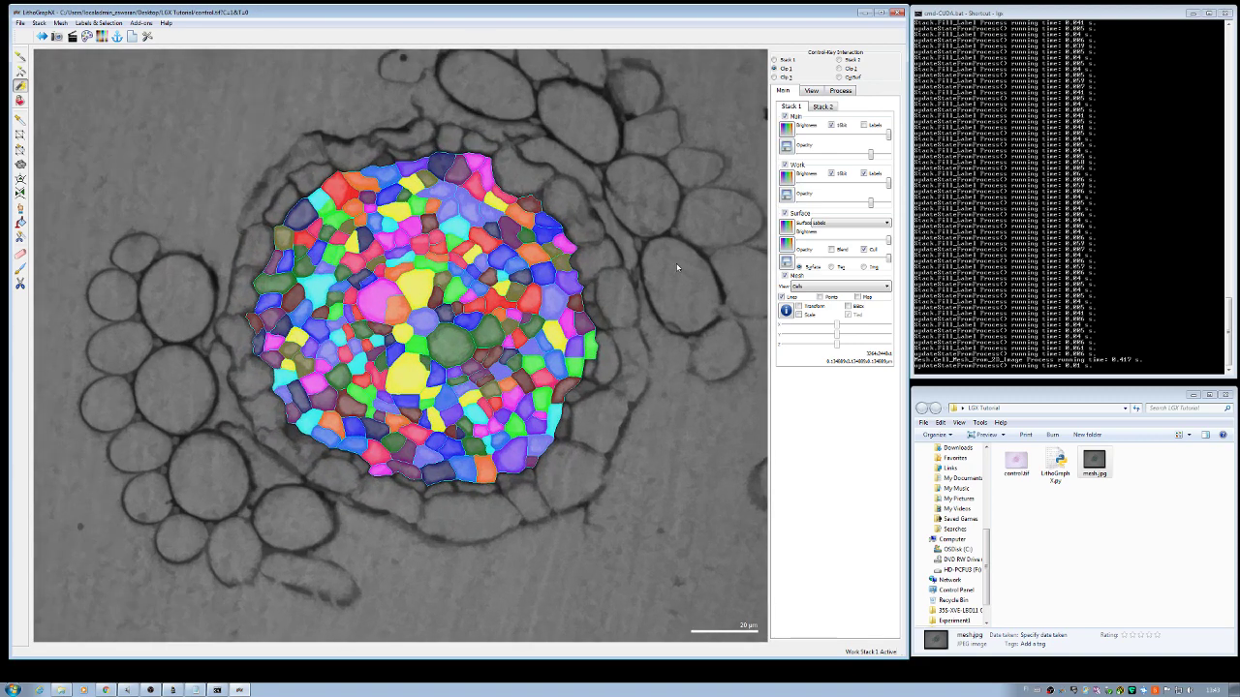
{"action": "scroll", "coordinate": [677, 268], "scroll_direction": "up", "scroll_amount": 2}
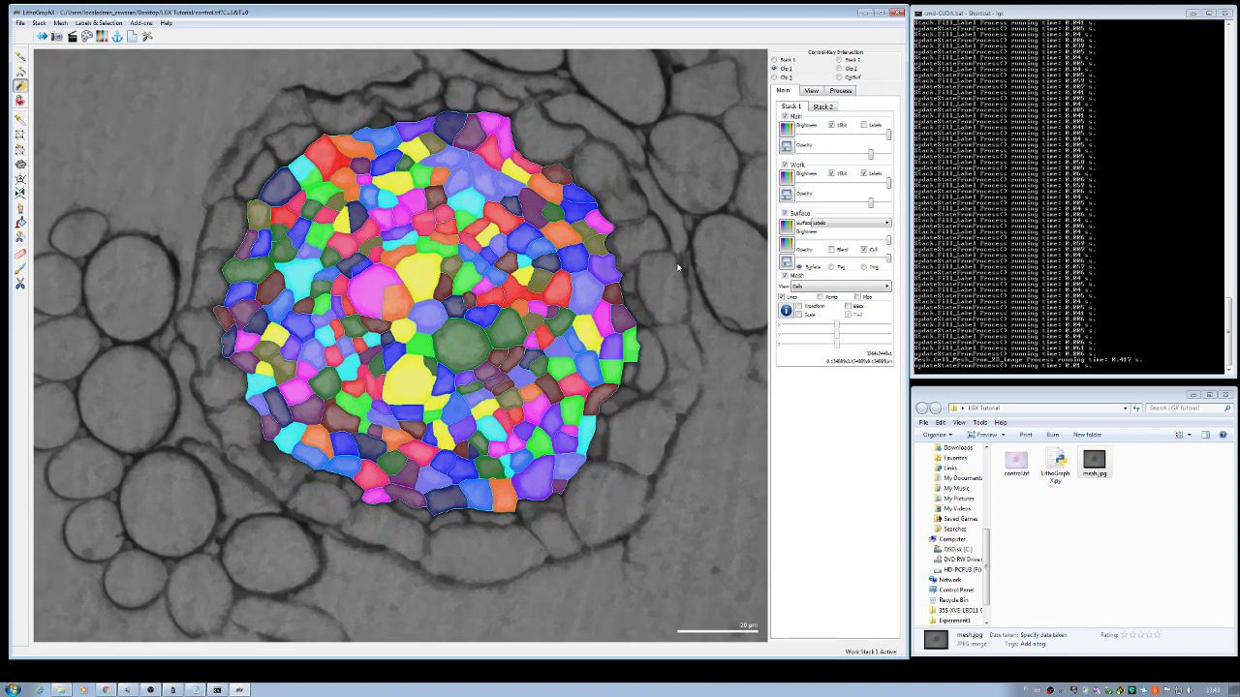
{"action": "scroll", "coordinate": [678, 267], "scroll_direction": "up", "scroll_amount": 3}
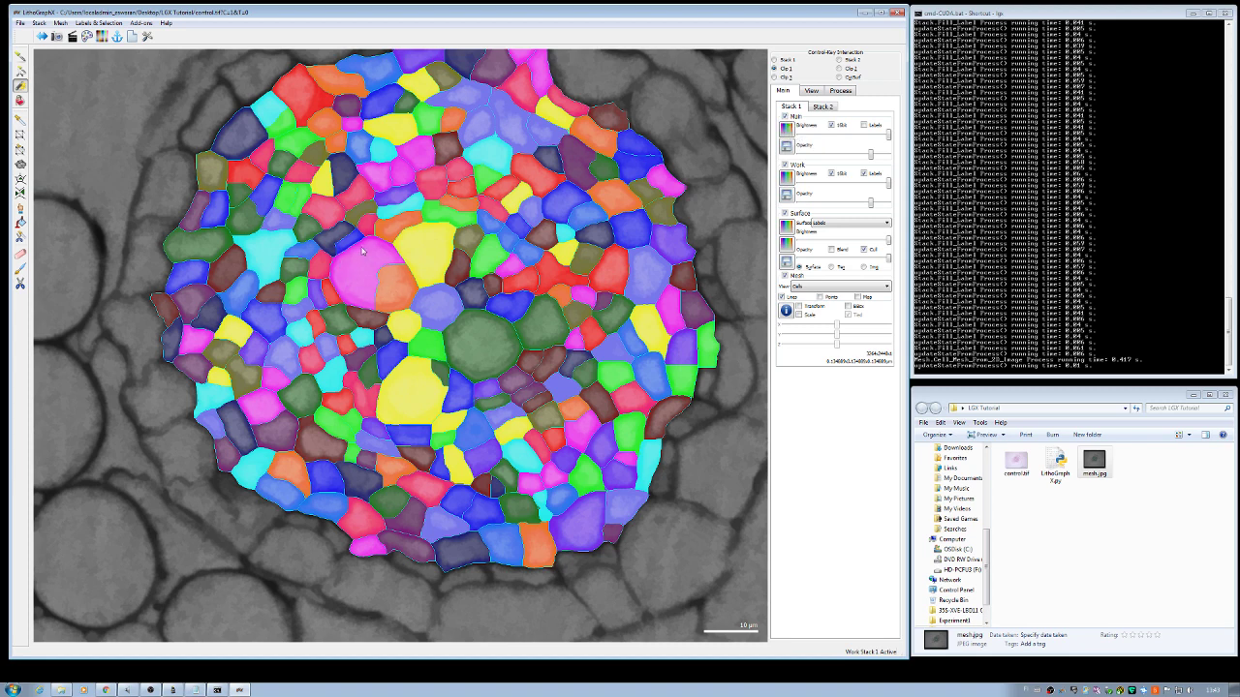
Step: Turn off Surface, make the Work labels translucent, and pick label 31 from a cell
{"action": "left_click", "coordinate": [785, 214]}
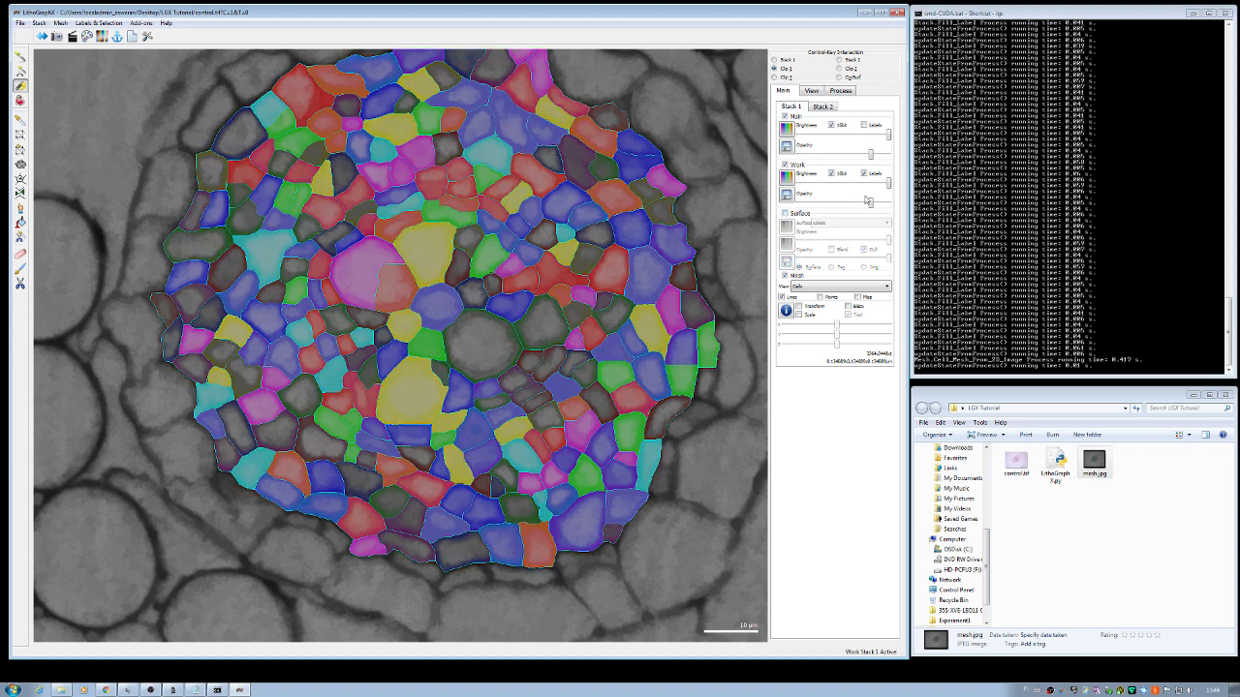
{"action": "left_click_drag", "start_coordinate": [887, 186], "coordinate": [843, 189]}
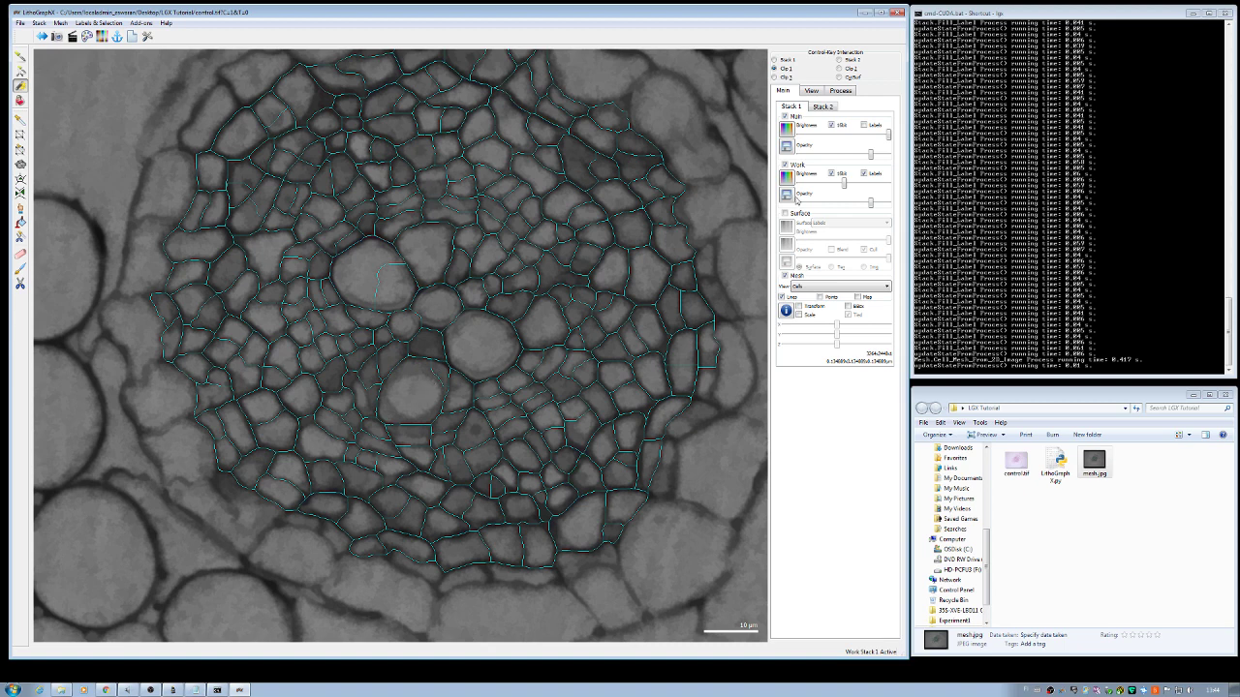
{"action": "left_click_drag", "start_coordinate": [847, 187], "coordinate": [889, 186]}
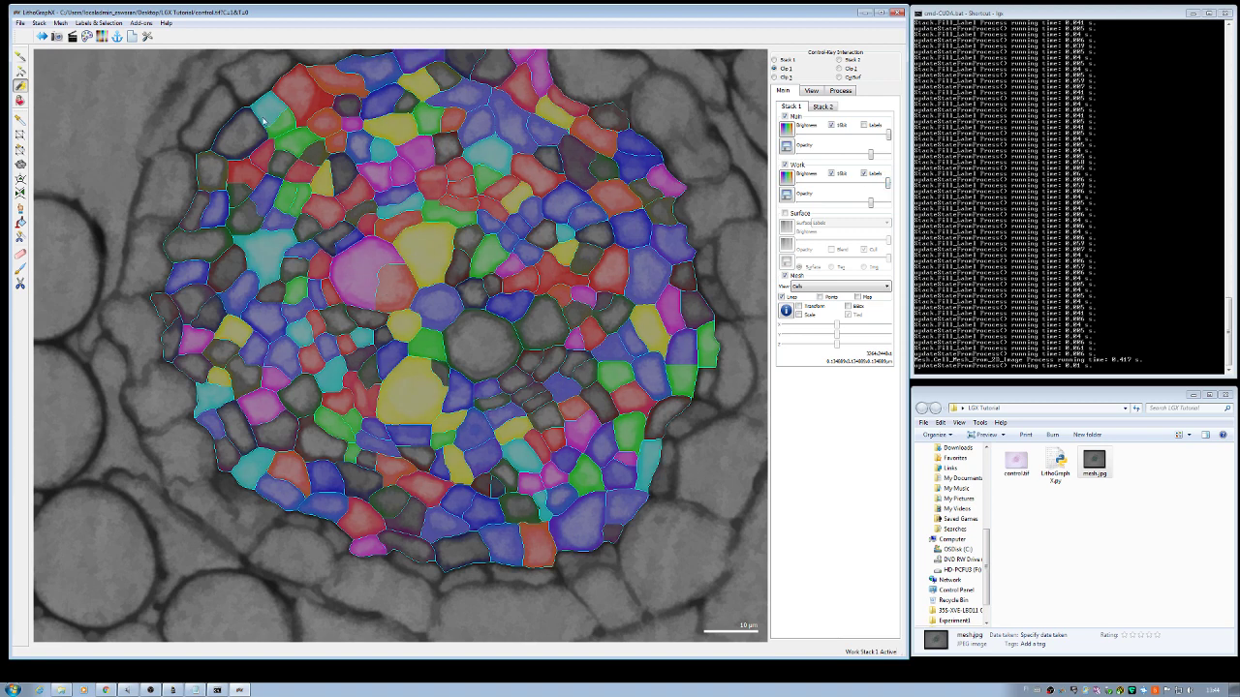
{"action": "left_click", "coordinate": [19, 58]}
{"action": "left_click", "coordinate": [395, 292]}
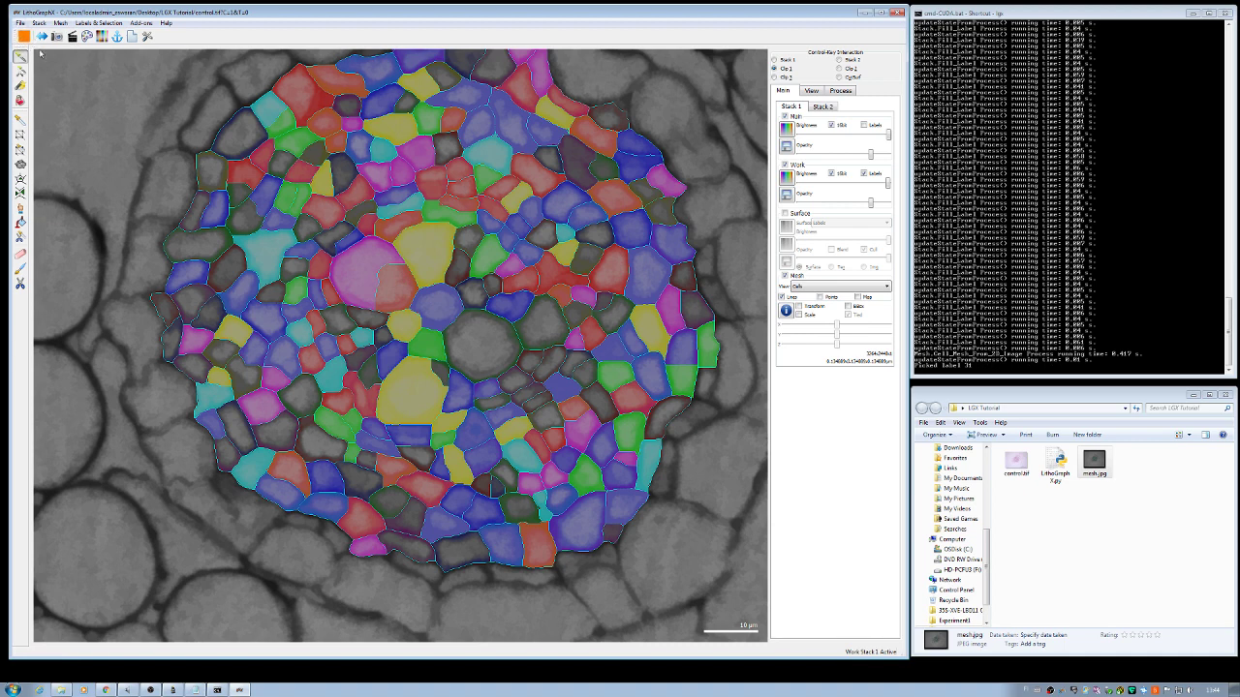
Step: Bucket-fill the large pink cell with label 31, then pick yellow label 371 and fill a neighbouring cell
{"action": "left_click", "coordinate": [21, 102]}
{"action": "left_click", "coordinate": [358, 277]}
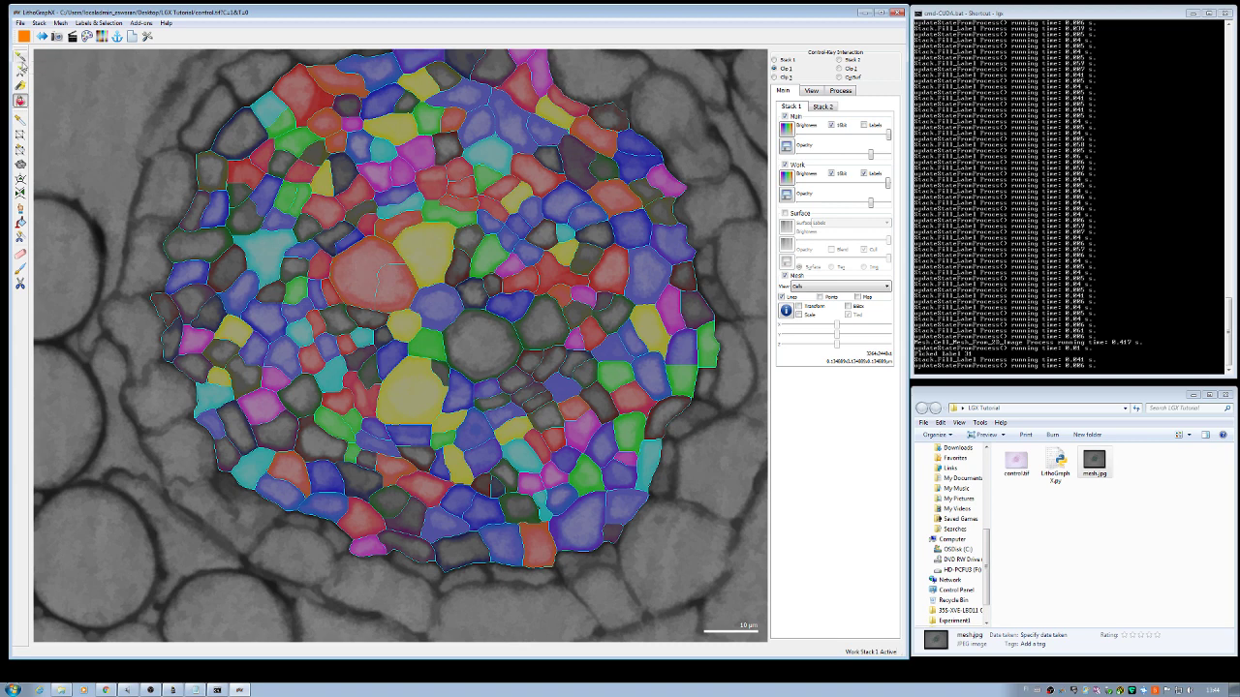
{"action": "left_click", "coordinate": [19, 57]}
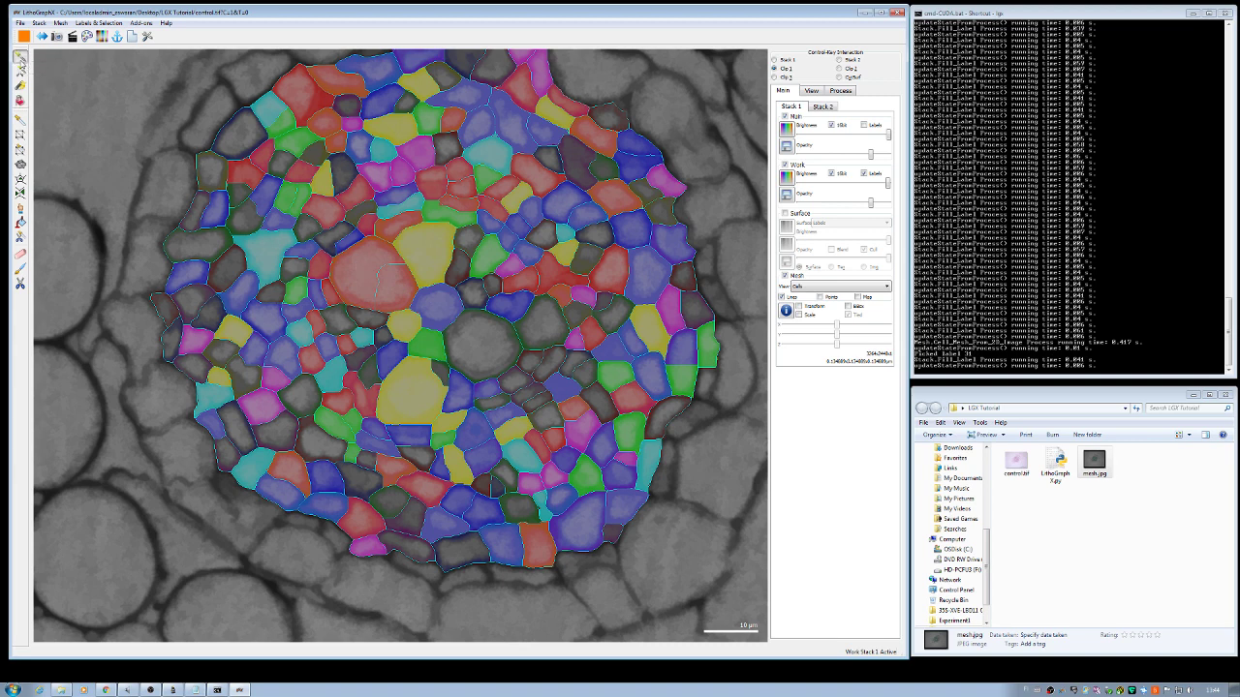
{"action": "left_click", "coordinate": [408, 399]}
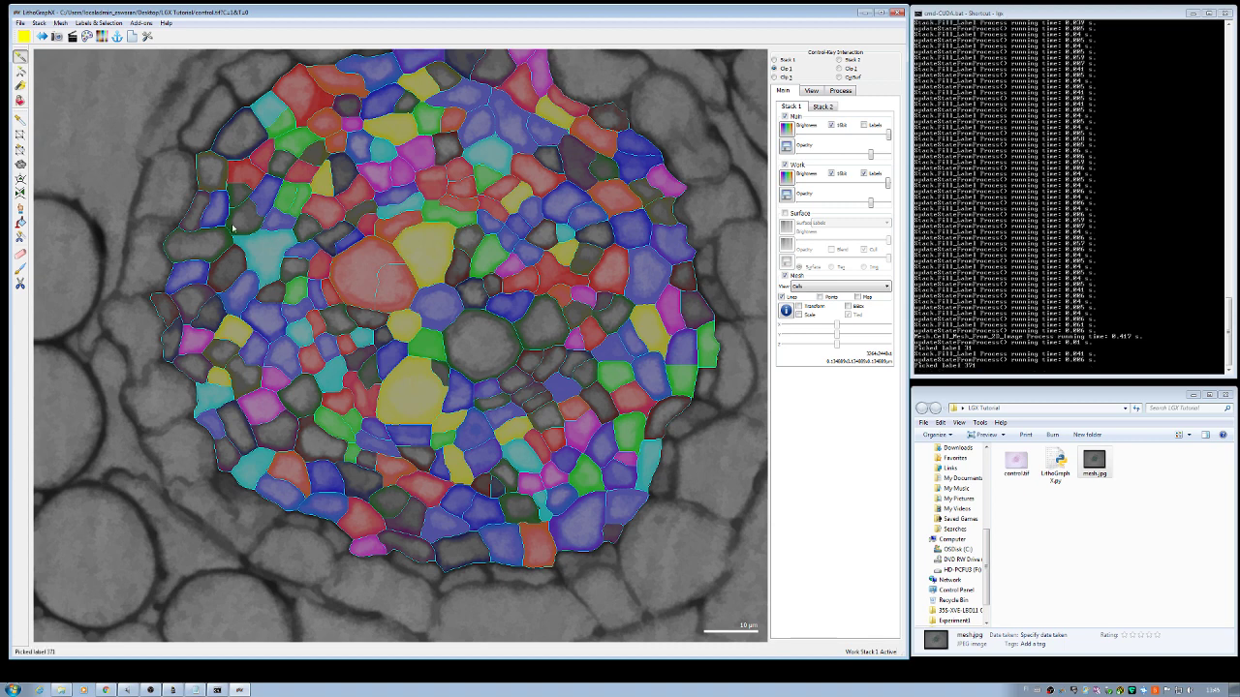
{"action": "left_click", "coordinate": [26, 100]}
{"action": "left_click", "coordinate": [442, 372]}
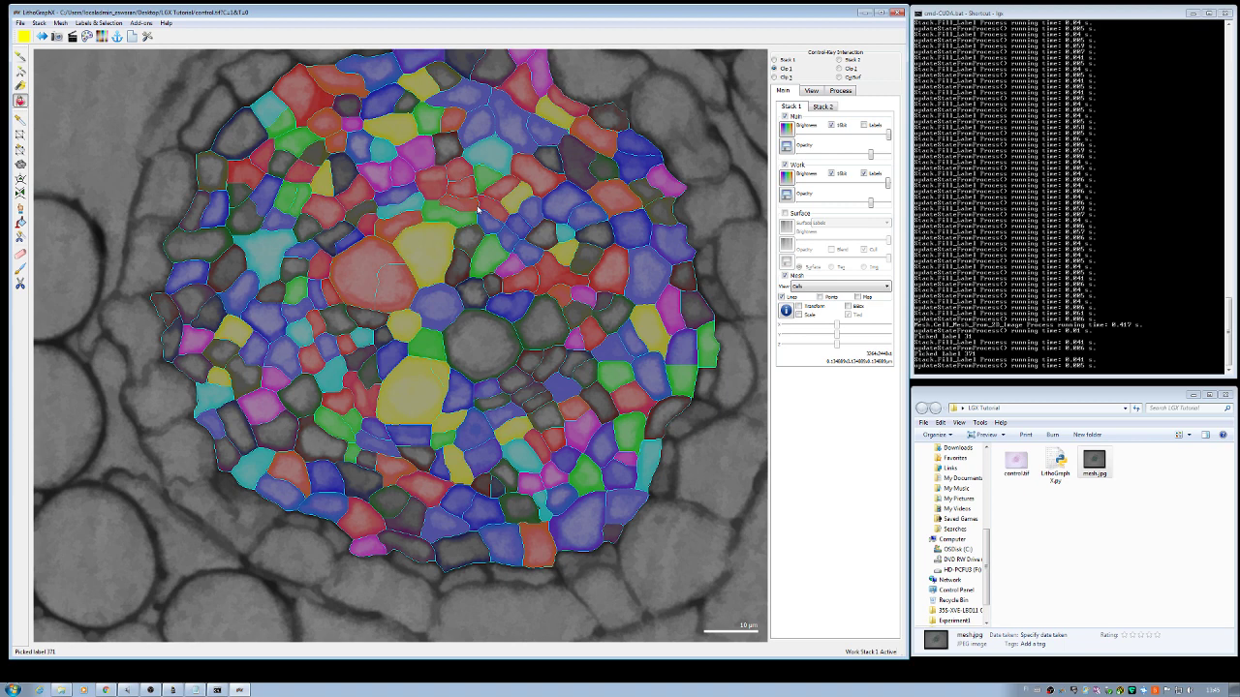
Step: Rerun Cell Mesh From 2D Image on the edited label image
{"action": "left_click", "coordinate": [840, 90]}
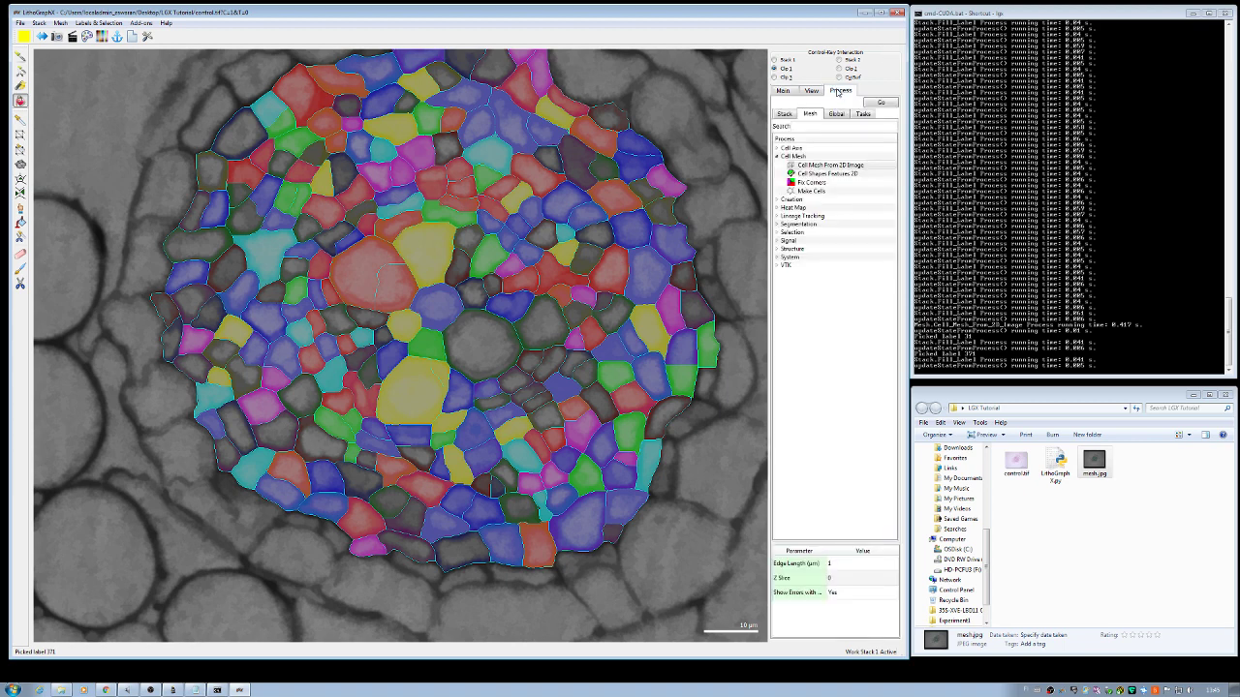
{"action": "left_click", "coordinate": [818, 165]}
{"action": "left_click", "coordinate": [881, 103]}
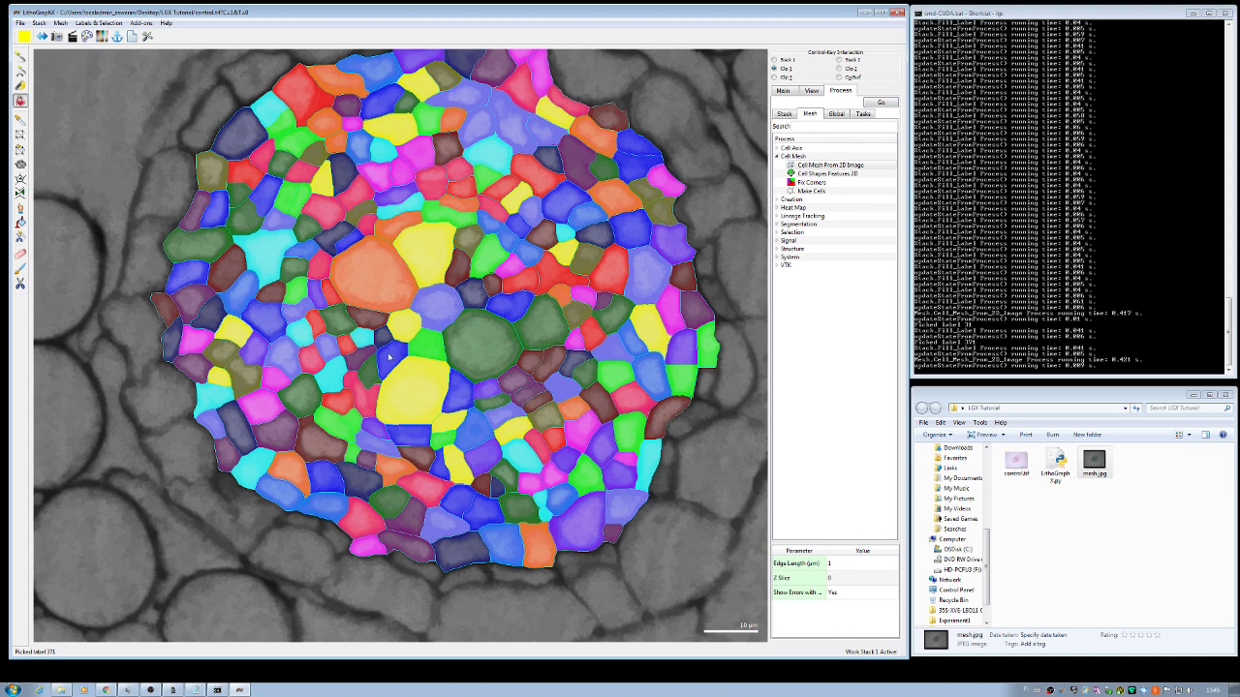
{"action": "left_click", "coordinate": [785, 91]}
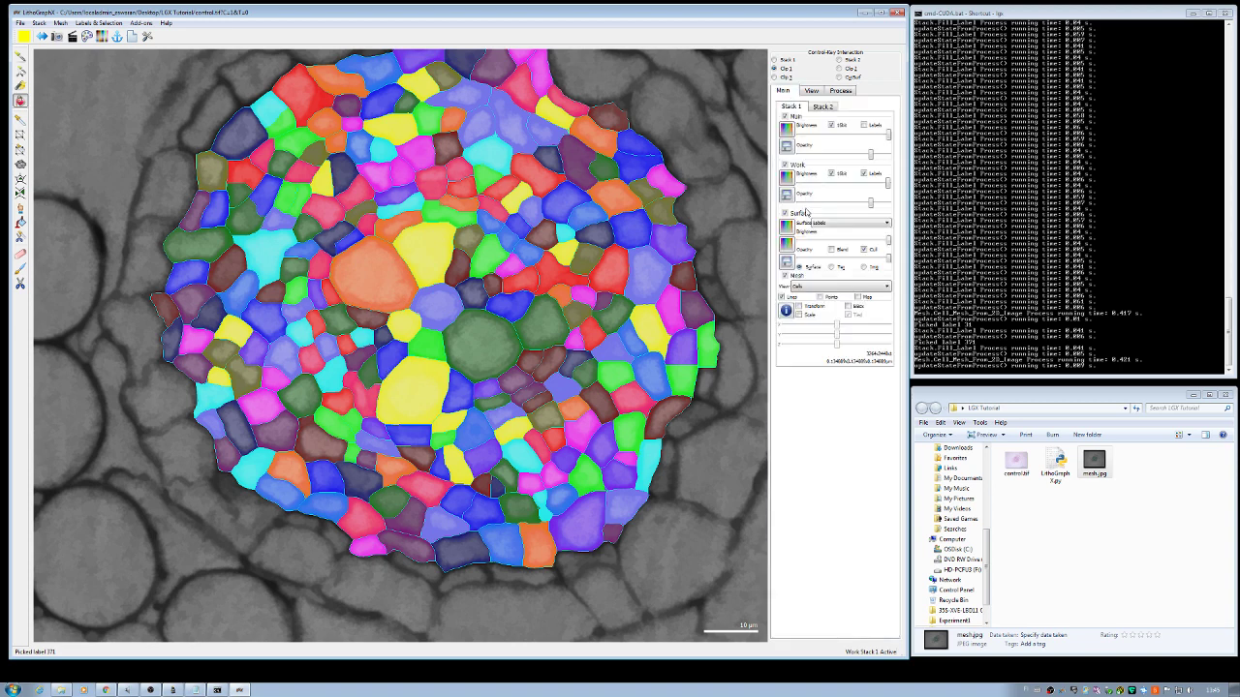
Step: Untick Surface and Work to show only the rebuilt cyan mesh outlines, zooming in on the mesh
{"action": "left_click", "coordinate": [784, 213]}
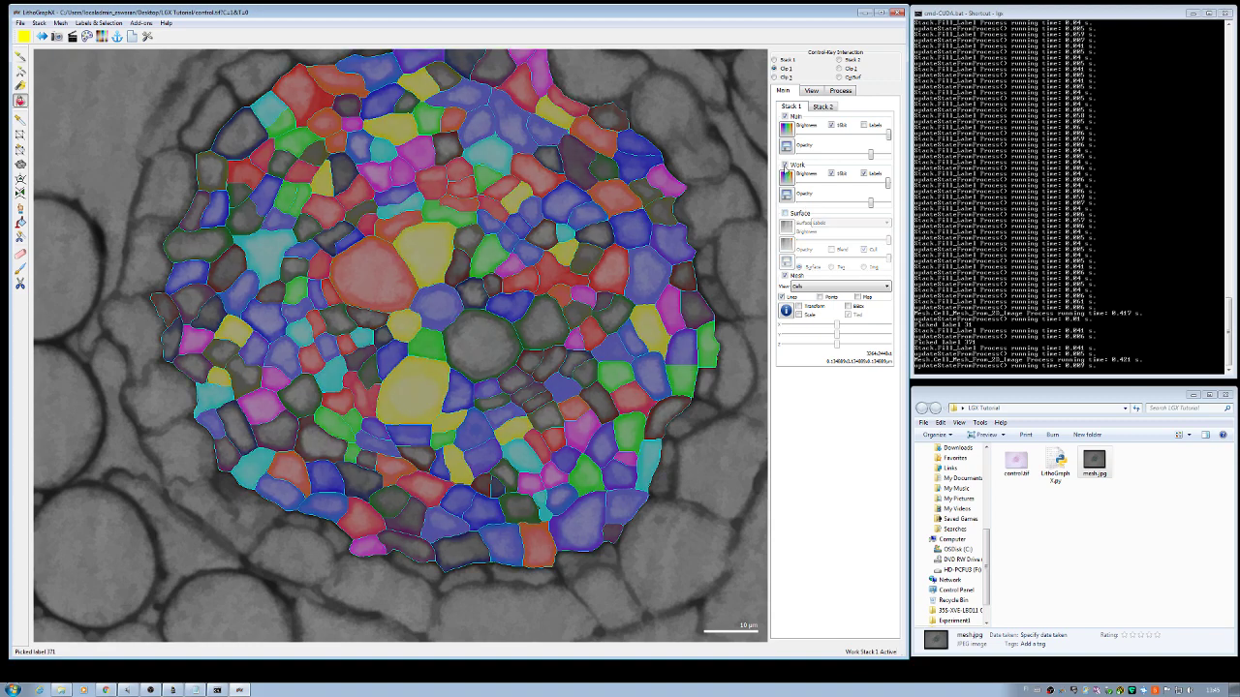
{"action": "left_click", "coordinate": [784, 166]}
{"action": "scroll", "coordinate": [569, 258], "scroll_direction": "down", "scroll_amount": 10}
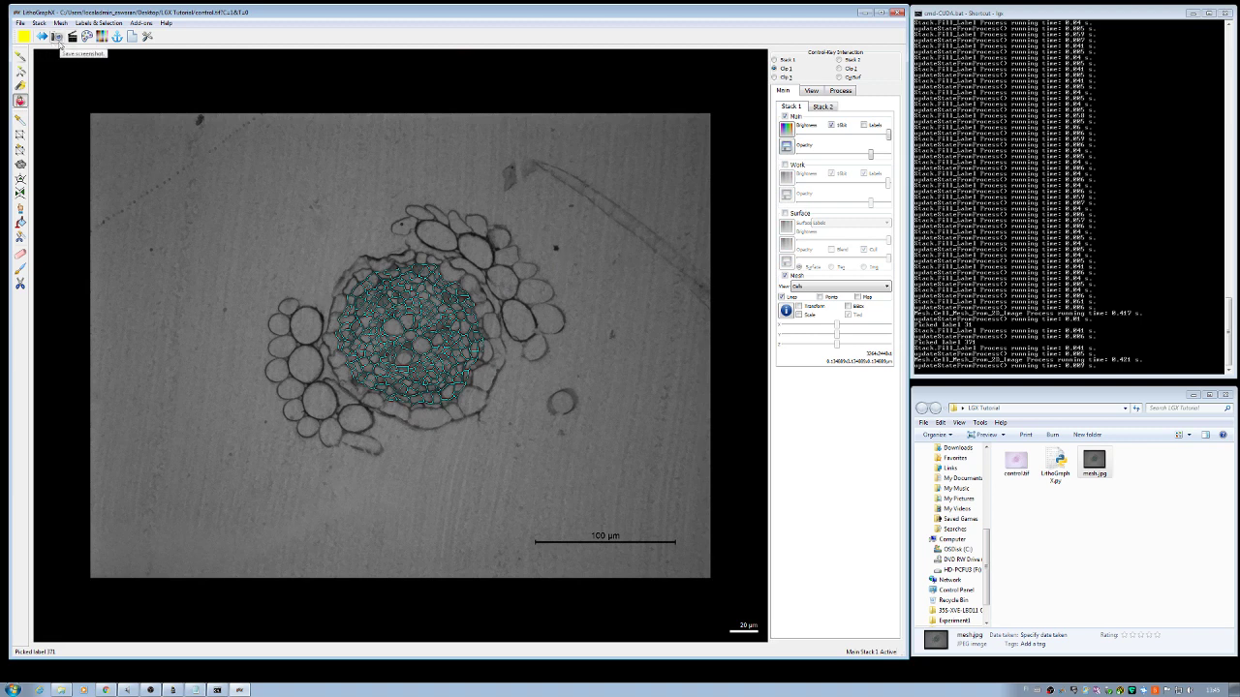
{"action": "scroll", "coordinate": [320, 233], "scroll_direction": "up", "scroll_amount": 10}
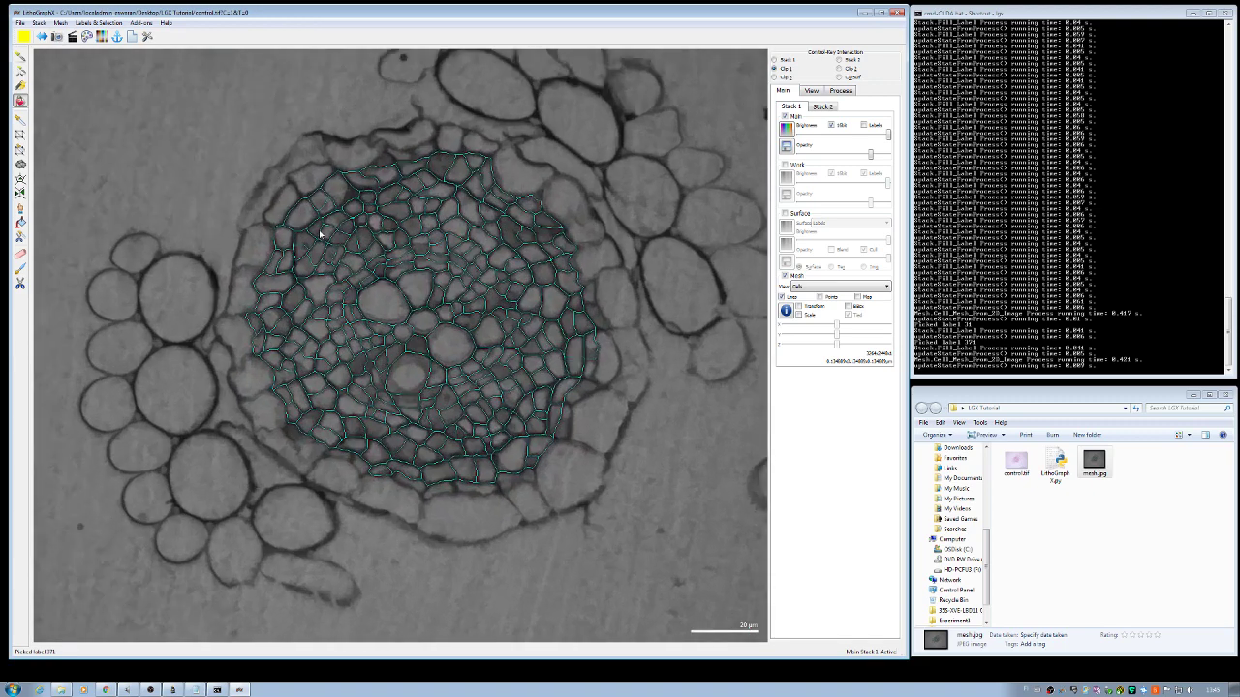
{"action": "scroll", "coordinate": [320, 234], "scroll_direction": "up", "scroll_amount": 5}
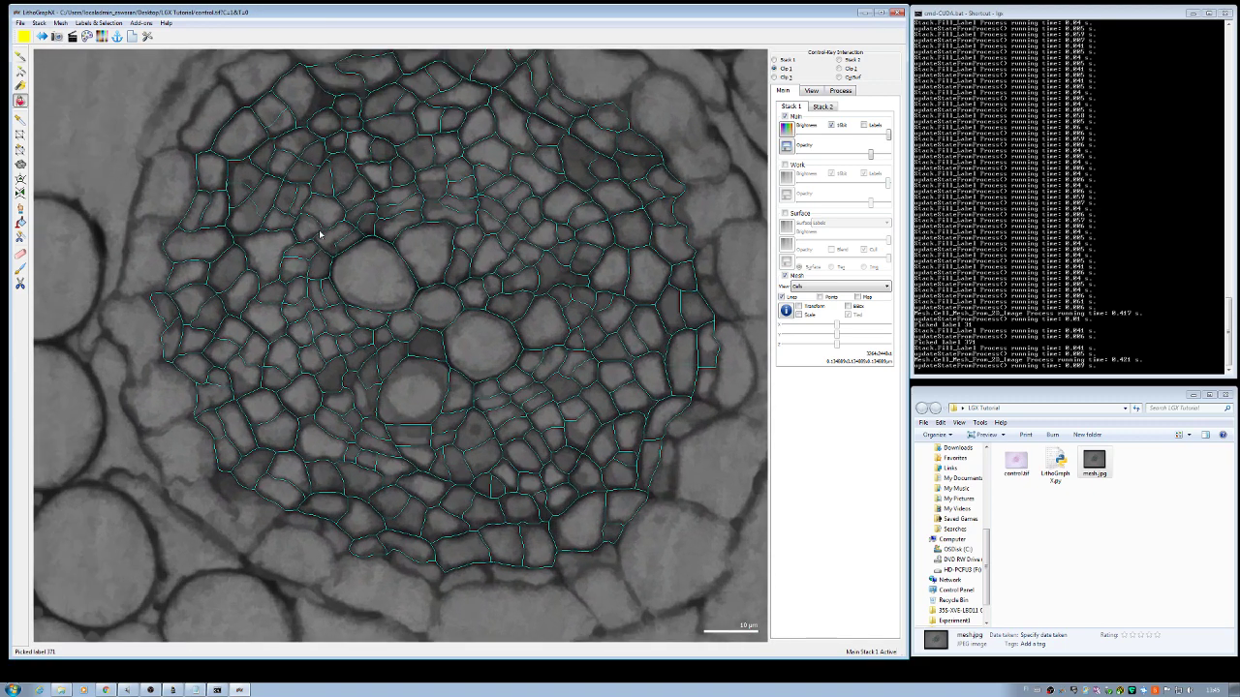
{"action": "scroll", "coordinate": [319, 234], "scroll_direction": "up", "scroll_amount": 3}
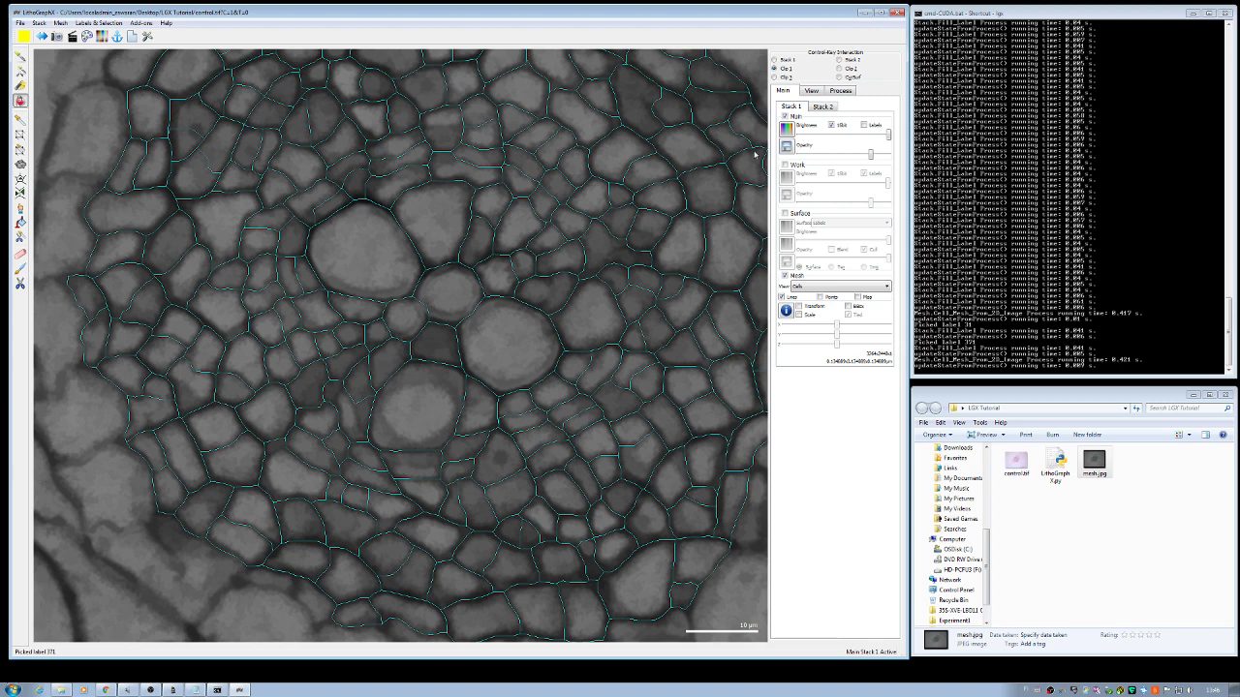
Step: Turn the Work labels back on and zoom onto the cells below the large yellow cell
{"action": "left_click", "coordinate": [786, 165]}
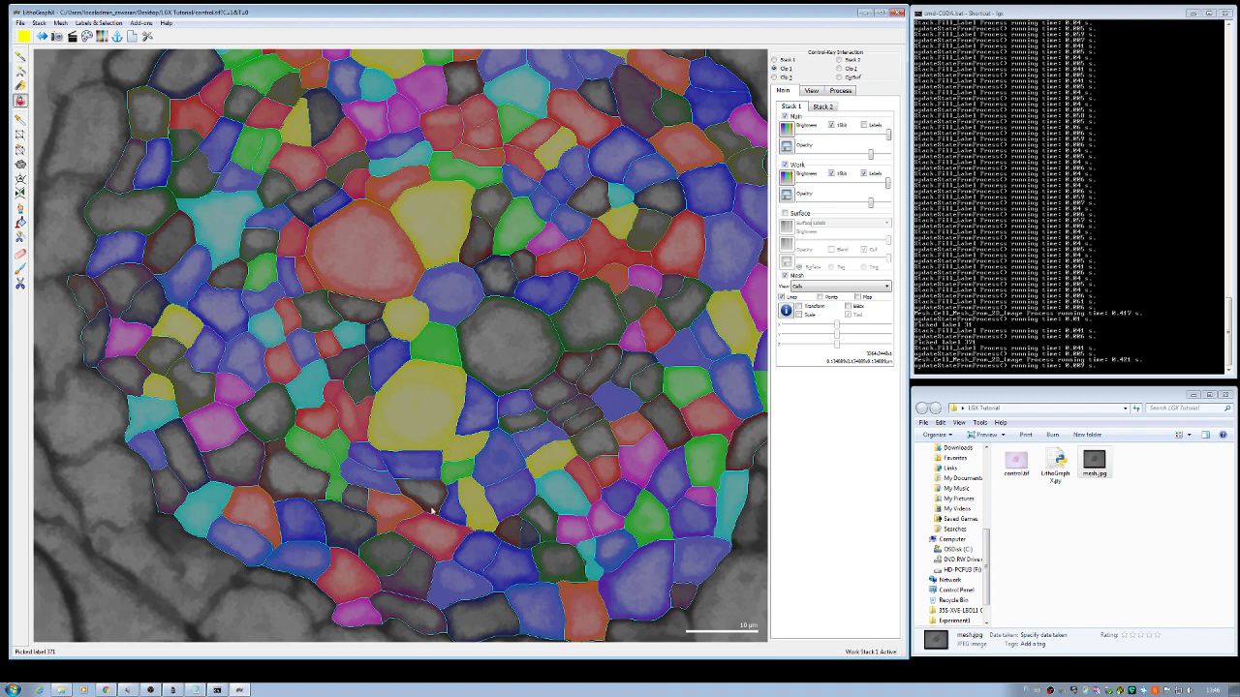
{"action": "scroll", "coordinate": [433, 511], "scroll_direction": "up", "scroll_amount": 2}
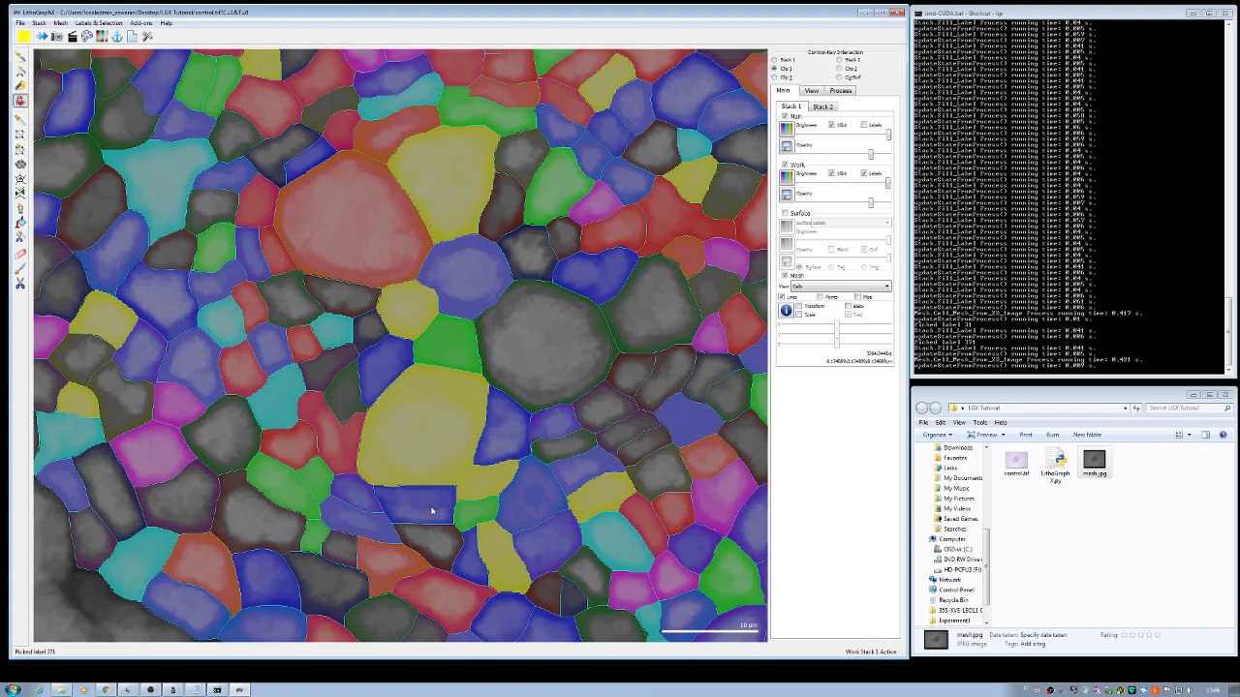
{"action": "scroll", "coordinate": [433, 510], "scroll_direction": "down", "scroll_amount": 3}
{"action": "scroll", "coordinate": [433, 511], "scroll_direction": "up", "scroll_amount": 3}
{"action": "left_click_drag", "start_coordinate": [413, 509], "coordinate": [421, 329]}
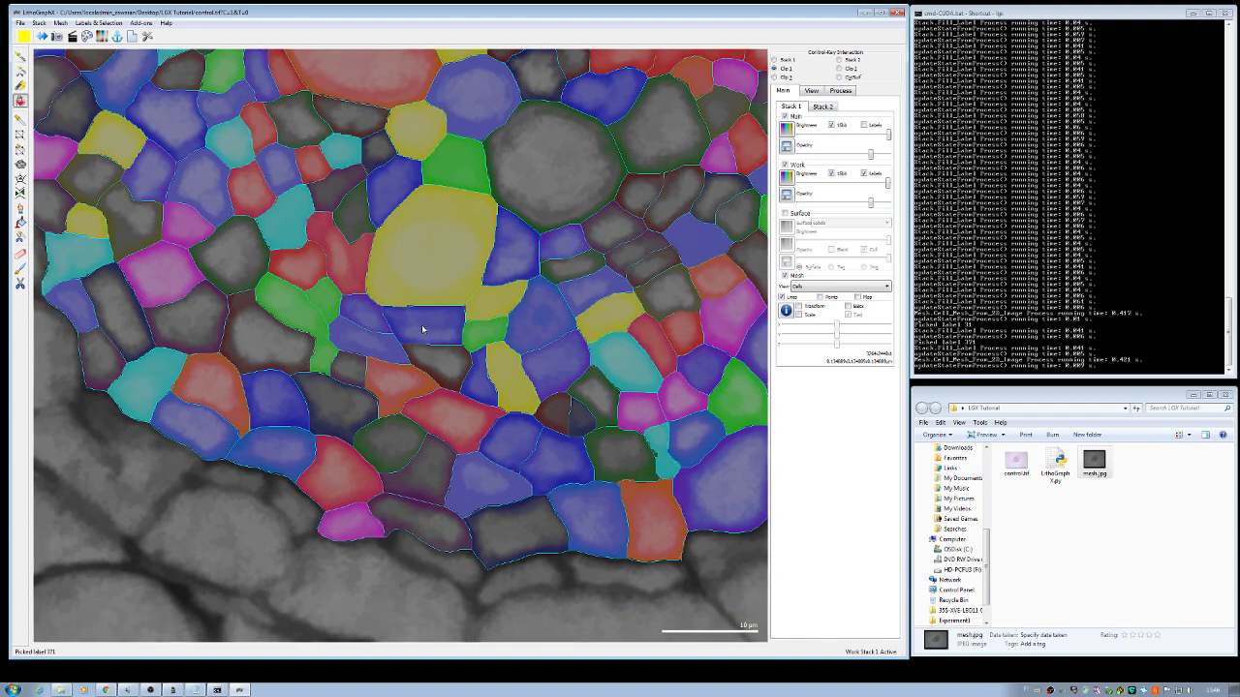
{"action": "scroll", "coordinate": [421, 329], "scroll_direction": "up", "scroll_amount": 5}
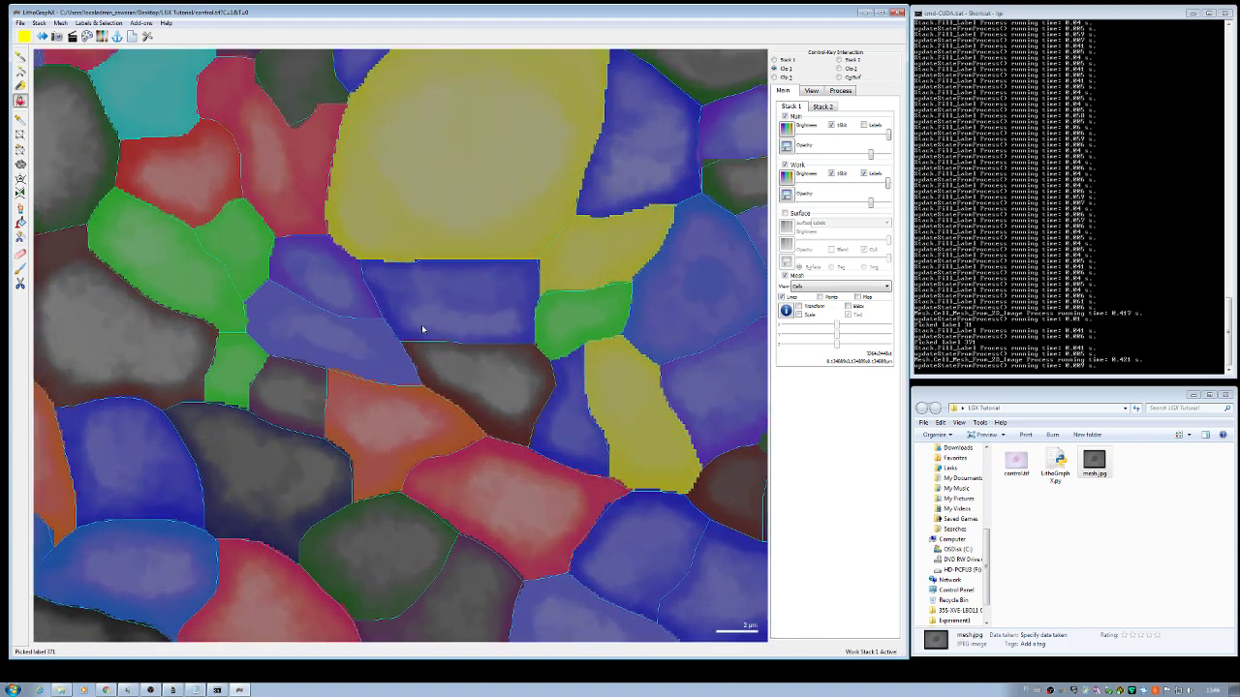
{"action": "scroll", "coordinate": [421, 330], "scroll_direction": "up", "scroll_amount": 2}
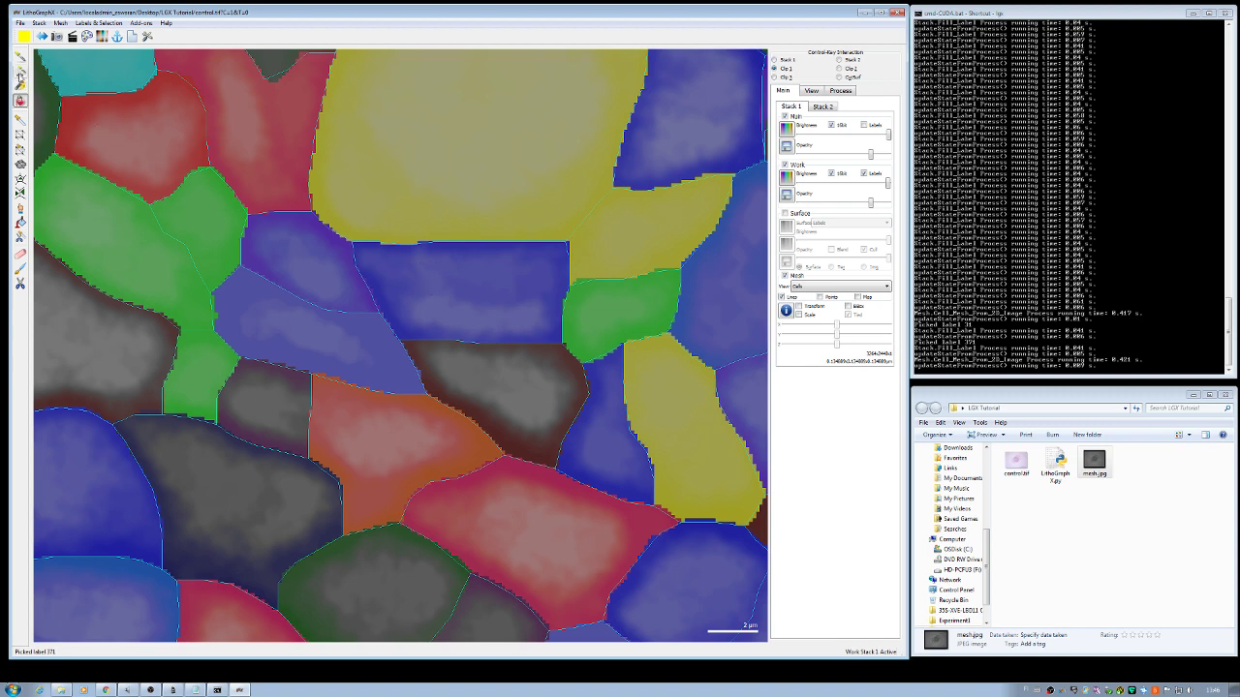
Step: Clear the blue rectangular cell's label, enable Fill stack editing, and select the Pixel Edit tool
{"action": "left_click", "coordinate": [20, 73]}
{"action": "left_click", "coordinate": [445, 283]}
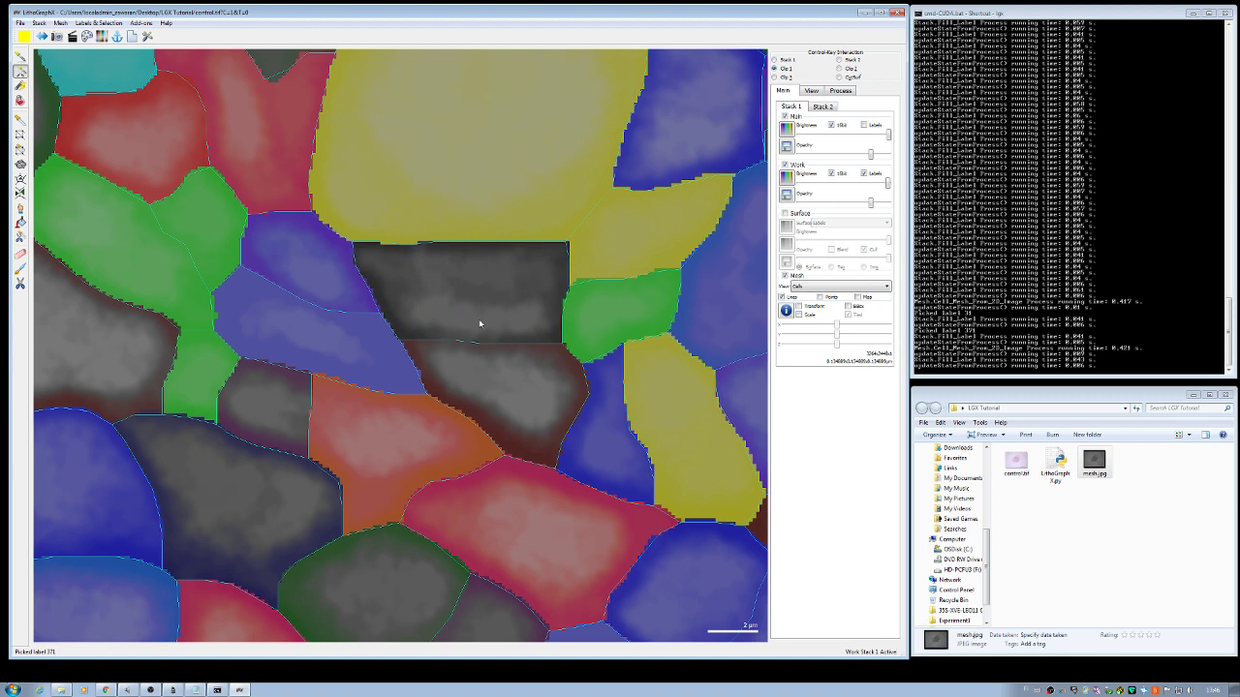
{"action": "left_click", "coordinate": [811, 92]}
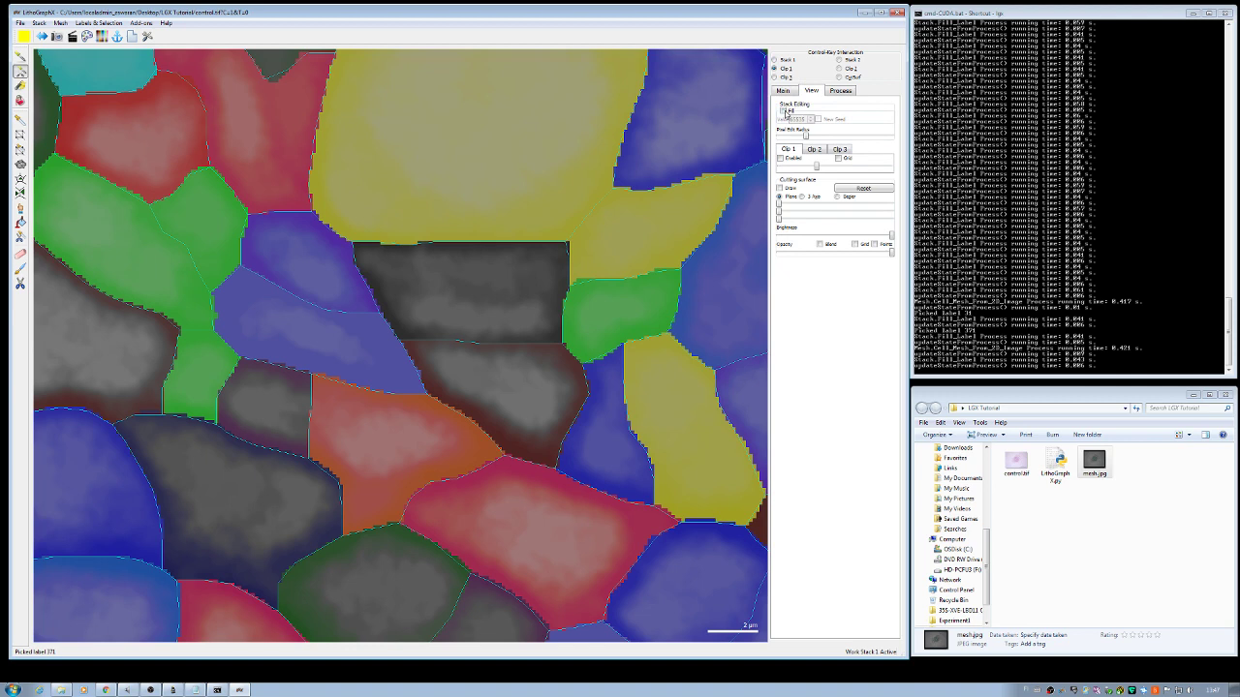
{"action": "left_click", "coordinate": [784, 111]}
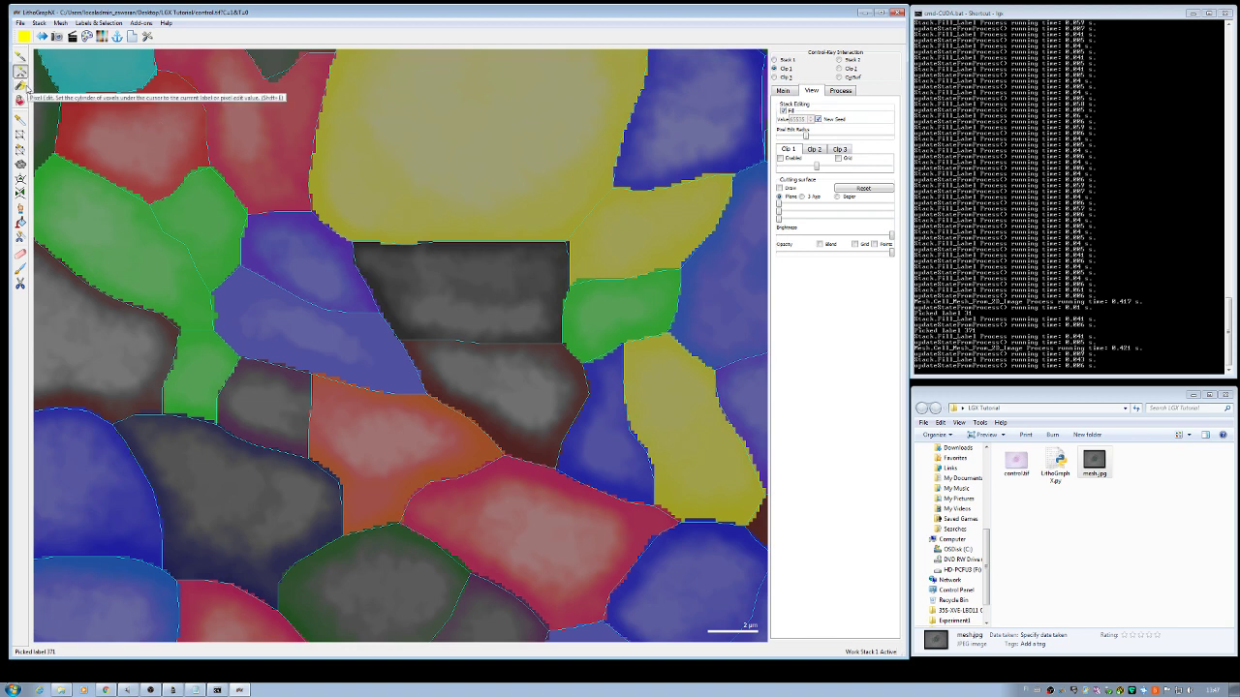
{"action": "left_click", "coordinate": [23, 86]}
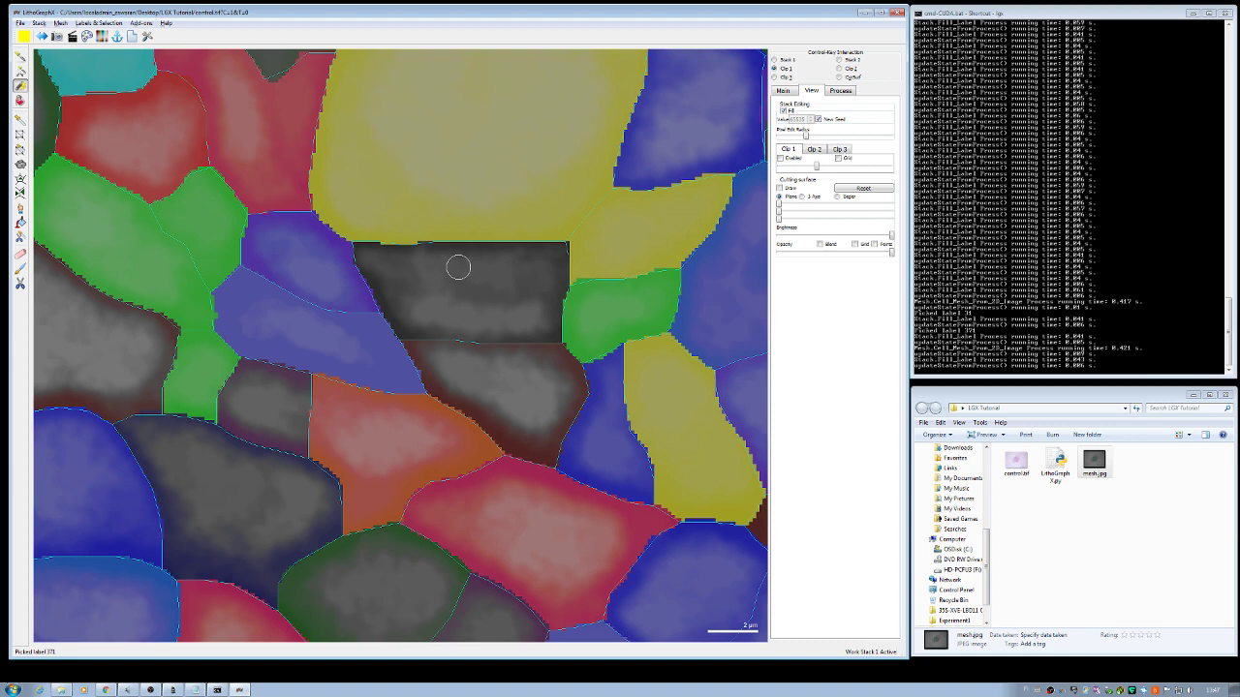
Step: Place a red seed (label 683) and a blue seed (label 684) in the central cell
{"action": "left_click", "coordinate": [462, 266]}
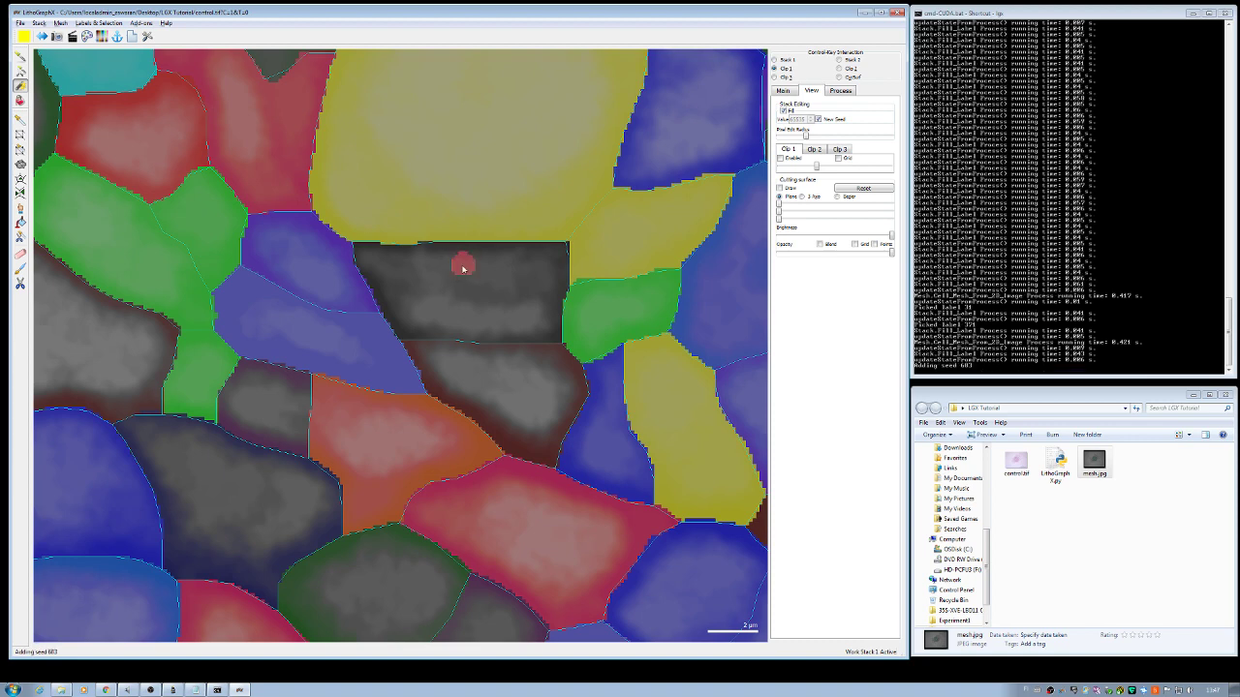
{"action": "left_click", "coordinate": [459, 314]}
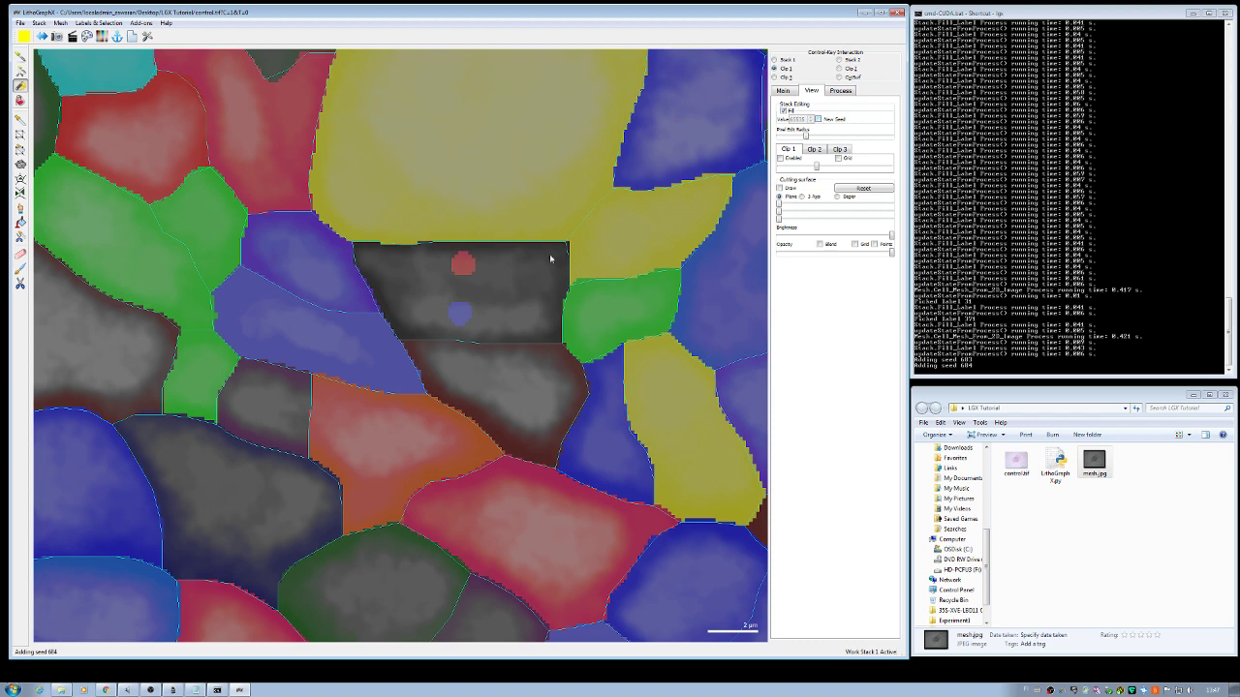
{"action": "scroll", "coordinate": [391, 294], "scroll_direction": "up", "scroll_amount": 3}
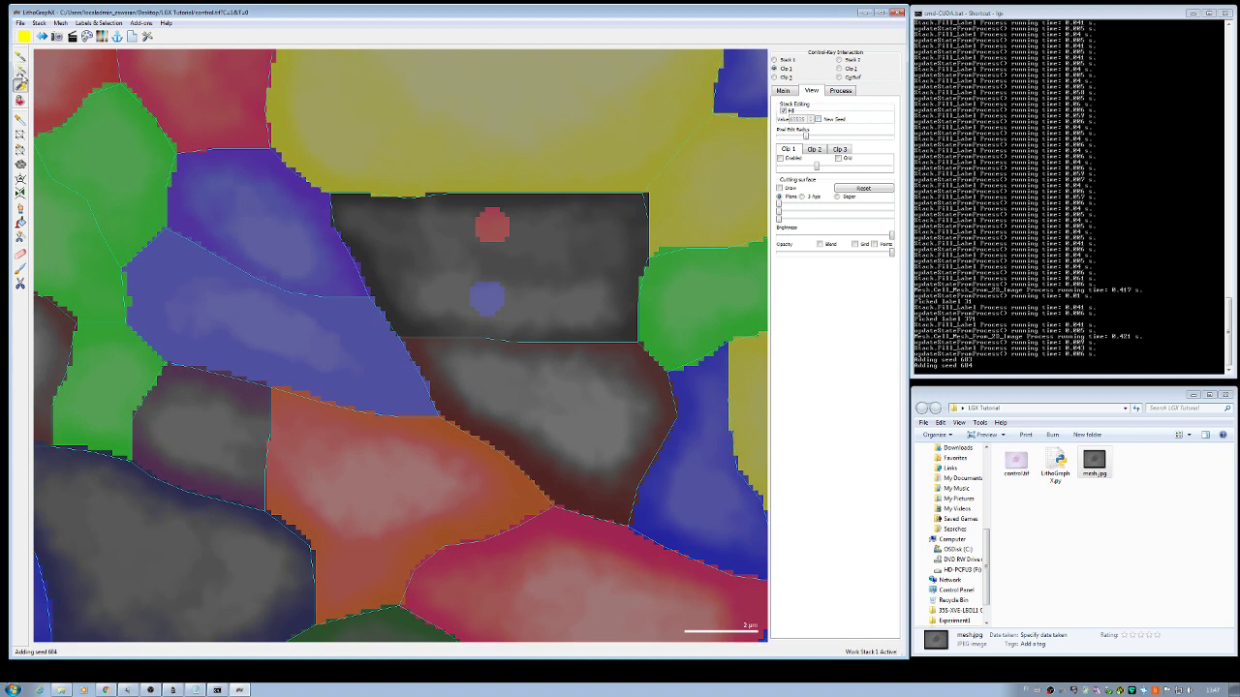
Step: Make the blue seed's label 684 current with the picker, back in paint mode
{"action": "left_click", "coordinate": [20, 60]}
{"action": "left_click", "coordinate": [491, 306]}
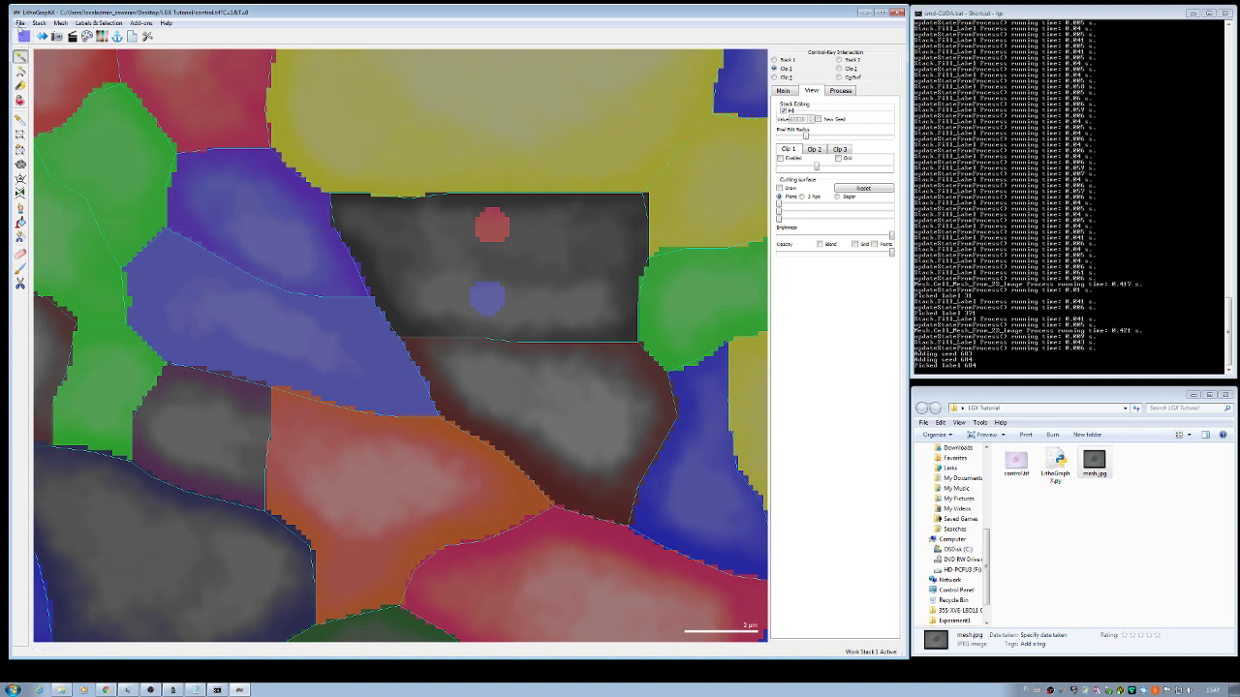
{"action": "left_click", "coordinate": [20, 88]}
{"action": "scroll", "coordinate": [467, 283], "scroll_direction": "up", "scroll_amount": 3}
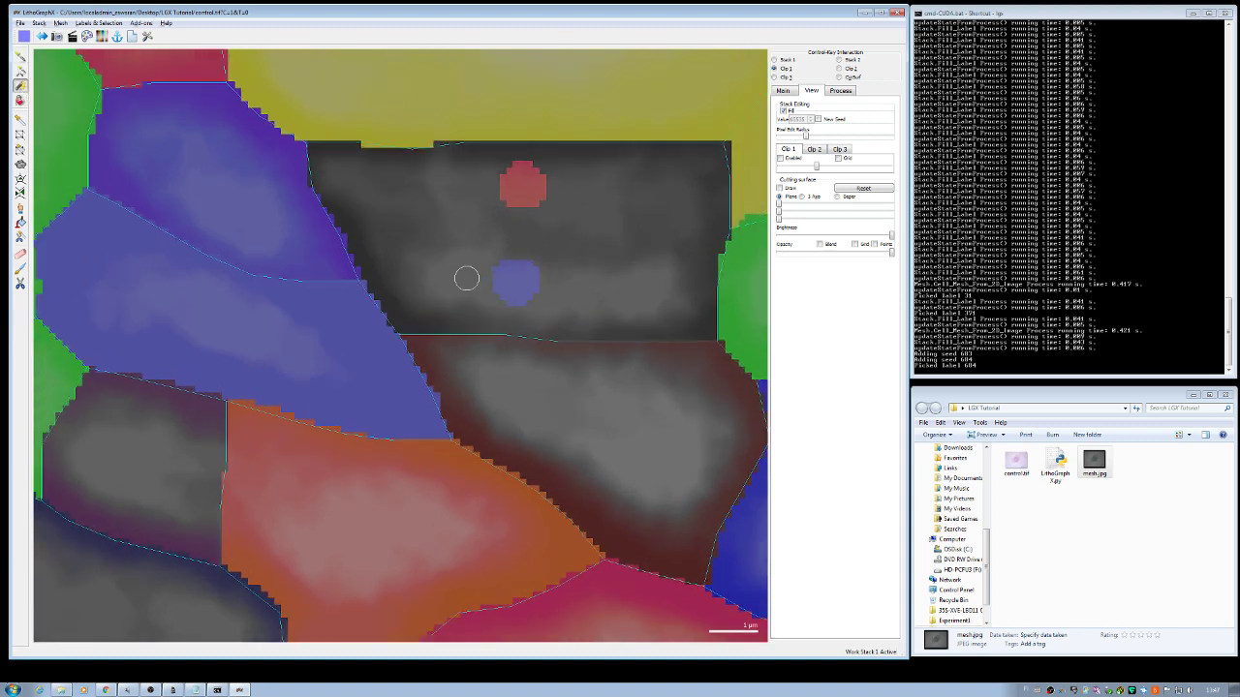
Step: Brush blue across the cell to its right edge, then paint the red label along its top band
{"action": "mouse_move", "coordinate": [510, 277]}
{"action": "left_mouse_down"}
{"action": "mouse_move", "coordinate": [369, 256]}
{"action": "mouse_move", "coordinate": [543, 251]}
{"action": "left_mouse_up"}
{"action": "mouse_move", "coordinate": [599, 249]}
{"action": "left_mouse_down"}
{"action": "mouse_move", "coordinate": [715, 250]}
{"action": "mouse_move", "coordinate": [714, 330]}
{"action": "mouse_move", "coordinate": [675, 336]}
{"action": "mouse_move", "coordinate": [714, 337]}
{"action": "mouse_move", "coordinate": [404, 329]}
{"action": "mouse_move", "coordinate": [357, 253]}
{"action": "mouse_move", "coordinate": [400, 293]}
{"action": "mouse_move", "coordinate": [456, 309]}
{"action": "mouse_move", "coordinate": [698, 311]}
{"action": "mouse_move", "coordinate": [519, 319]}
{"action": "mouse_move", "coordinate": [425, 289]}
{"action": "mouse_move", "coordinate": [600, 280]}
{"action": "mouse_move", "coordinate": [452, 289]}
{"action": "mouse_move", "coordinate": [515, 263]}
{"action": "mouse_move", "coordinate": [698, 271]}
{"action": "mouse_move", "coordinate": [703, 299]}
{"action": "mouse_move", "coordinate": [602, 292]}
{"action": "left_mouse_up"}
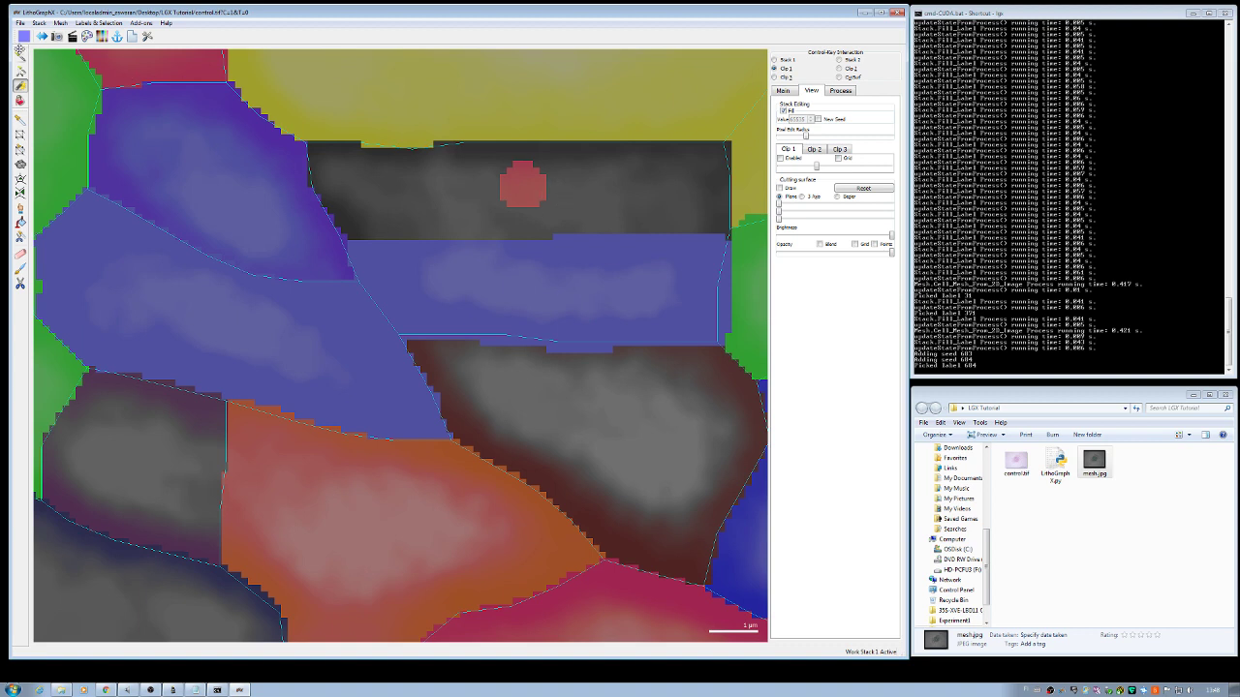
{"action": "left_click", "coordinate": [21, 55]}
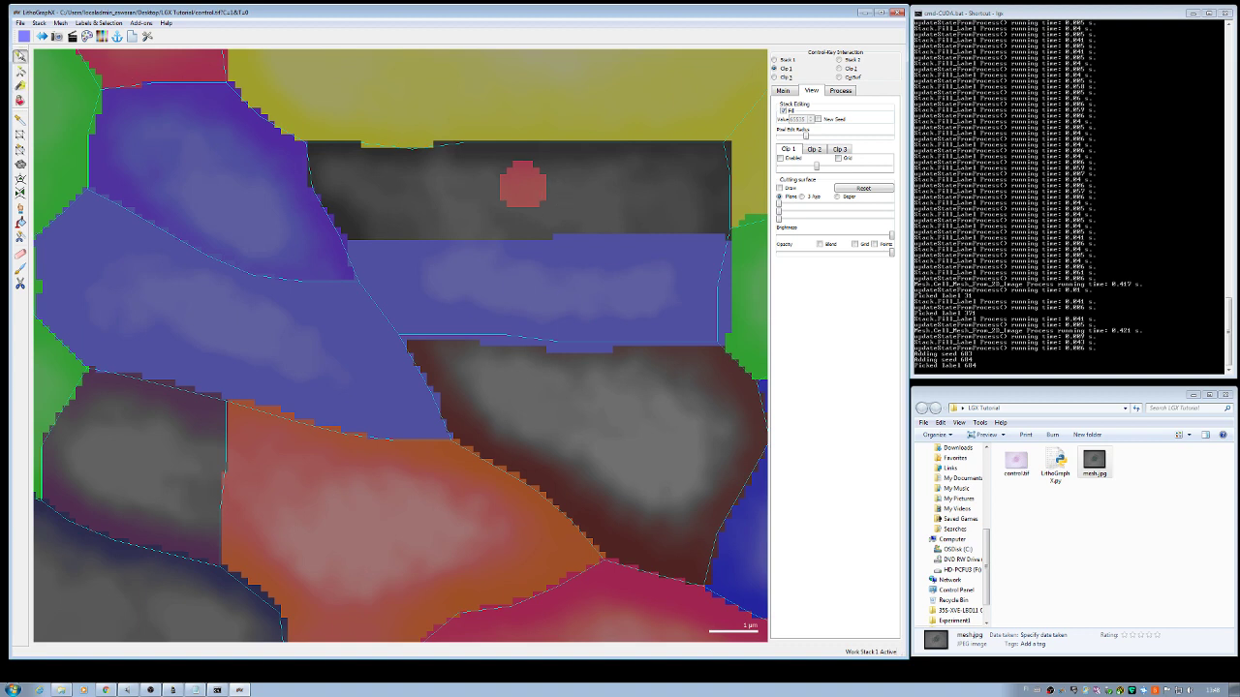
{"action": "left_click", "coordinate": [514, 187]}
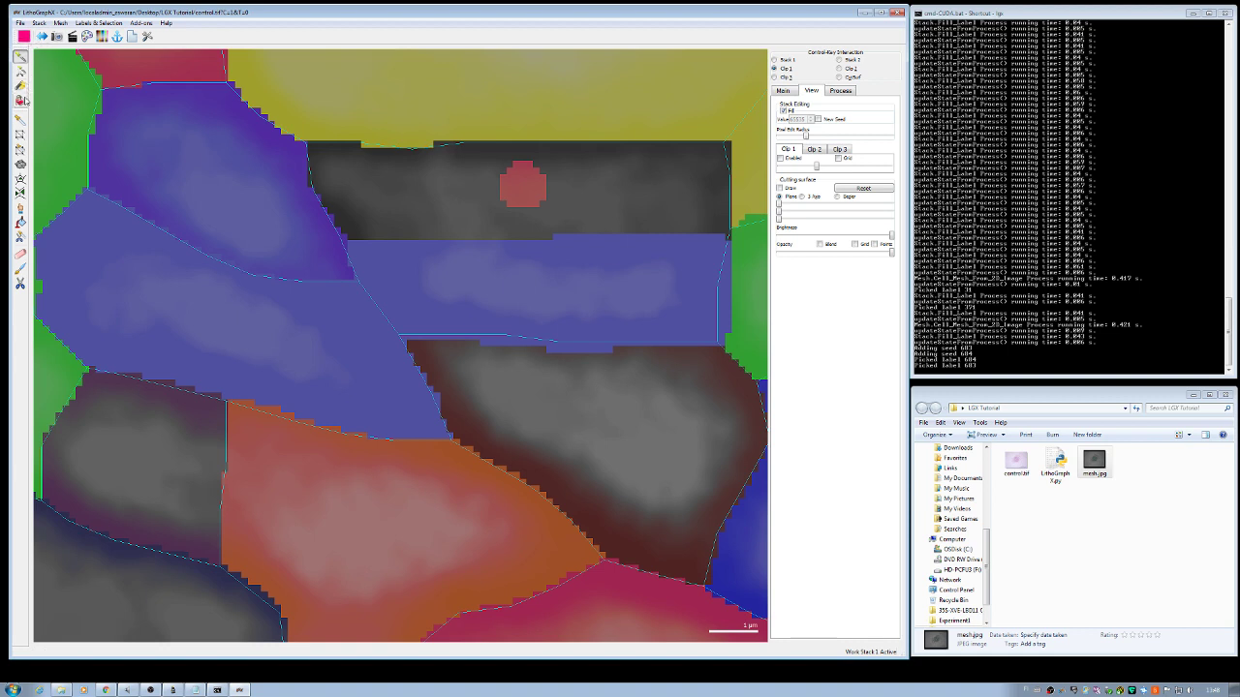
{"action": "left_click", "coordinate": [20, 86]}
{"action": "mouse_move", "coordinate": [514, 186]}
{"action": "left_mouse_down"}
{"action": "mouse_move", "coordinate": [329, 187]}
{"action": "mouse_move", "coordinate": [313, 152]}
{"action": "mouse_move", "coordinate": [727, 151]}
{"action": "mouse_move", "coordinate": [727, 231]}
{"action": "mouse_move", "coordinate": [348, 230]}
{"action": "mouse_move", "coordinate": [324, 204]}
{"action": "mouse_move", "coordinate": [402, 198]}
{"action": "mouse_move", "coordinate": [347, 205]}
{"action": "mouse_move", "coordinate": [331, 163]}
{"action": "mouse_move", "coordinate": [429, 165]}
{"action": "mouse_move", "coordinate": [355, 176]}
{"action": "mouse_move", "coordinate": [703, 171]}
{"action": "mouse_move", "coordinate": [599, 168]}
{"action": "mouse_move", "coordinate": [684, 168]}
{"action": "mouse_move", "coordinate": [714, 181]}
{"action": "mouse_move", "coordinate": [716, 197]}
{"action": "mouse_move", "coordinate": [706, 210]}
{"action": "mouse_move", "coordinate": [401, 210]}
{"action": "mouse_move", "coordinate": [627, 214]}
{"action": "mouse_move", "coordinate": [698, 197]}
{"action": "mouse_move", "coordinate": [527, 195]}
{"action": "left_mouse_up"}
Step: Disable Fill stack editing and select Cell Mesh From 2D Image (edge length 1, z slice 0)
{"action": "scroll", "coordinate": [527, 194], "scroll_direction": "down", "scroll_amount": 5}
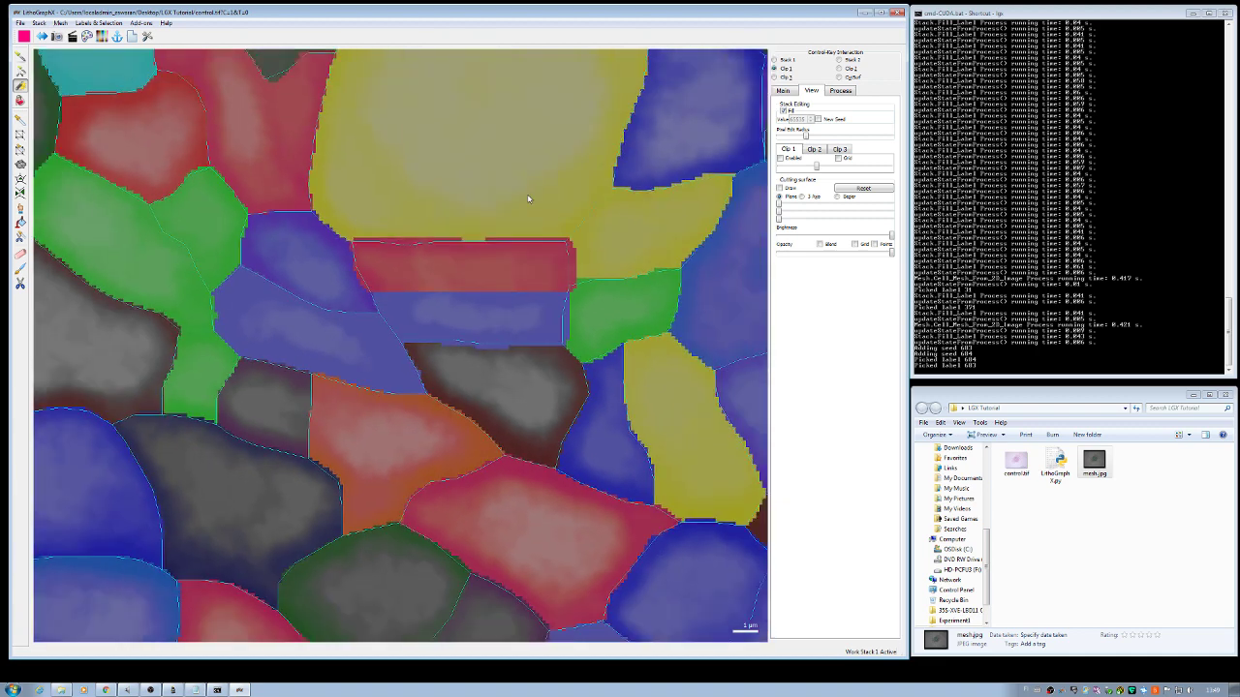
{"action": "scroll", "coordinate": [528, 197], "scroll_direction": "down", "scroll_amount": 2}
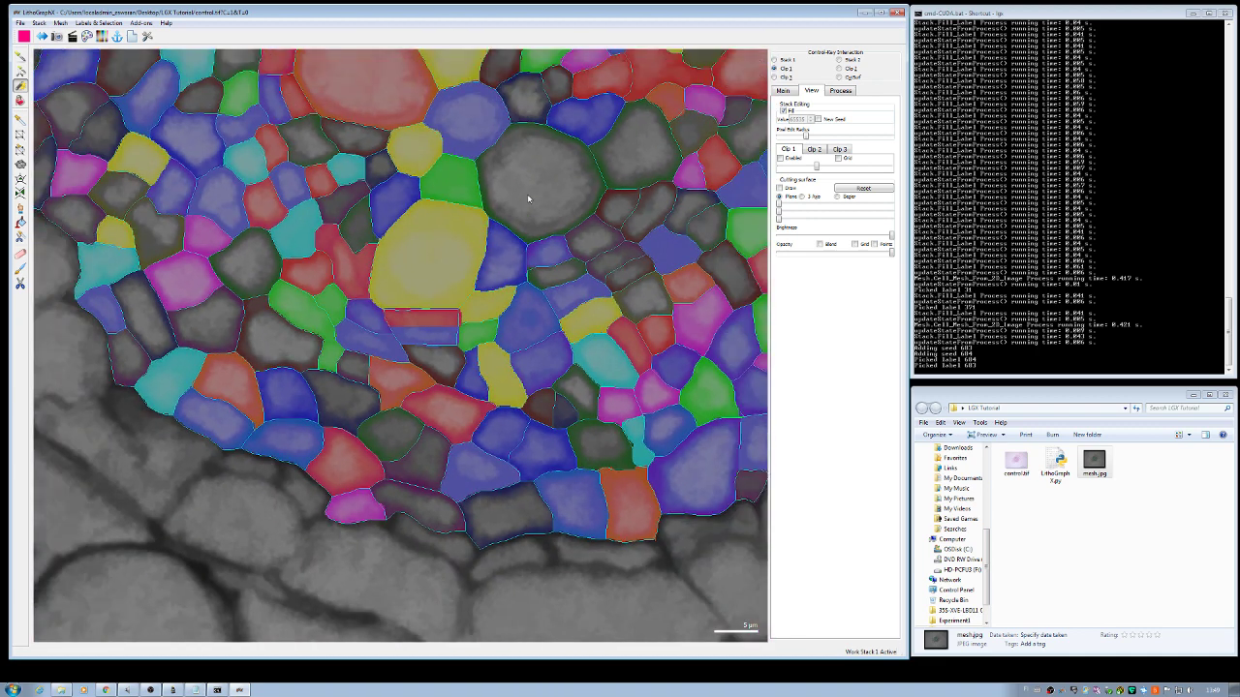
{"action": "left_click", "coordinate": [785, 110]}
{"action": "left_click", "coordinate": [841, 90]}
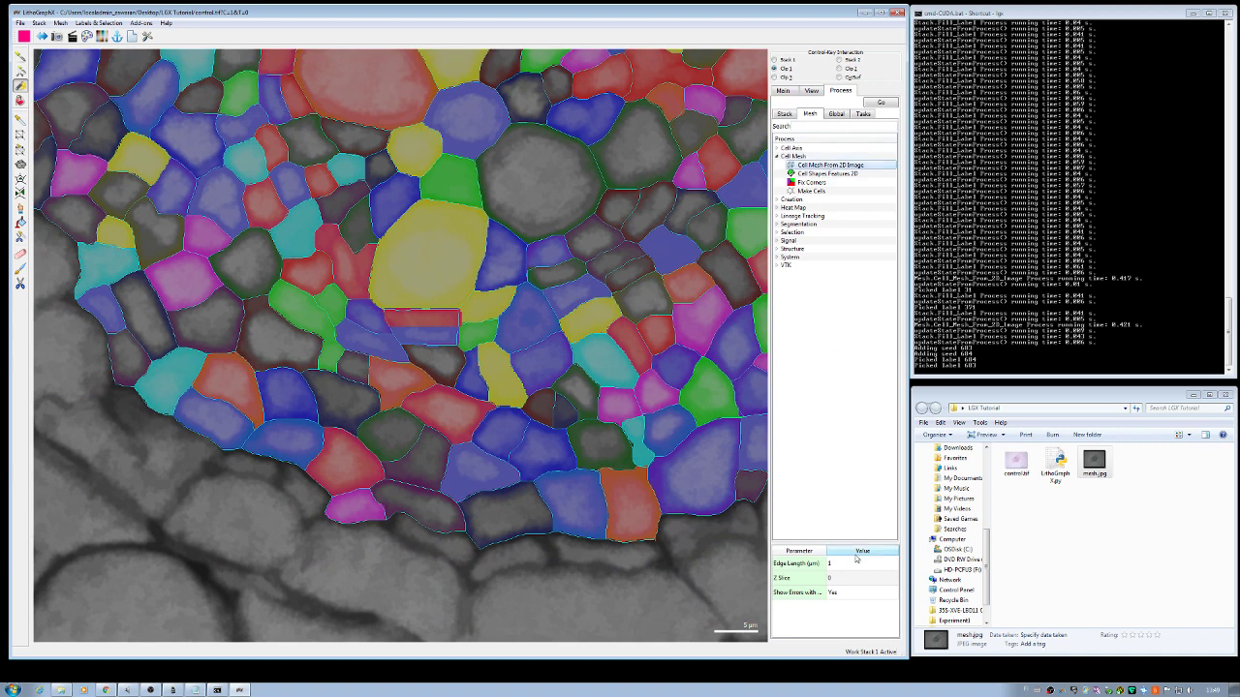
Step: Run Cell Mesh From 2D Image and inspect the new mesh outlines around the split central cell
{"action": "left_click", "coordinate": [881, 103]}
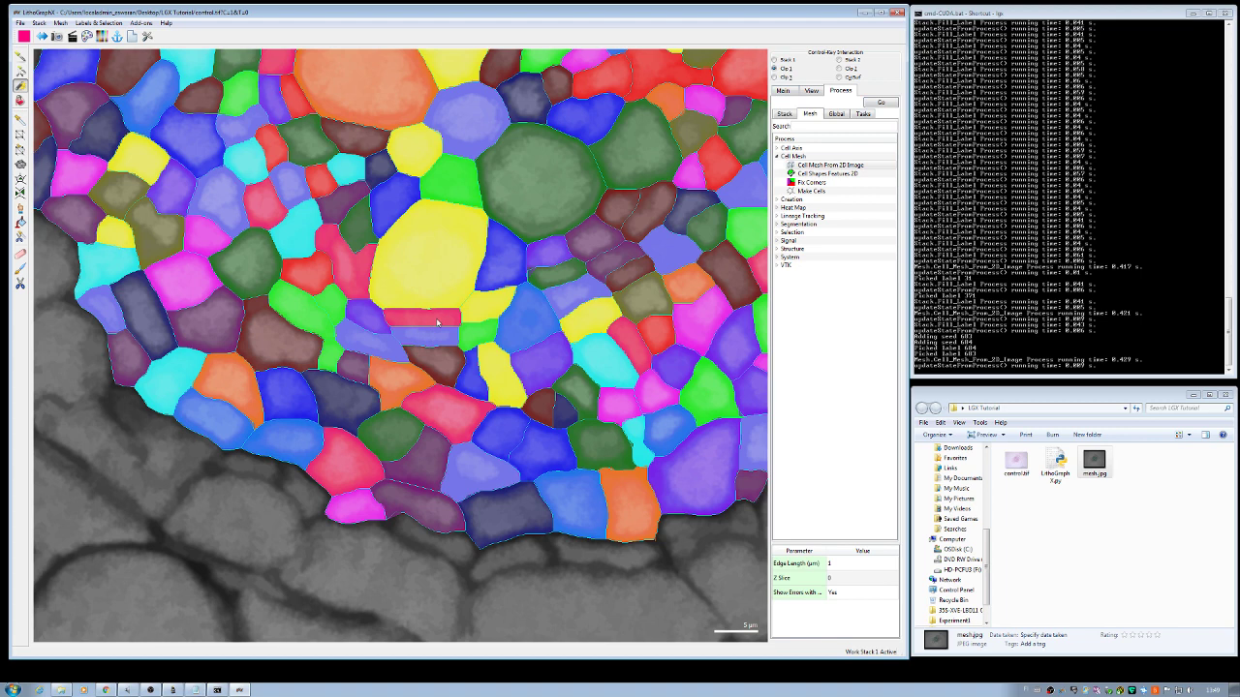
{"action": "scroll", "coordinate": [478, 289], "scroll_direction": "down", "scroll_amount": 2}
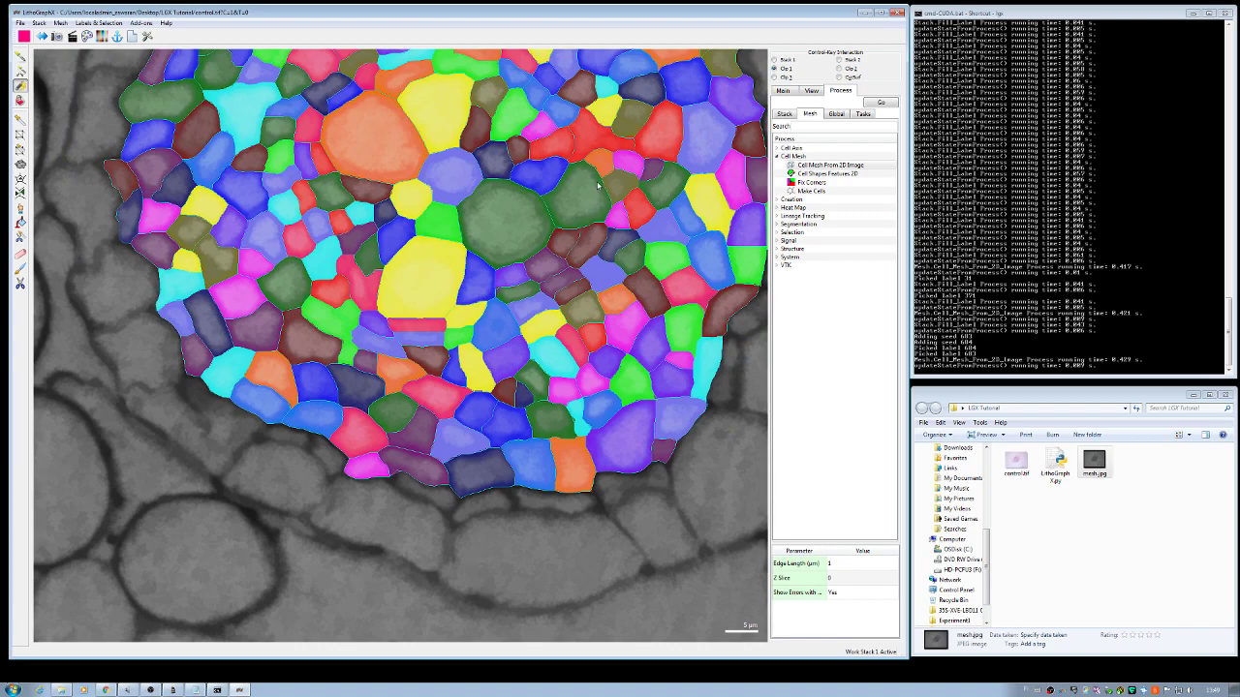
{"action": "left_click_drag", "start_coordinate": [604, 149], "coordinate": [452, 278]}
{"action": "scroll", "coordinate": [452, 278], "scroll_direction": "up", "scroll_amount": 5}
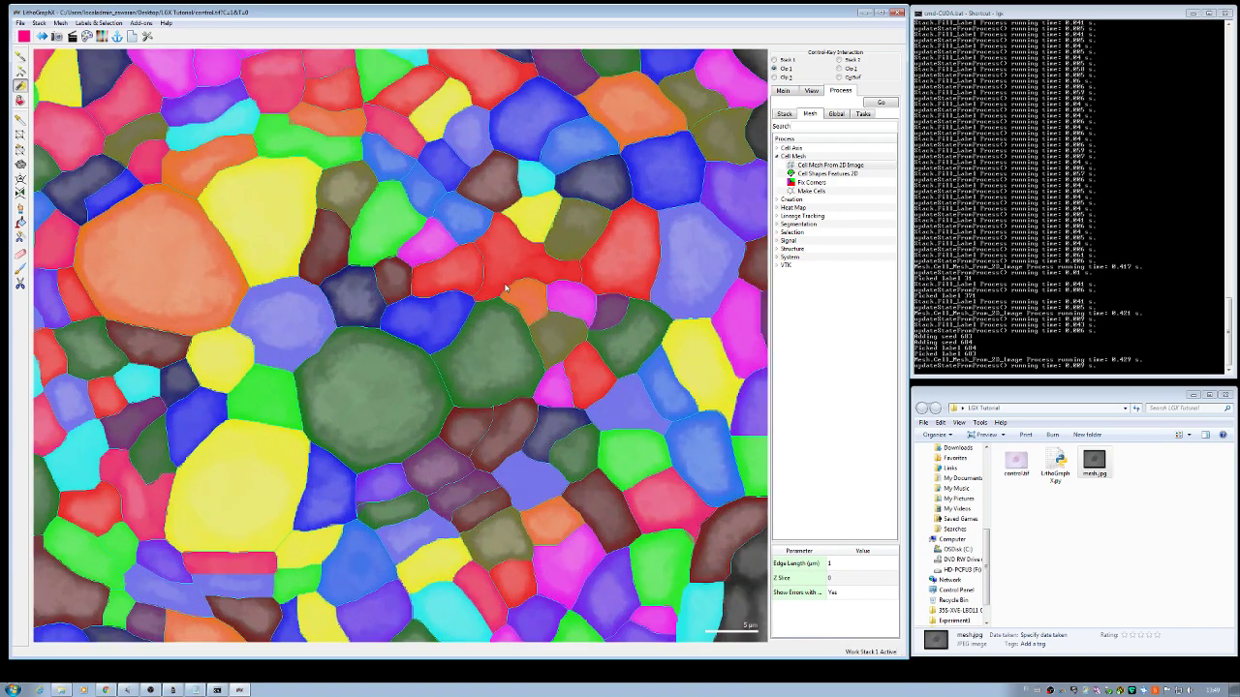
{"action": "scroll", "coordinate": [612, 255], "scroll_direction": "down", "scroll_amount": 2}
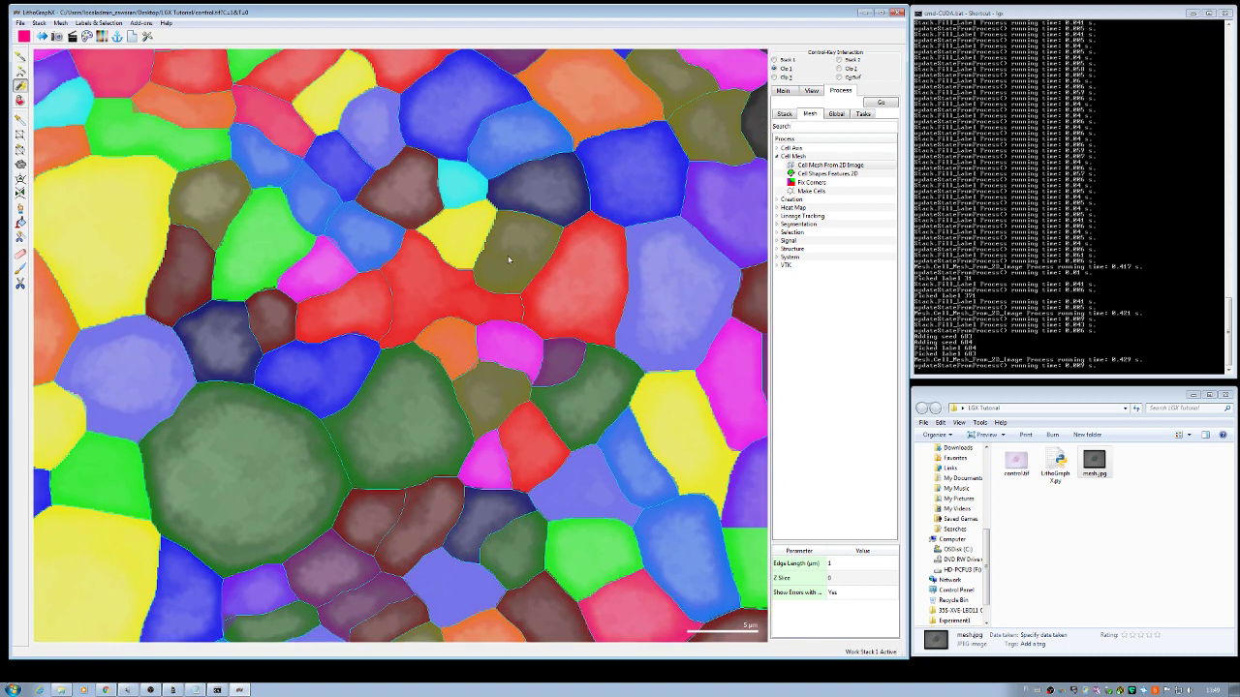
{"action": "scroll", "coordinate": [492, 279], "scroll_direction": "up", "scroll_amount": 4}
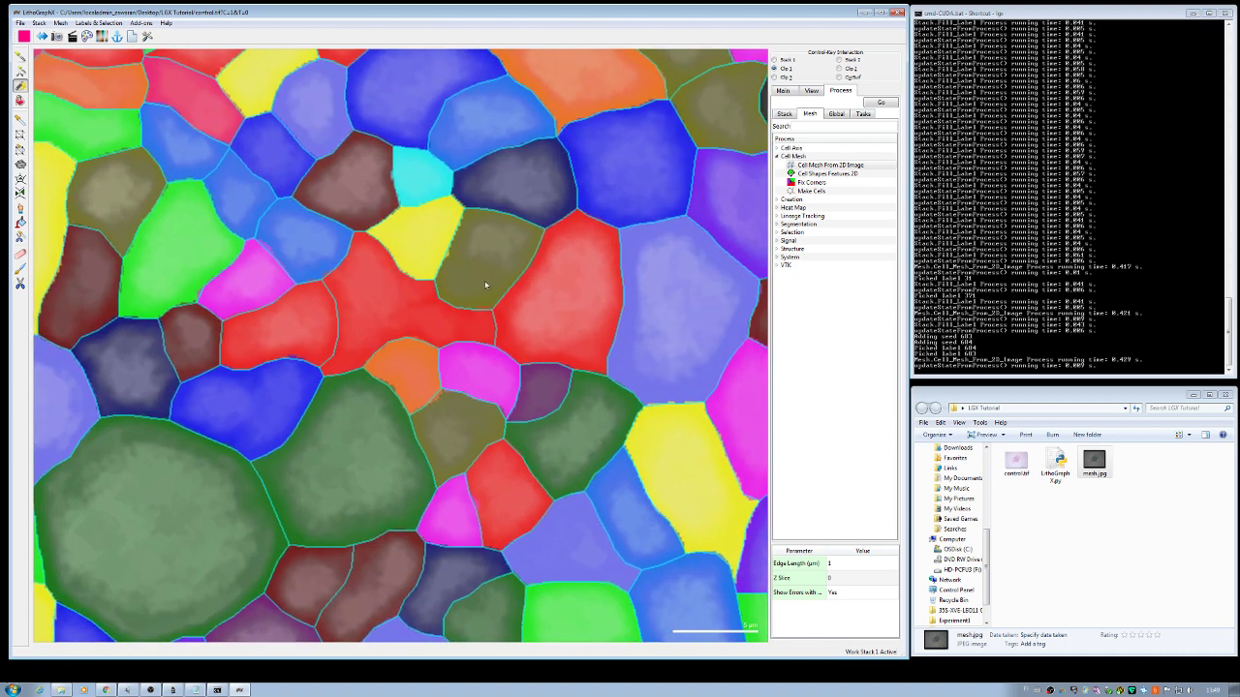
{"action": "scroll", "coordinate": [498, 269], "scroll_direction": "up", "scroll_amount": 2}
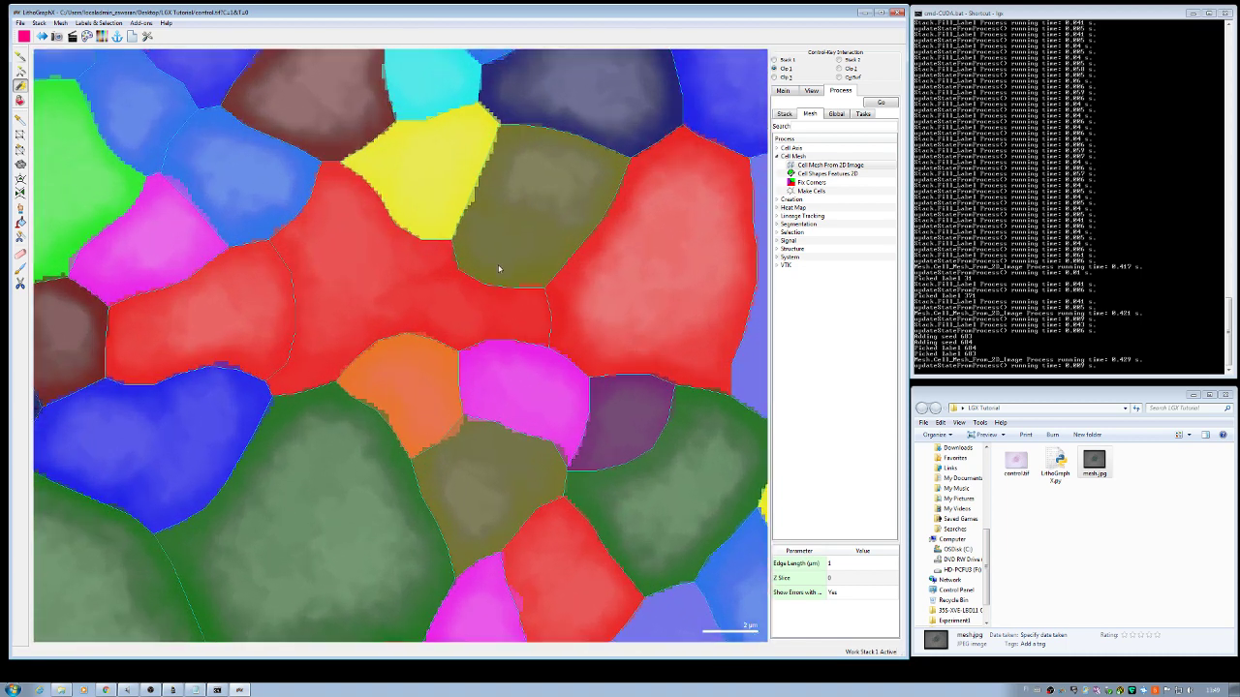
{"action": "left_click", "coordinate": [783, 91]}
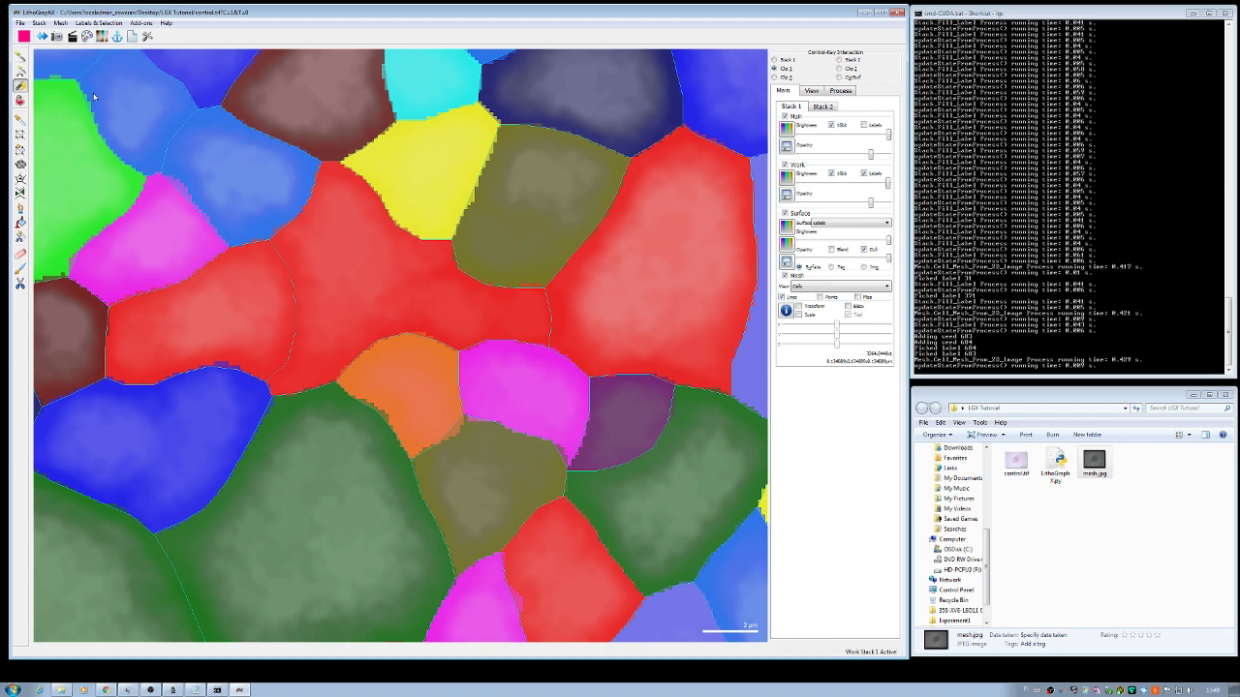
Step: Delete the olive cell's label so it turns grey, and hide the Surface colours
{"action": "scroll", "coordinate": [530, 175], "scroll_direction": "up", "scroll_amount": 5}
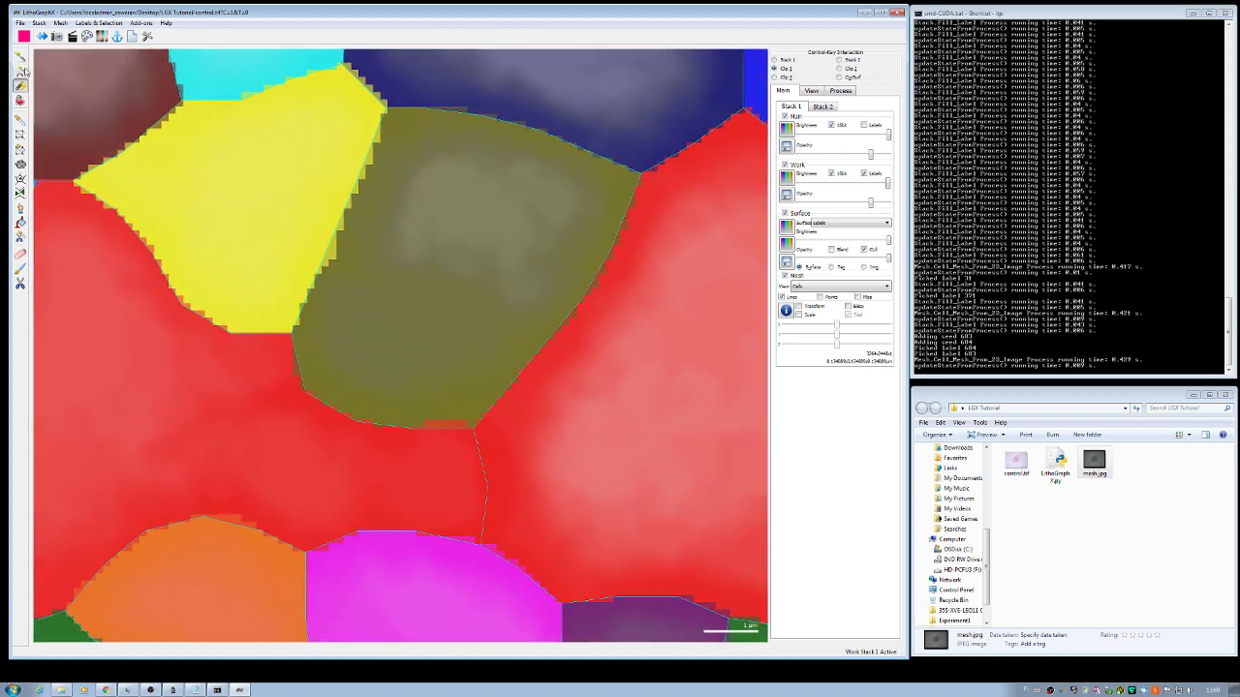
{"action": "left_click", "coordinate": [20, 72]}
{"action": "left_click", "coordinate": [391, 360]}
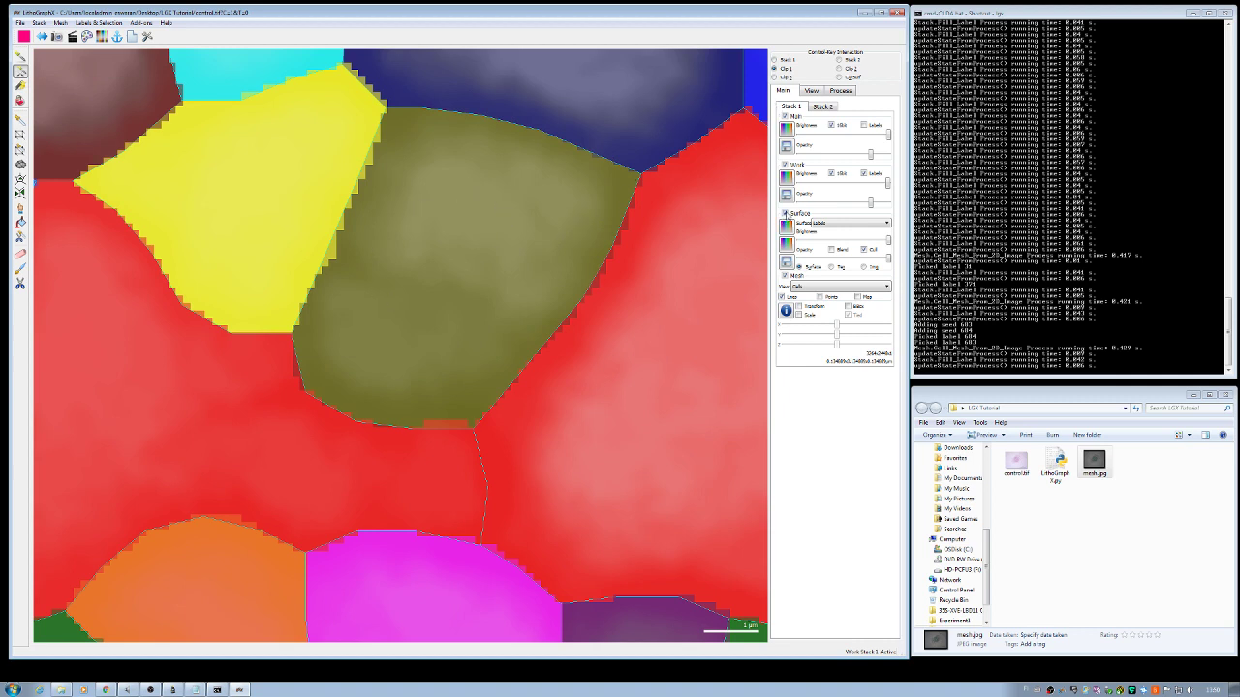
{"action": "left_click", "coordinate": [785, 214]}
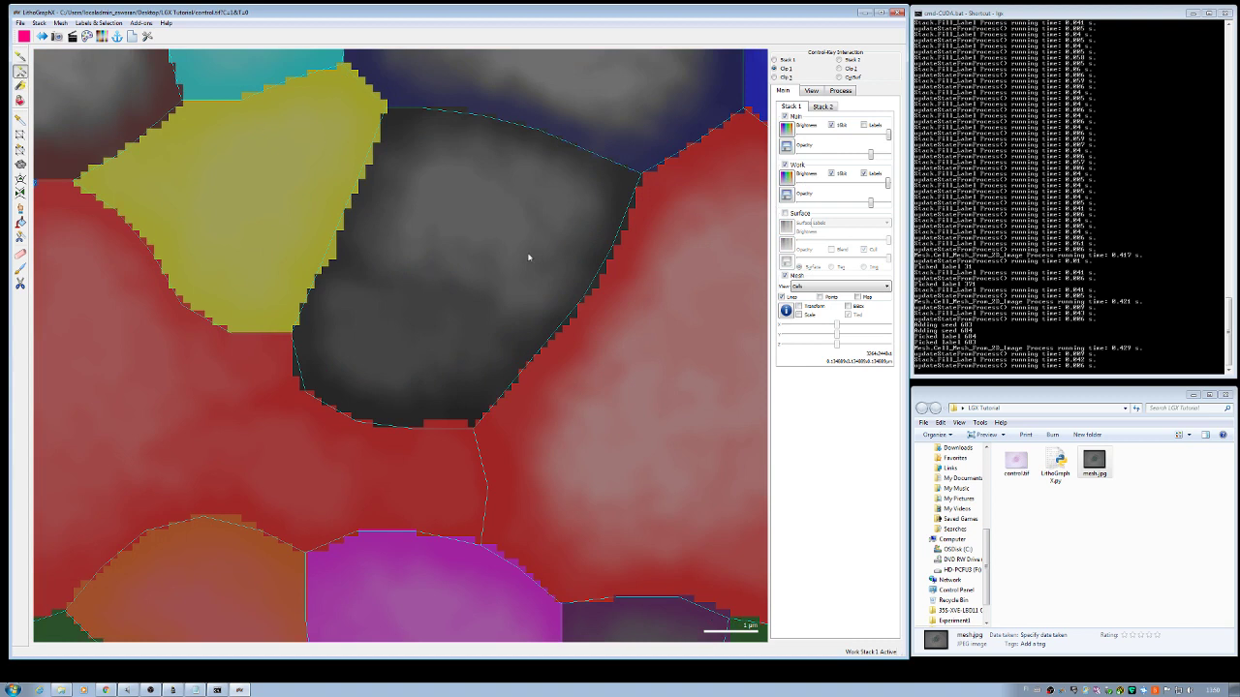
Step: Re-enable Fill editing and place two blue seeds (labels 685, 686) inside the grey cell
{"action": "left_click", "coordinate": [816, 92]}
{"action": "left_click", "coordinate": [783, 111]}
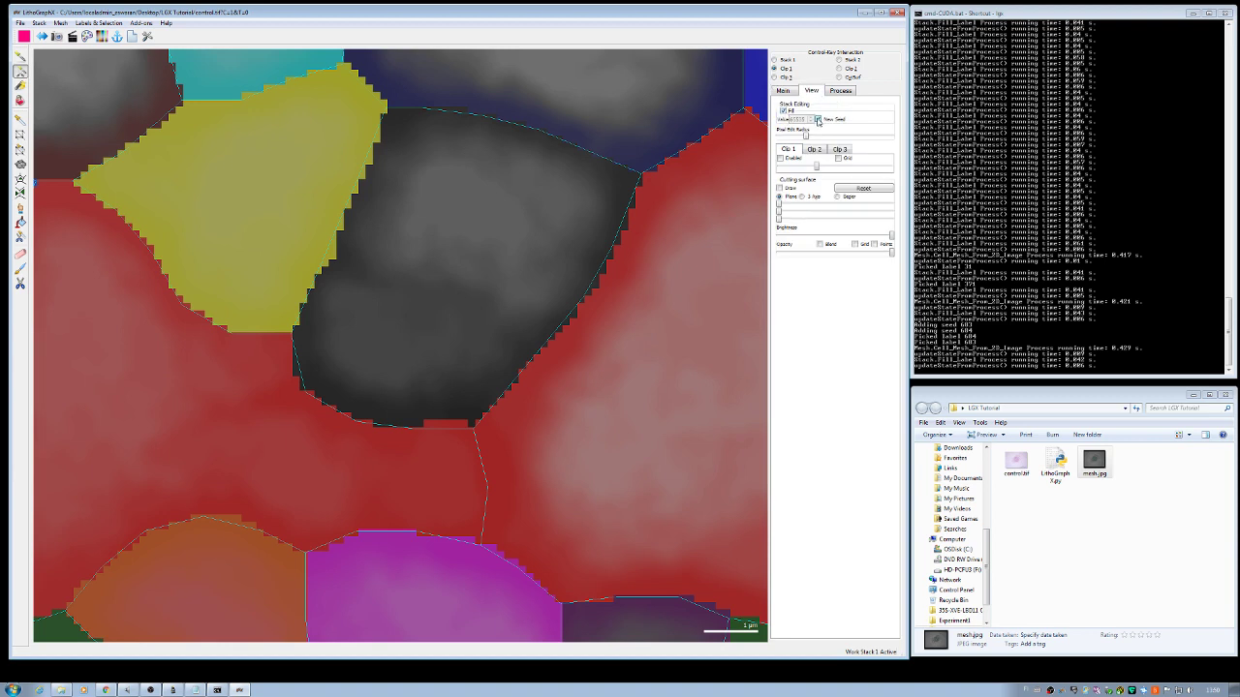
{"action": "scroll", "coordinate": [505, 297], "scroll_direction": "up", "scroll_amount": 2}
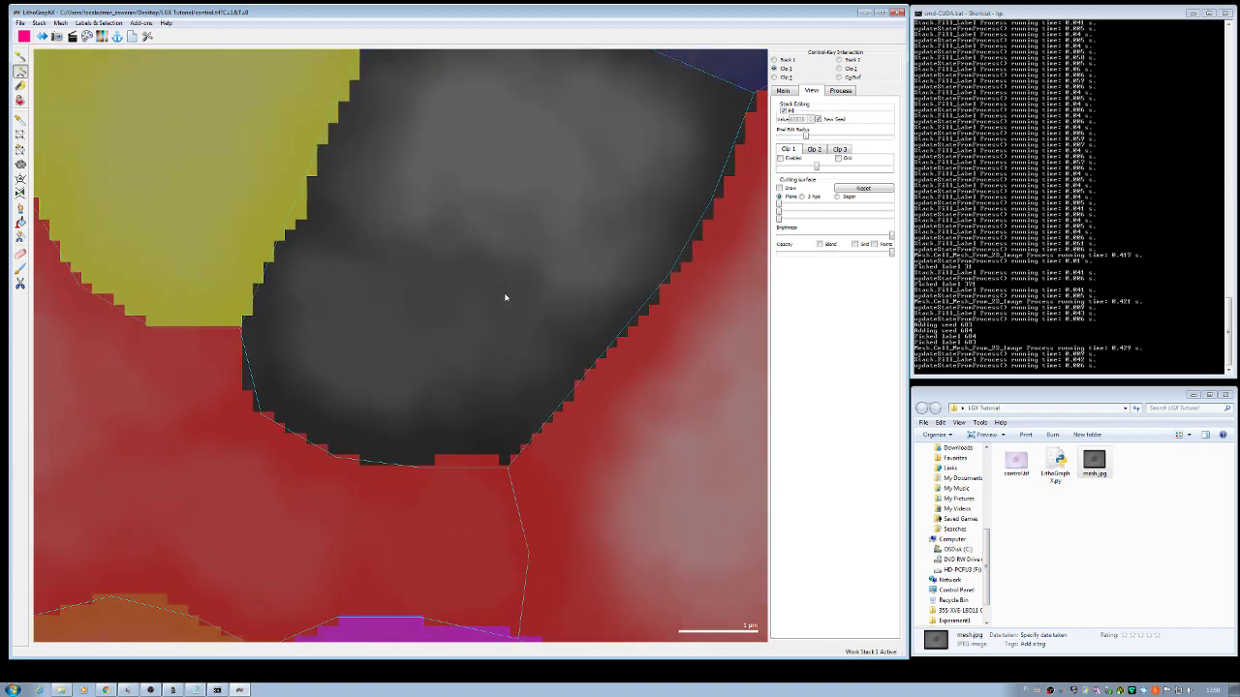
{"action": "left_click_drag", "start_coordinate": [499, 241], "coordinate": [457, 333]}
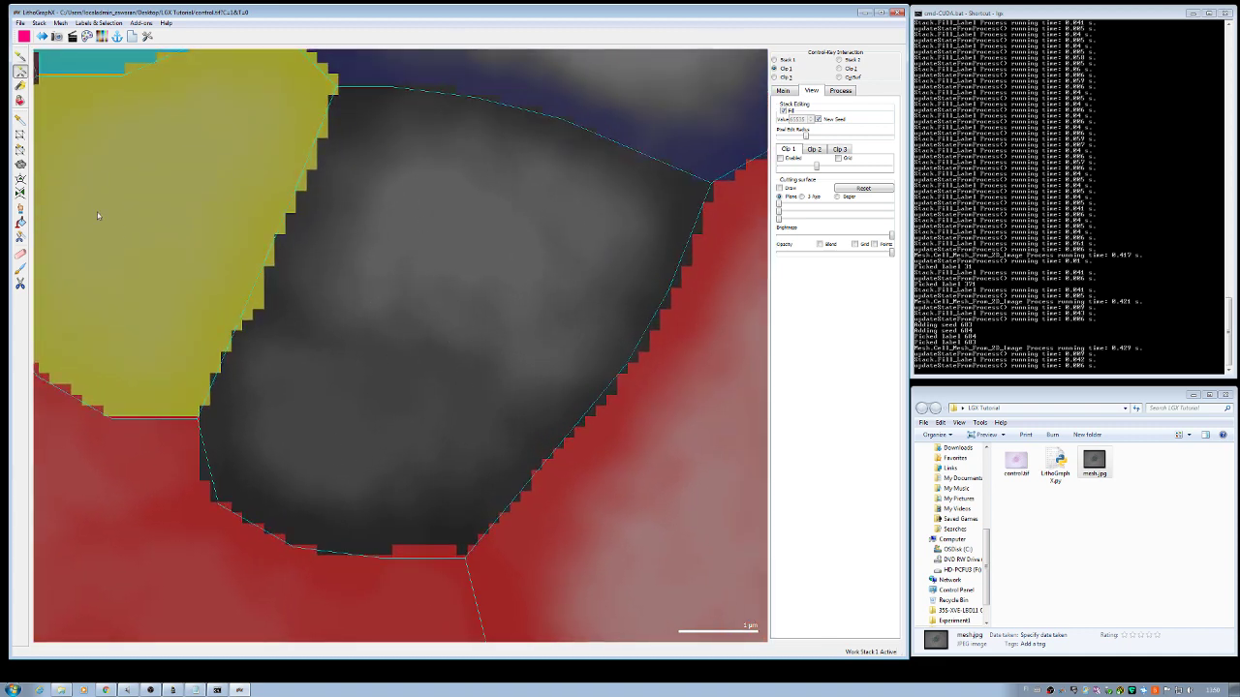
{"action": "left_click", "coordinate": [20, 86]}
{"action": "left_click", "coordinate": [363, 431]}
{"action": "left_click", "coordinate": [477, 226]}
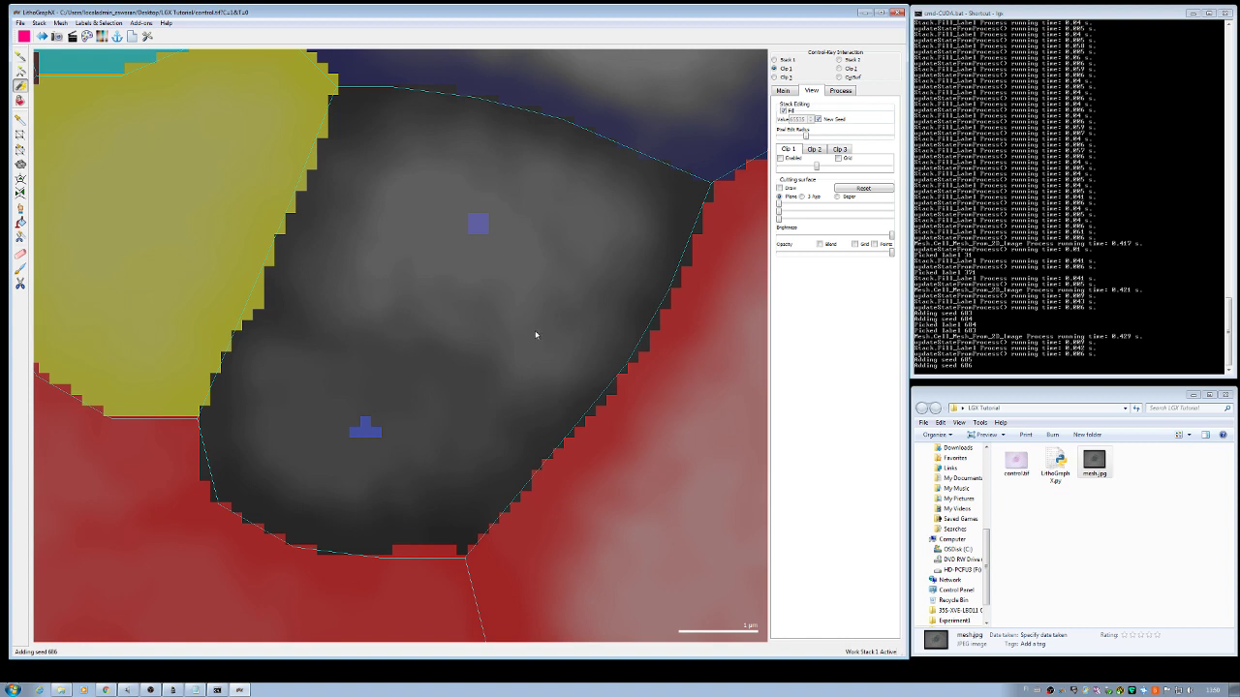
Step: Repaint the seeds as a green upper seed and an enlarged magenta lower seed region
{"action": "left_click", "coordinate": [477, 225]}
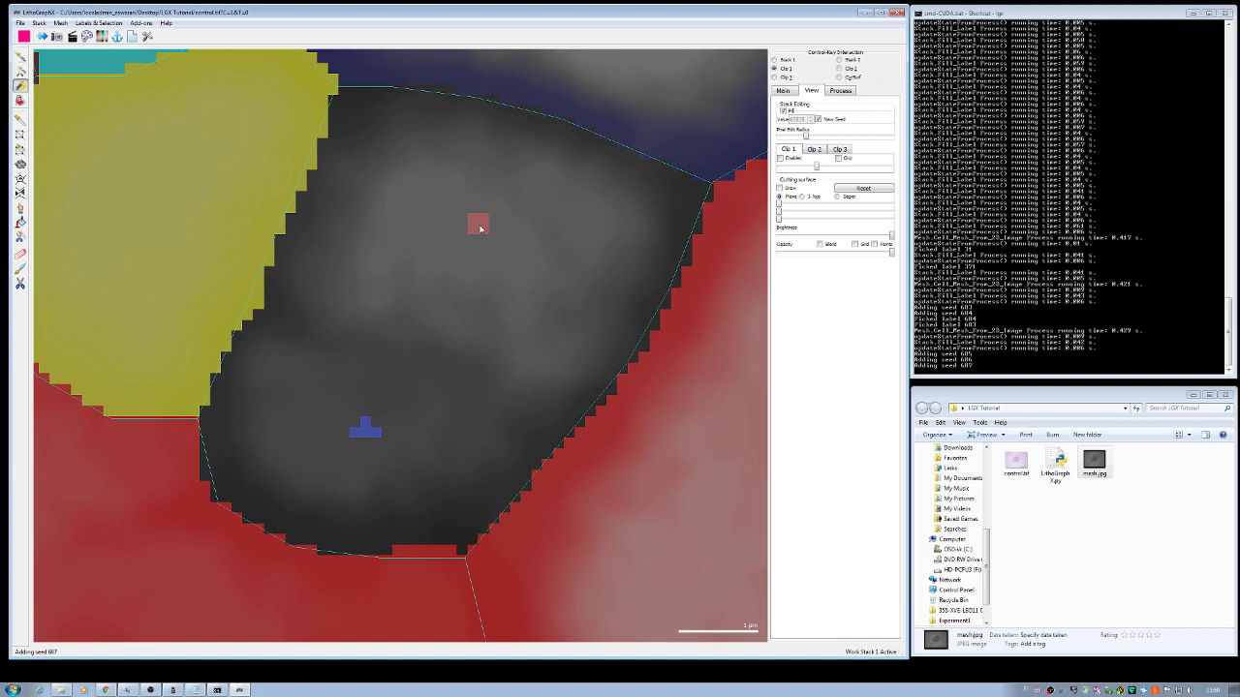
{"action": "left_click", "coordinate": [488, 229]}
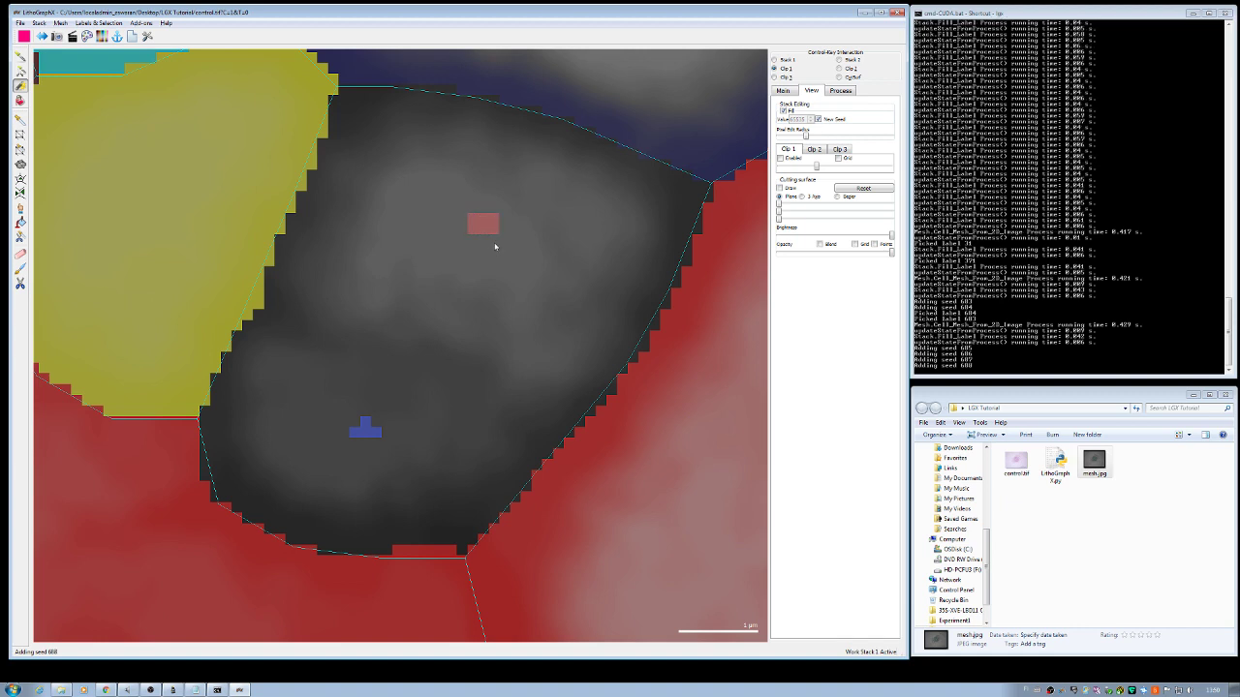
{"action": "mouse_move", "coordinate": [493, 233]}
{"action": "left_mouse_down"}
{"action": "mouse_move", "coordinate": [469, 235]}
{"action": "mouse_move", "coordinate": [476, 219]}
{"action": "mouse_move", "coordinate": [494, 231]}
{"action": "left_mouse_up"}
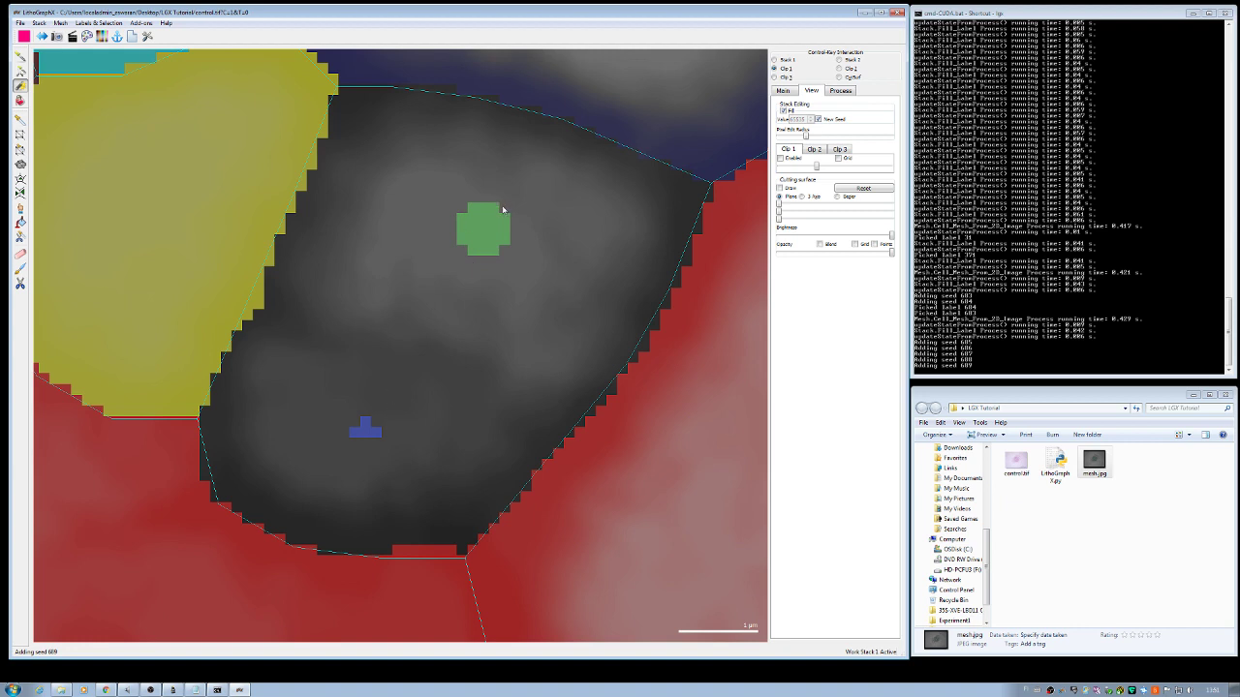
{"action": "mouse_move", "coordinate": [368, 429]}
{"action": "left_mouse_down"}
{"action": "mouse_move", "coordinate": [346, 429]}
{"action": "mouse_move", "coordinate": [366, 416]}
{"action": "mouse_move", "coordinate": [380, 444]}
{"action": "mouse_move", "coordinate": [361, 453]}
{"action": "mouse_move", "coordinate": [346, 441]}
{"action": "mouse_move", "coordinate": [360, 432]}
{"action": "left_mouse_up"}
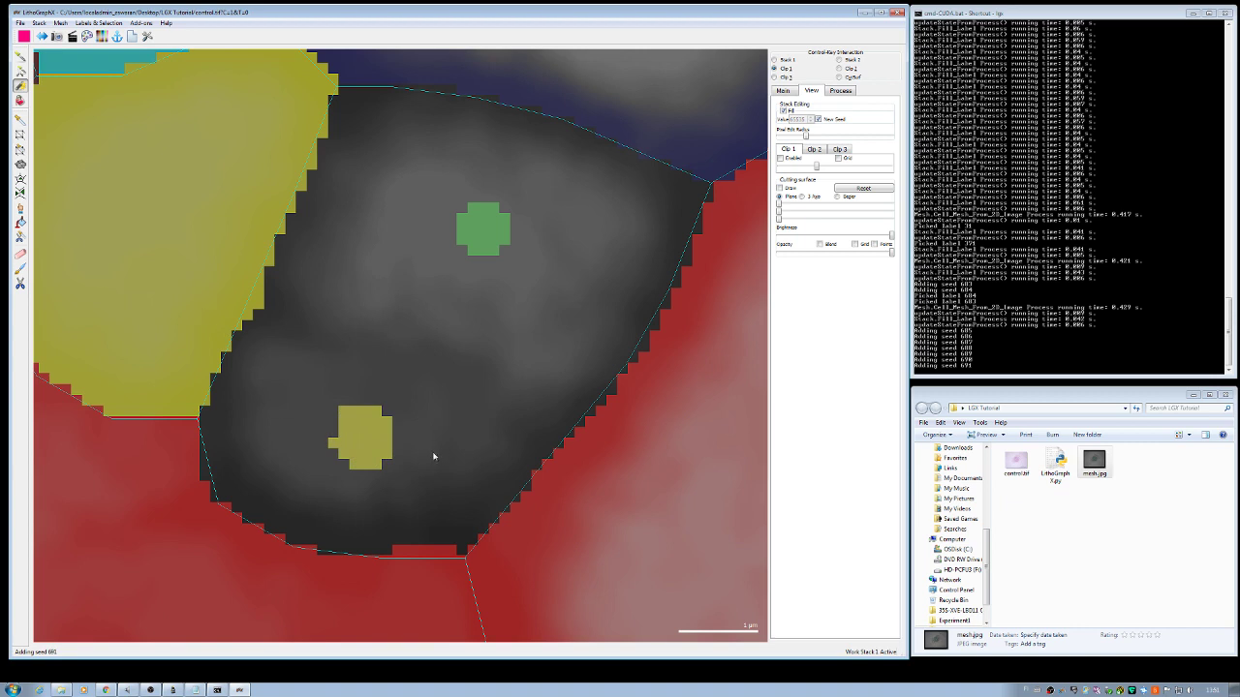
{"action": "mouse_move", "coordinate": [364, 424]}
{"action": "left_mouse_down"}
{"action": "mouse_move", "coordinate": [355, 457]}
{"action": "mouse_move", "coordinate": [339, 448]}
{"action": "mouse_move", "coordinate": [353, 417]}
{"action": "left_mouse_up"}
{"action": "mouse_move", "coordinate": [379, 417]}
{"action": "left_mouse_down"}
{"action": "mouse_move", "coordinate": [387, 438]}
{"action": "mouse_move", "coordinate": [375, 460]}
{"action": "left_mouse_up"}
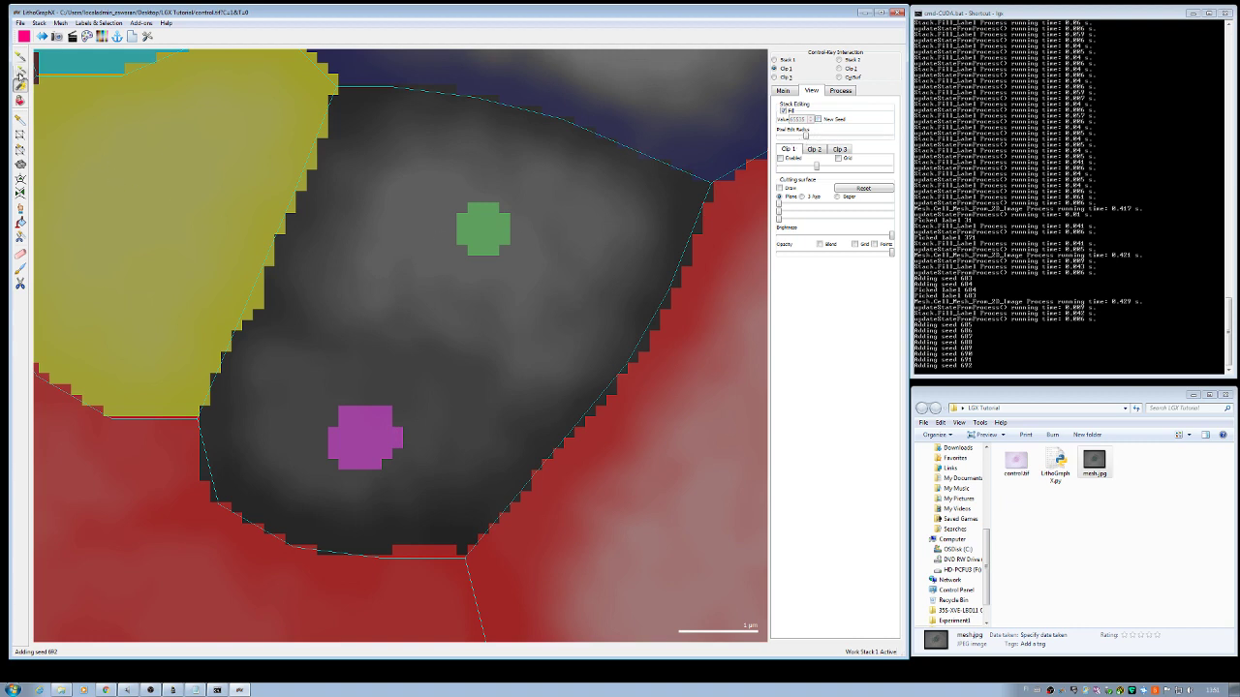
Step: Make green label 689 current with the picker and choose the Pixel Edit pen
{"action": "left_click", "coordinate": [20, 59]}
{"action": "left_click", "coordinate": [491, 223]}
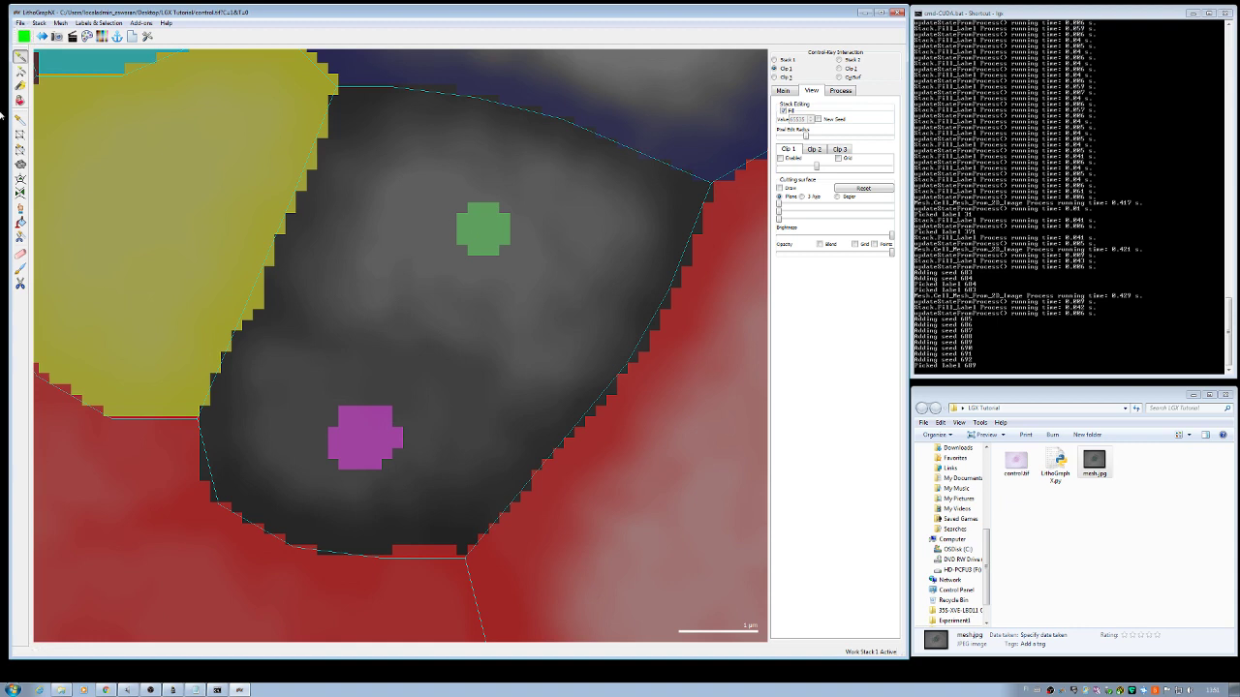
{"action": "left_click", "coordinate": [20, 86]}
Step: Outline the dark cell's upper half in green label 689 and flood-fill it with Bucket 3D
{"action": "scroll", "coordinate": [375, 203], "scroll_direction": "up", "scroll_amount": 2}
{"action": "left_click_drag", "start_coordinate": [375, 203], "coordinate": [310, 268]}
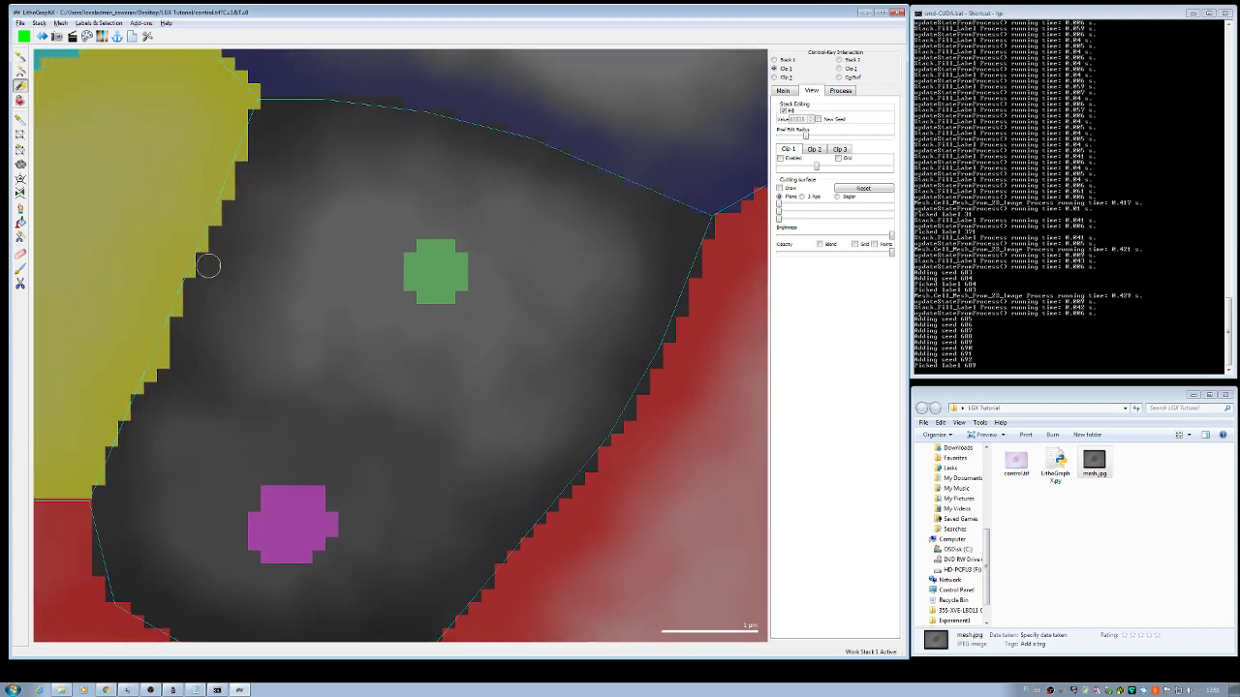
{"action": "mouse_move", "coordinate": [188, 321]}
{"action": "left_mouse_down"}
{"action": "mouse_move", "coordinate": [268, 102]}
{"action": "mouse_move", "coordinate": [395, 102]}
{"action": "mouse_move", "coordinate": [622, 180]}
{"action": "mouse_move", "coordinate": [703, 229]}
{"action": "mouse_move", "coordinate": [672, 336]}
{"action": "mouse_move", "coordinate": [600, 454]}
{"action": "mouse_move", "coordinate": [540, 509]}
{"action": "mouse_move", "coordinate": [392, 423]}
{"action": "mouse_move", "coordinate": [189, 339]}
{"action": "left_mouse_up"}
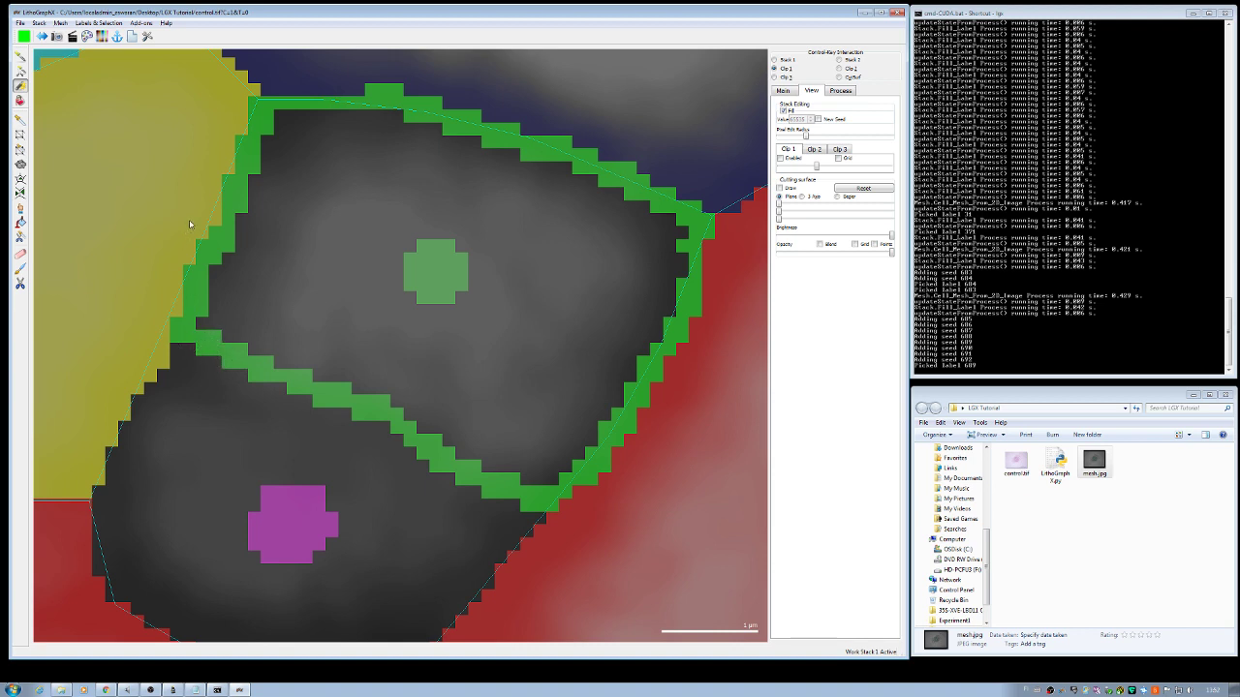
{"action": "left_click", "coordinate": [19, 100]}
{"action": "left_click", "coordinate": [317, 222]}
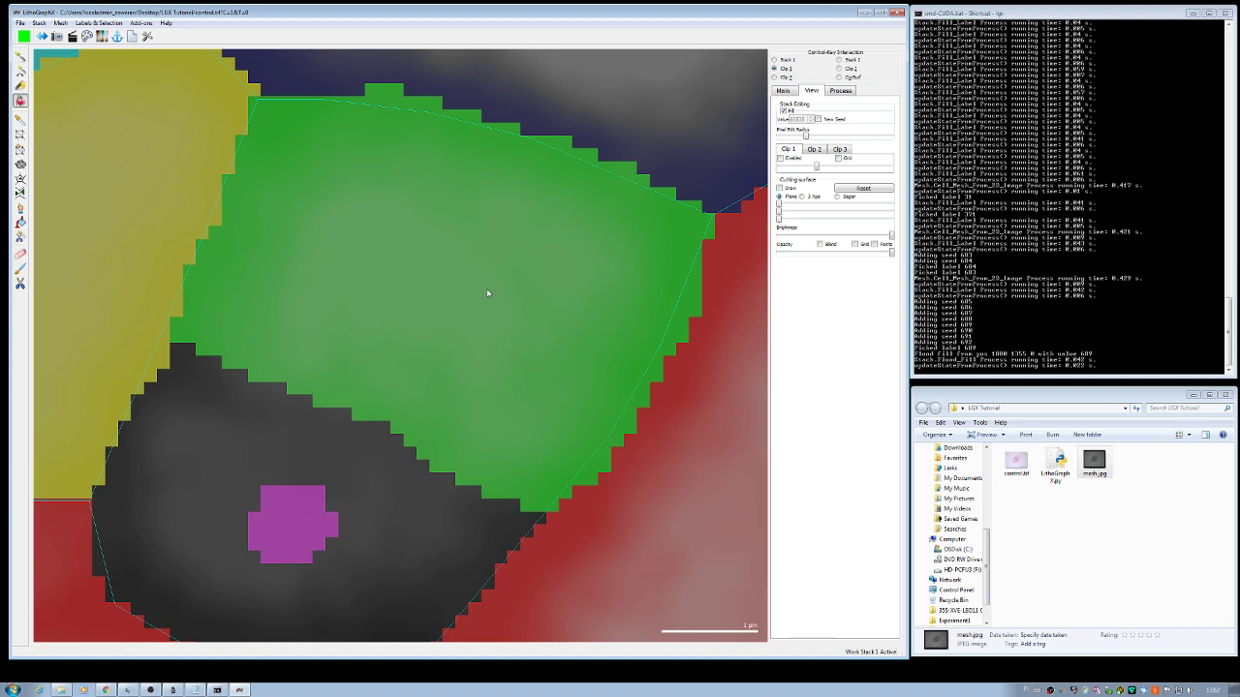
Step: Pick magenta label 692 from the lower area as the current label
{"action": "left_click_drag", "start_coordinate": [437, 371], "coordinate": [481, 261]}
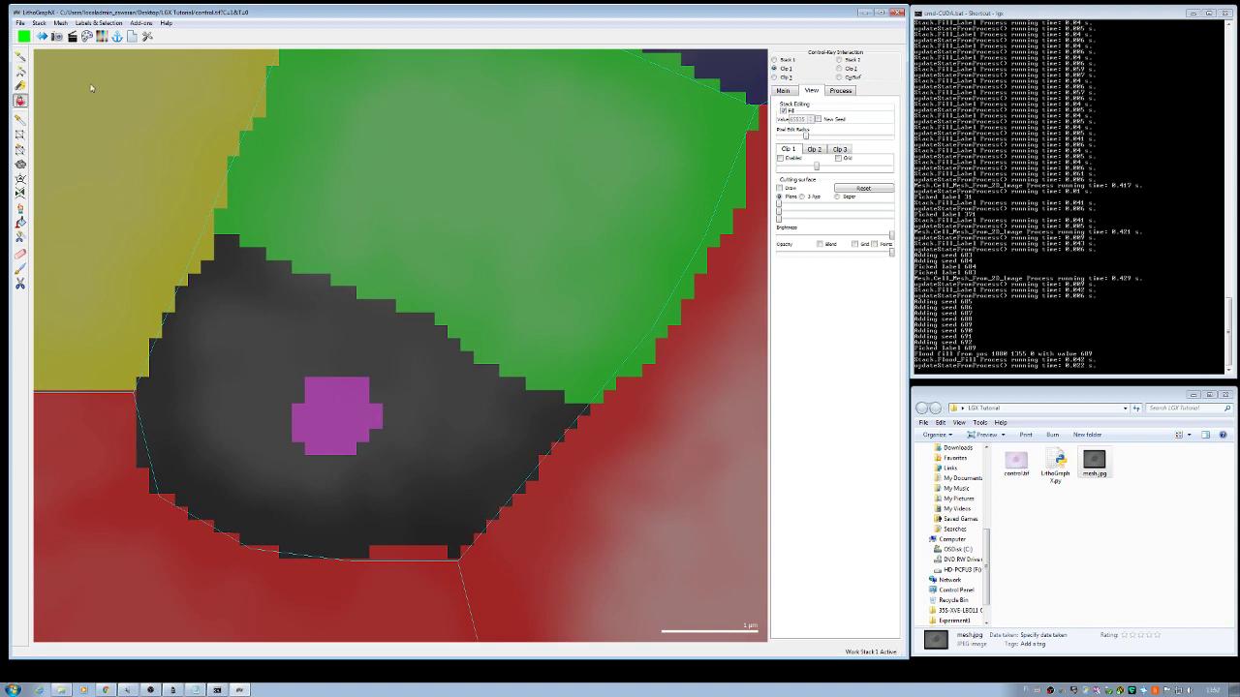
{"action": "left_click", "coordinate": [19, 56]}
{"action": "left_click", "coordinate": [338, 426]}
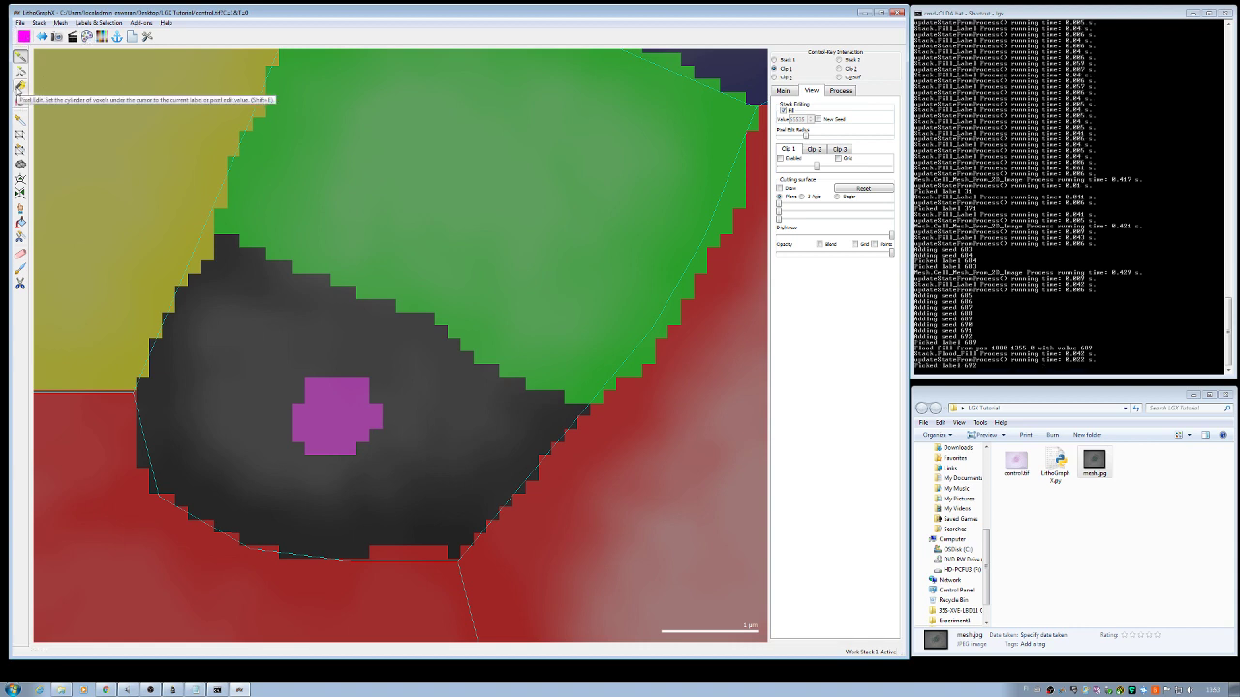
Step: Outline and flood the lower dark half with magenta 692, disable Fill, select Cell Mesh From 2D Image
{"action": "left_click", "coordinate": [19, 87]}
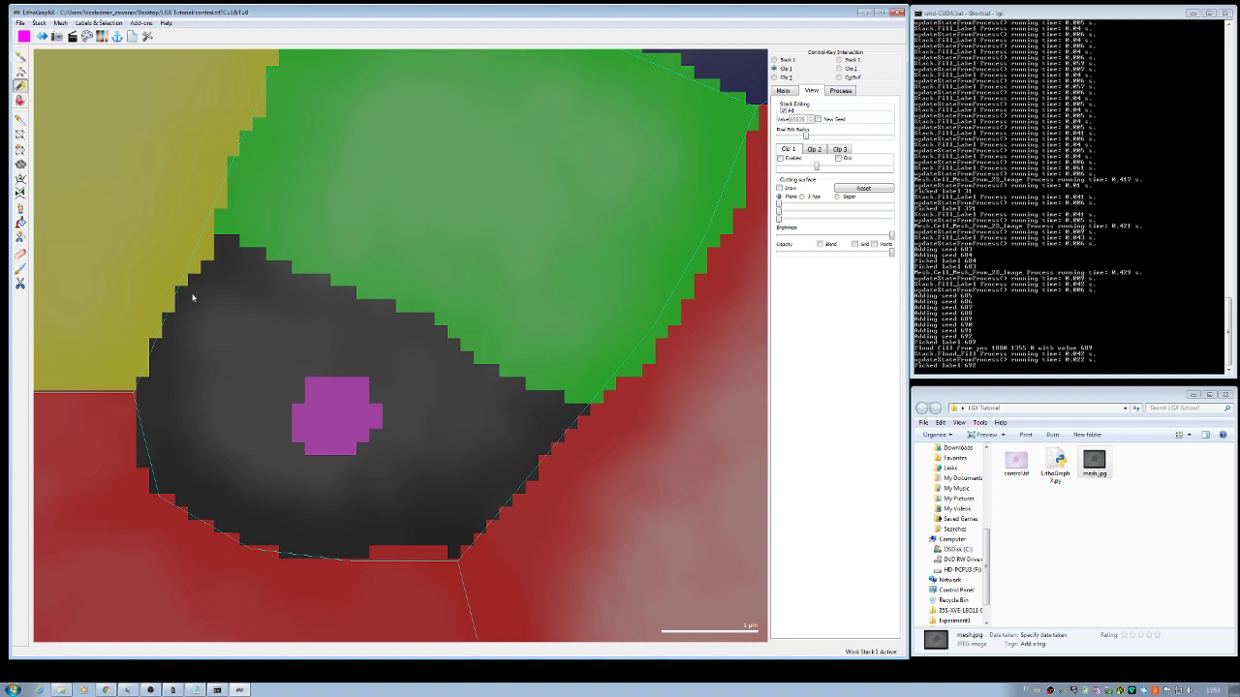
{"action": "mouse_move", "coordinate": [222, 249]}
{"action": "left_mouse_down"}
{"action": "mouse_move", "coordinate": [462, 343]}
{"action": "mouse_move", "coordinate": [573, 405]}
{"action": "mouse_move", "coordinate": [580, 423]}
{"action": "mouse_move", "coordinate": [470, 542]}
{"action": "mouse_move", "coordinate": [285, 546]}
{"action": "mouse_move", "coordinate": [222, 531]}
{"action": "mouse_move", "coordinate": [158, 492]}
{"action": "mouse_move", "coordinate": [138, 468]}
{"action": "mouse_move", "coordinate": [134, 426]}
{"action": "mouse_move", "coordinate": [194, 281]}
{"action": "mouse_move", "coordinate": [224, 261]}
{"action": "left_mouse_up"}
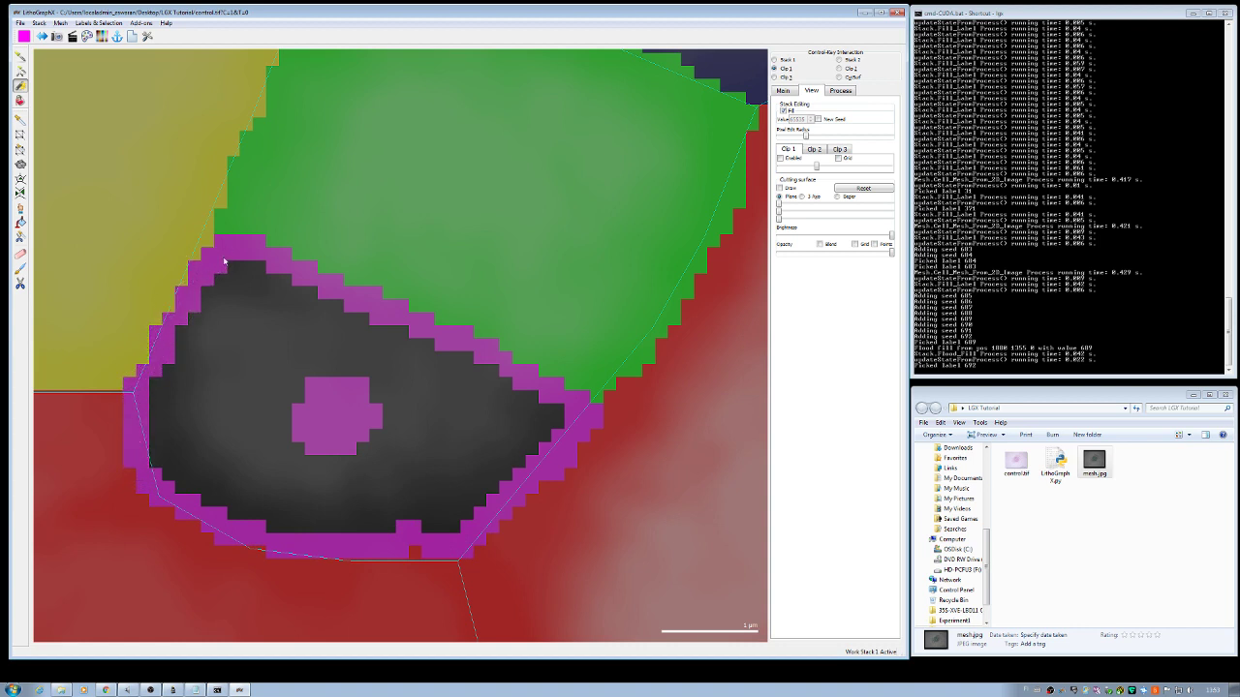
{"action": "left_click", "coordinate": [19, 100]}
{"action": "left_click", "coordinate": [257, 331]}
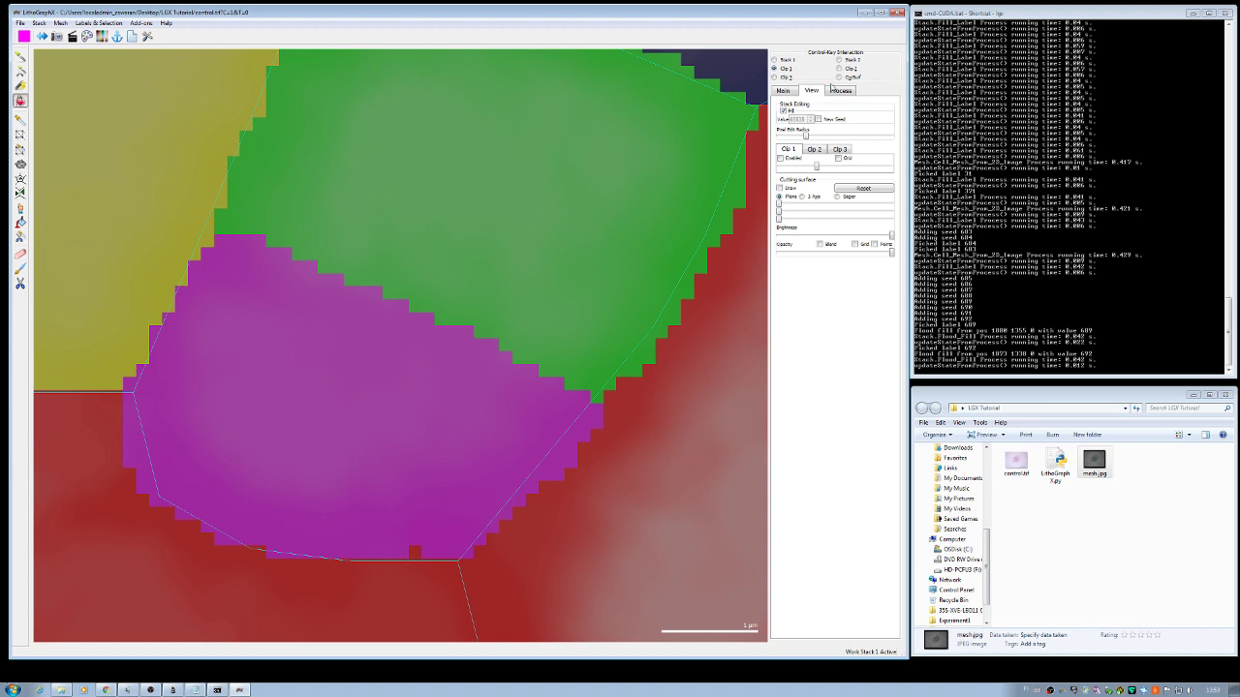
{"action": "left_click", "coordinate": [782, 110]}
{"action": "left_click", "coordinate": [833, 92]}
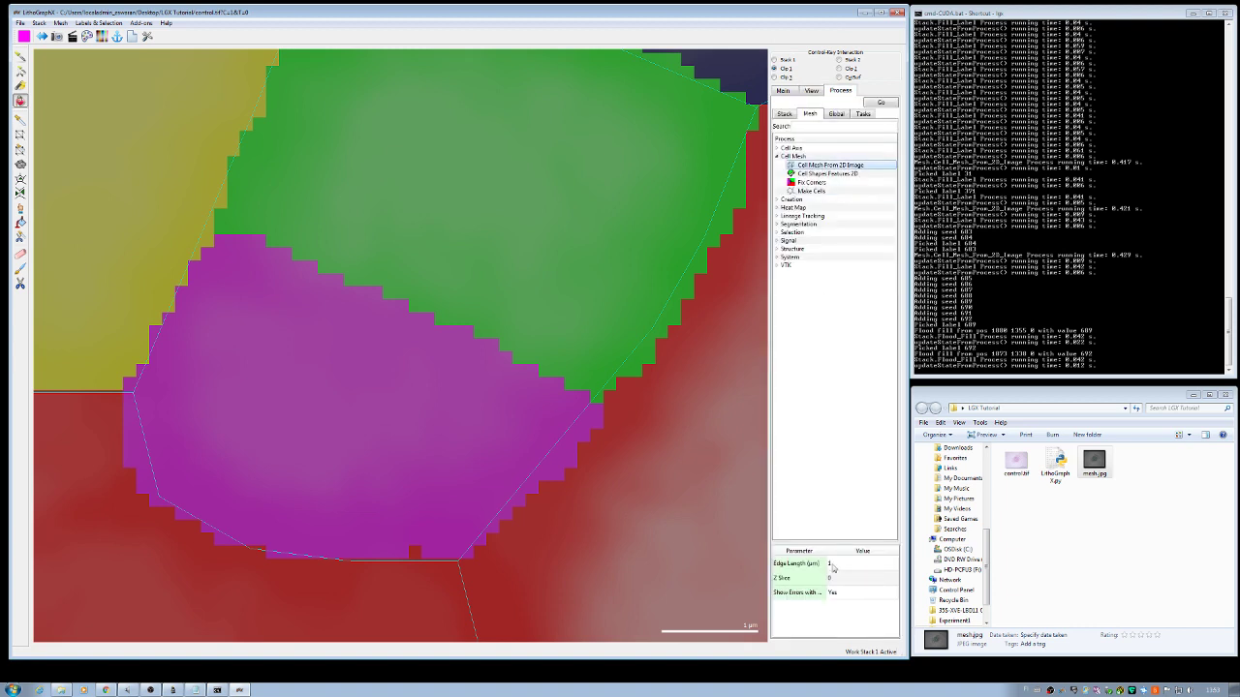
Step: Rebuild the cell mesh from the edited labels with Cell Mesh From 2D Image
{"action": "left_click", "coordinate": [886, 104]}
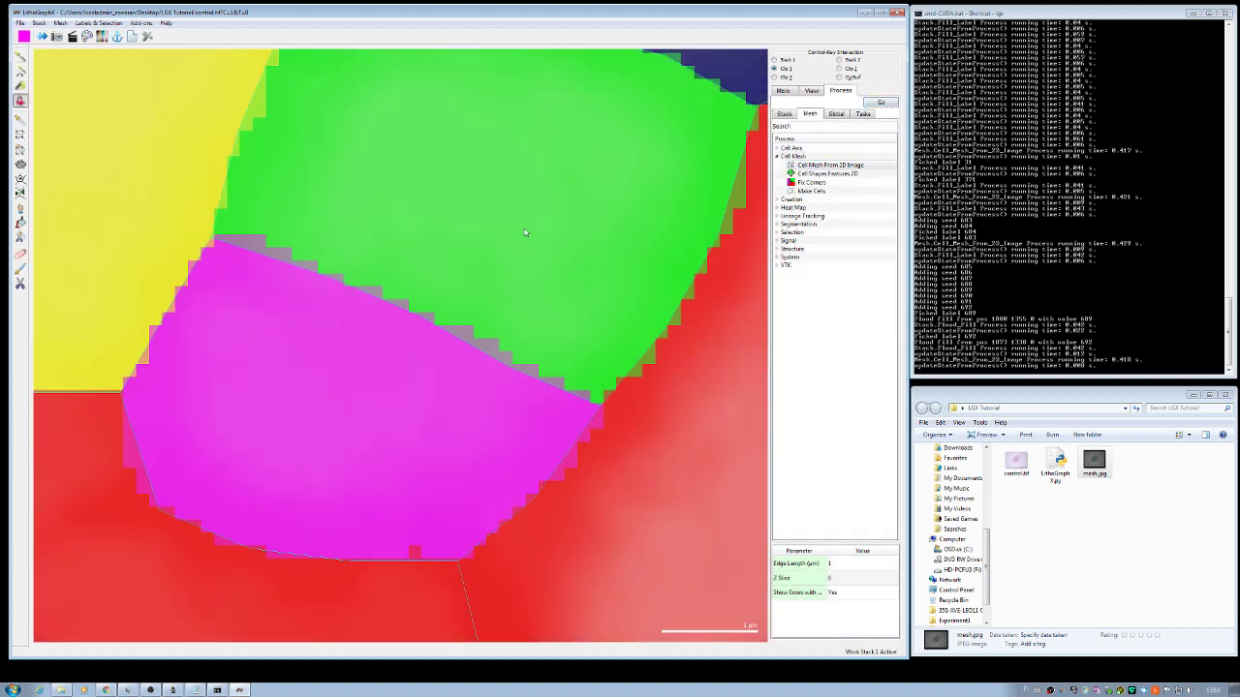
{"action": "scroll", "coordinate": [412, 395], "scroll_direction": "down", "scroll_amount": 6}
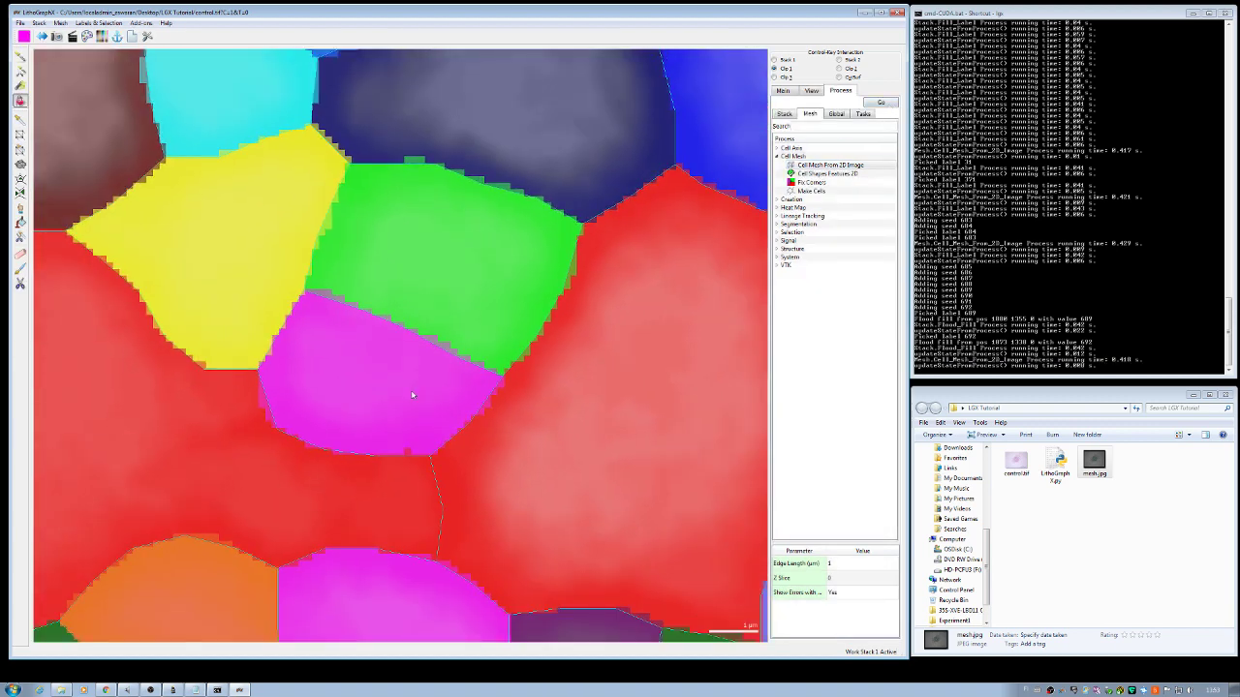
{"action": "scroll", "coordinate": [411, 395], "scroll_direction": "down", "scroll_amount": 5}
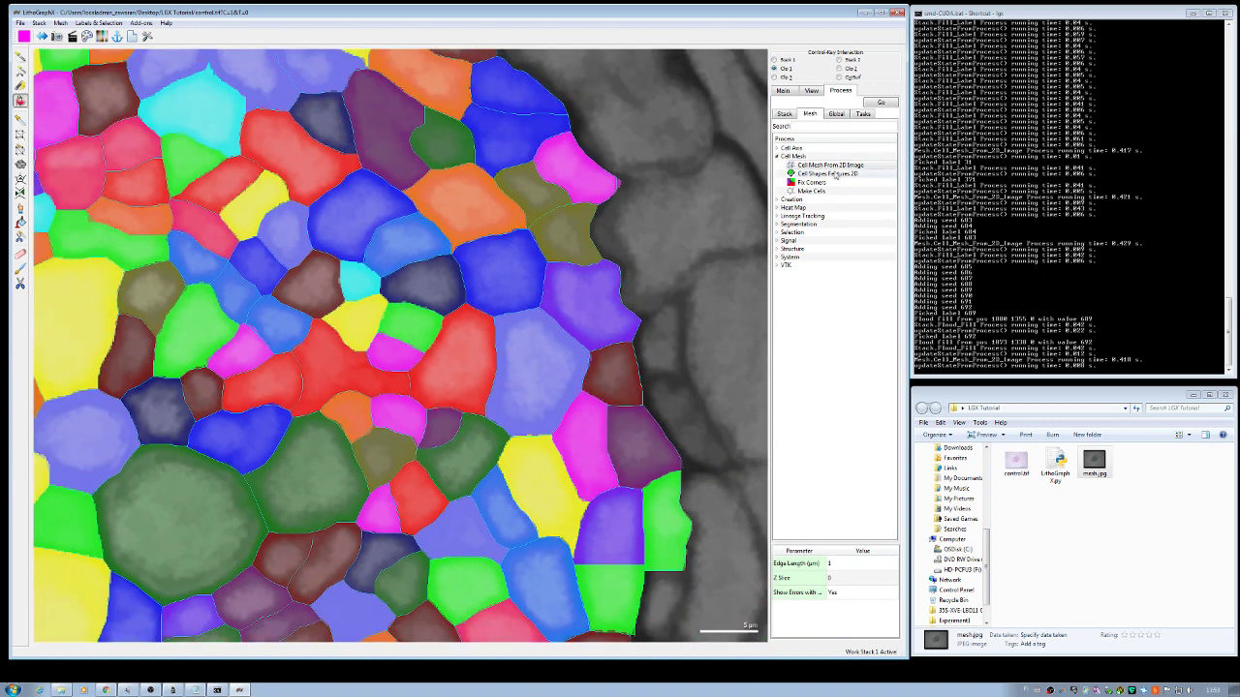
Step: Hide Surface colours and lower Work stack opacity so labels appear translucent over the grey image
{"action": "left_click", "coordinate": [783, 91]}
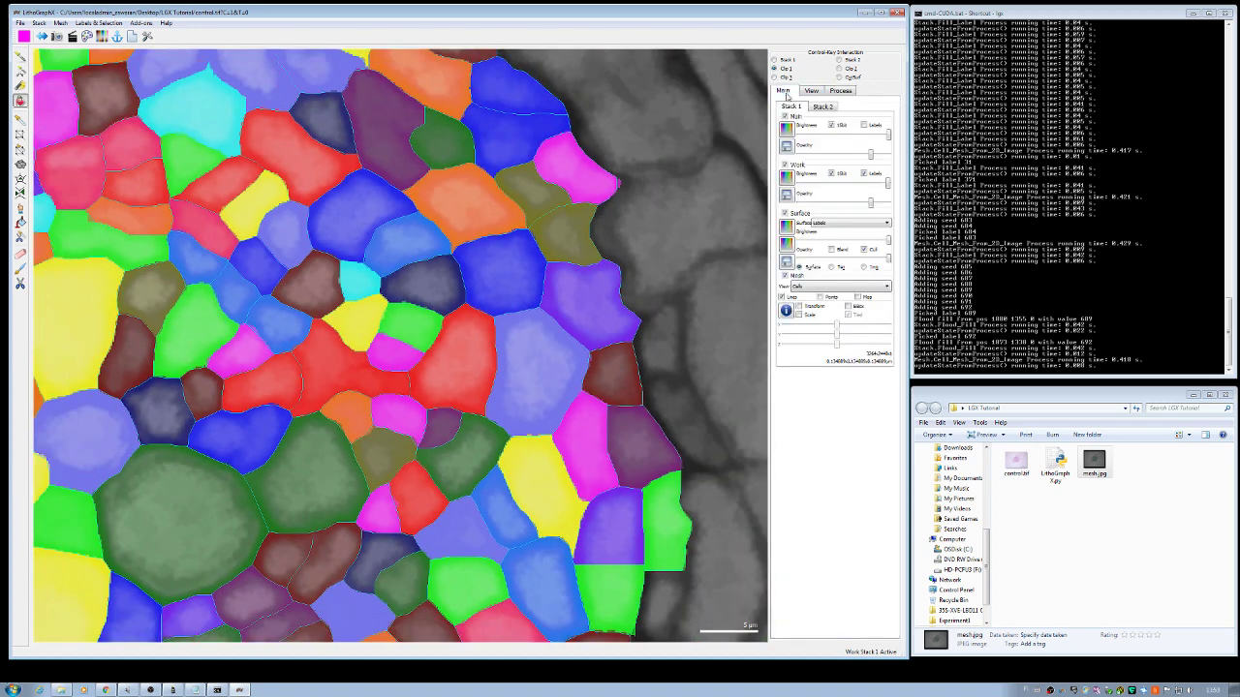
{"action": "left_click", "coordinate": [785, 213]}
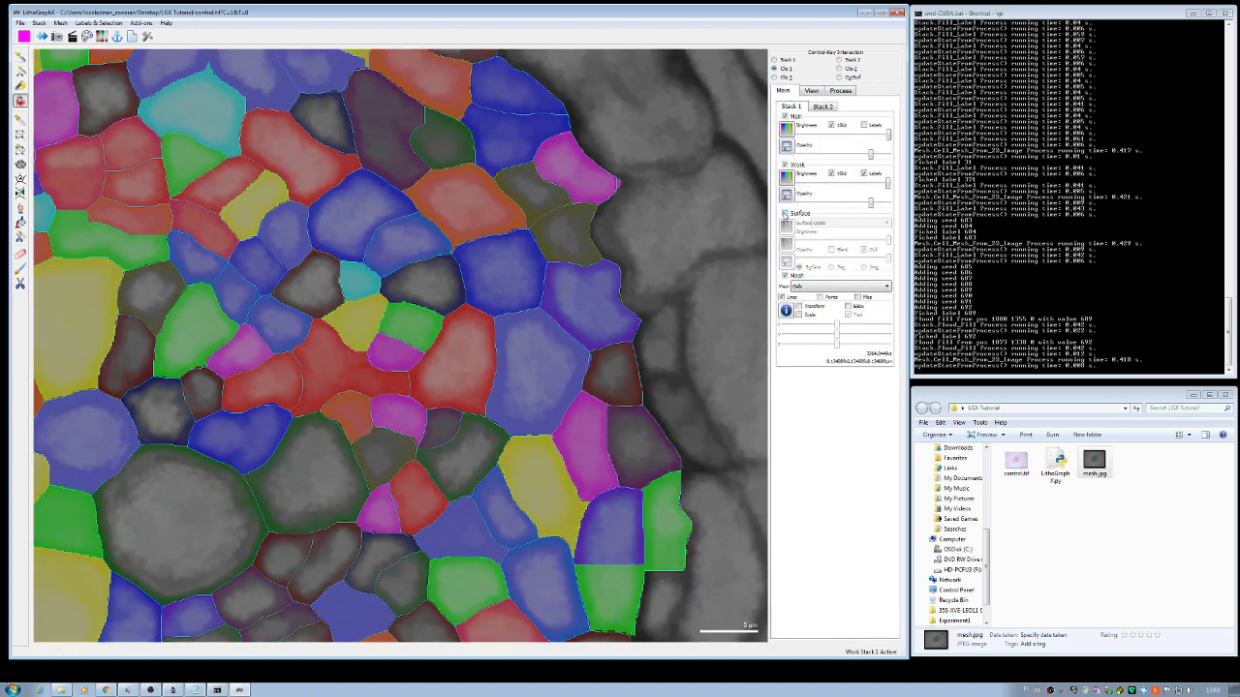
{"action": "left_click_drag", "start_coordinate": [886, 183], "coordinate": [889, 189]}
{"action": "scroll", "coordinate": [432, 305], "scroll_direction": "down", "scroll_amount": 3}
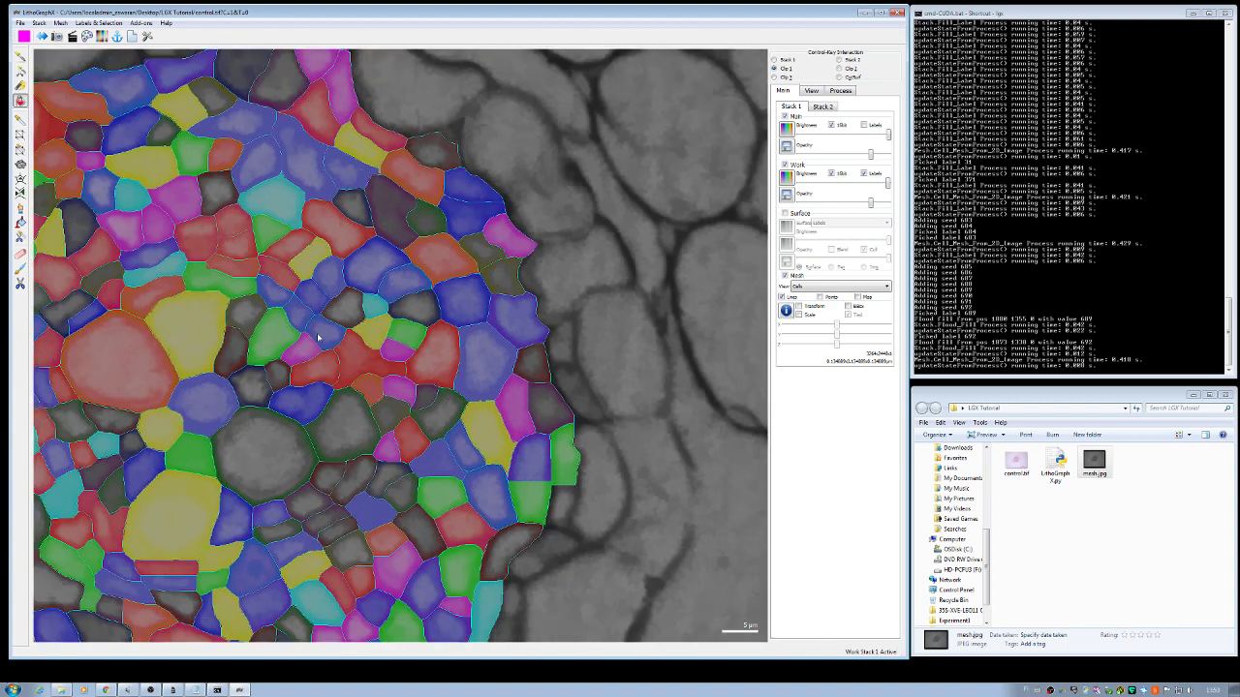
{"action": "scroll", "coordinate": [248, 308], "scroll_direction": "up", "scroll_amount": 4}
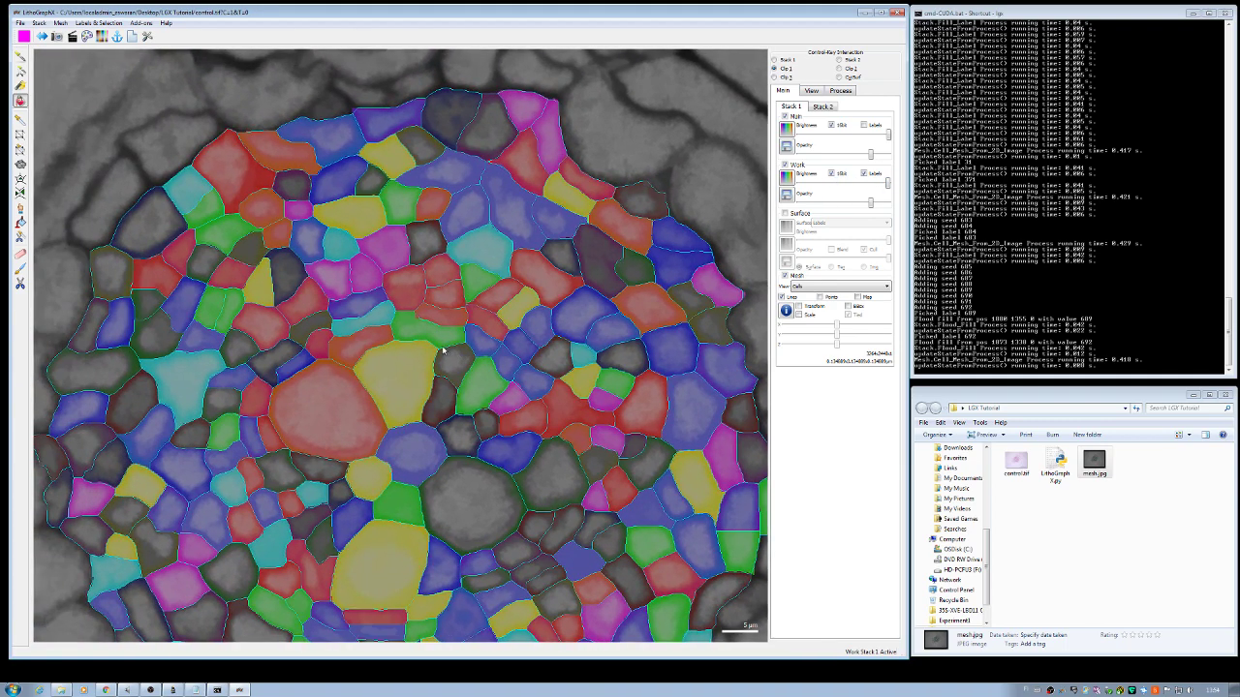
{"action": "scroll", "coordinate": [443, 351], "scroll_direction": "up", "scroll_amount": 3}
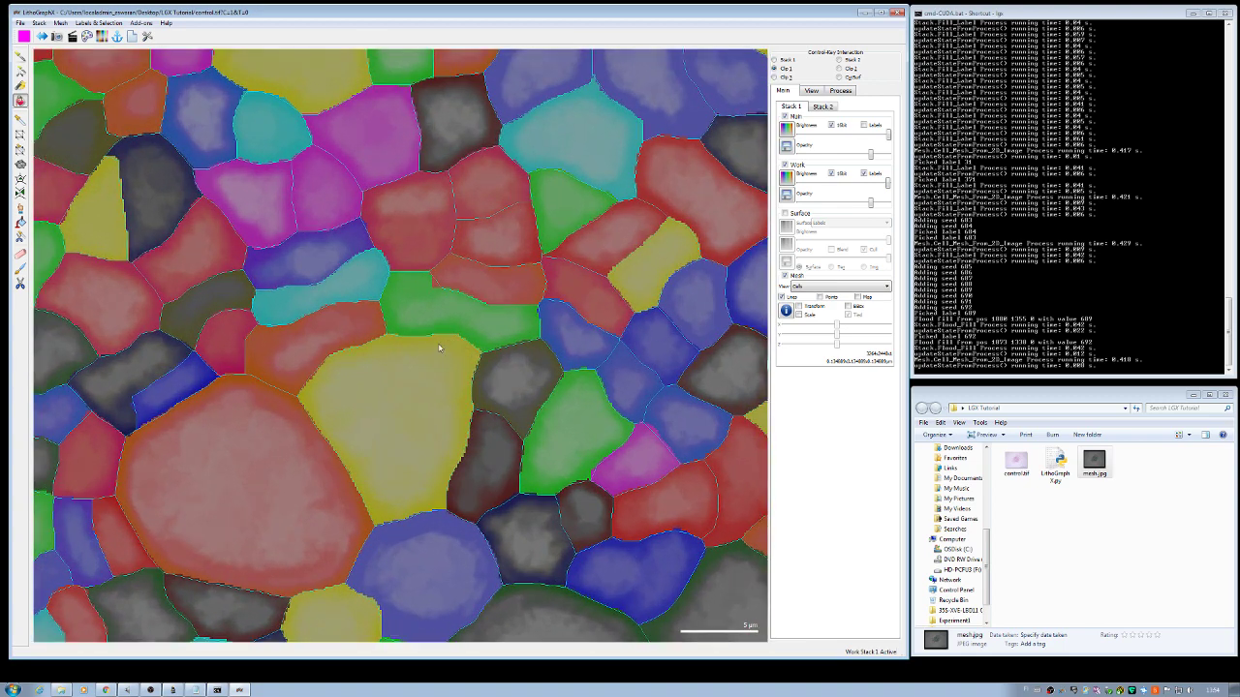
{"action": "scroll", "coordinate": [423, 207], "scroll_direction": "up", "scroll_amount": 4}
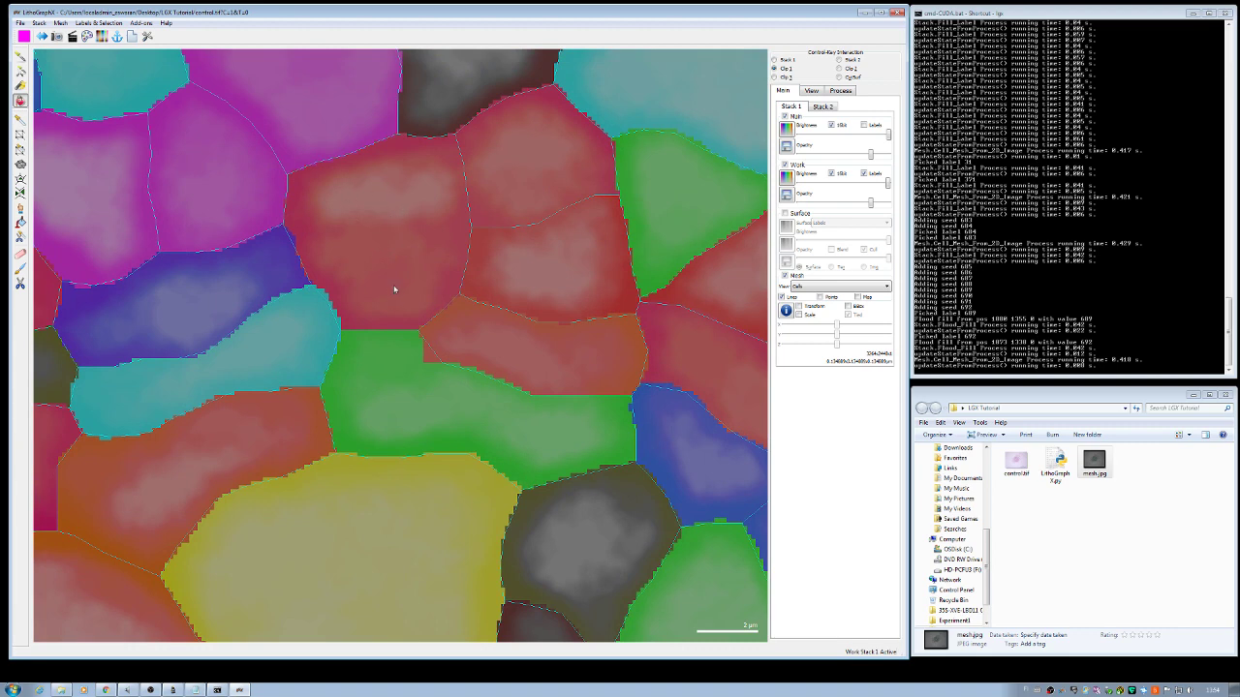
{"action": "scroll", "coordinate": [394, 289], "scroll_direction": "up", "scroll_amount": 1}
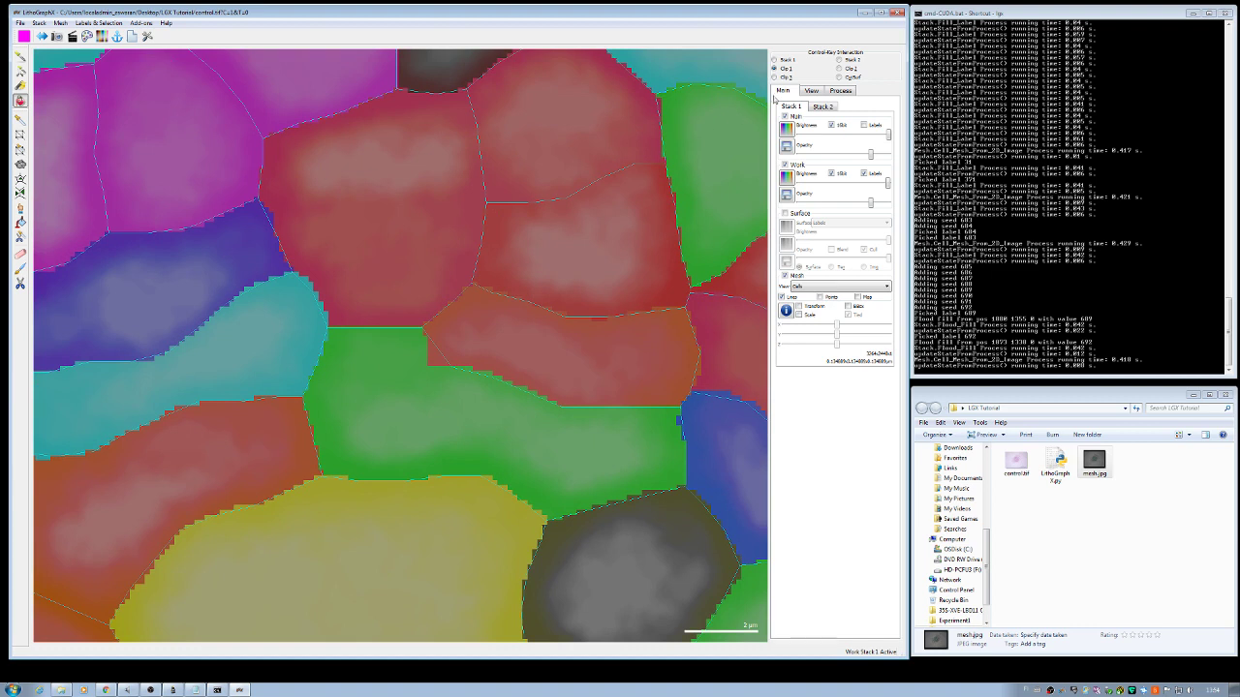
Step: Paint a new cyan cell with a new seed along the red cell's top, beside the green cell, then turn fill off
{"action": "left_click", "coordinate": [811, 91]}
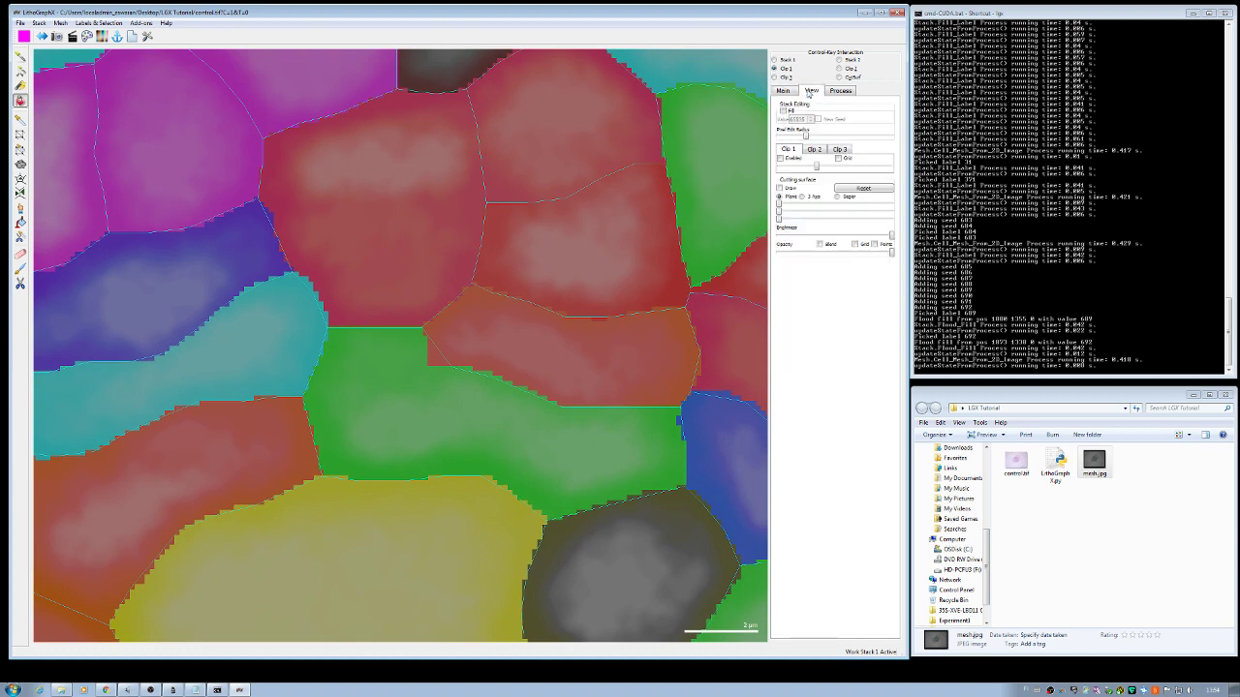
{"action": "left_click", "coordinate": [783, 112]}
{"action": "left_click", "coordinate": [21, 86]}
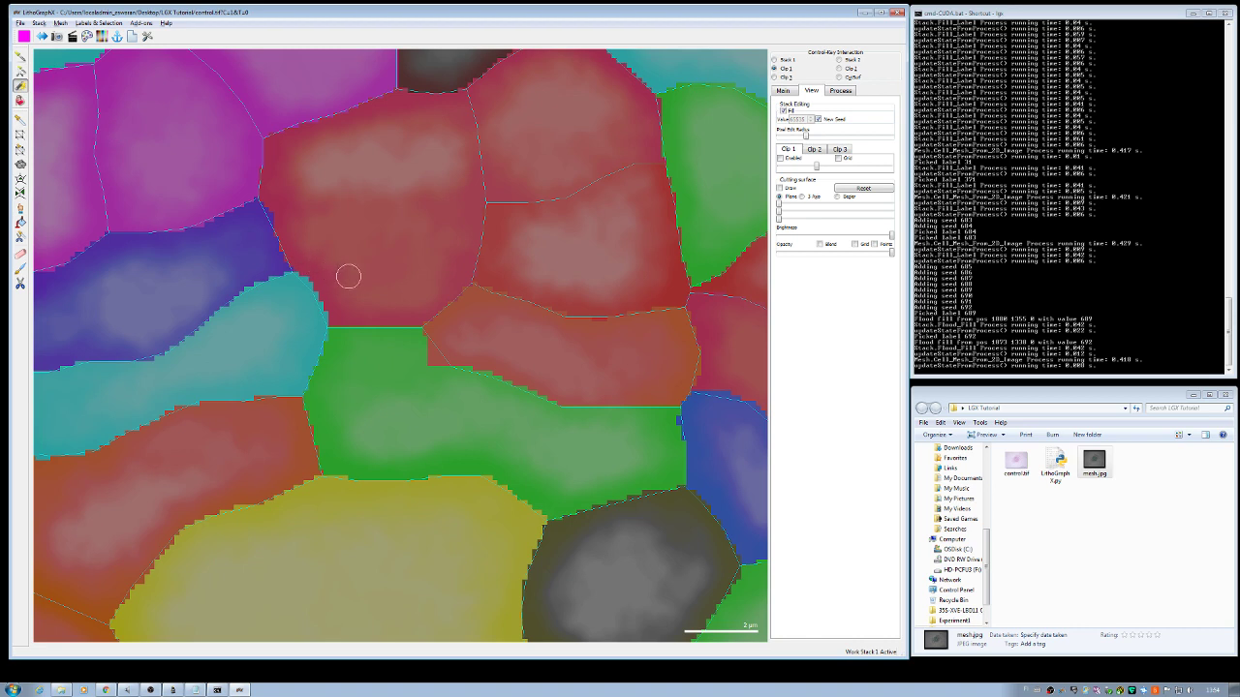
{"action": "left_click", "coordinate": [417, 316]}
{"action": "mouse_move", "coordinate": [417, 316]}
{"action": "left_mouse_down"}
{"action": "mouse_move", "coordinate": [329, 320]}
{"action": "mouse_move", "coordinate": [284, 250]}
{"action": "mouse_move", "coordinate": [279, 221]}
{"action": "mouse_move", "coordinate": [302, 210]}
{"action": "left_mouse_up"}
{"action": "mouse_move", "coordinate": [344, 211]}
{"action": "left_mouse_down"}
{"action": "mouse_move", "coordinate": [480, 206]}
{"action": "mouse_move", "coordinate": [469, 270]}
{"action": "mouse_move", "coordinate": [440, 300]}
{"action": "mouse_move", "coordinate": [426, 306]}
{"action": "mouse_move", "coordinate": [460, 223]}
{"action": "mouse_move", "coordinate": [404, 304]}
{"action": "mouse_move", "coordinate": [435, 219]}
{"action": "mouse_move", "coordinate": [295, 225]}
{"action": "mouse_move", "coordinate": [351, 302]}
{"action": "mouse_move", "coordinate": [398, 294]}
{"action": "mouse_move", "coordinate": [404, 238]}
{"action": "mouse_move", "coordinate": [329, 241]}
{"action": "mouse_move", "coordinate": [357, 288]}
{"action": "mouse_move", "coordinate": [386, 280]}
{"action": "mouse_move", "coordinate": [379, 262]}
{"action": "mouse_move", "coordinate": [357, 259]}
{"action": "left_mouse_up"}
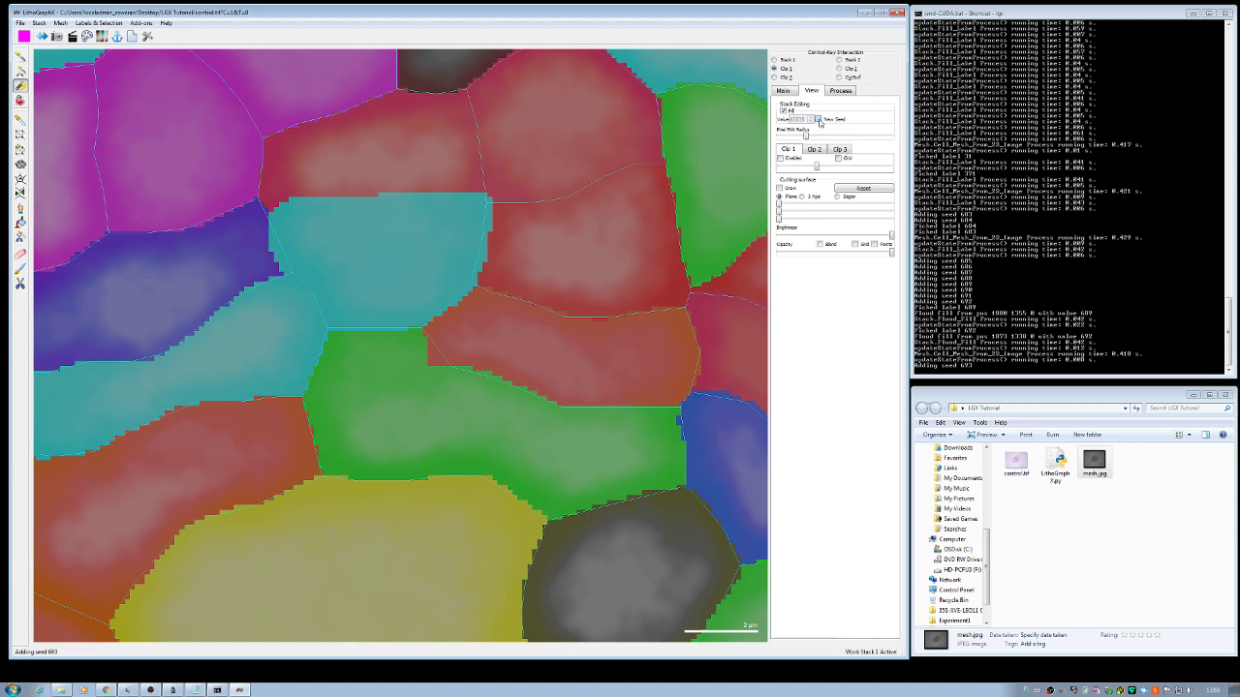
{"action": "left_click", "coordinate": [783, 110]}
Step: Rebuild the mesh with Cell Mesh From 2D Image, then toggle Surface and Work labels to check it
{"action": "left_click", "coordinate": [835, 92]}
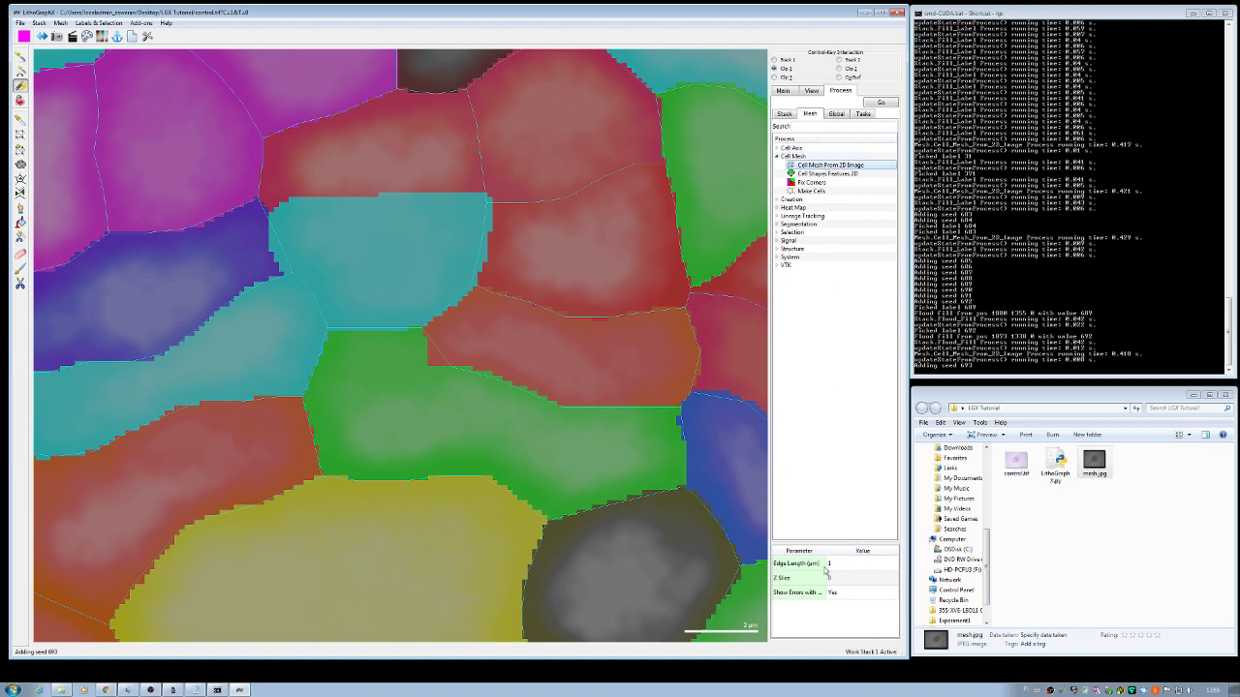
{"action": "left_click", "coordinate": [880, 103]}
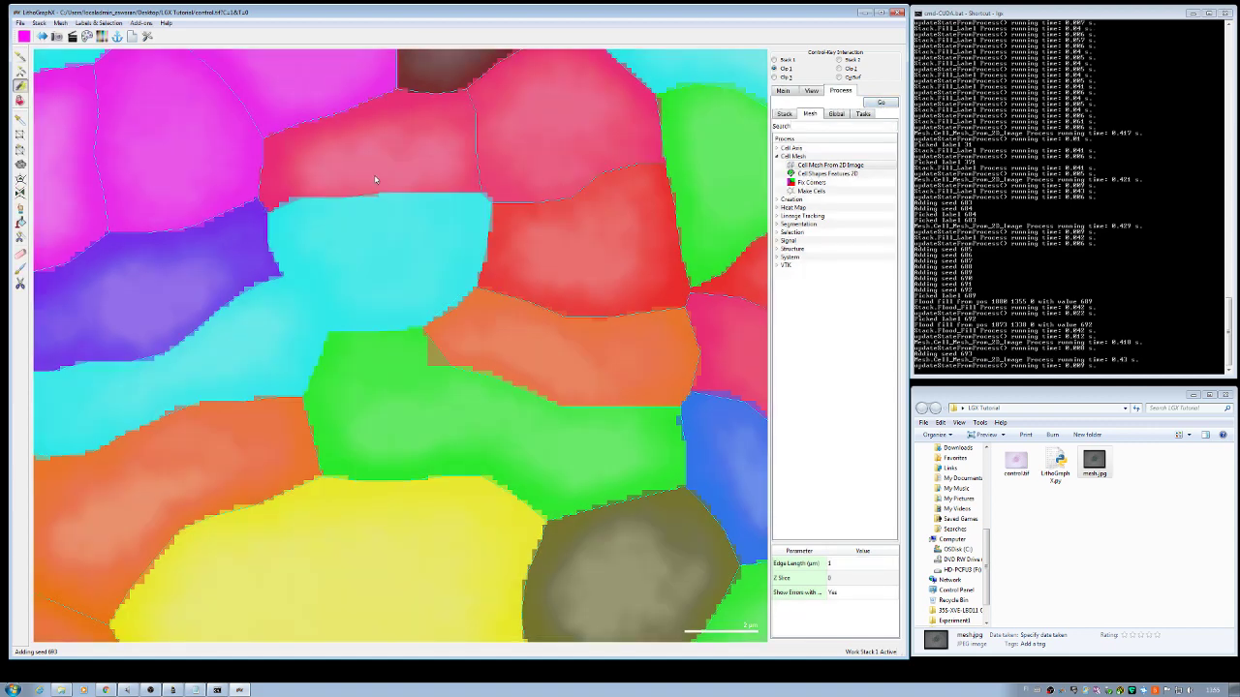
{"action": "left_click", "coordinate": [785, 92]}
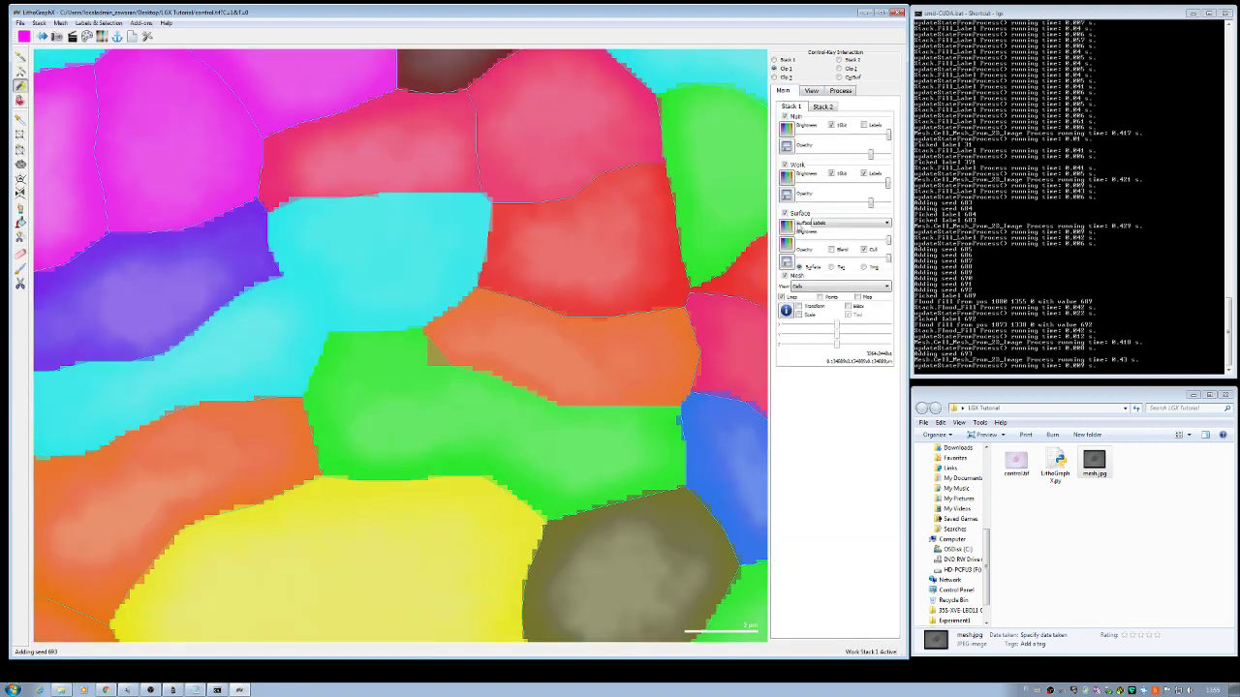
{"action": "left_click", "coordinate": [785, 213]}
{"action": "left_click", "coordinate": [784, 164]}
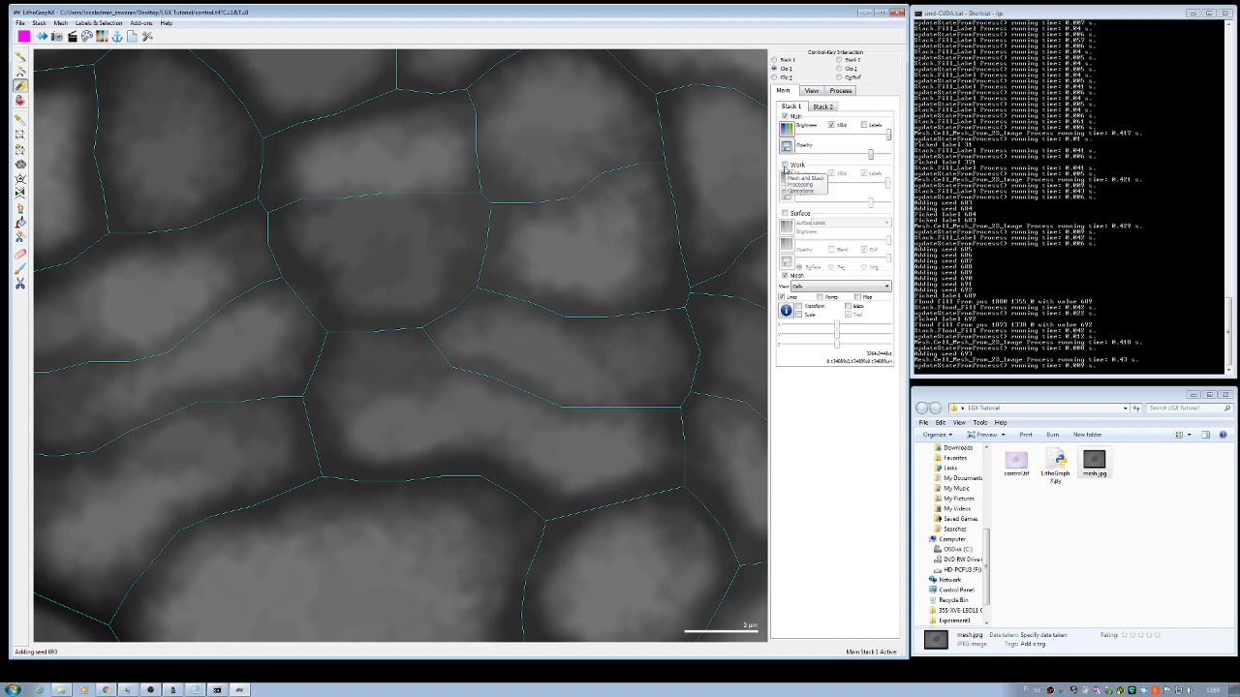
{"action": "left_click", "coordinate": [785, 167]}
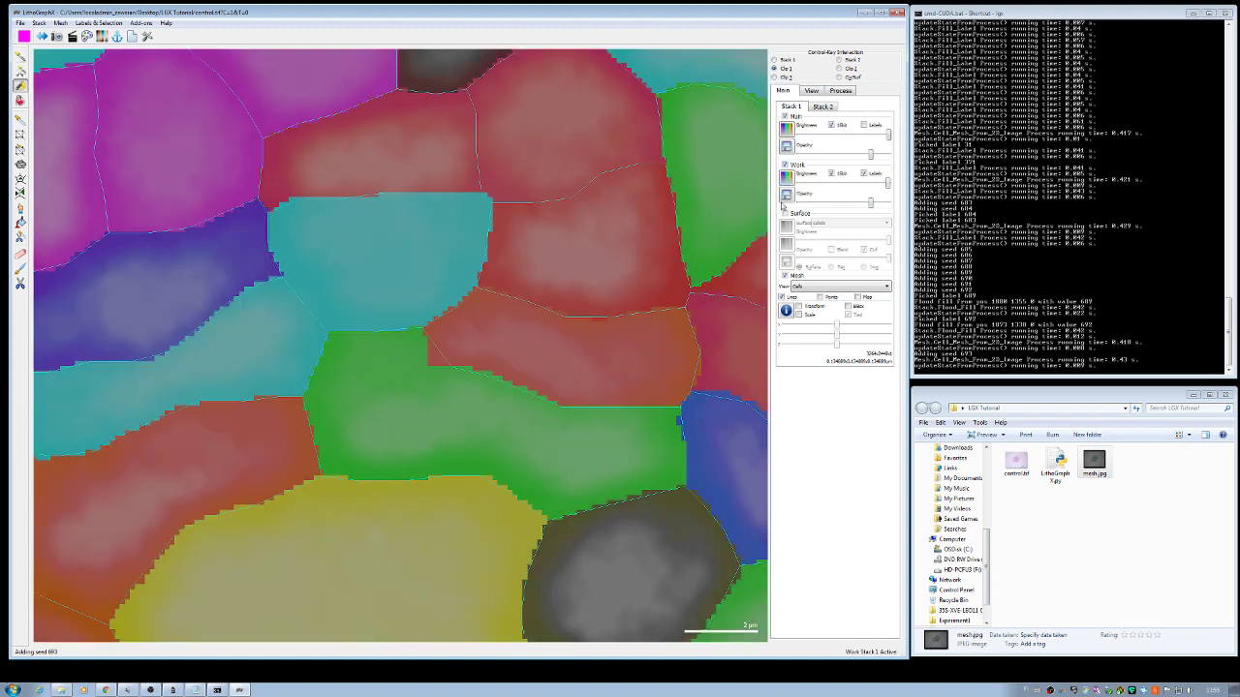
{"action": "left_click", "coordinate": [785, 213]}
Step: Zoom out over the whole labelled cross-section and bring up the stack save dialog
{"action": "scroll", "coordinate": [628, 374], "scroll_direction": "down", "scroll_amount": 6}
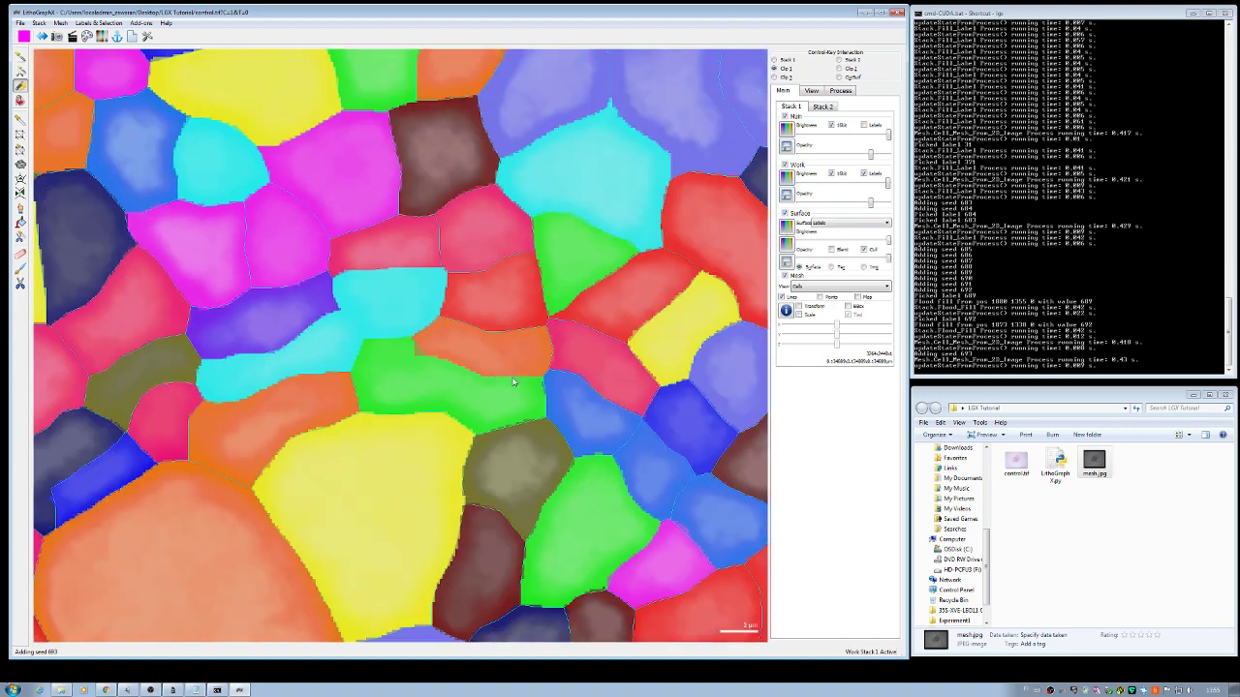
{"action": "scroll", "coordinate": [513, 383], "scroll_direction": "down", "scroll_amount": 3}
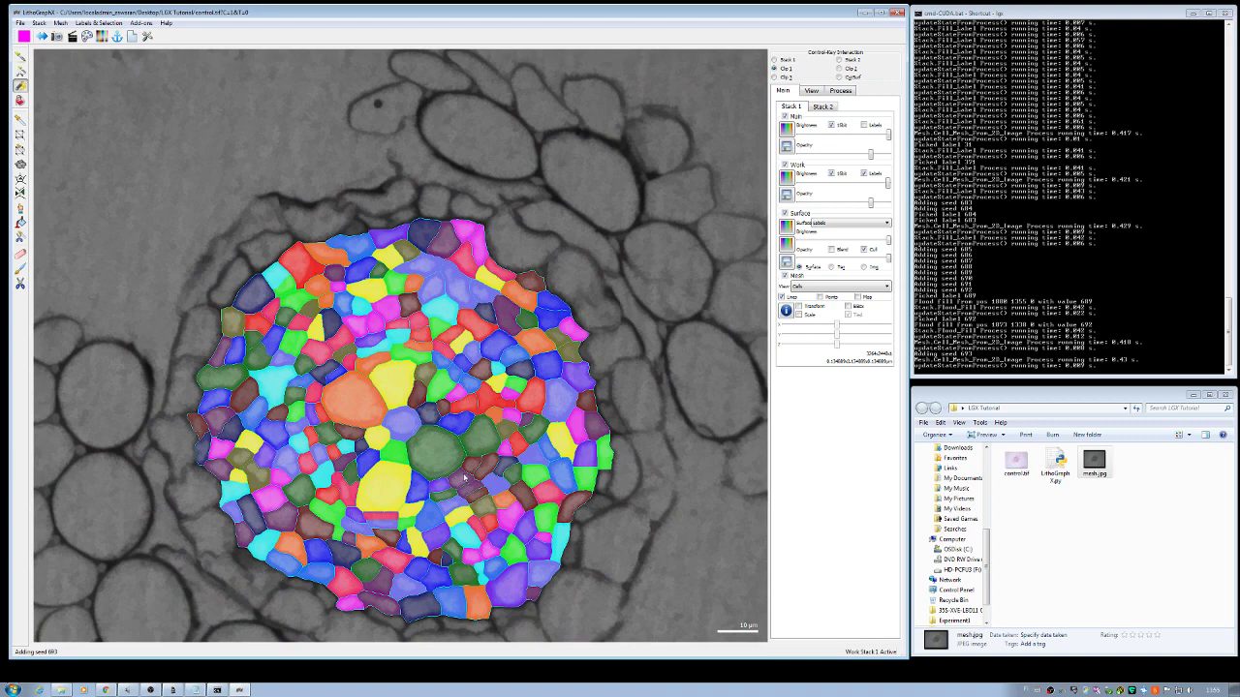
{"action": "scroll", "coordinate": [464, 476], "scroll_direction": "down", "scroll_amount": 6}
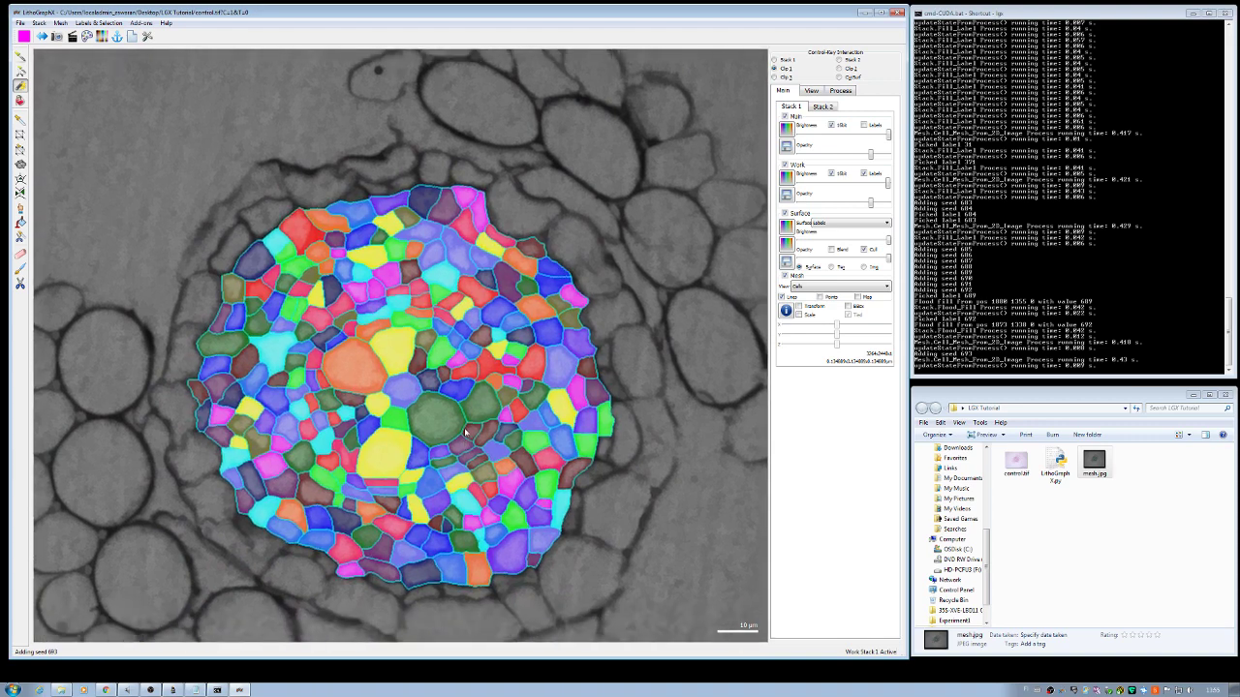
{"action": "scroll", "coordinate": [465, 423], "scroll_direction": "up", "scroll_amount": 1}
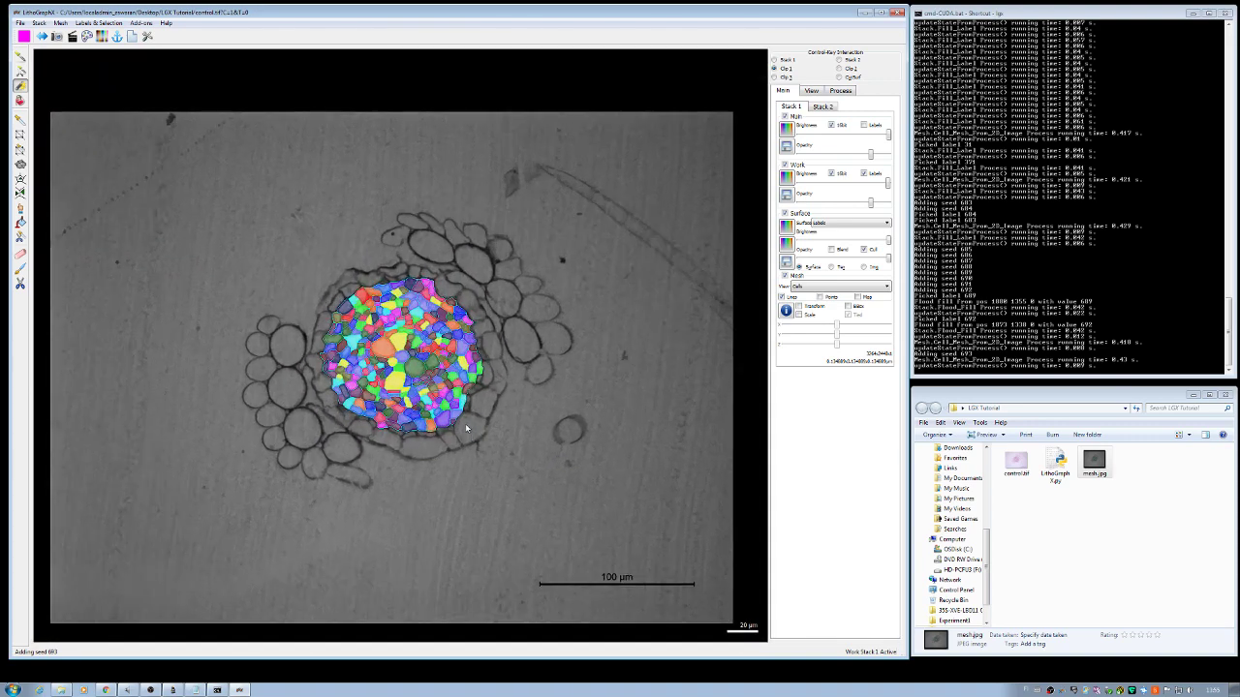
{"action": "left_click", "coordinate": [787, 150]}
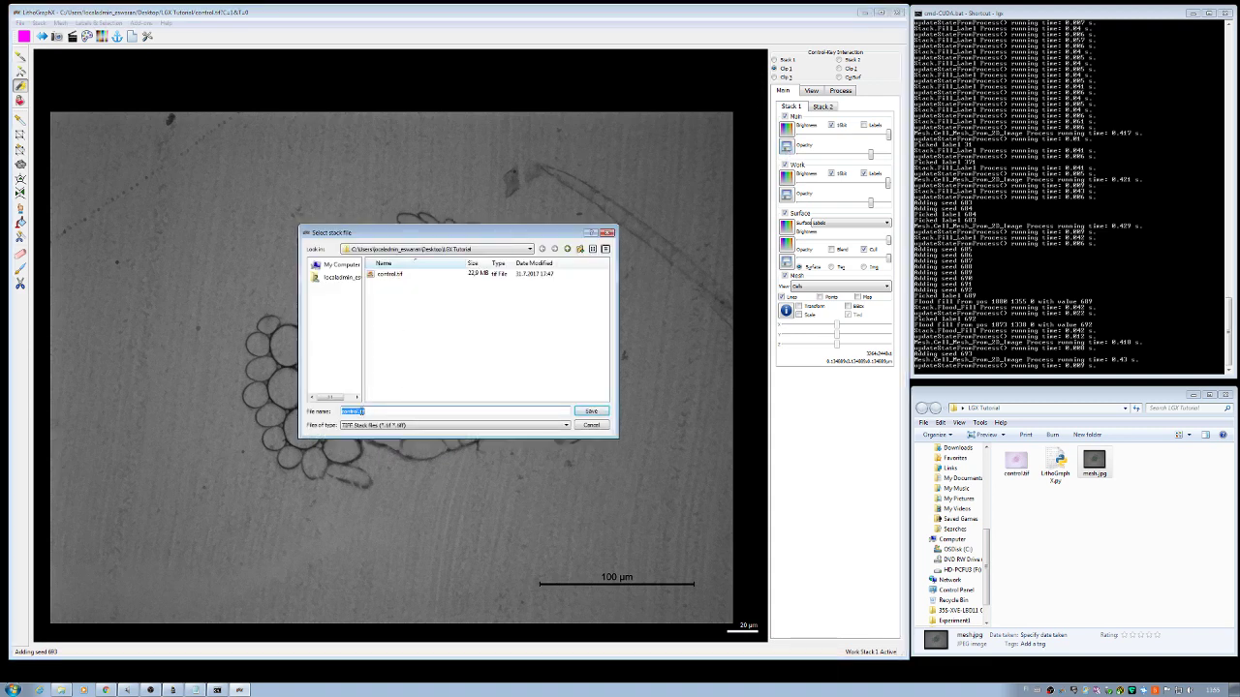
Step: Save the main stack as control_mesh.tif
{"action": "left_click", "coordinate": [474, 411]}
{"action": "type", "text": "_mesh"}
{"action": "key", "text": "Return"}
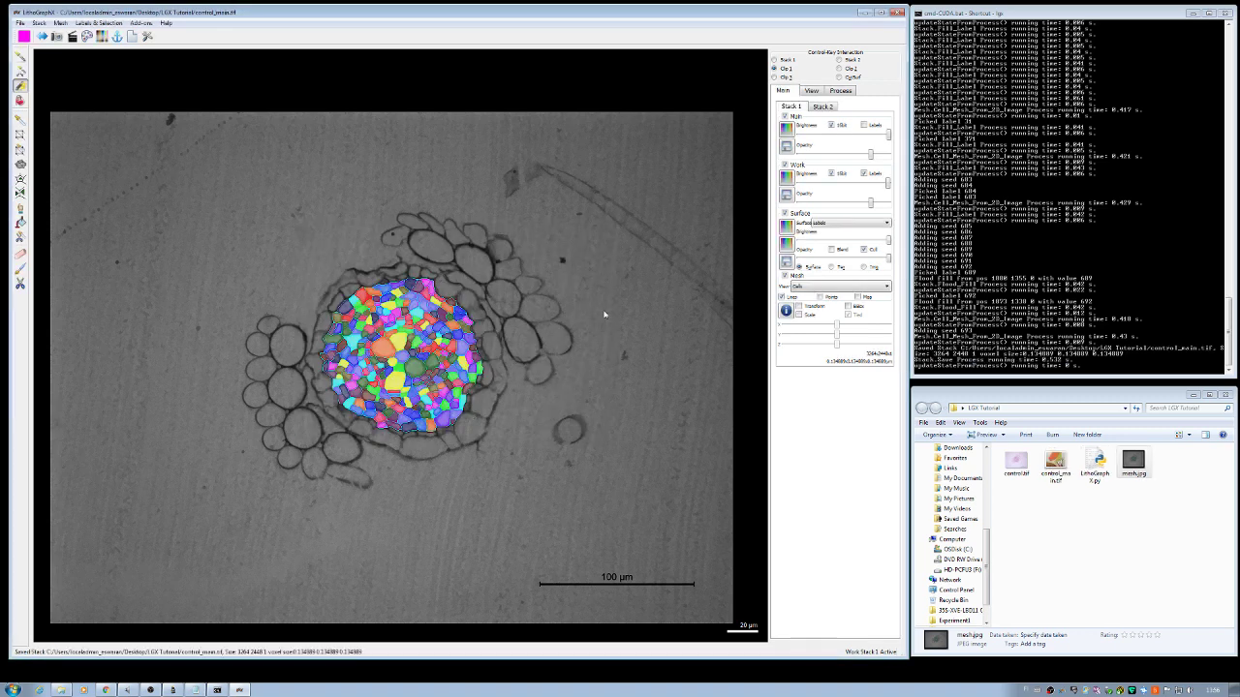
Step: Save the work stack as control_work.tif
{"action": "left_click", "coordinate": [787, 196]}
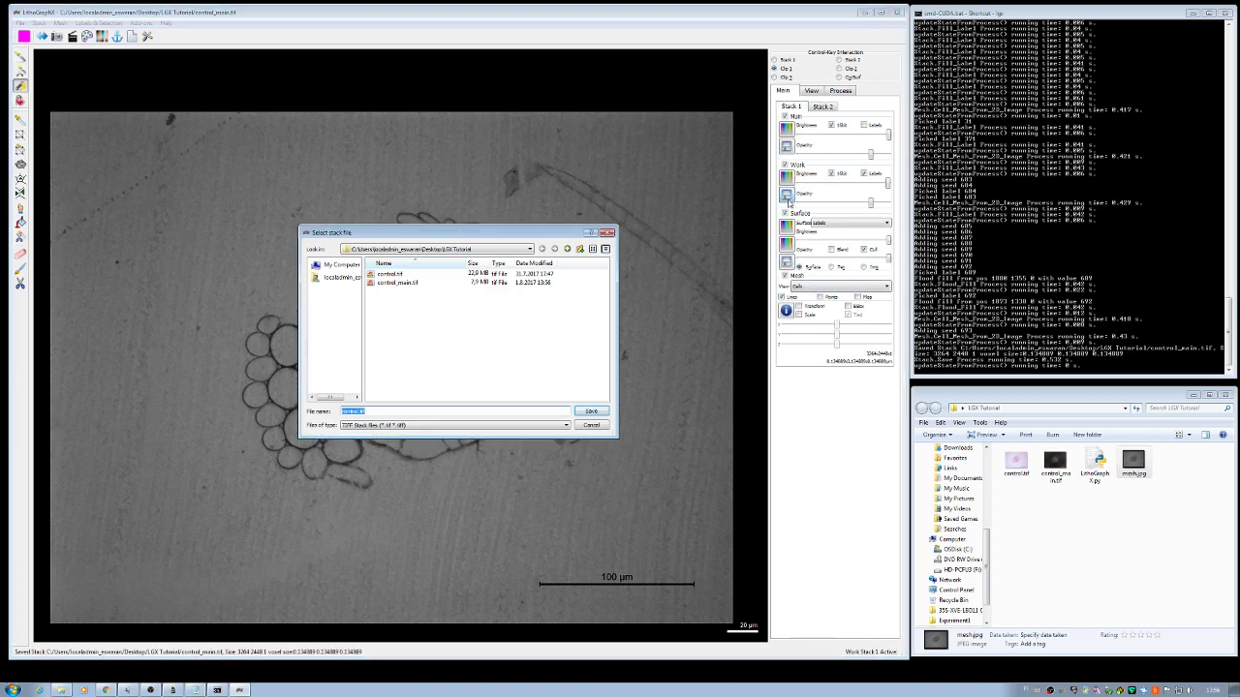
{"action": "left_click", "coordinate": [351, 411]}
{"action": "type", "text": "_mesh"}
{"action": "key", "text": "Return"}
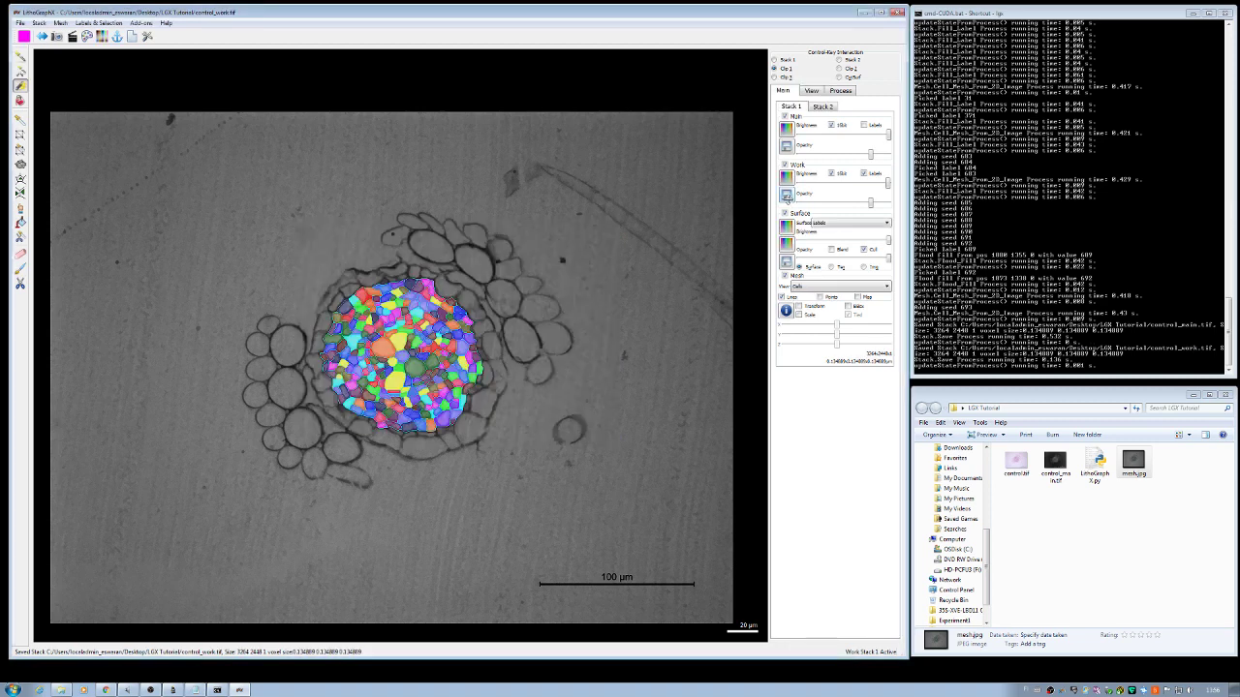
Step: Save the coloured cell mesh under the file name control_mesh.ply through the Save mesh dialog
{"action": "left_click", "coordinate": [785, 262]}
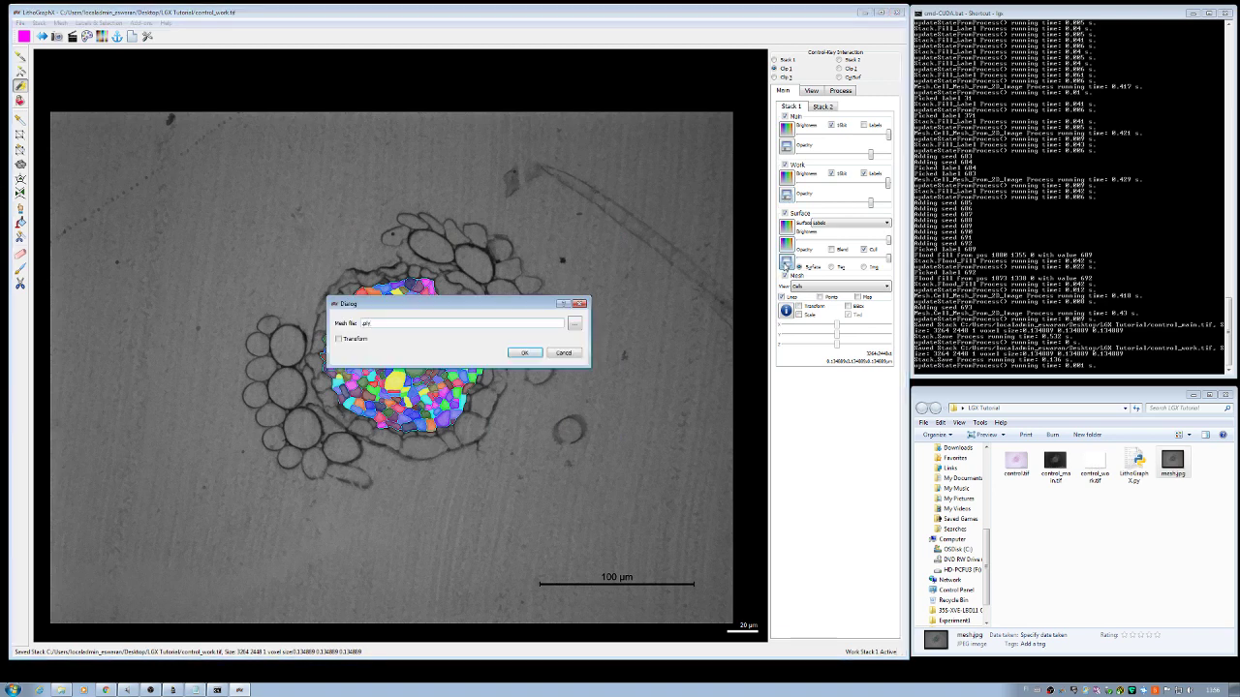
{"action": "left_click", "coordinate": [574, 324]}
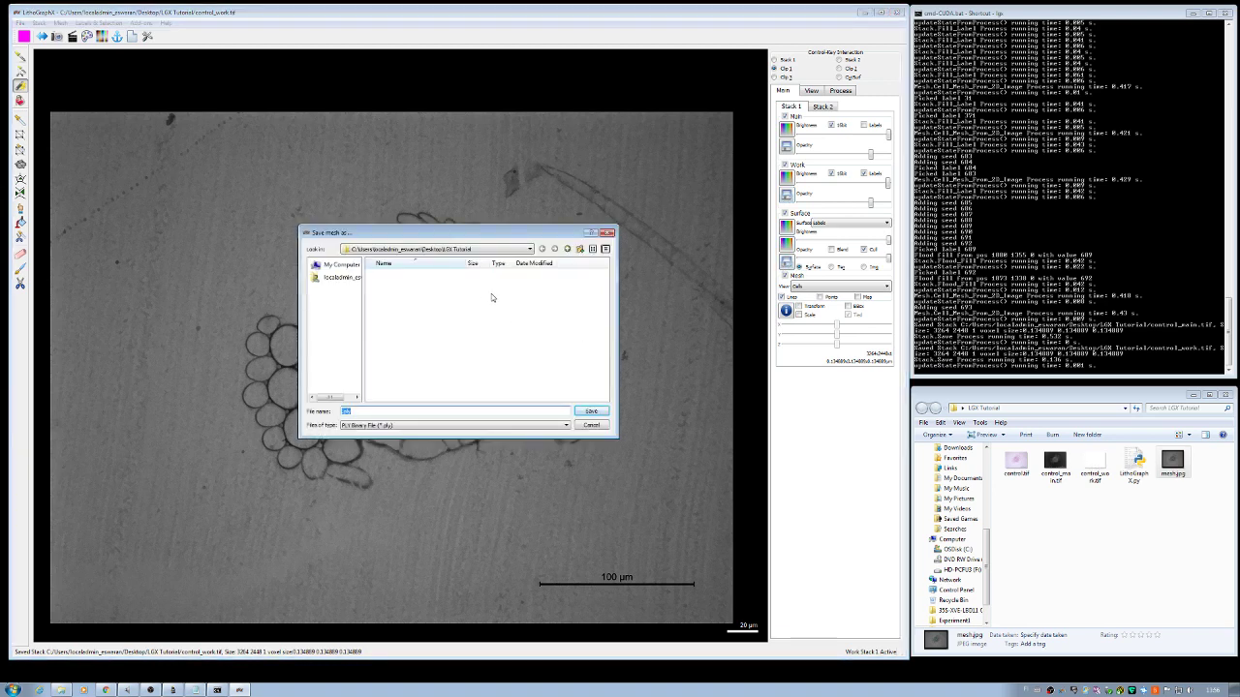
{"action": "left_click", "coordinate": [385, 411]}
{"action": "type", "text": "control_mesh.ply"}
{"action": "key", "text": "Return"}
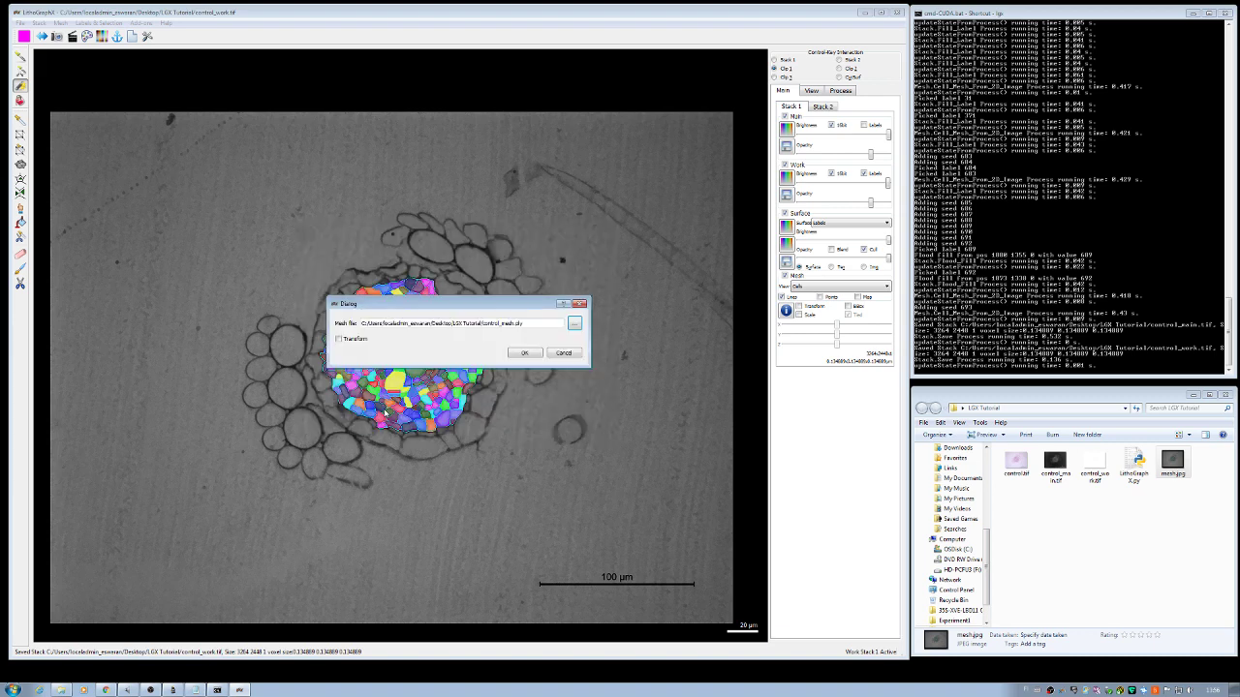
{"action": "left_click", "coordinate": [526, 354]}
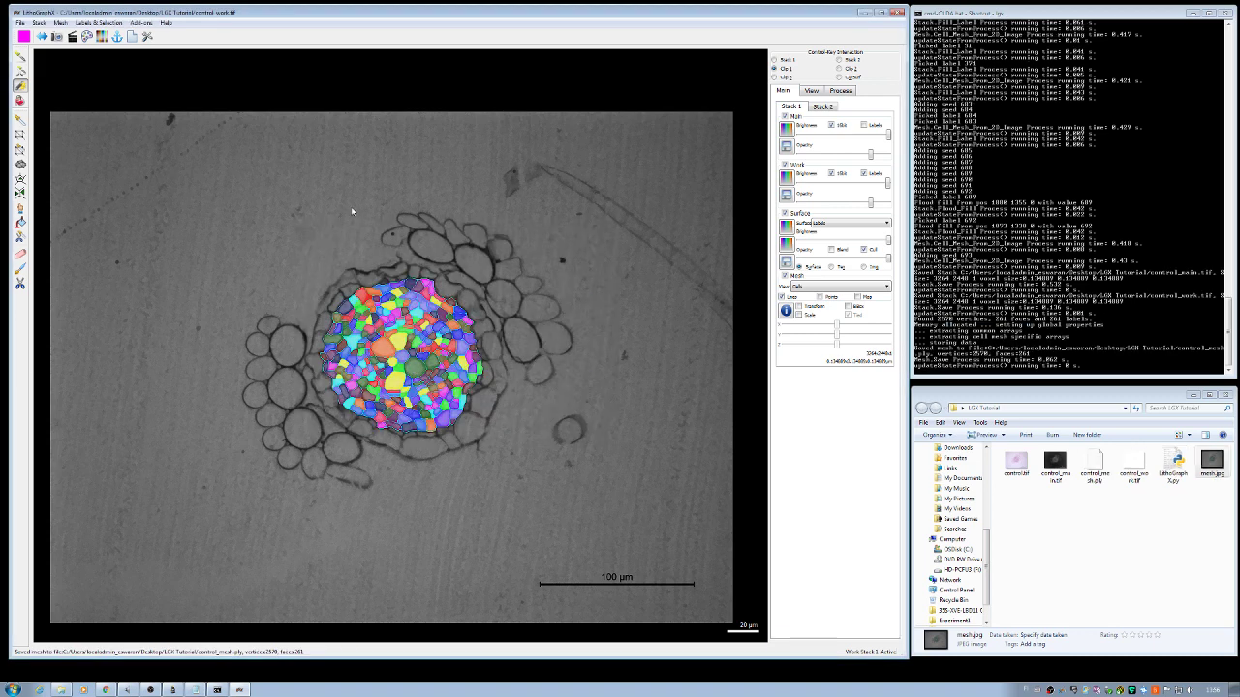
{"action": "left_click", "coordinate": [20, 22]}
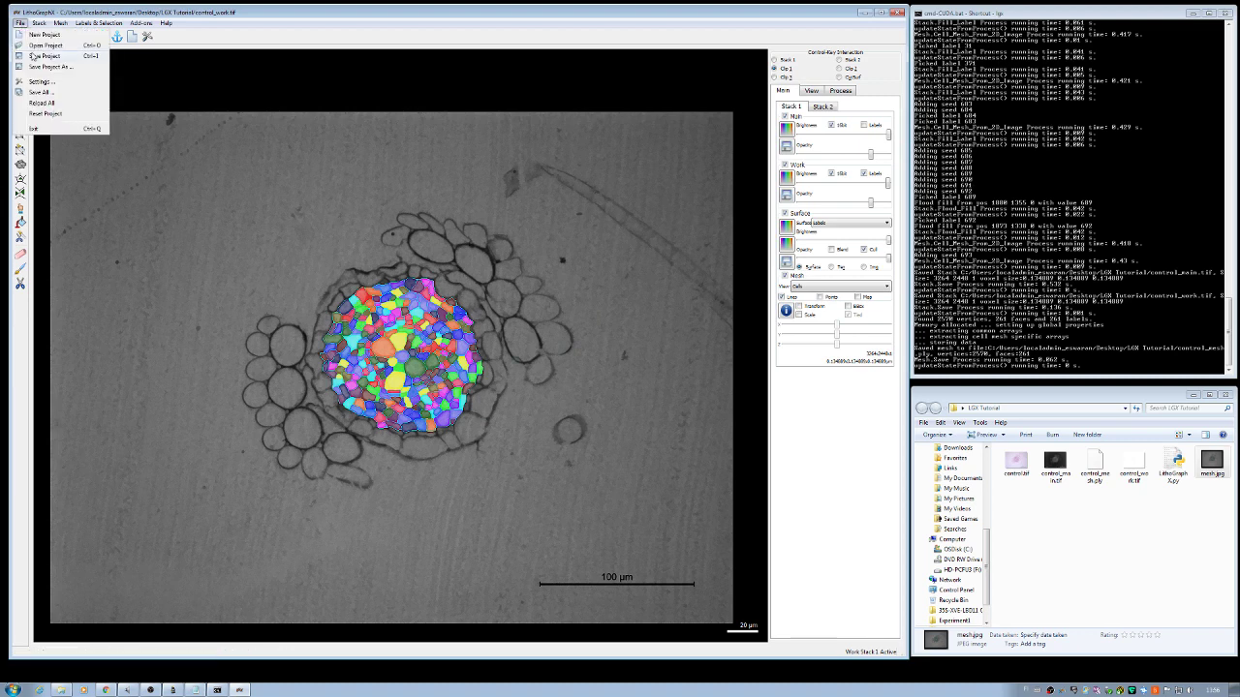
Step: Save the project as control_mesh.lgxp and bring up the list of processes
{"action": "left_click", "coordinate": [34, 56]}
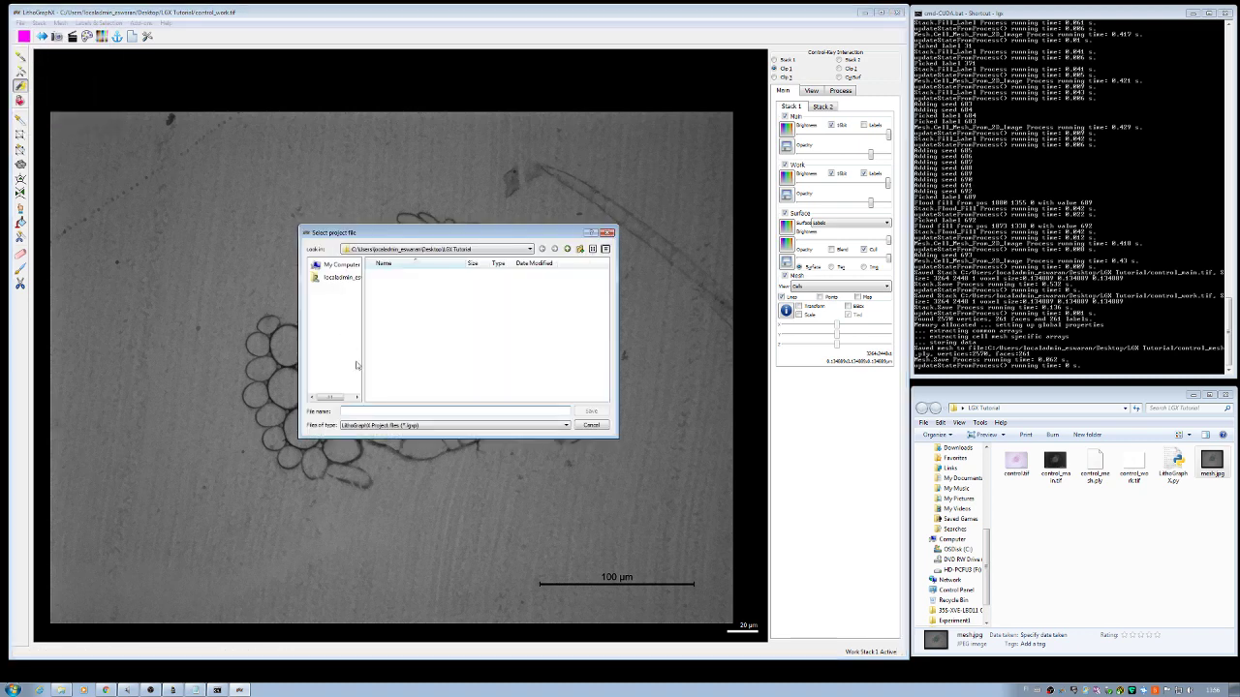
{"action": "type", "text": "control_mesh"}
{"action": "left_click", "coordinate": [582, 414]}
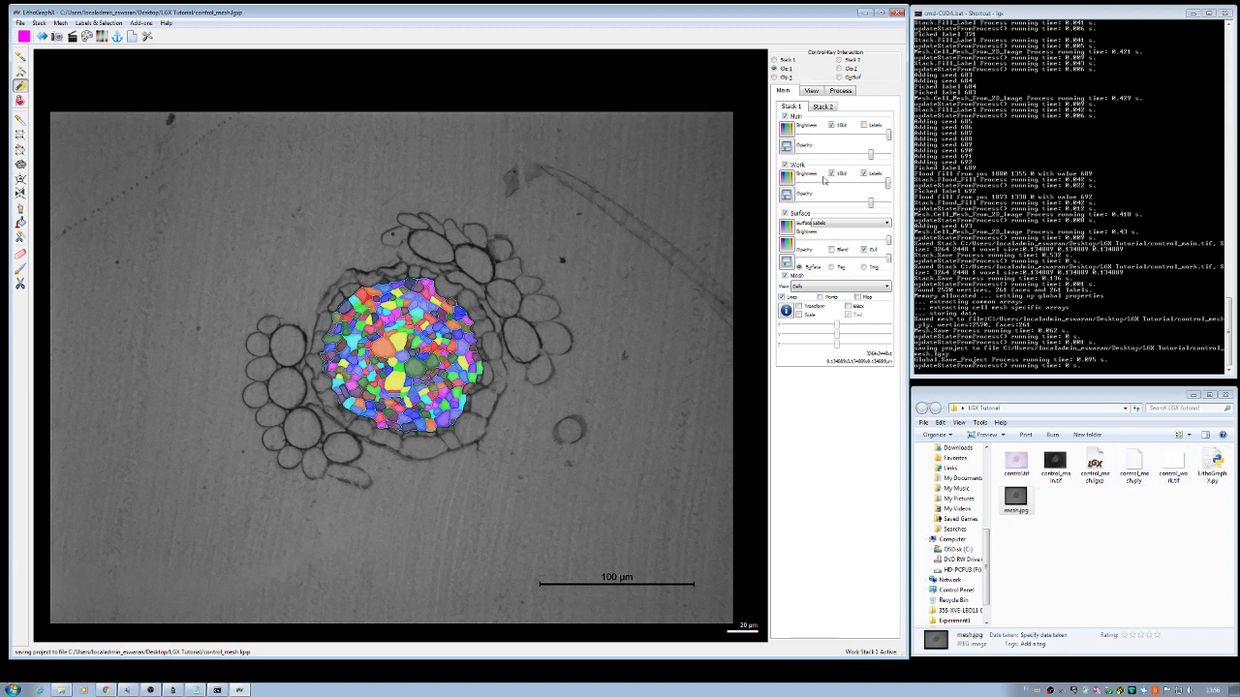
{"action": "left_click", "coordinate": [840, 91]}
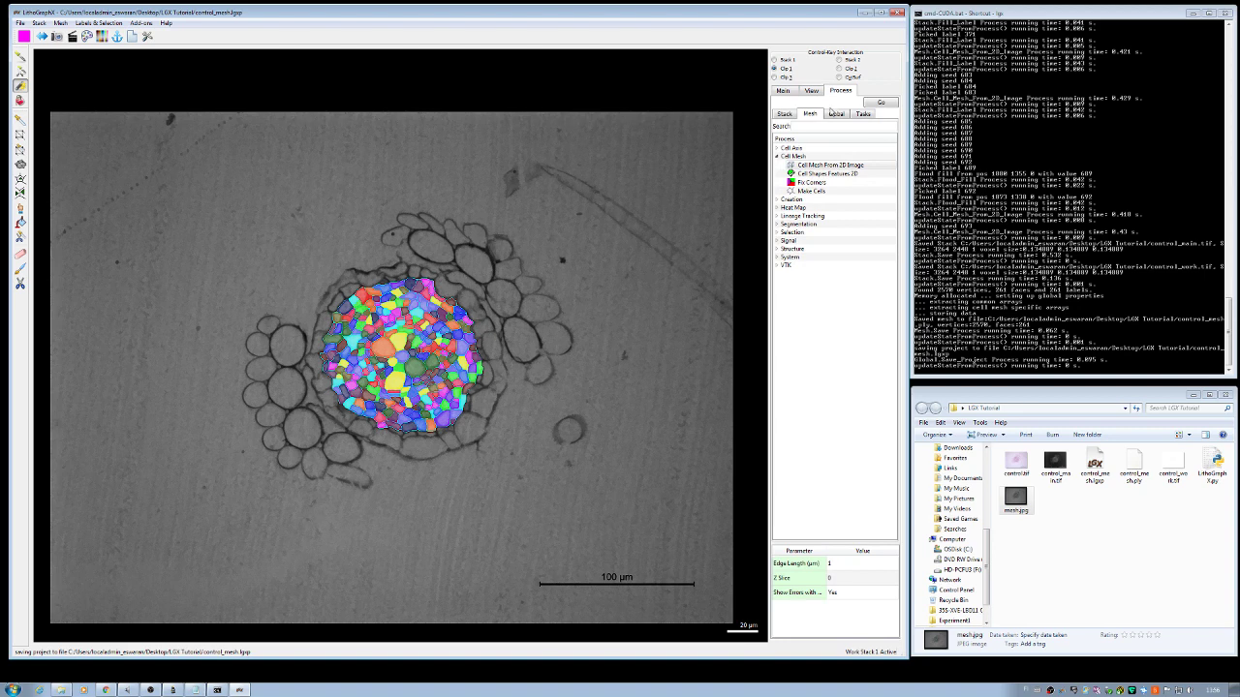
Step: Run Cell Shapes Features 2D and export its results to 'Control_cell numbers.csv'
{"action": "left_click", "coordinate": [839, 180]}
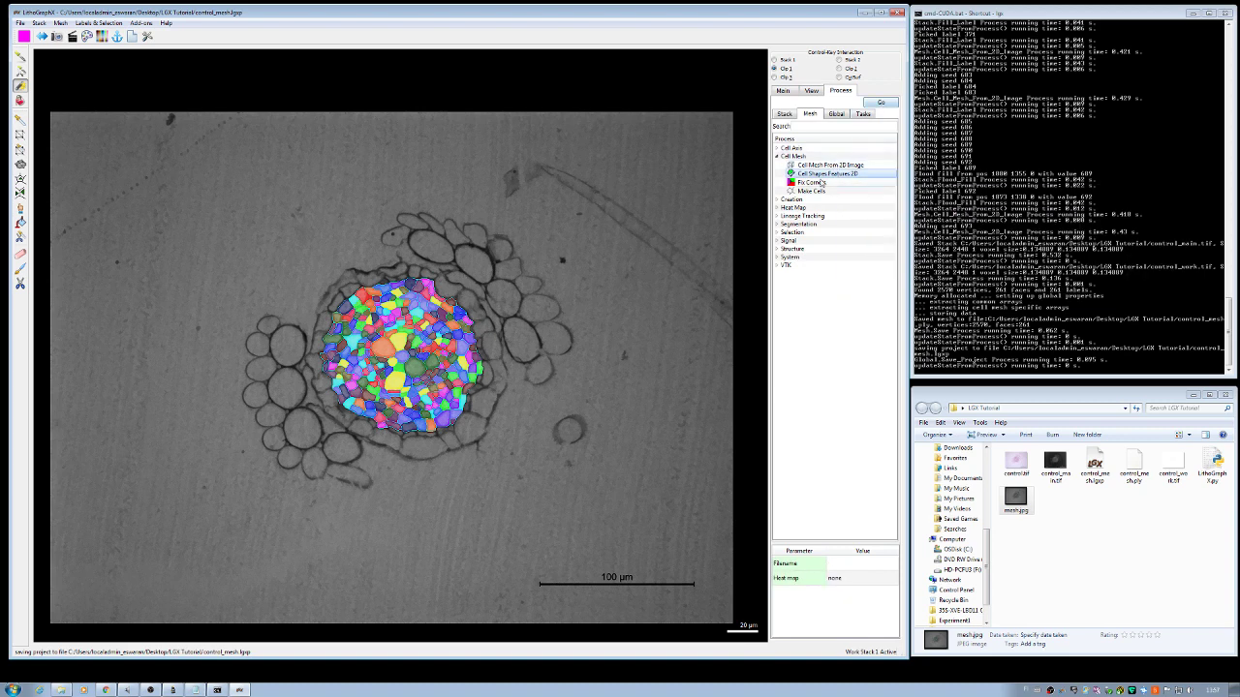
{"action": "left_click", "coordinate": [887, 103]}
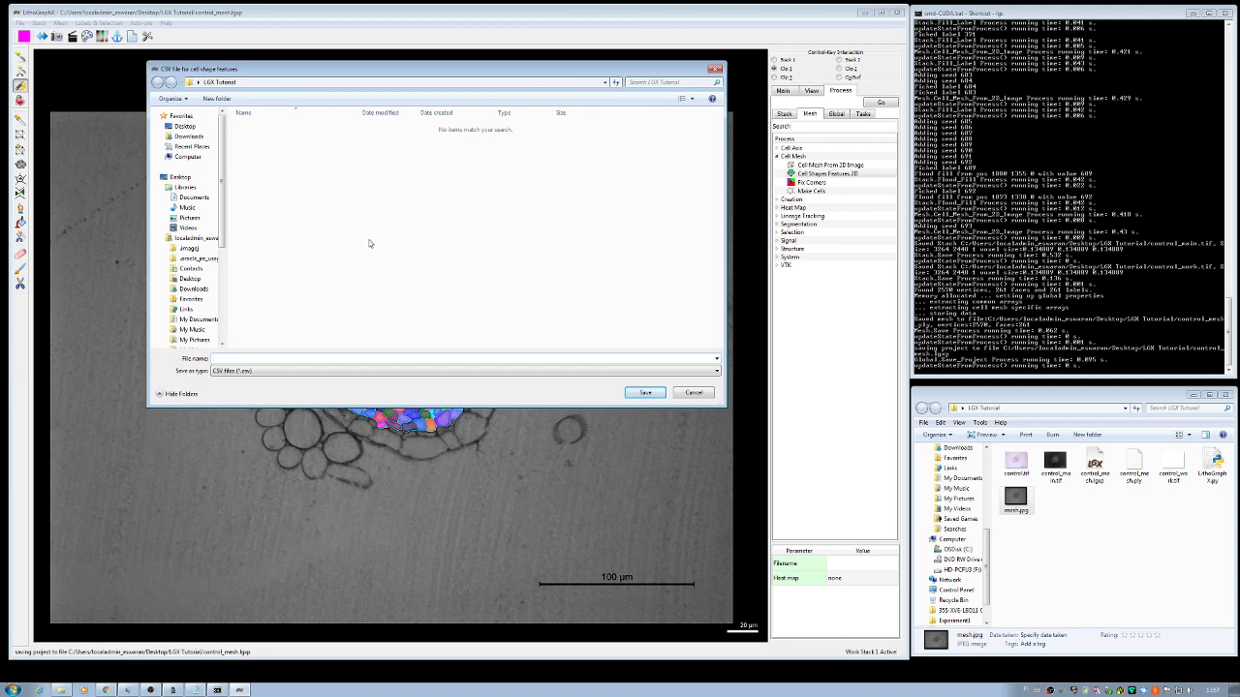
{"action": "type", "text": "c"}
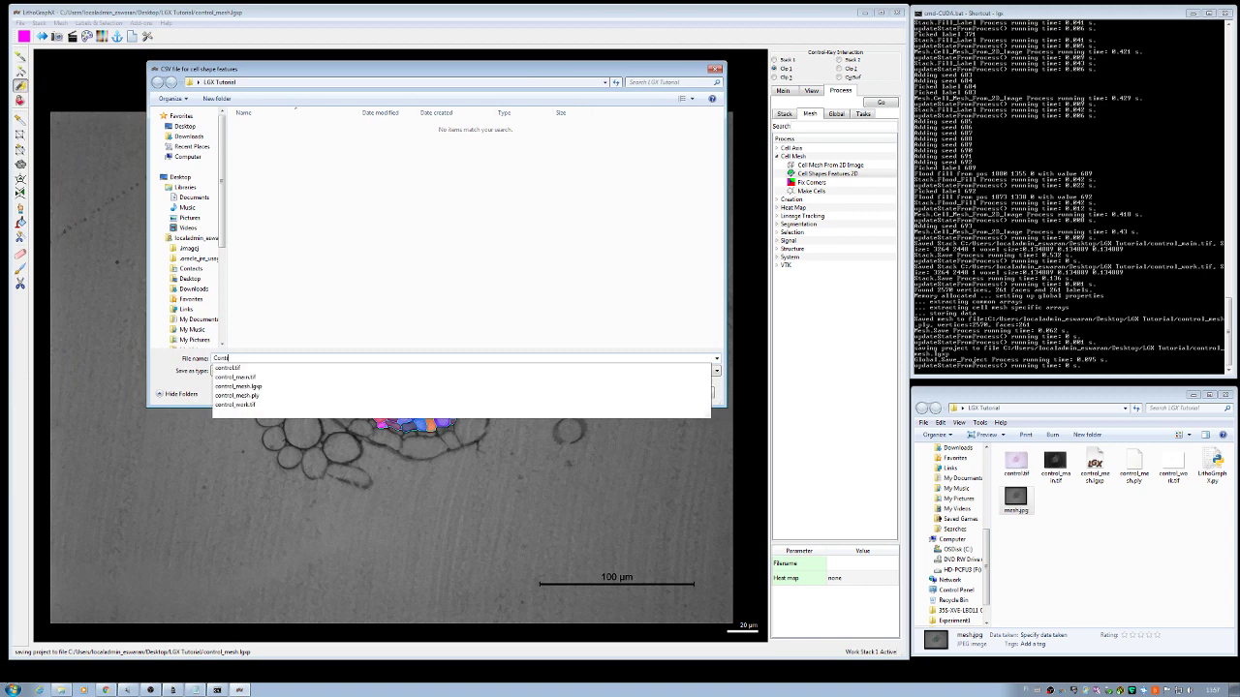
{"action": "type", "text": "ontrol_"}
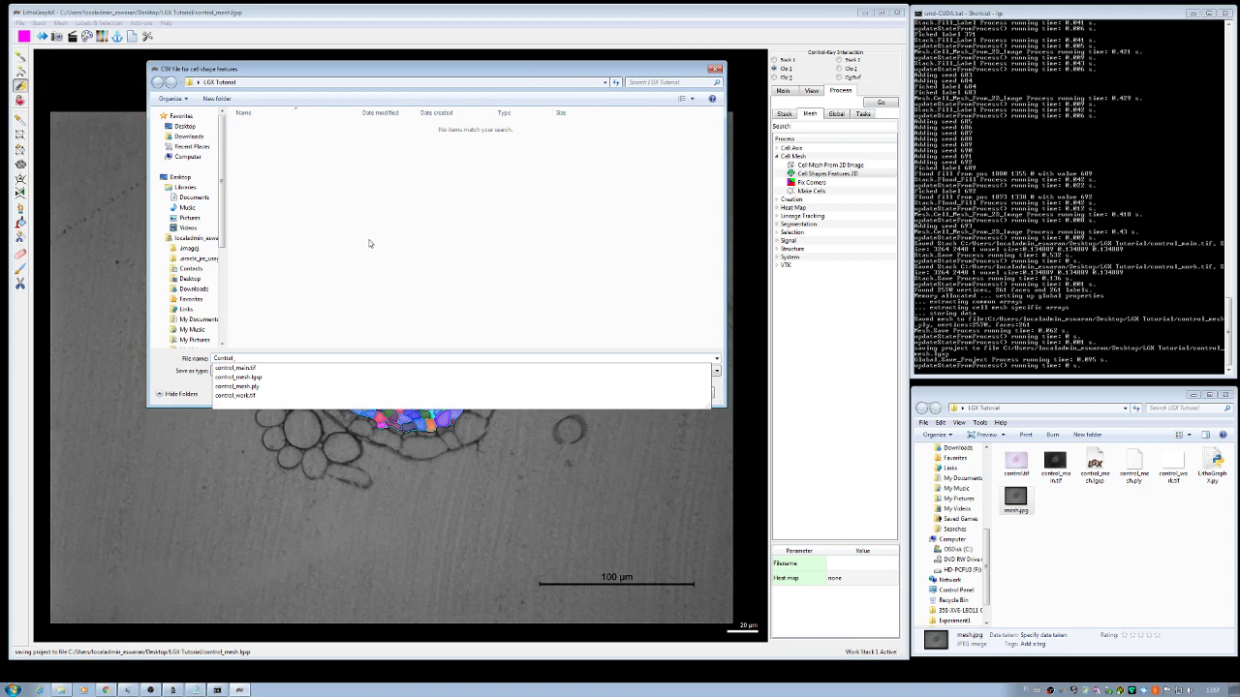
{"action": "type", "text": "cell numbers"}
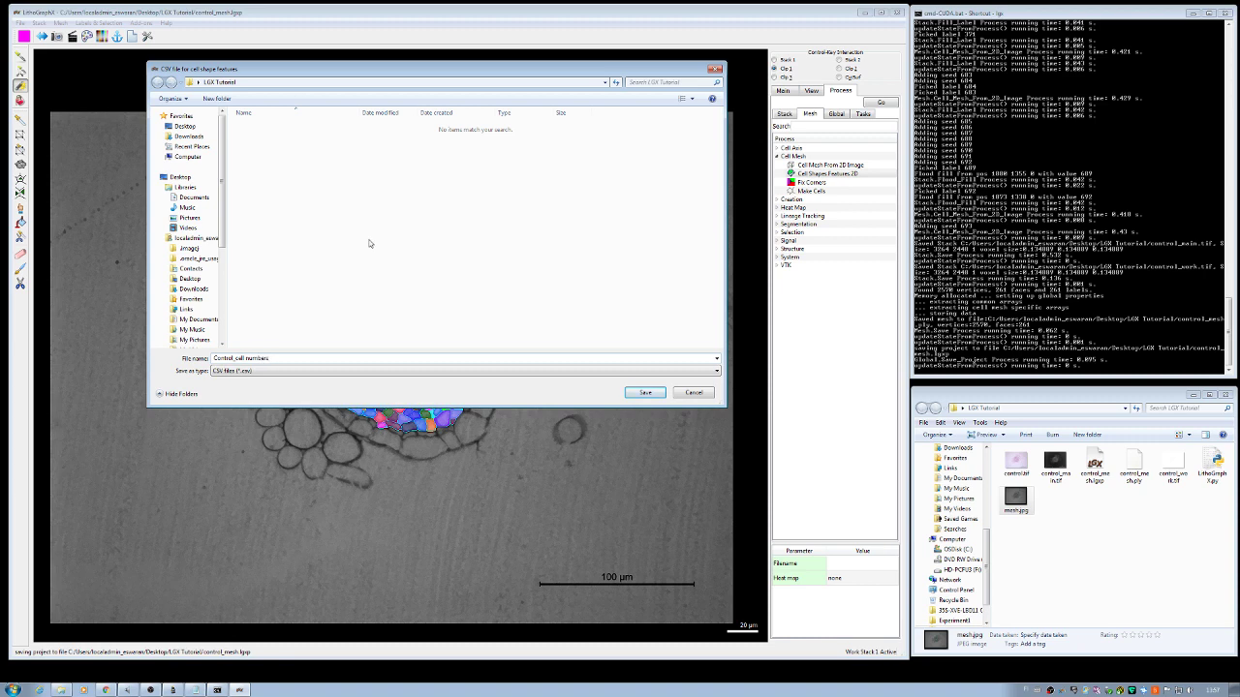
{"action": "key", "text": "Return"}
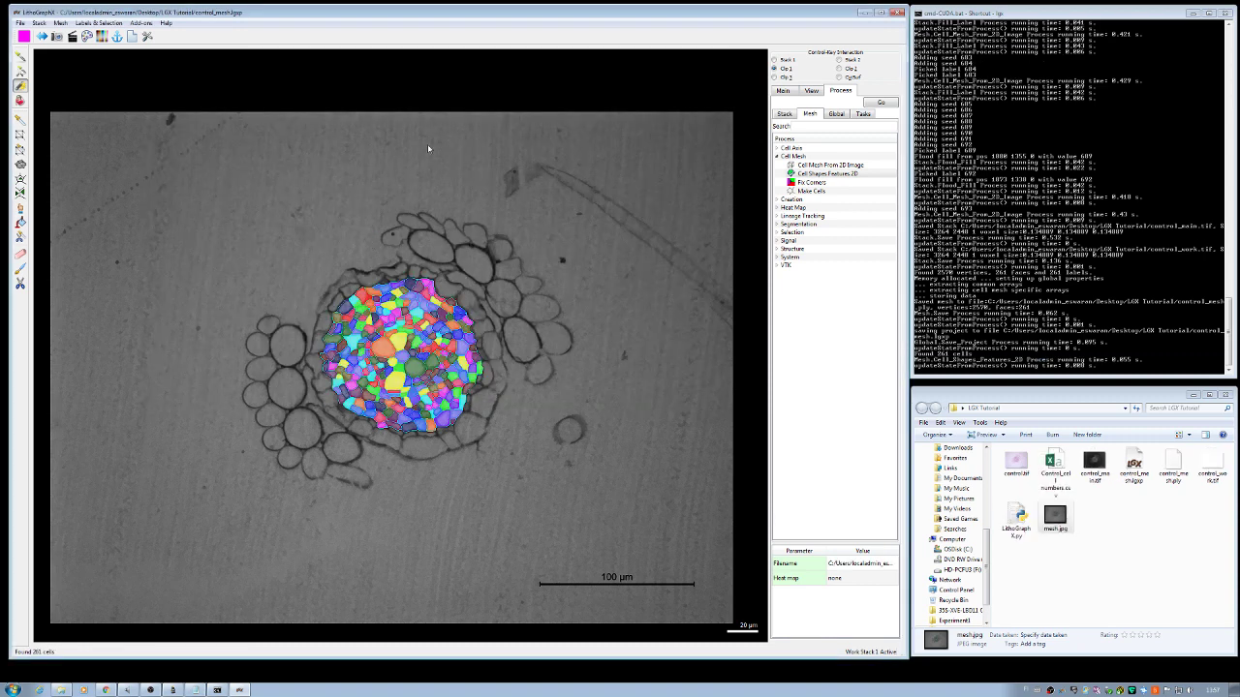
Step: Open Control_cell numbers.csv in Excel and select column A
{"action": "left_click", "coordinate": [1053, 463]}
{"action": "double_click", "coordinate": [1054, 463]}
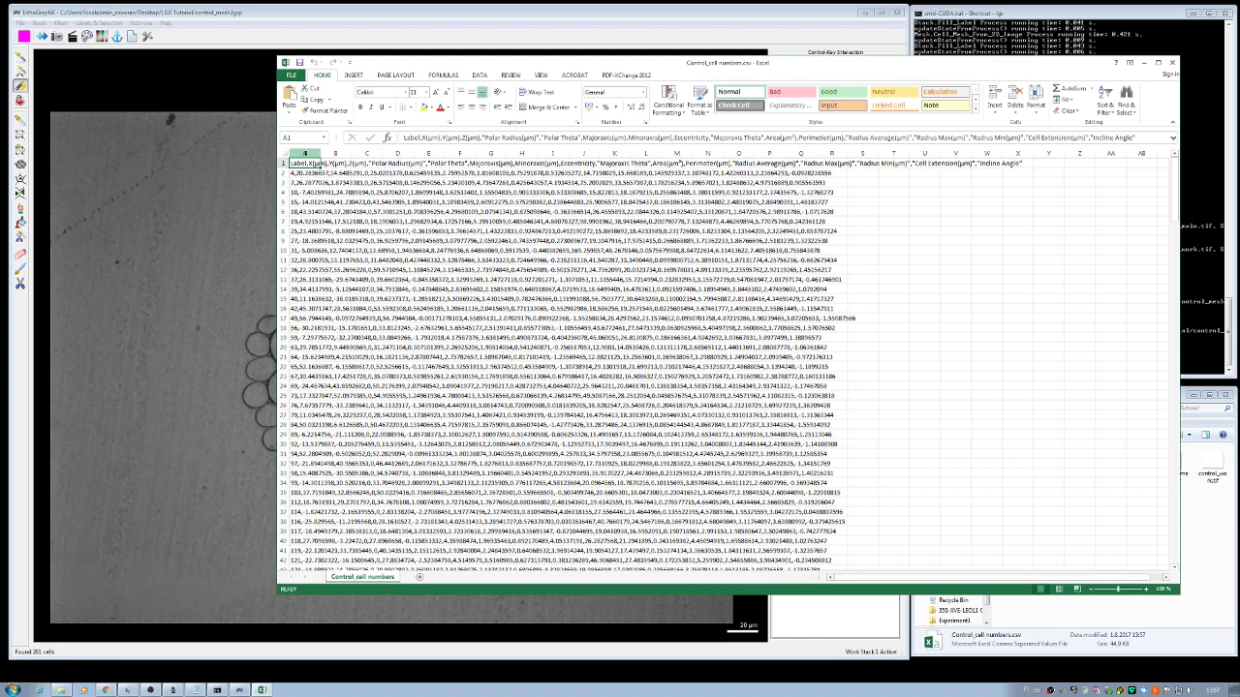
{"action": "left_click", "coordinate": [305, 153]}
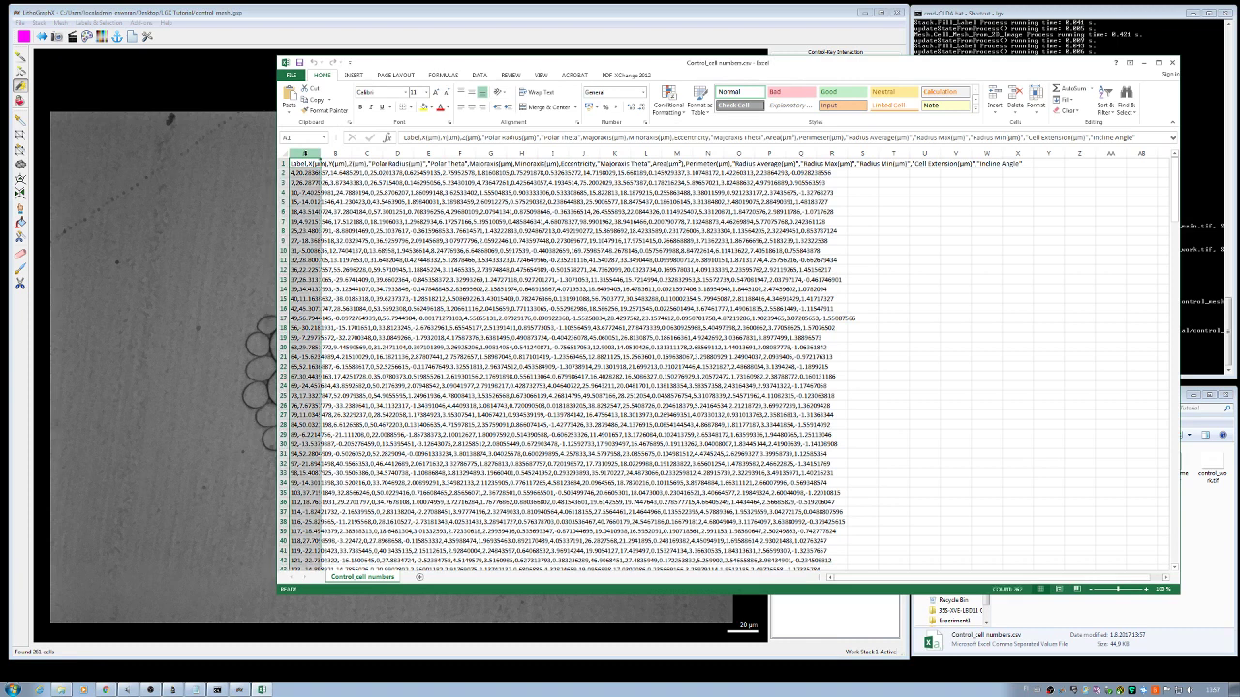
Step: Split column A with Text to Columns, delimited by comma only
{"action": "left_click", "coordinate": [482, 75]}
{"action": "left_click", "coordinate": [599, 105]}
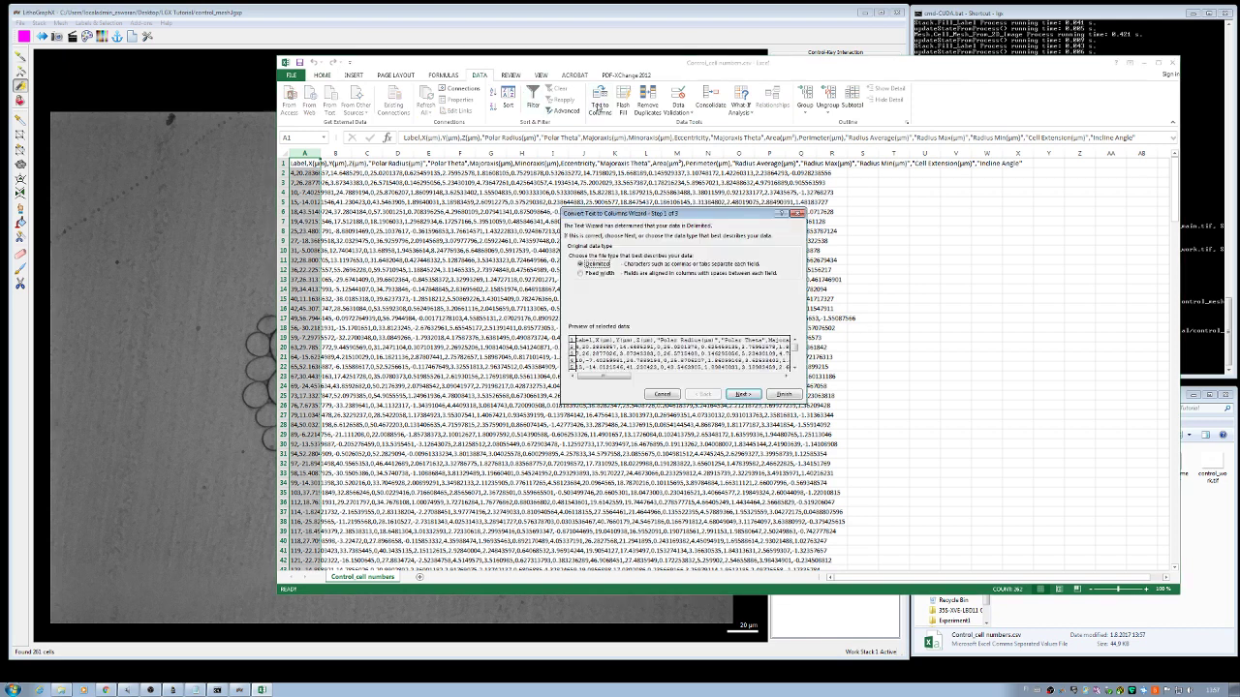
{"action": "left_click", "coordinate": [742, 396]}
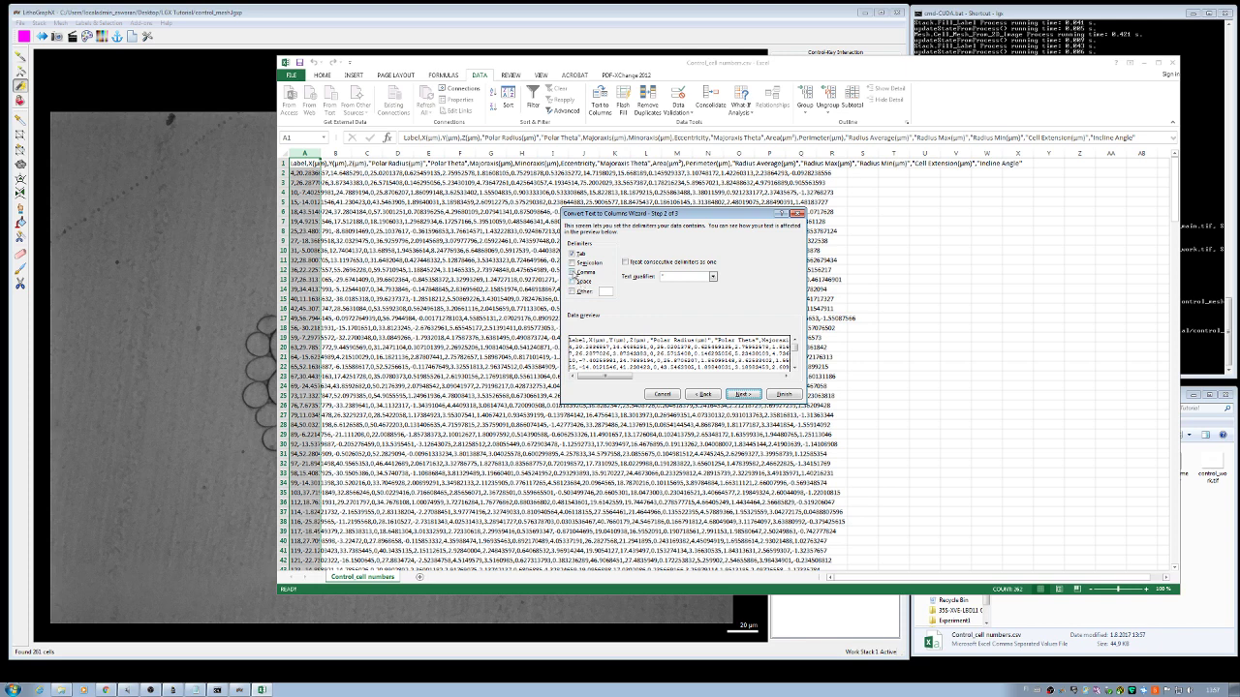
{"action": "left_click", "coordinate": [572, 272]}
{"action": "left_click", "coordinate": [571, 253]}
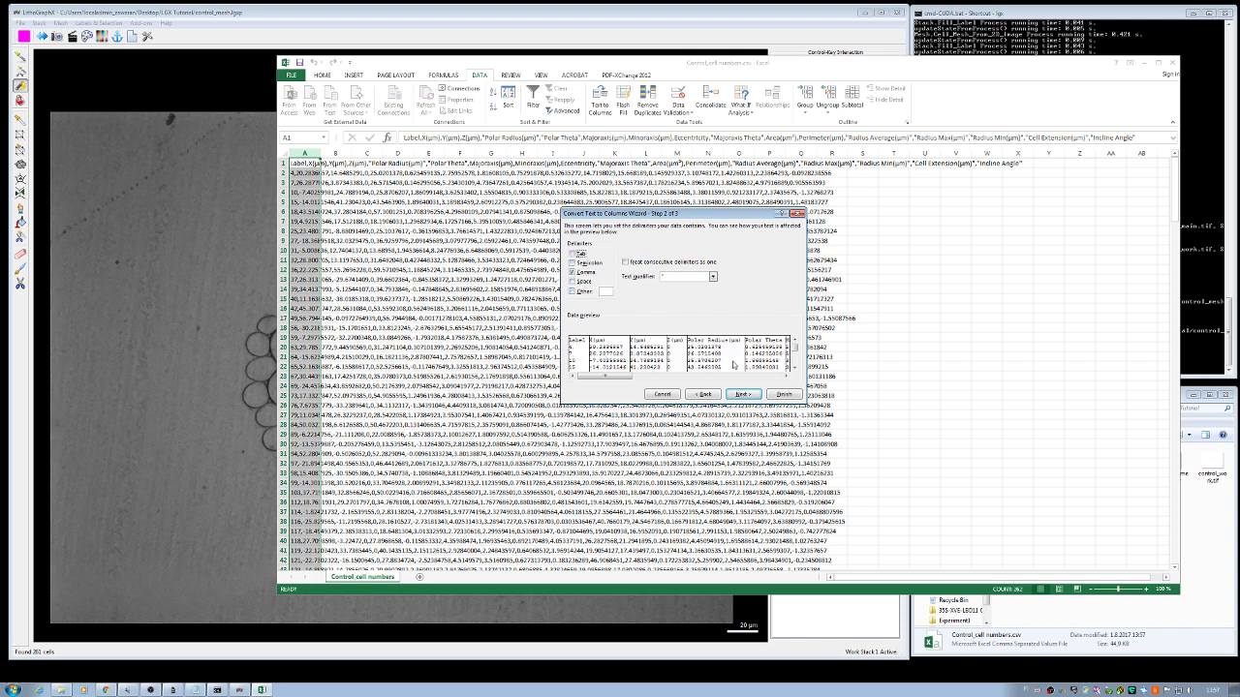
{"action": "left_click", "coordinate": [573, 273]}
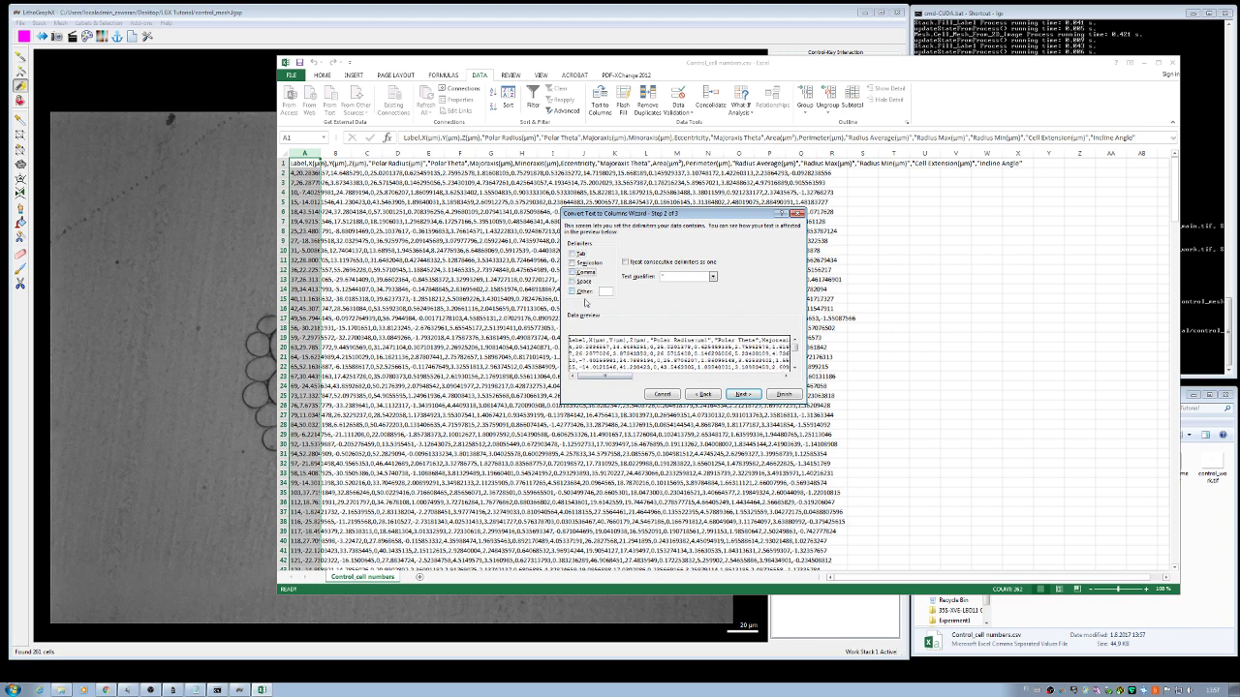
{"action": "left_click", "coordinate": [573, 274]}
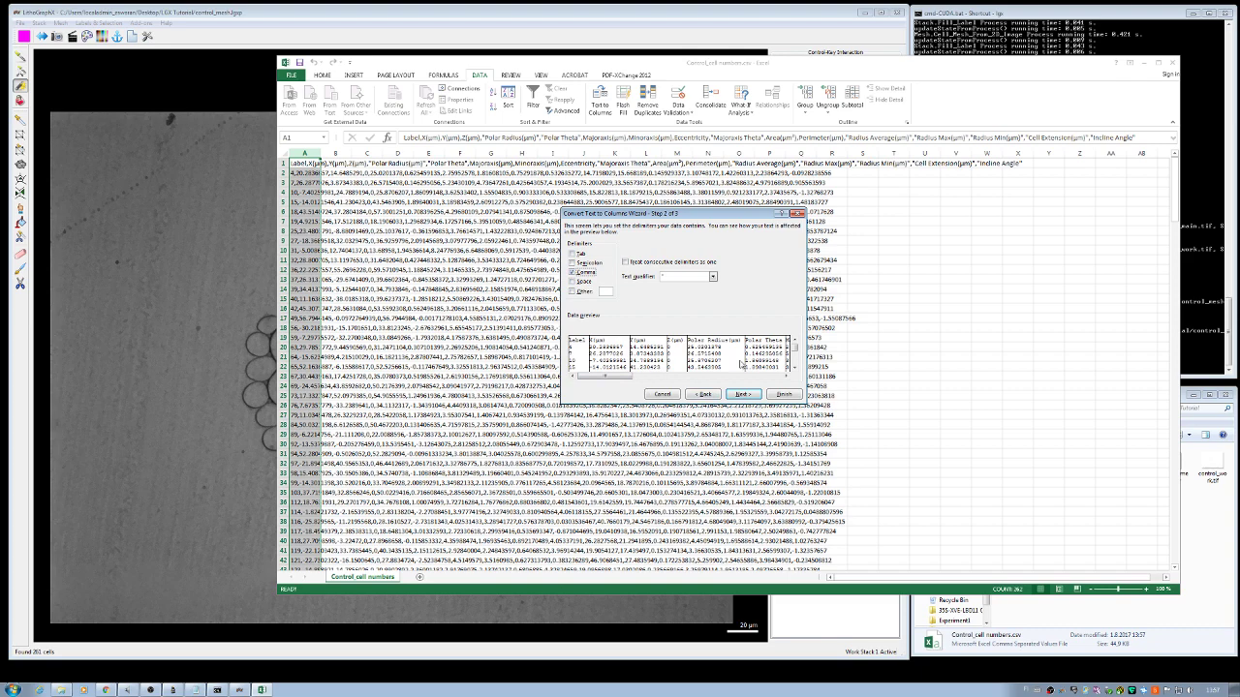
{"action": "left_click", "coordinate": [742, 394]}
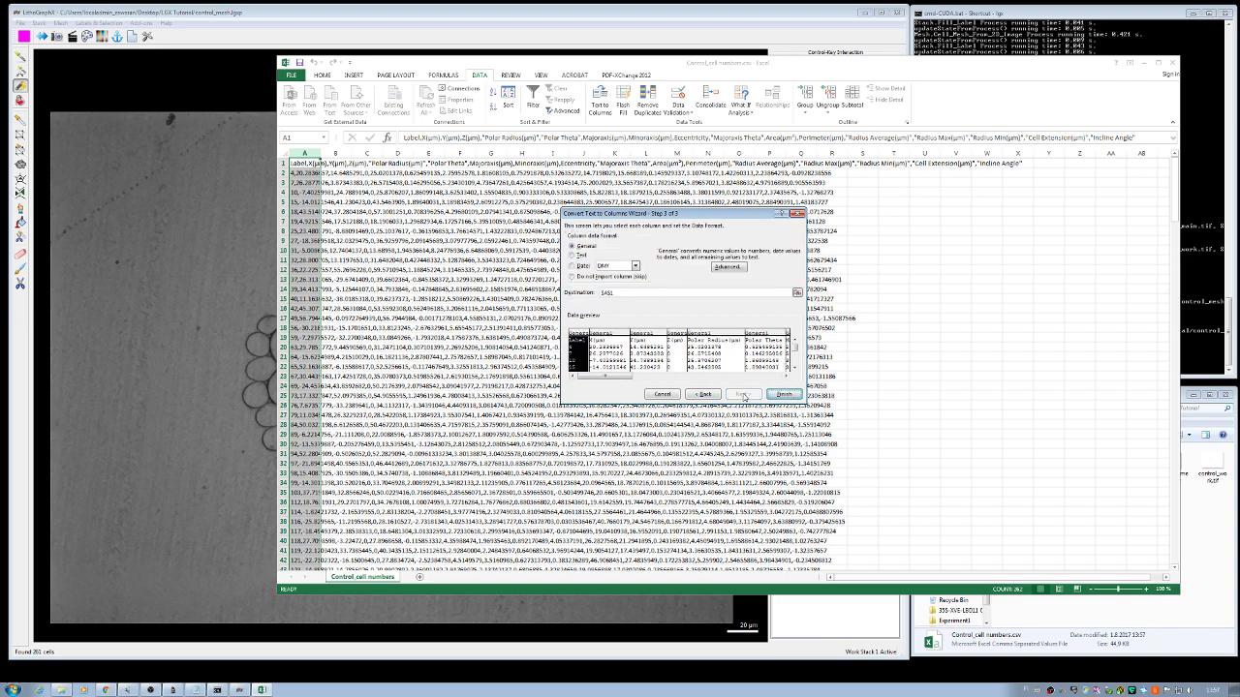
{"action": "left_click", "coordinate": [783, 394]}
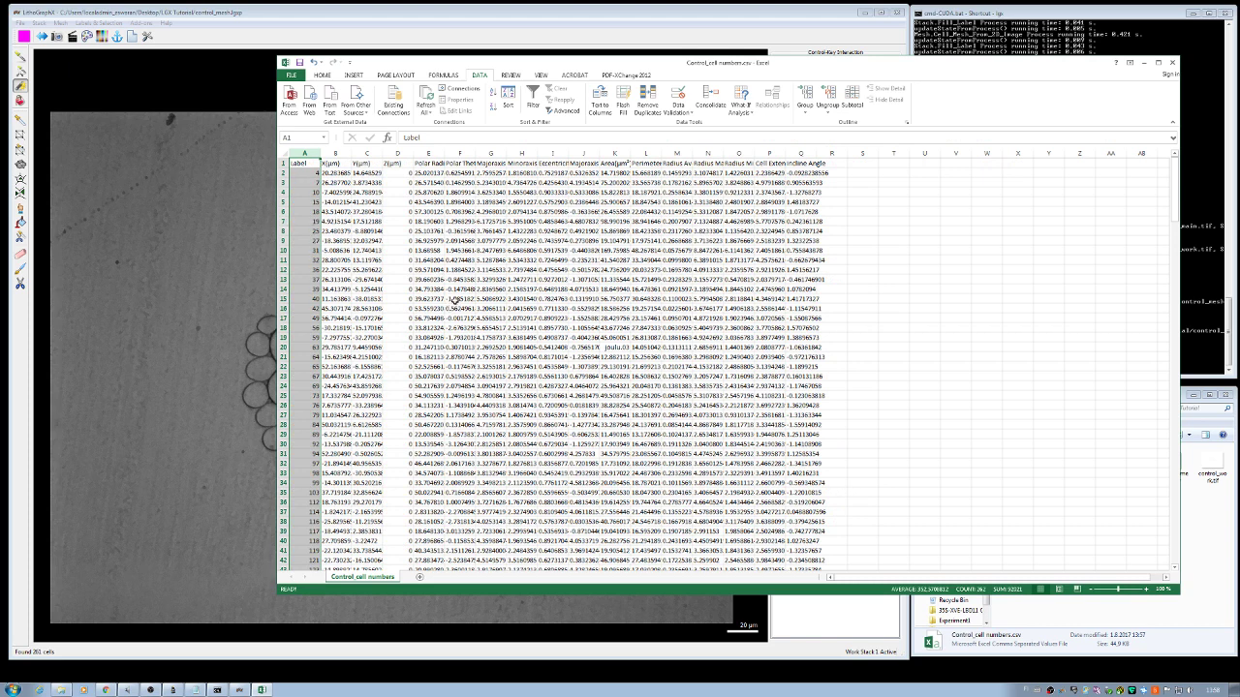
Step: Look through the cell table rows from label 4 down to label 692
{"action": "left_click", "coordinate": [311, 211]}
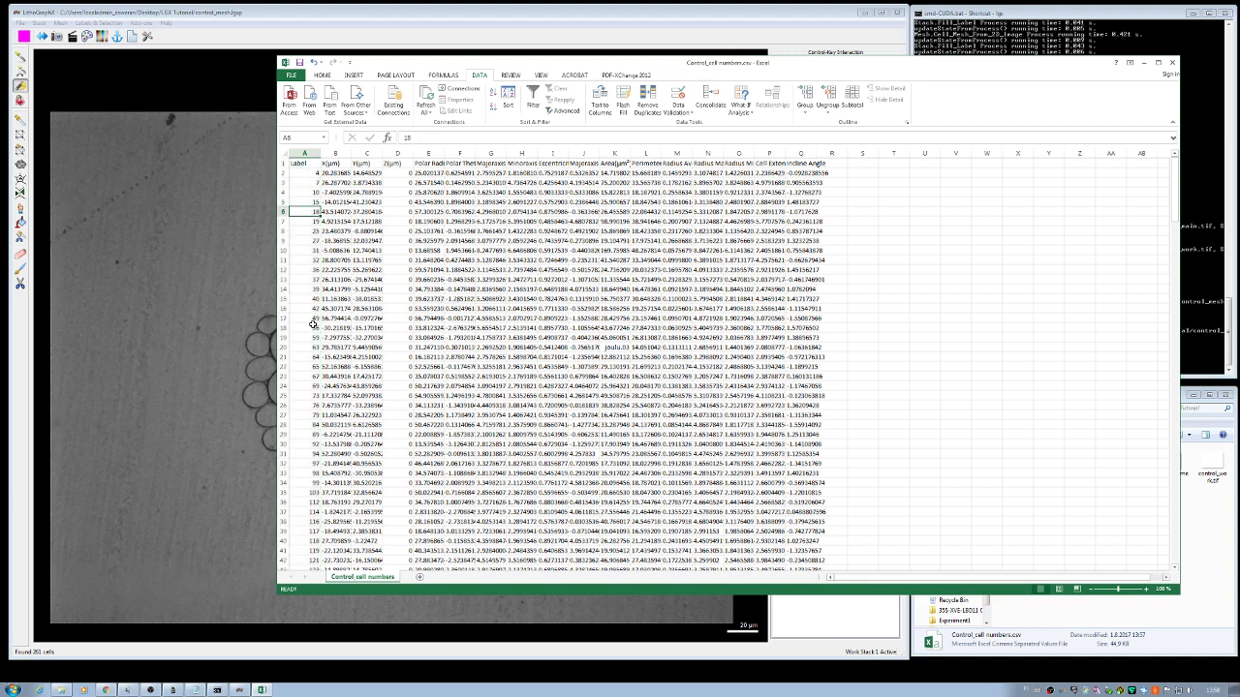
{"action": "left_click", "coordinate": [283, 173]}
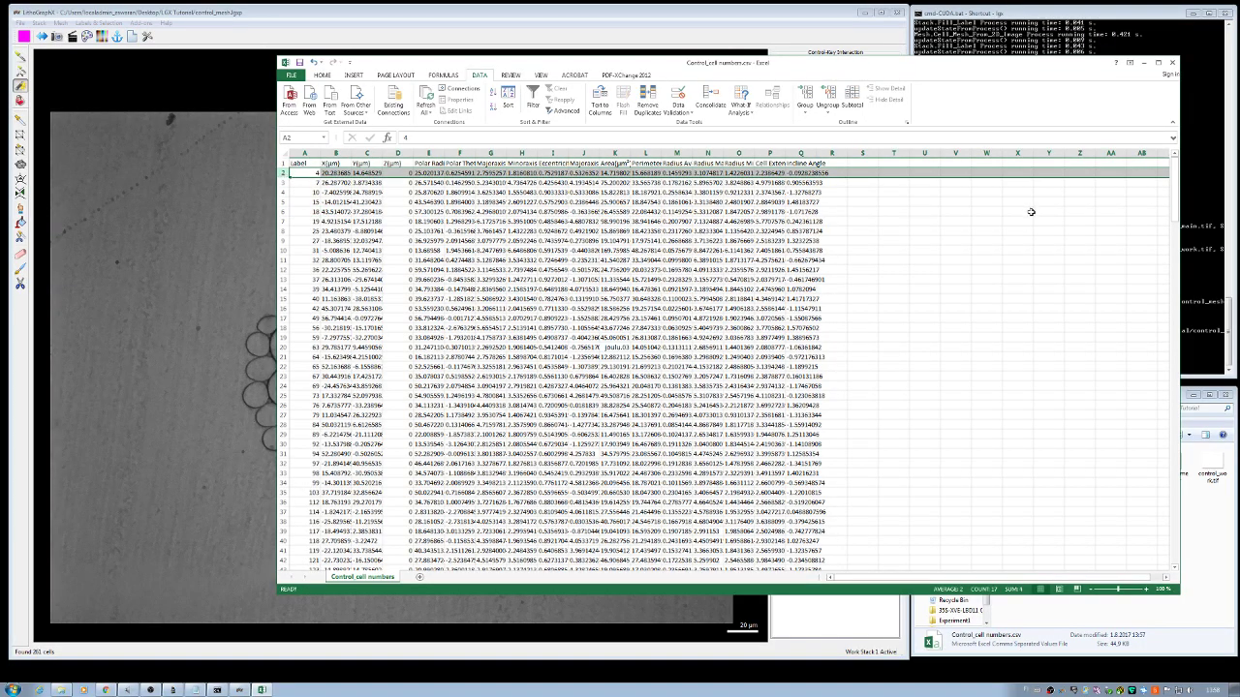
{"action": "left_click_drag", "start_coordinate": [1175, 184], "coordinate": [1174, 533]}
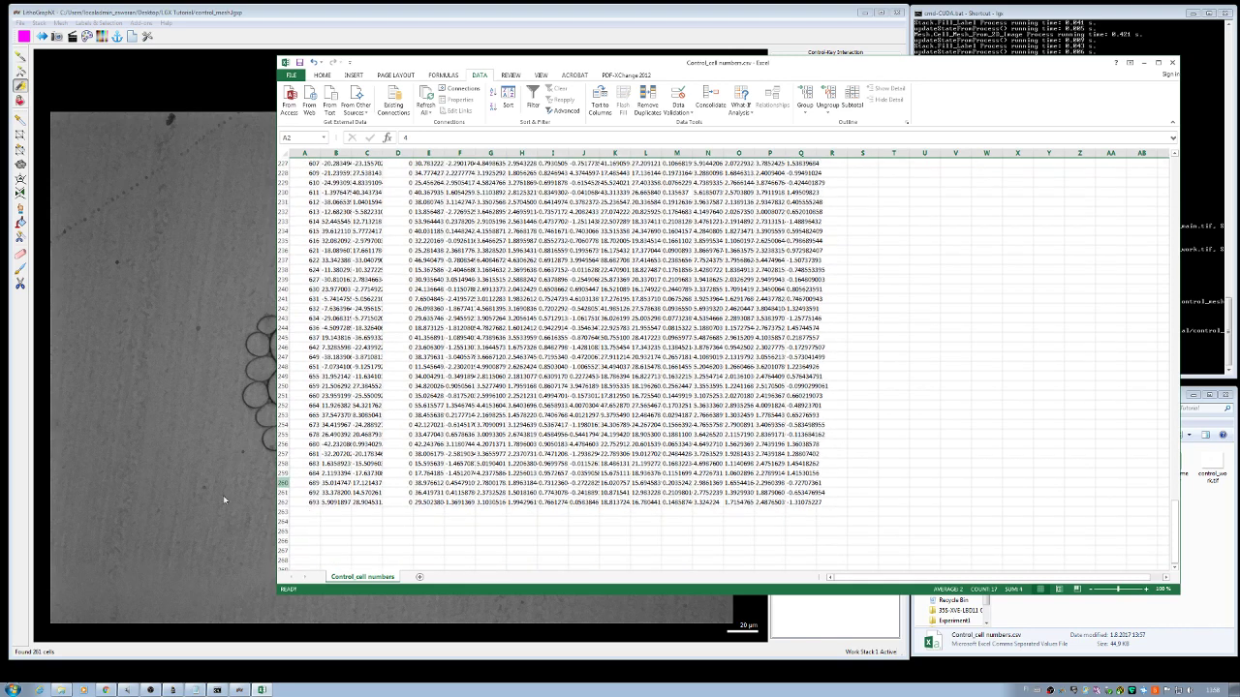
{"action": "left_click", "coordinate": [283, 493]}
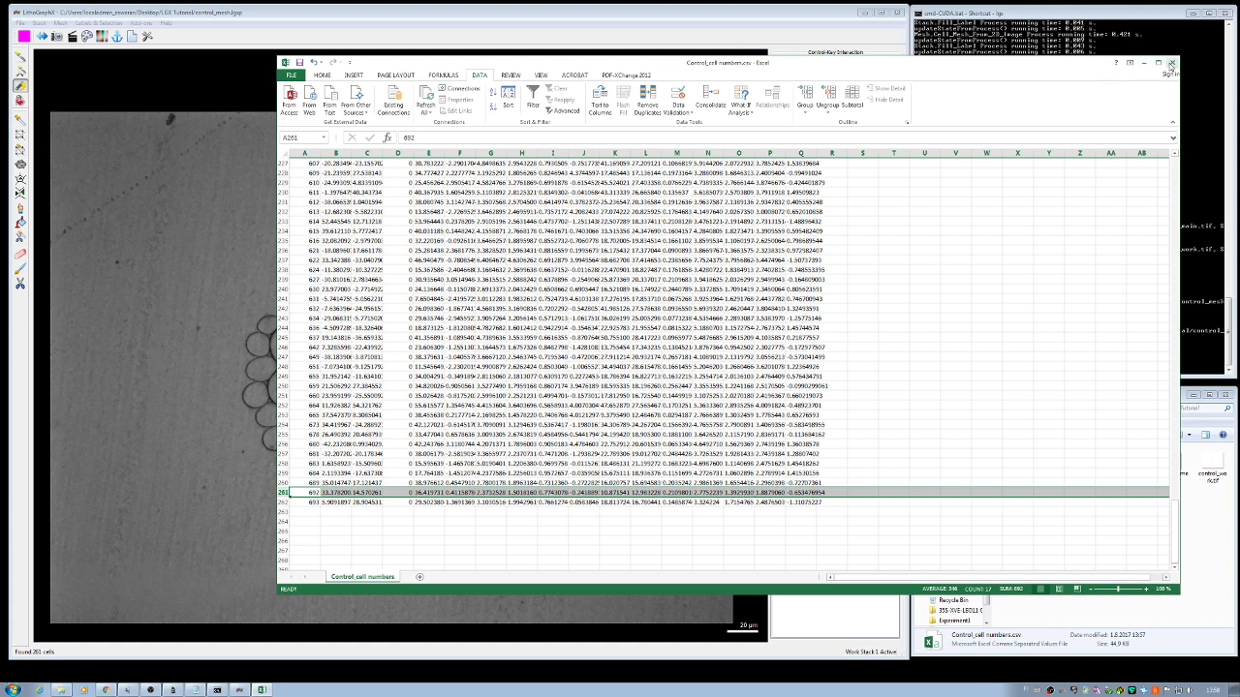
Step: Close the workbook, saving it in CSV format over the existing Control_cell numbers.csv
{"action": "left_click", "coordinate": [1171, 64]}
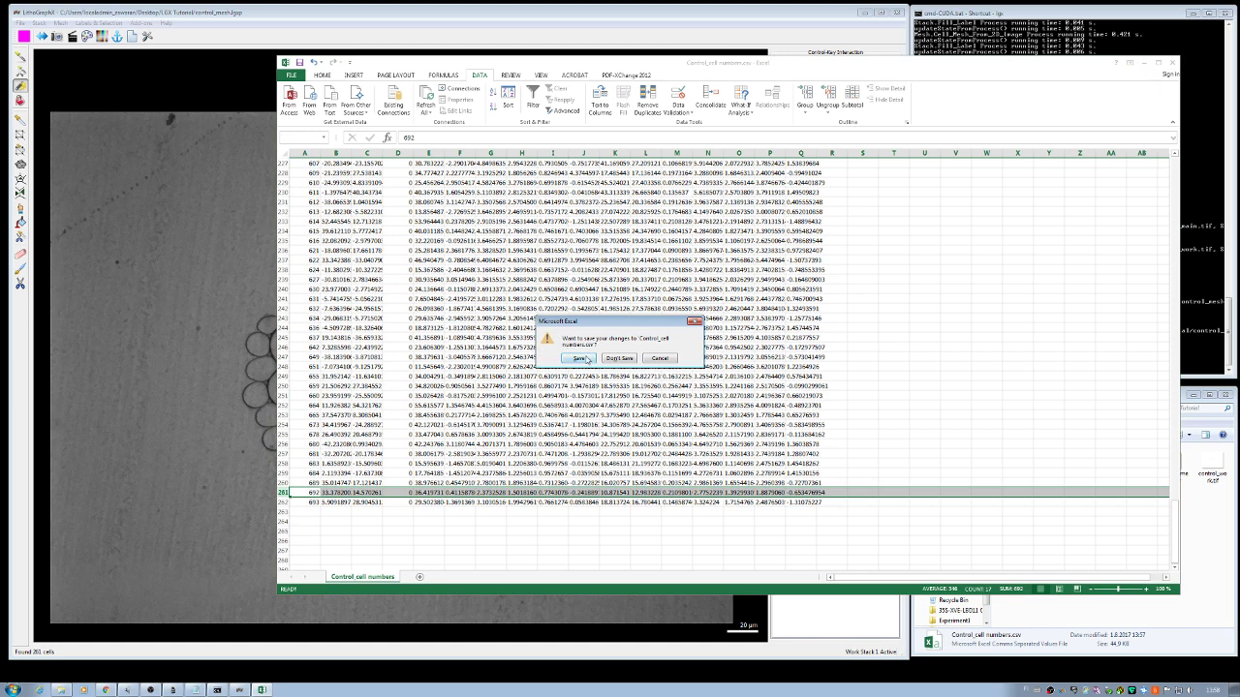
{"action": "left_click", "coordinate": [579, 359]}
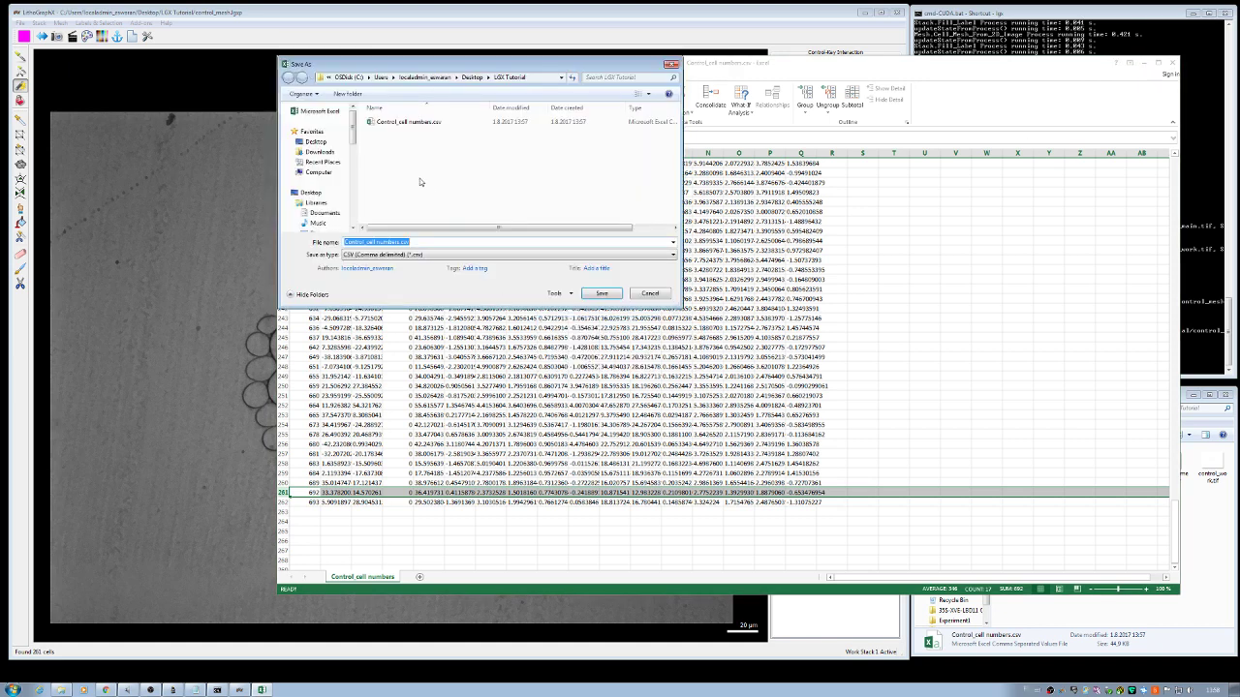
{"action": "left_click", "coordinate": [599, 293]}
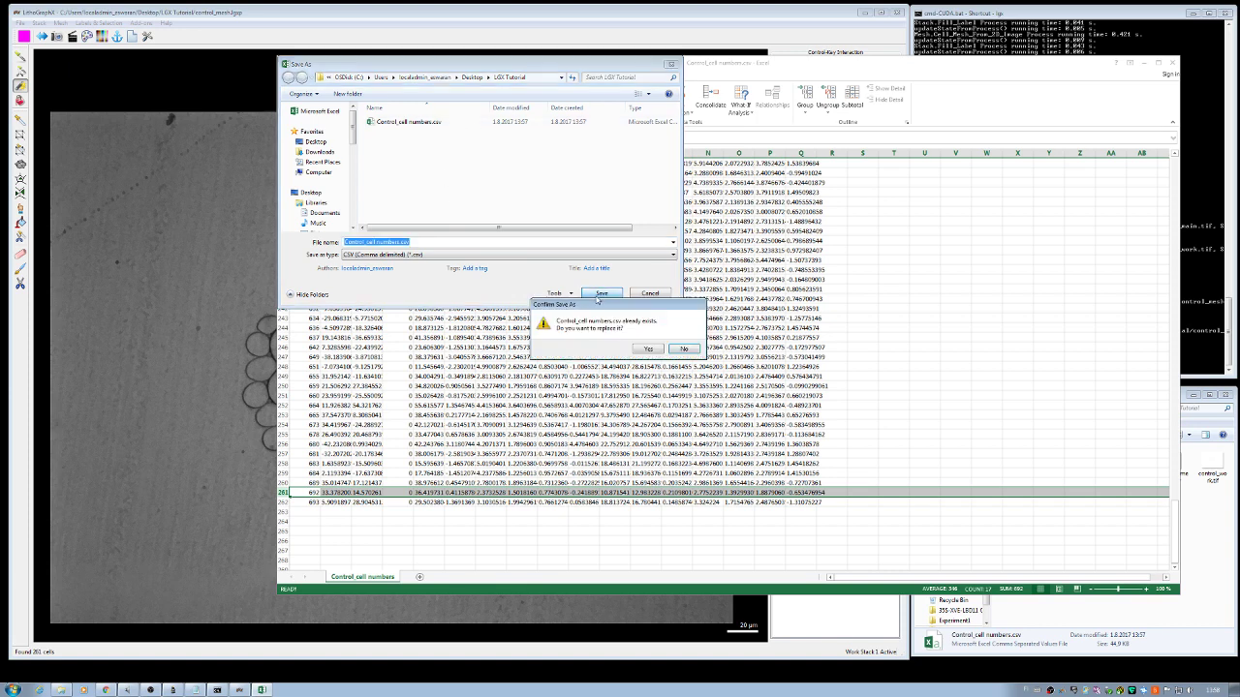
{"action": "left_click", "coordinate": [647, 351]}
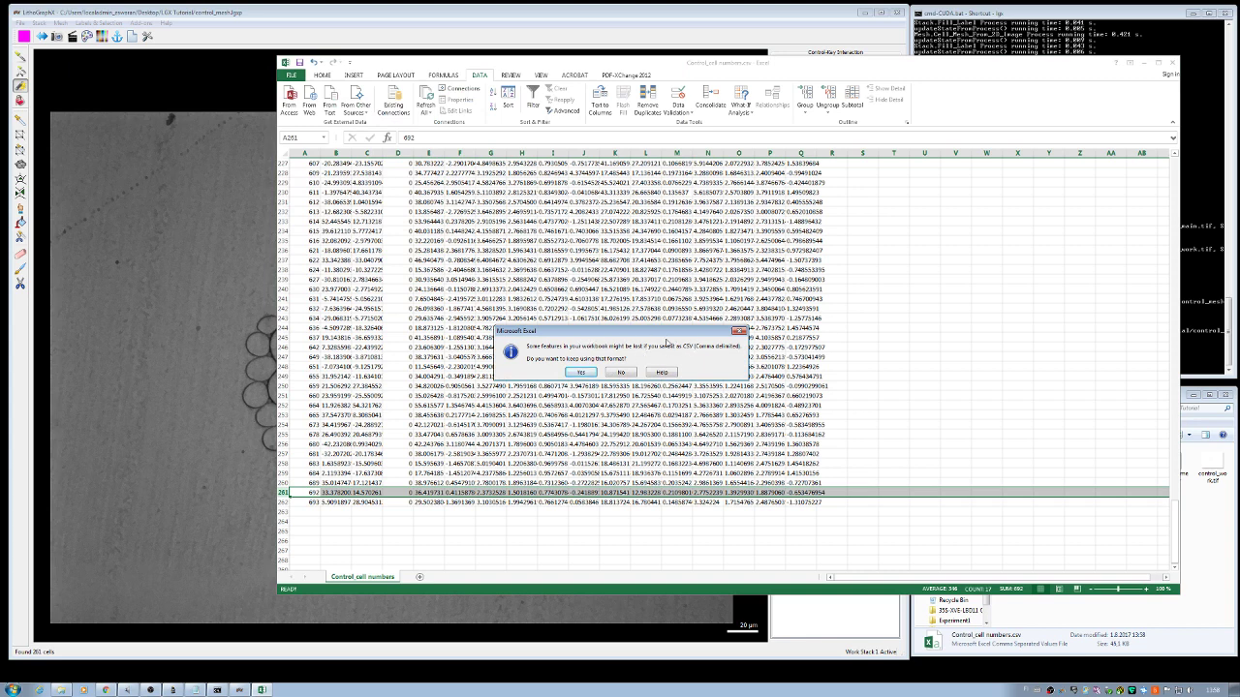
{"action": "left_click", "coordinate": [581, 372]}
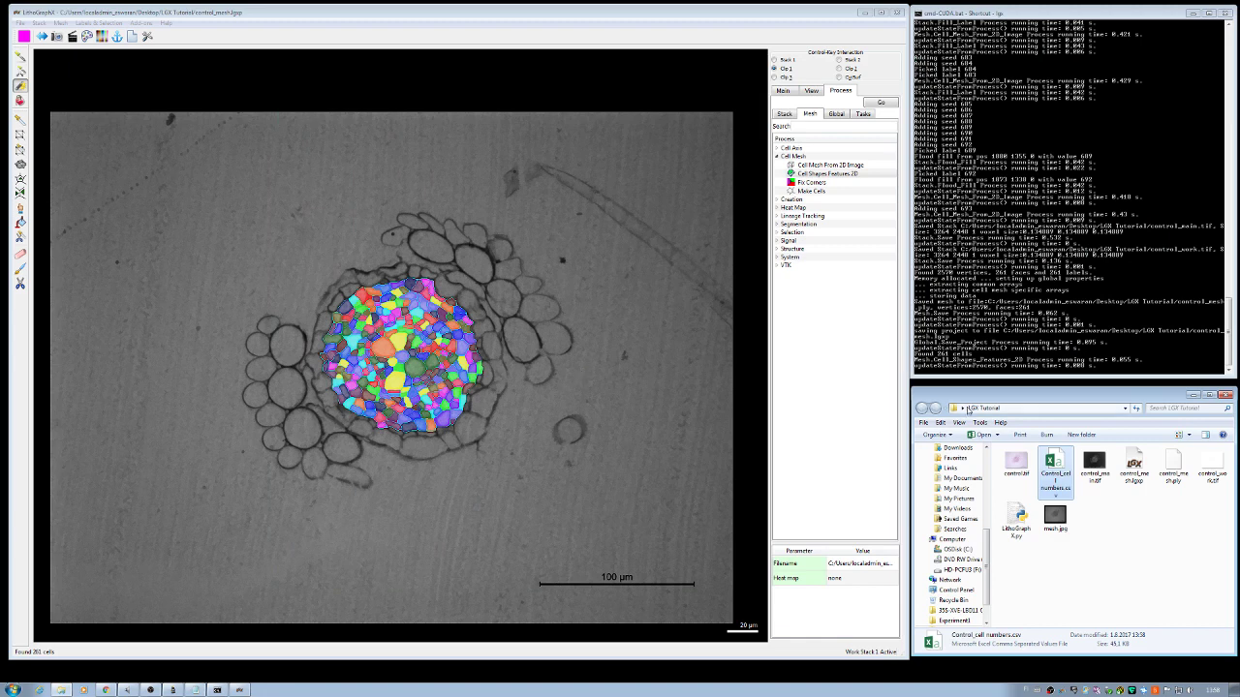
{"action": "left_click", "coordinate": [1051, 467]}
{"action": "double_click", "coordinate": [1056, 472]}
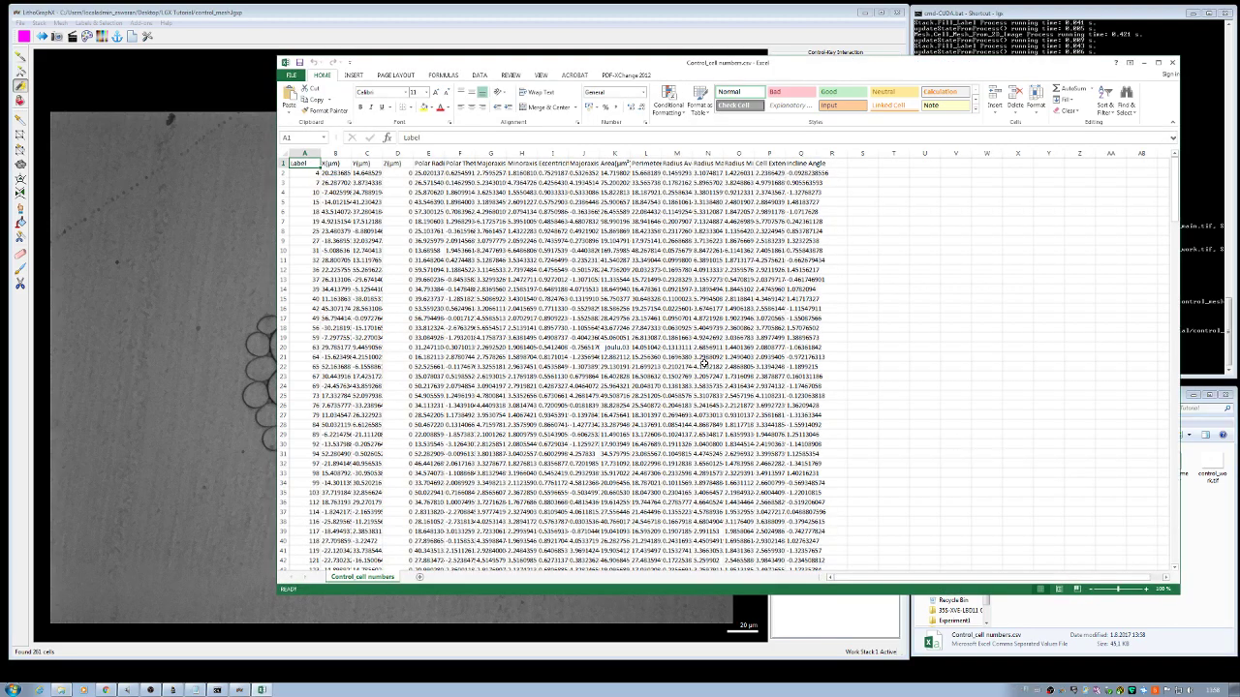
{"action": "left_click", "coordinate": [1172, 62]}
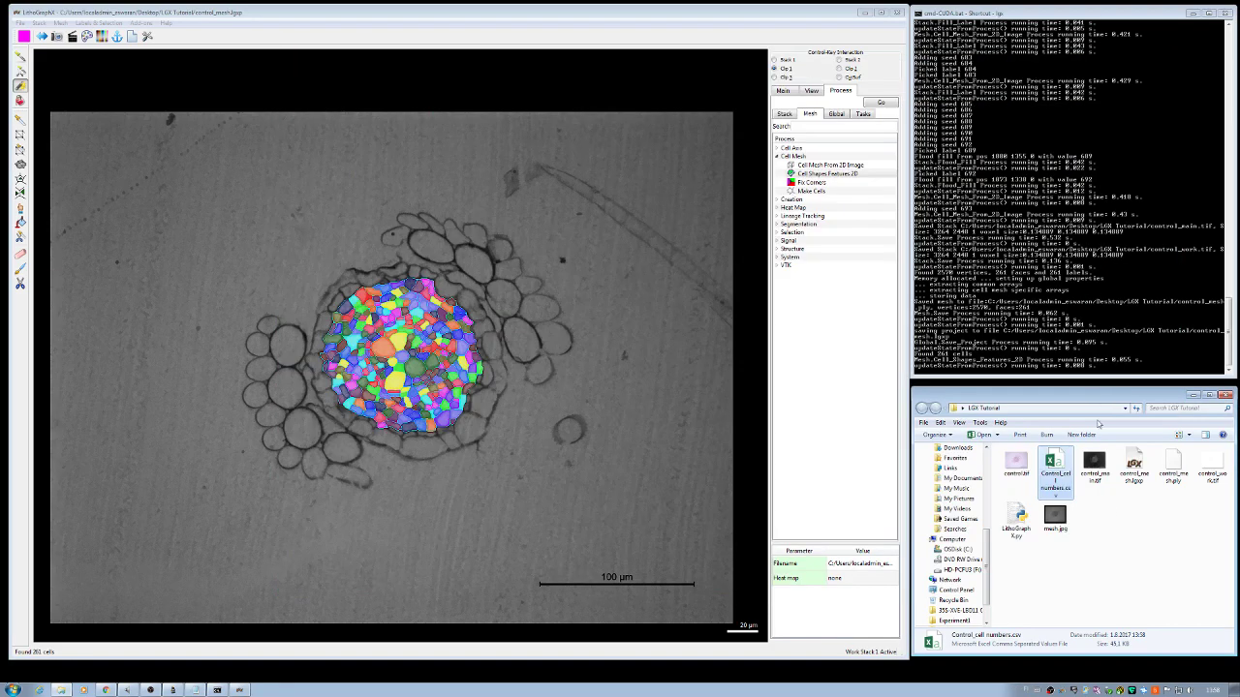
{"action": "left_click", "coordinate": [1114, 517]}
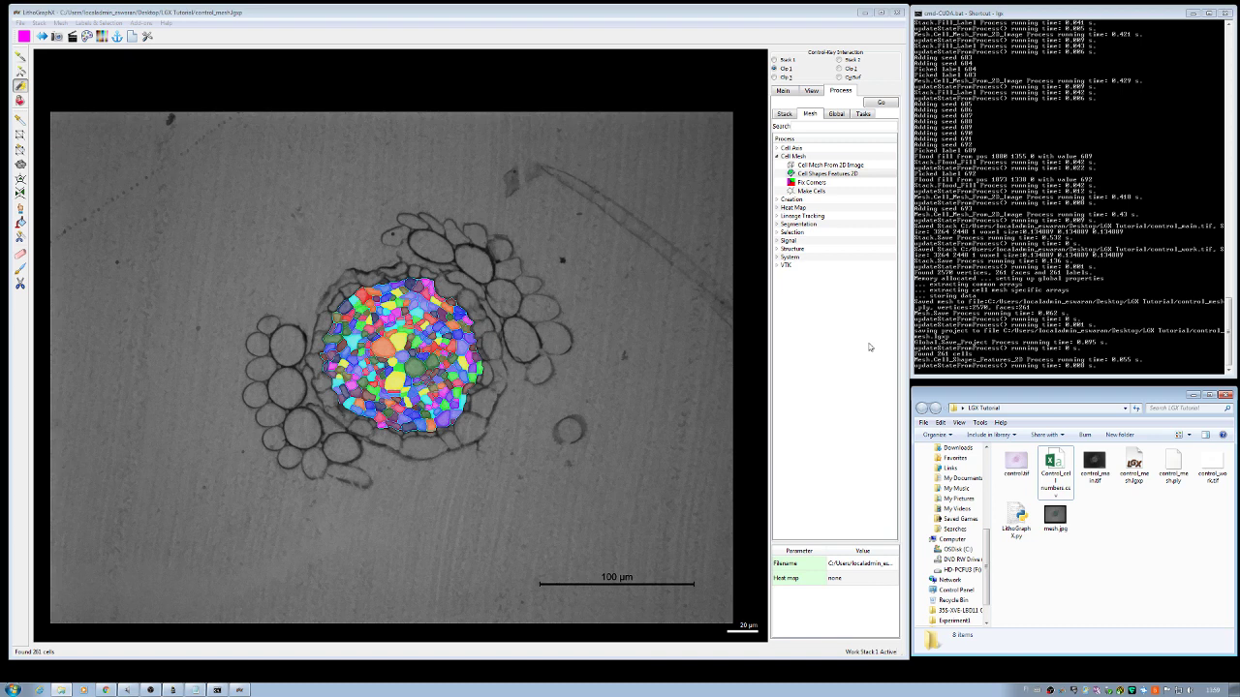
Step: Uncheck Work, set Surface colouring to Parents, and zoom into the section
{"action": "left_click", "coordinate": [784, 92]}
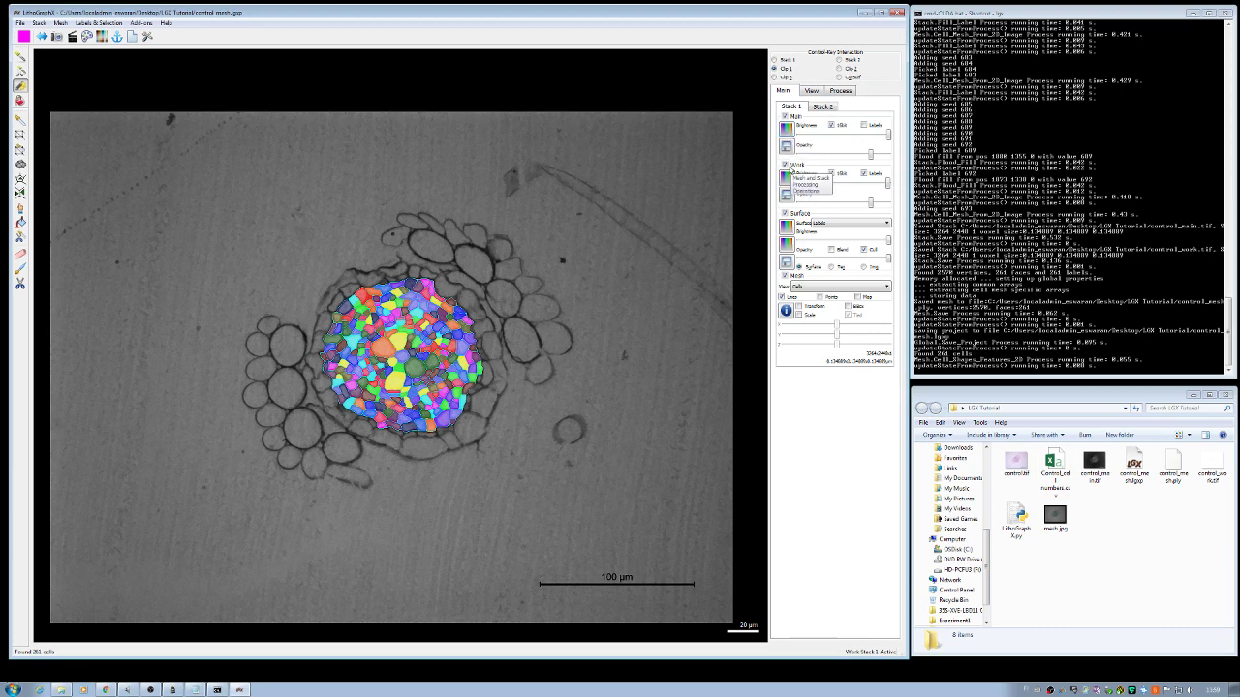
{"action": "left_click", "coordinate": [785, 165]}
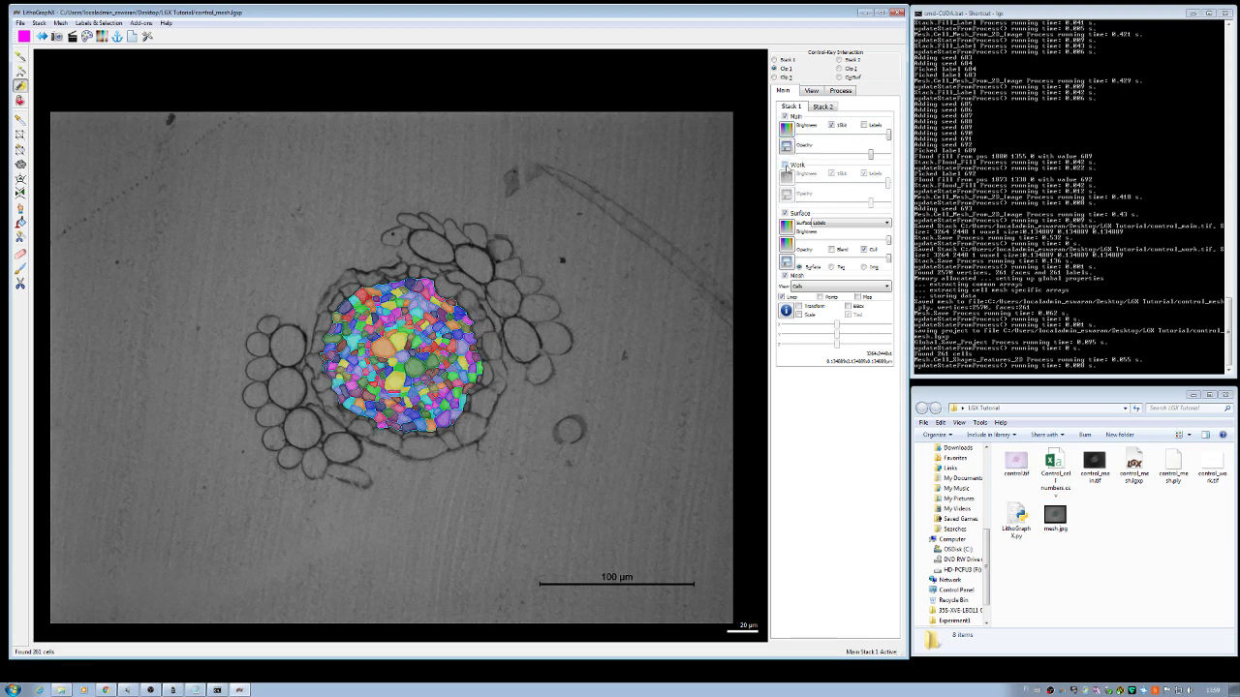
{"action": "left_click", "coordinate": [885, 226]}
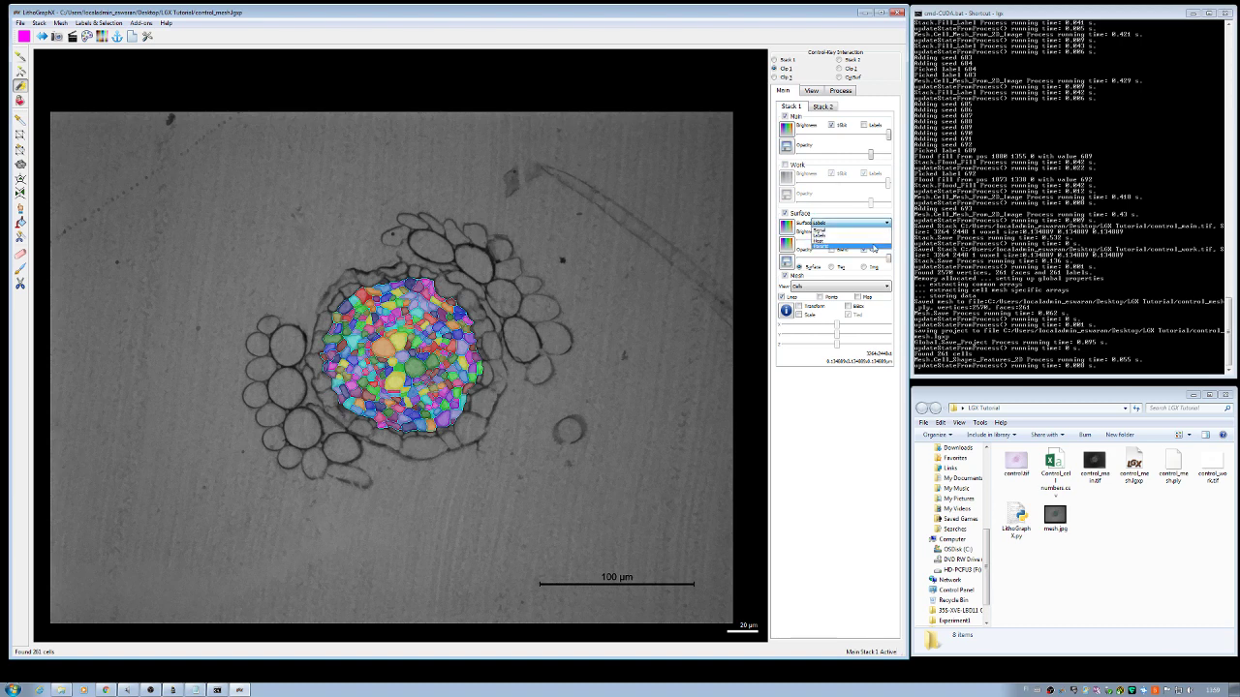
{"action": "left_click", "coordinate": [873, 247]}
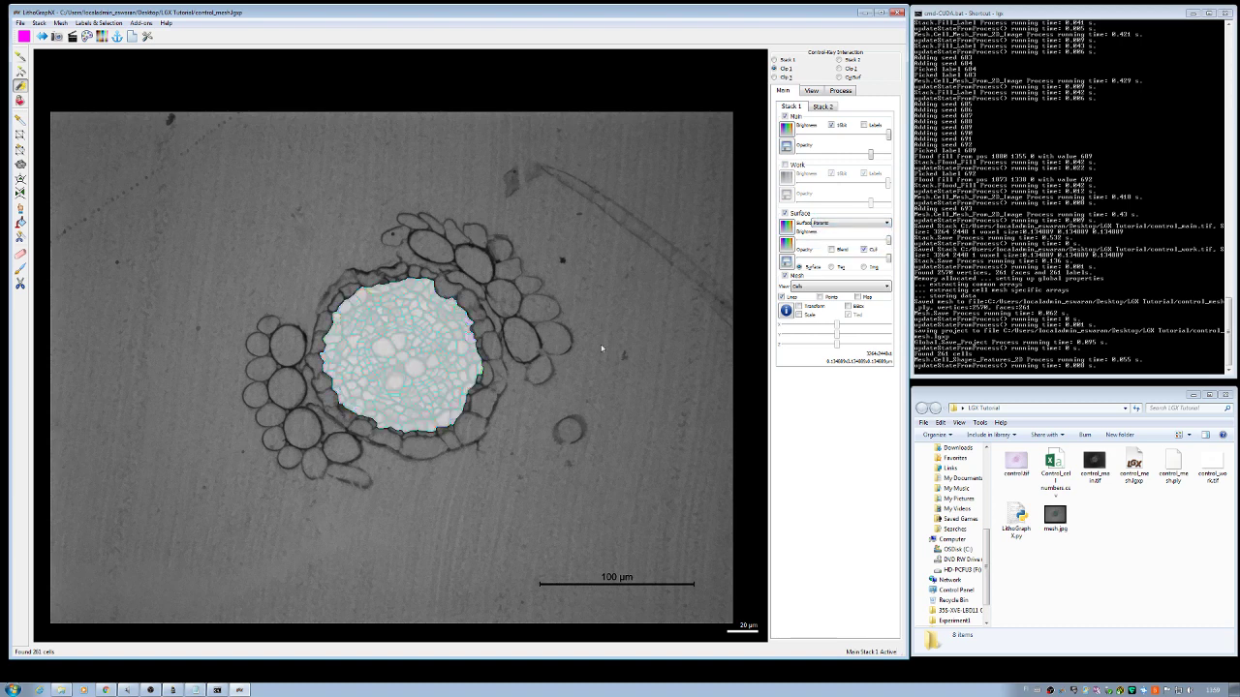
{"action": "scroll", "coordinate": [422, 407], "scroll_direction": "up", "scroll_amount": 2}
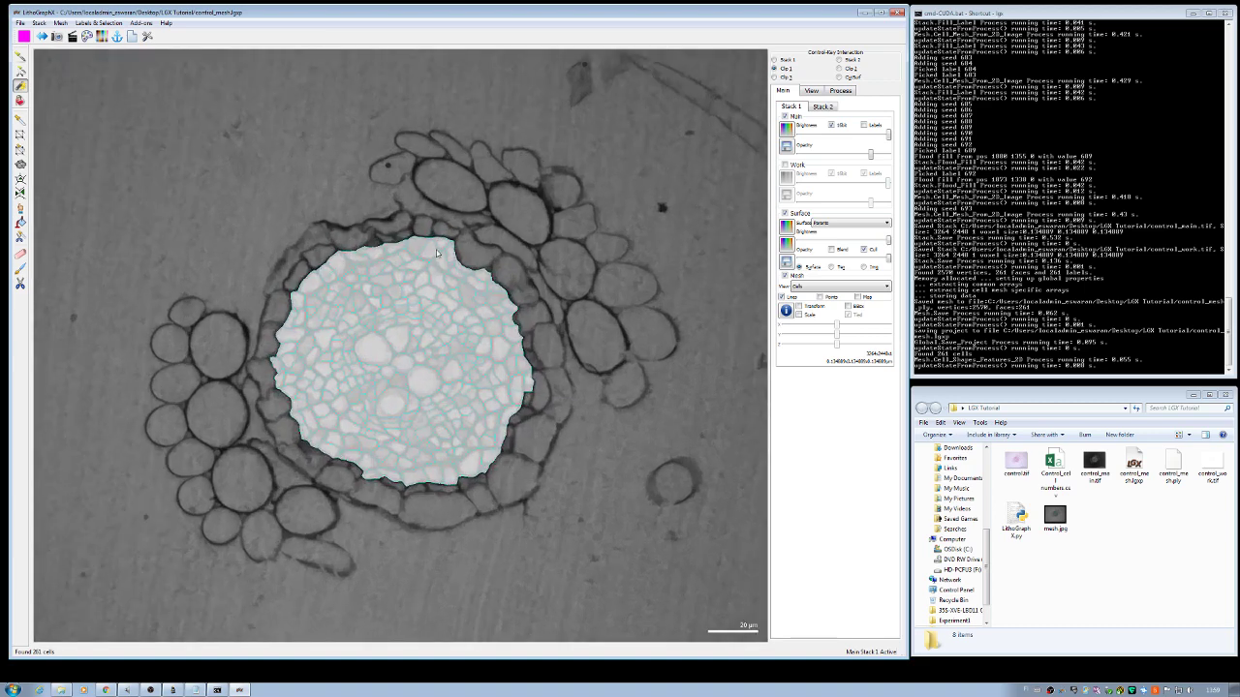
{"action": "scroll", "coordinate": [383, 369], "scroll_direction": "up", "scroll_amount": 2}
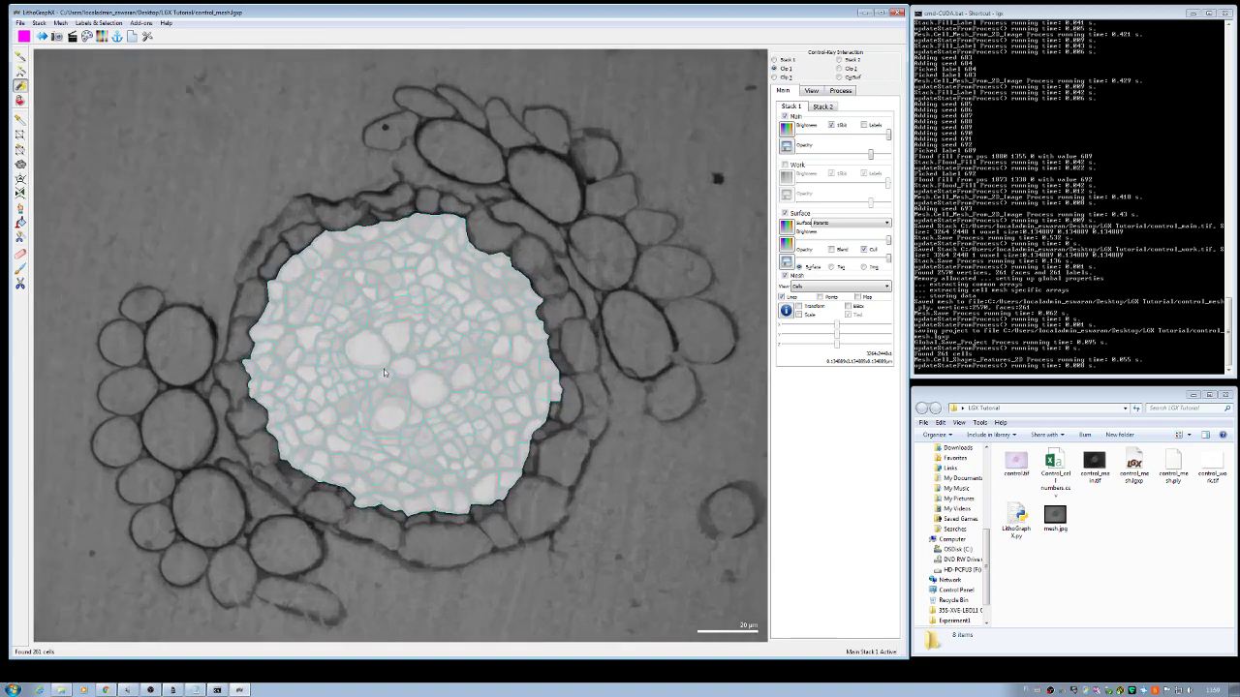
{"action": "scroll", "coordinate": [384, 368], "scroll_direction": "up", "scroll_amount": 1}
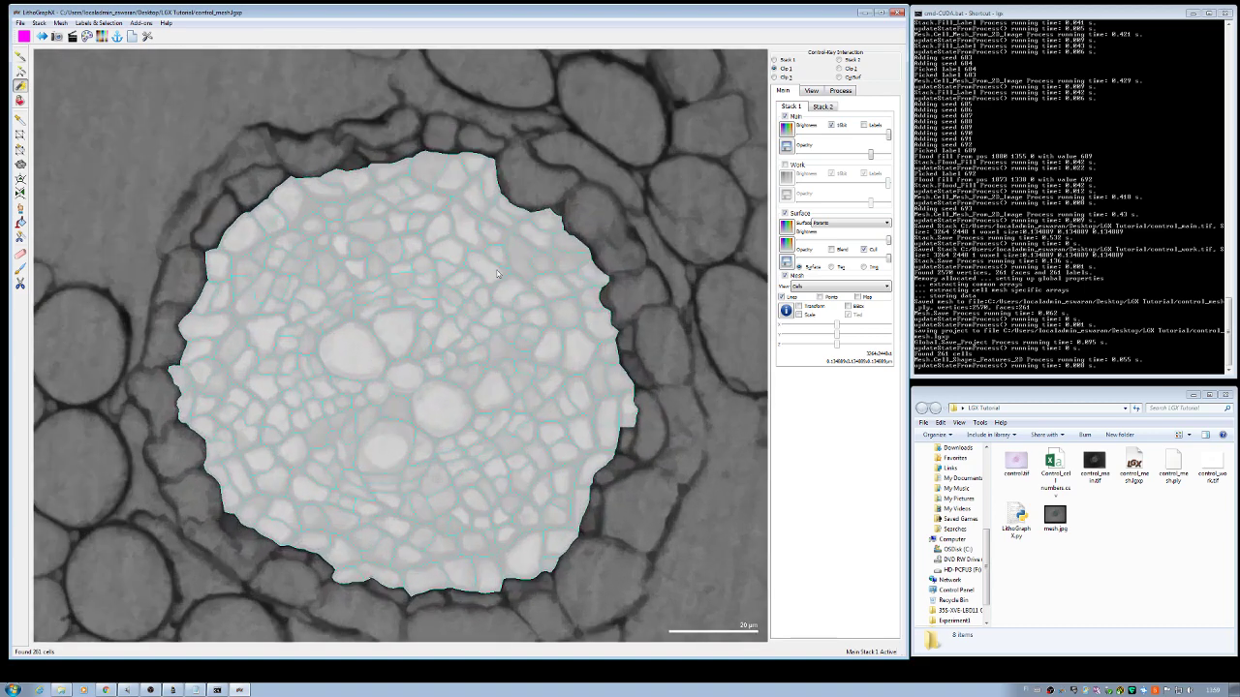
{"action": "left_click", "coordinate": [100, 24]}
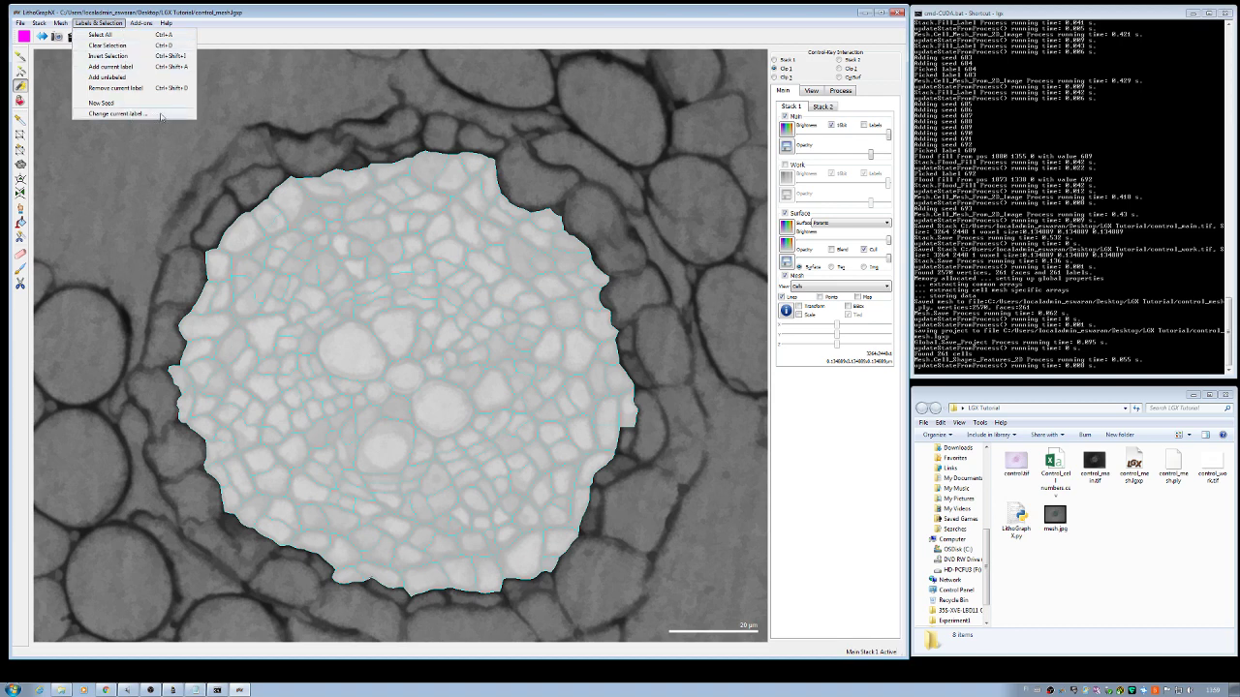
Step: Change the current label to 4, giving a green paint colour
{"action": "left_click", "coordinate": [117, 113]}
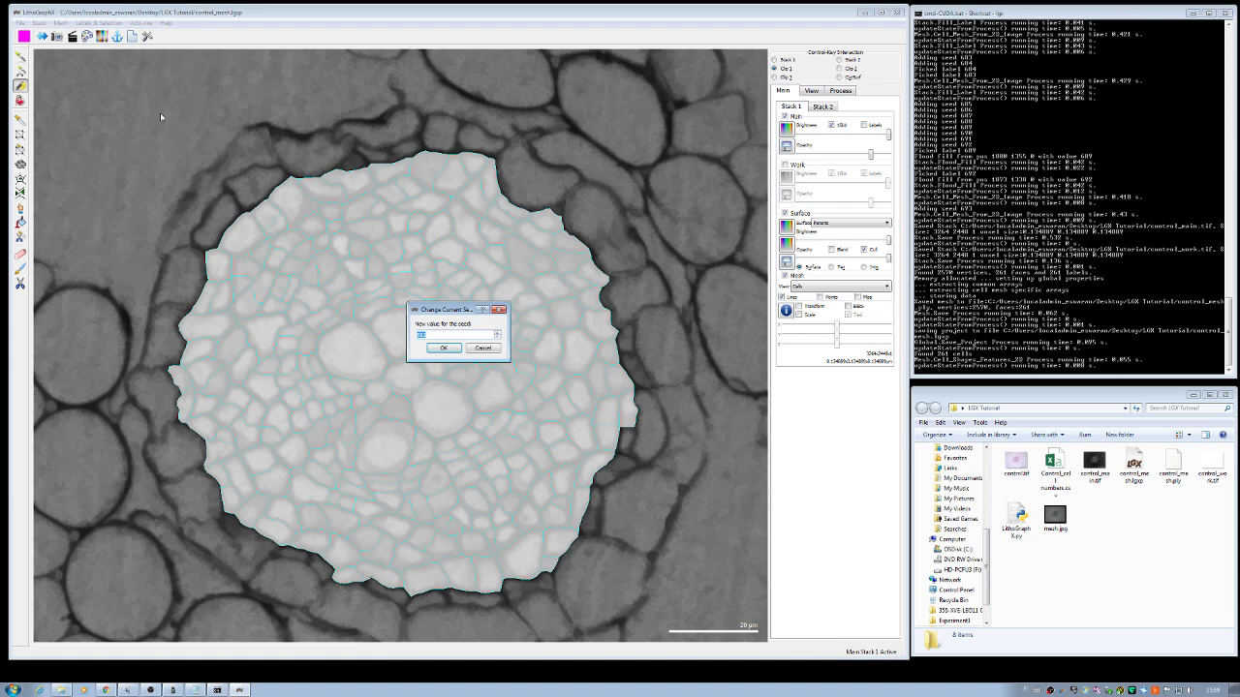
{"action": "type", "text": "4"}
{"action": "left_click", "coordinate": [443, 348]}
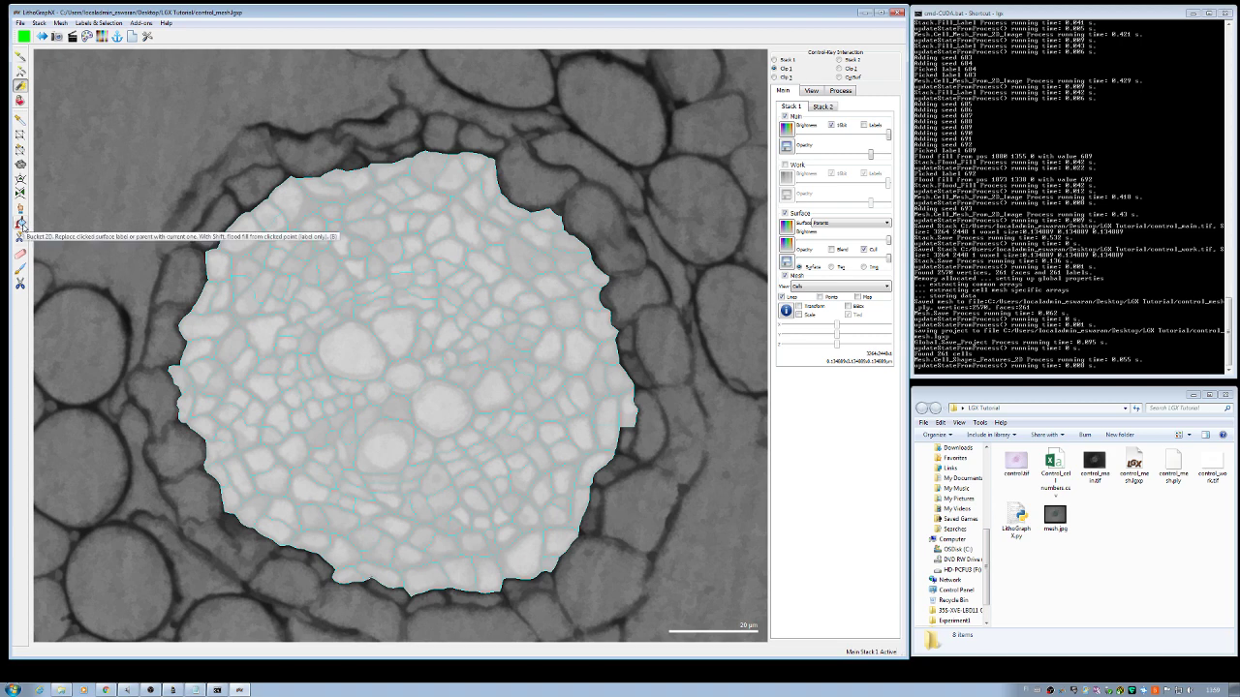
Step: Bucket-fill the five central cells along the root's middle with parent label 1
{"action": "left_click", "coordinate": [21, 224]}
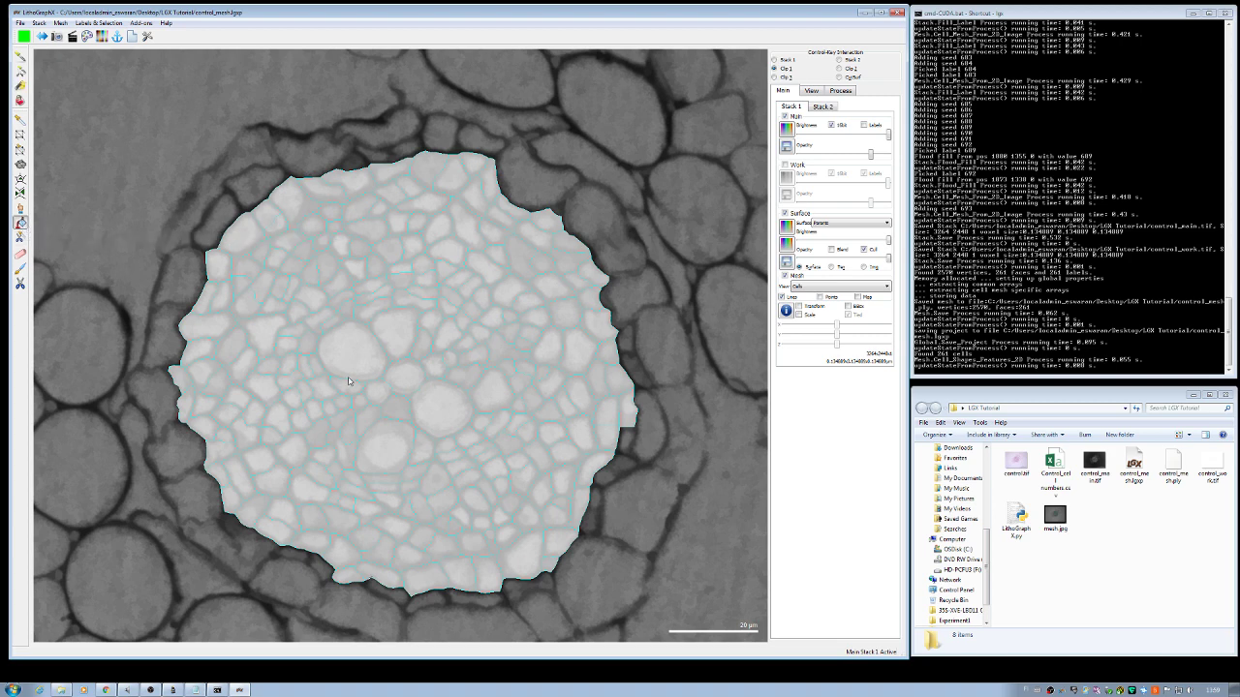
{"action": "left_click", "coordinate": [404, 385]}
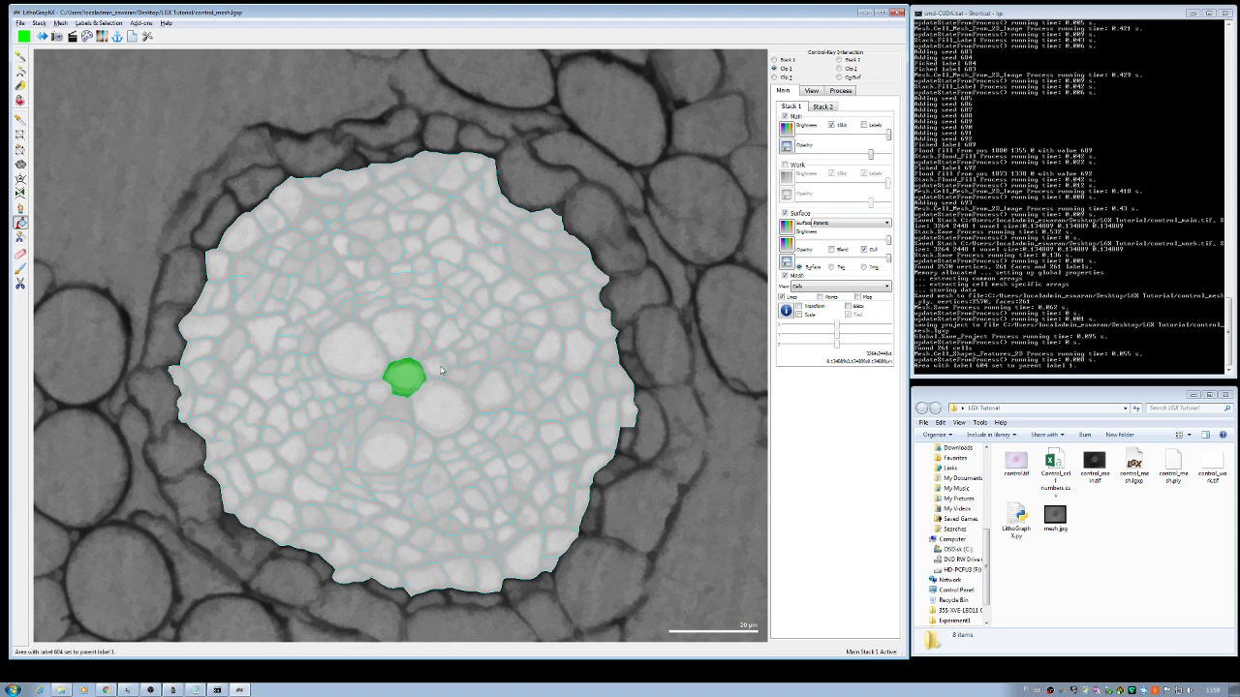
{"action": "left_click", "coordinate": [440, 370]}
{"action": "left_click", "coordinate": [455, 364]}
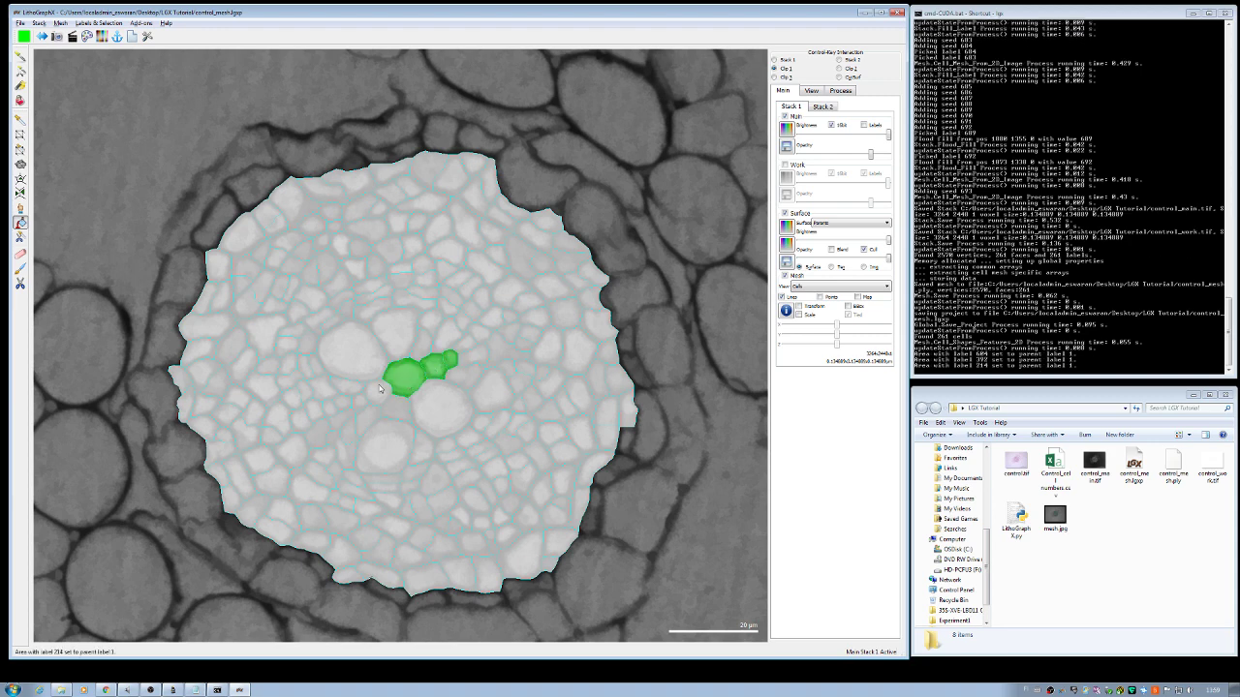
{"action": "left_click", "coordinate": [380, 388]}
{"action": "left_click", "coordinate": [359, 401]}
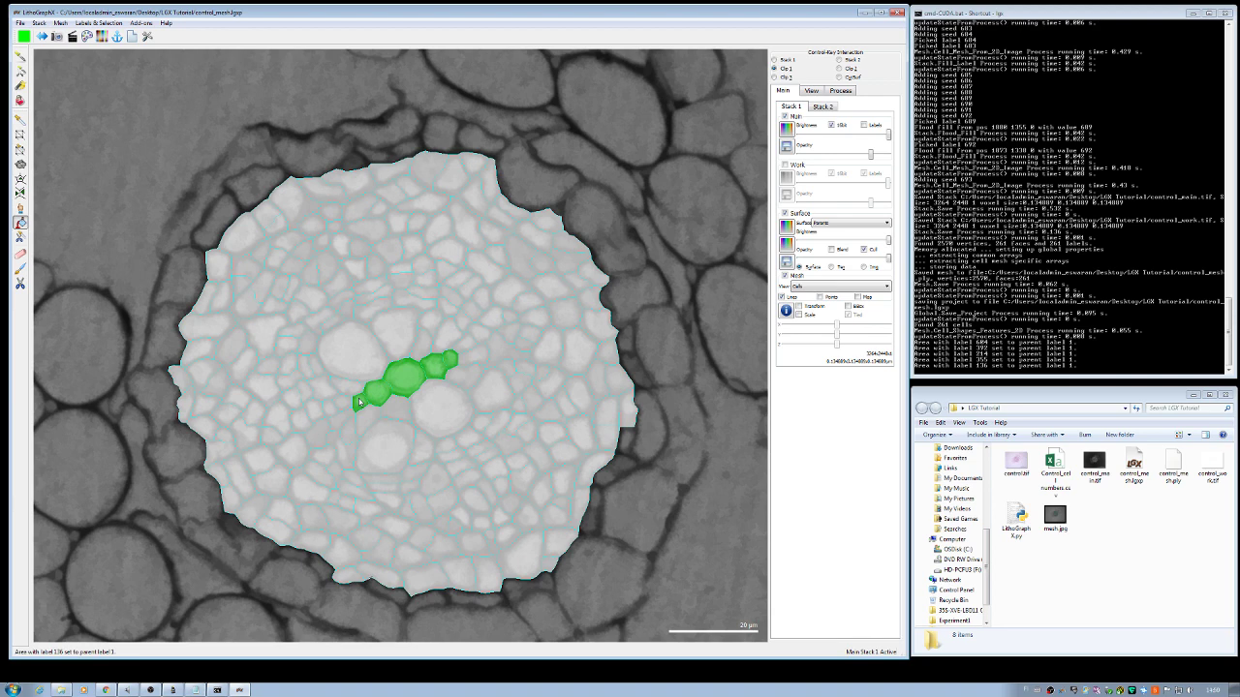
Step: Make blue label 2 current and paint the cells above, right of and below the green band
{"action": "left_click", "coordinate": [101, 22]}
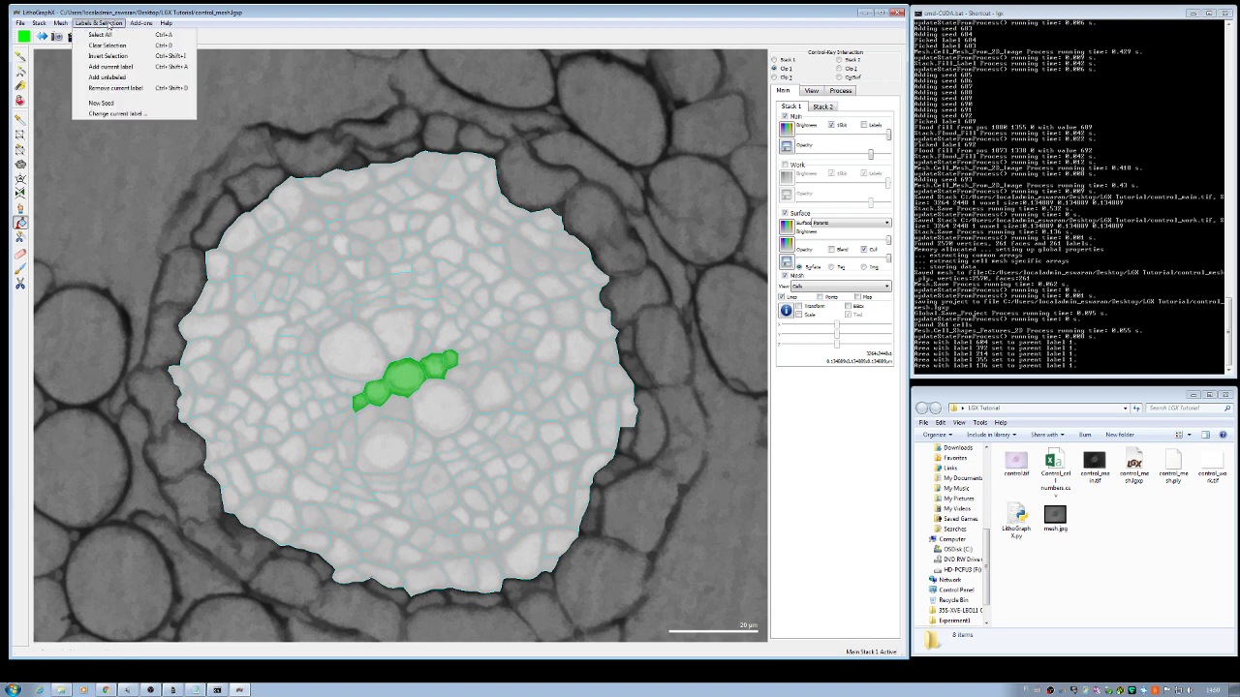
{"action": "left_click", "coordinate": [111, 115]}
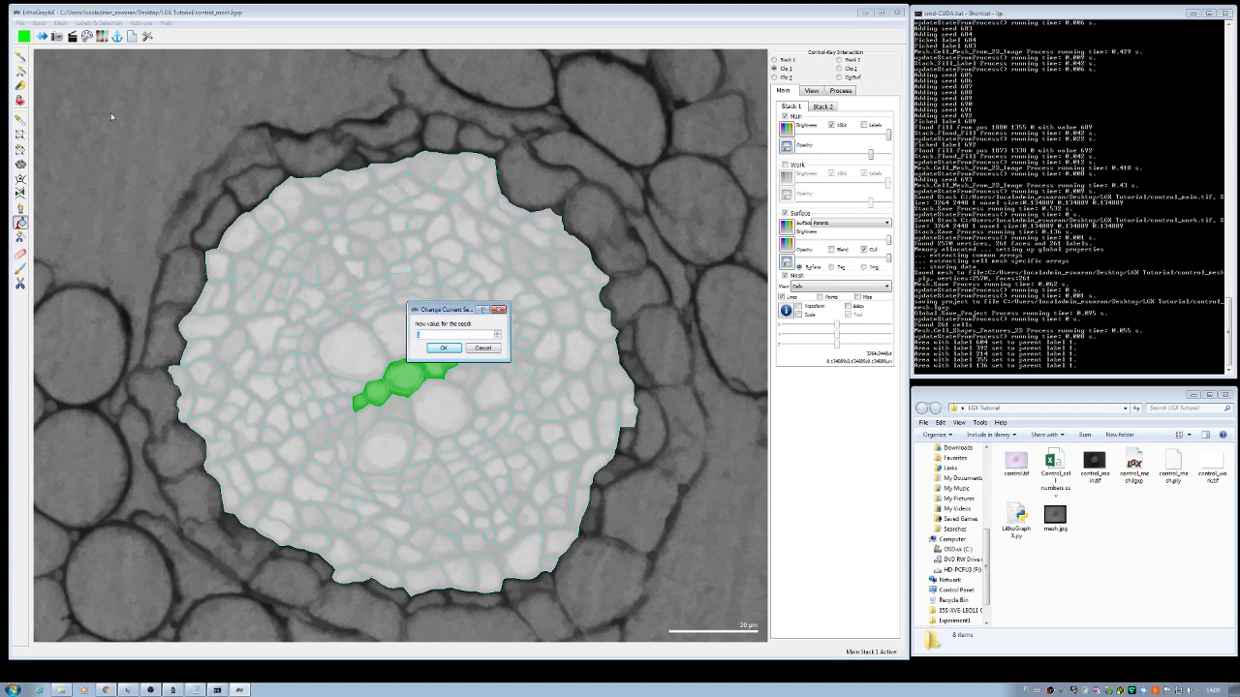
{"action": "key", "text": "Return"}
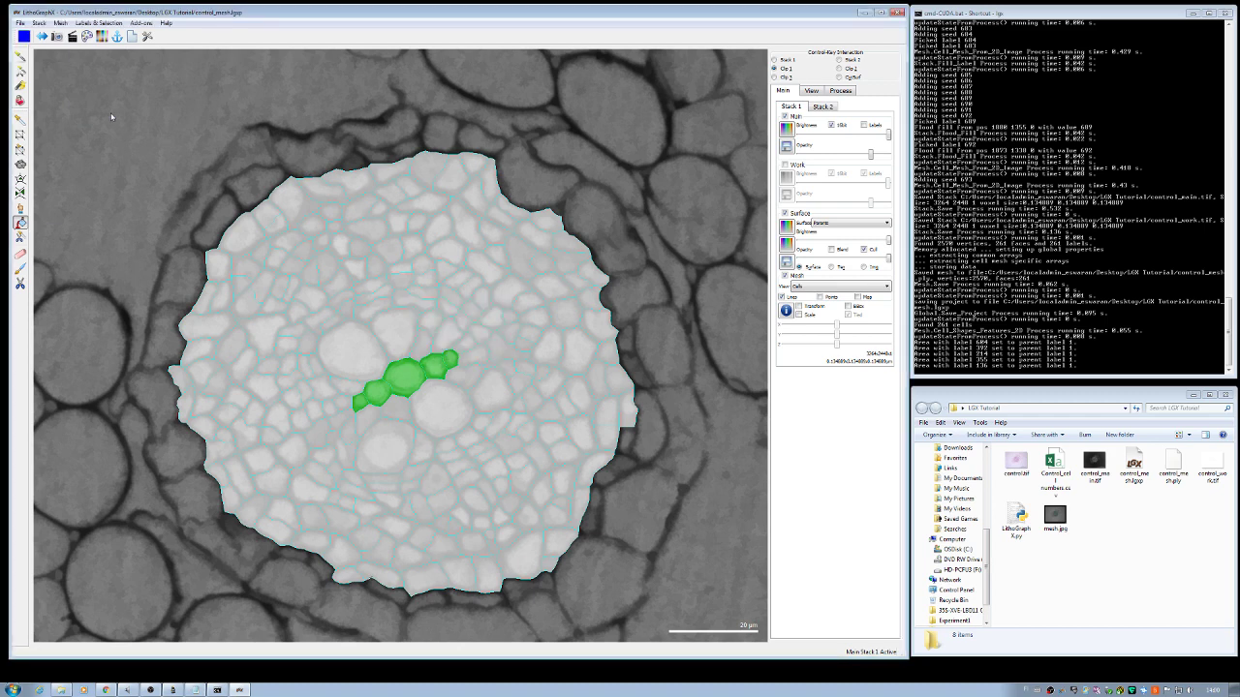
{"action": "left_click", "coordinate": [395, 341]}
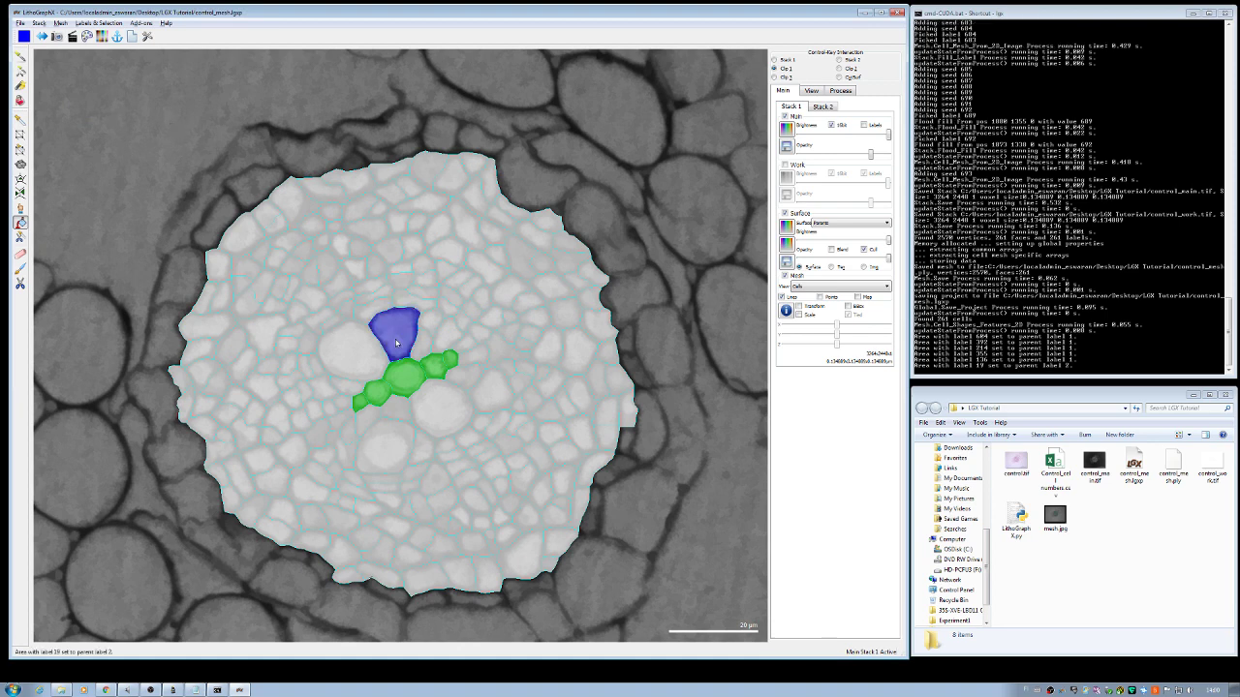
{"action": "left_click", "coordinate": [485, 400]}
{"action": "left_click", "coordinate": [385, 446]}
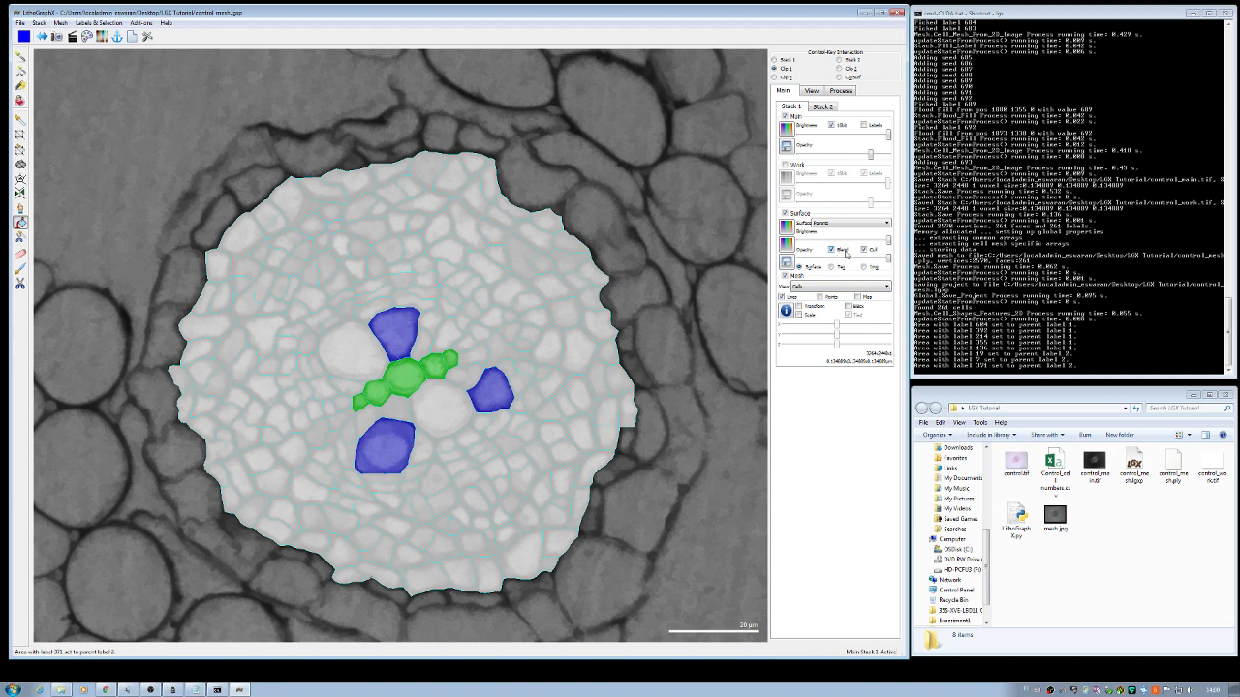
Step: Fine-tune the Surface opacity slider and toggle the Mesh outlines off and back on
{"action": "left_click_drag", "start_coordinate": [889, 261], "coordinate": [839, 266]}
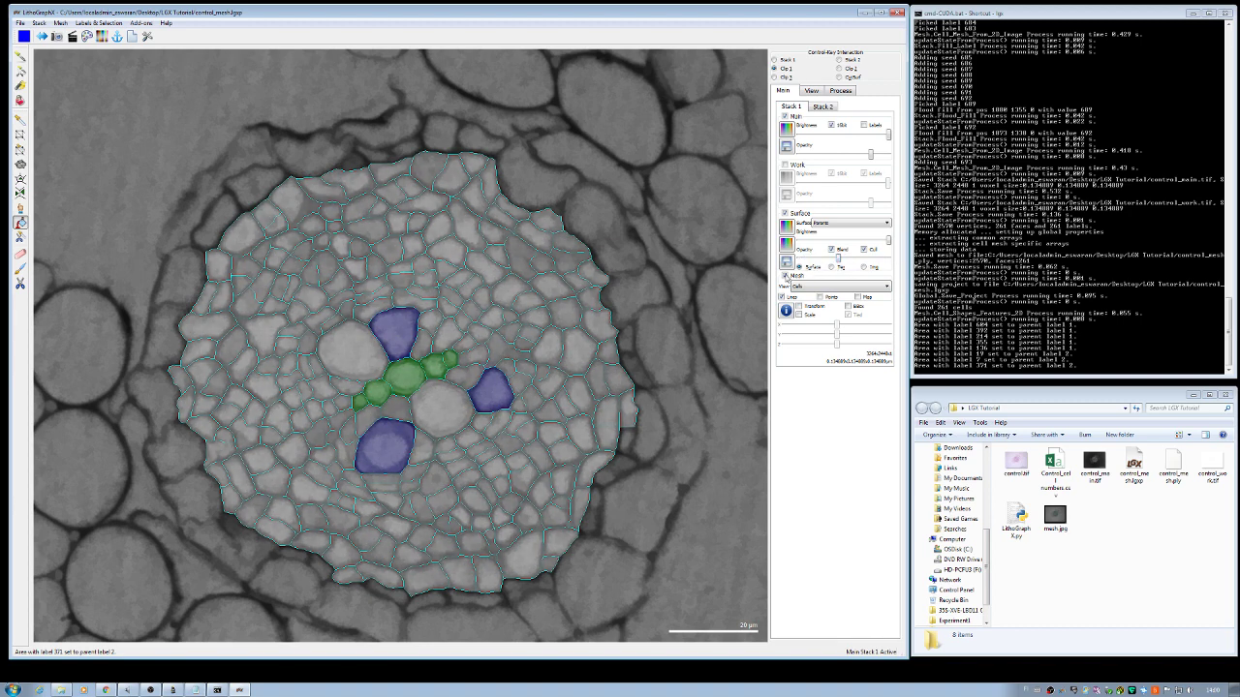
{"action": "left_click", "coordinate": [786, 276]}
{"action": "left_click_drag", "start_coordinate": [838, 262], "coordinate": [860, 266]}
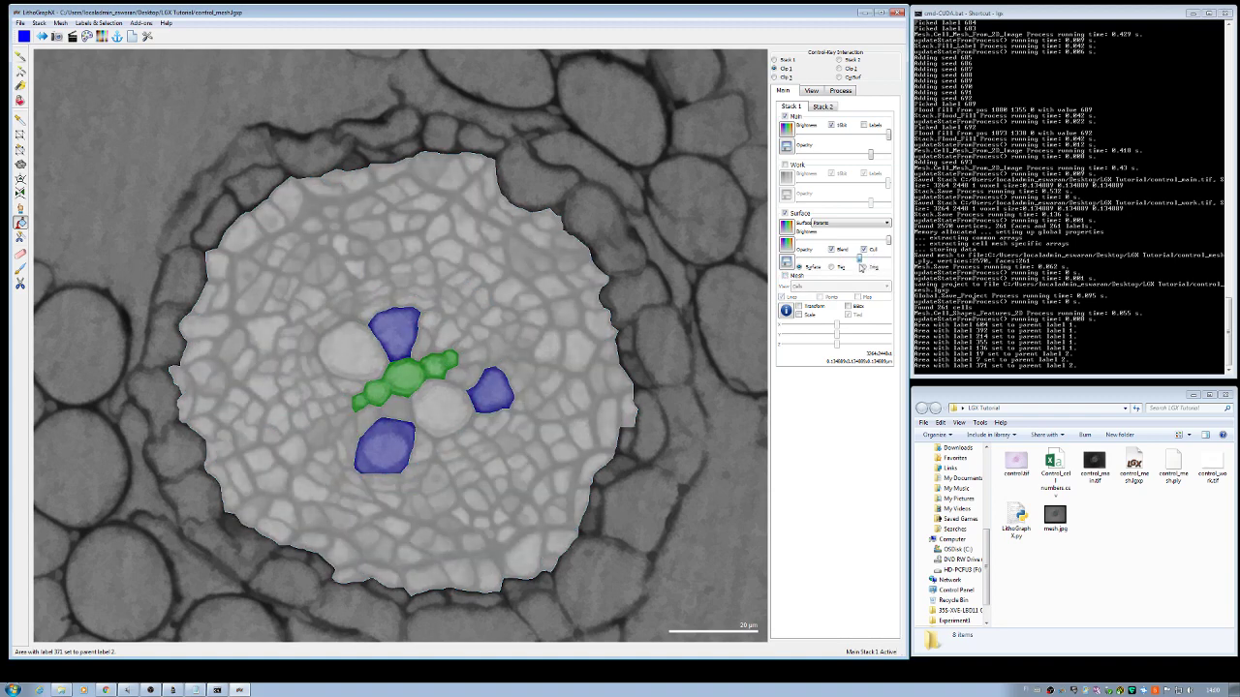
{"action": "left_click", "coordinate": [785, 278]}
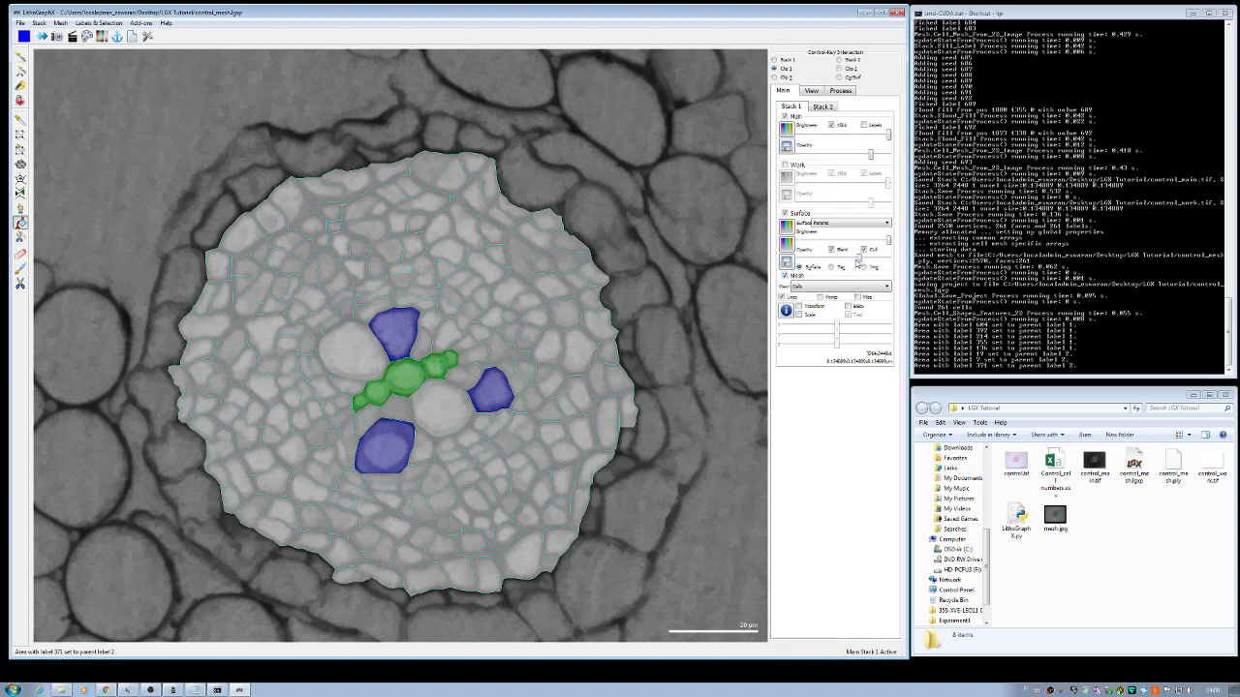
{"action": "left_click_drag", "start_coordinate": [860, 262], "coordinate": [868, 262]}
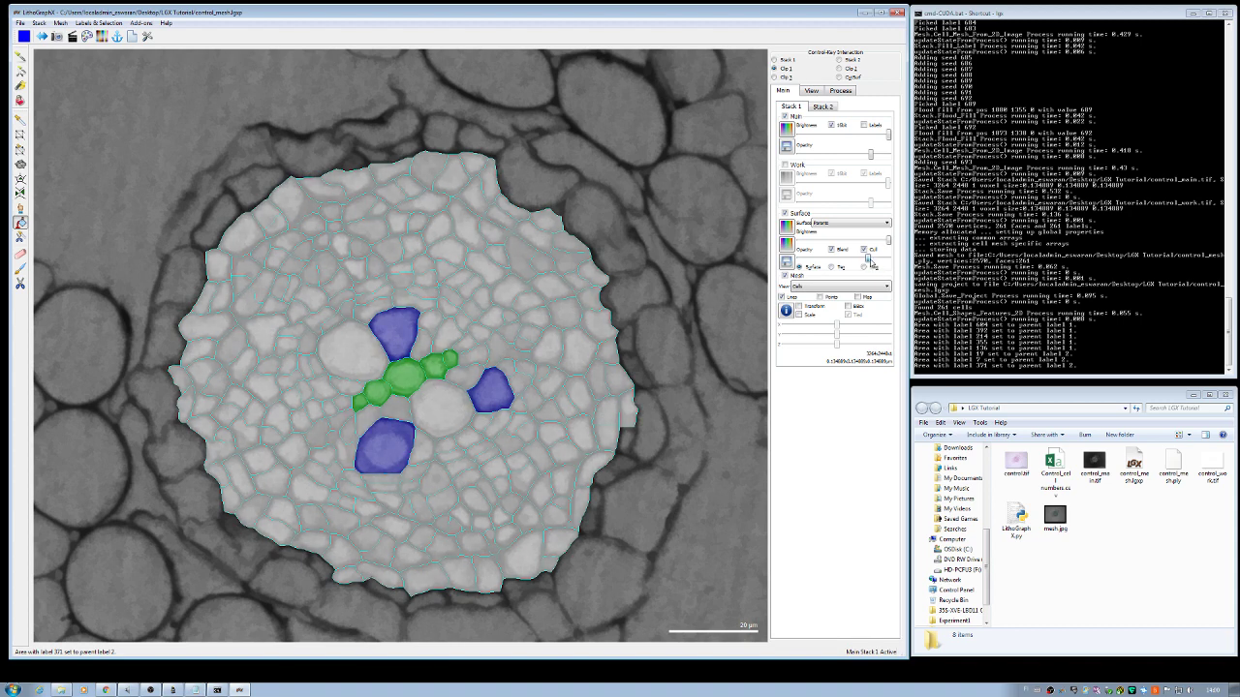
{"action": "left_click", "coordinate": [109, 24]}
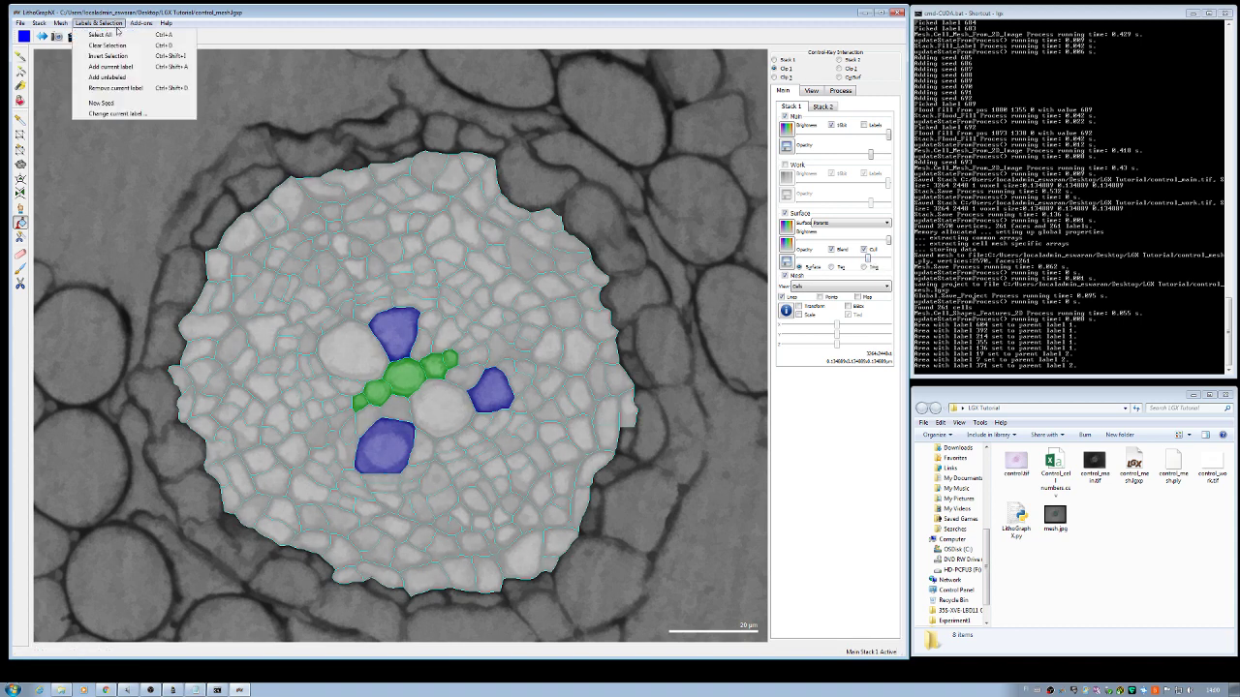
Step: Make label 3 current and paint two cells beside the green cluster plus one right-side cell yellow
{"action": "left_click", "coordinate": [129, 114]}
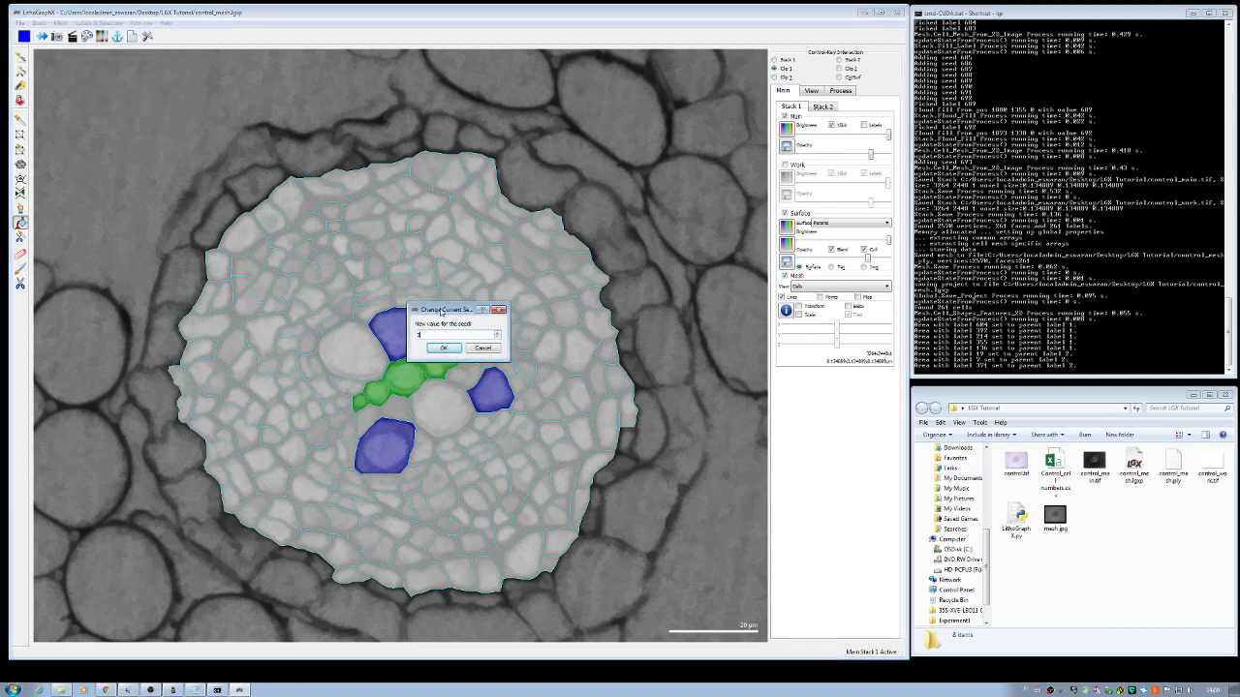
{"action": "key", "text": "Return"}
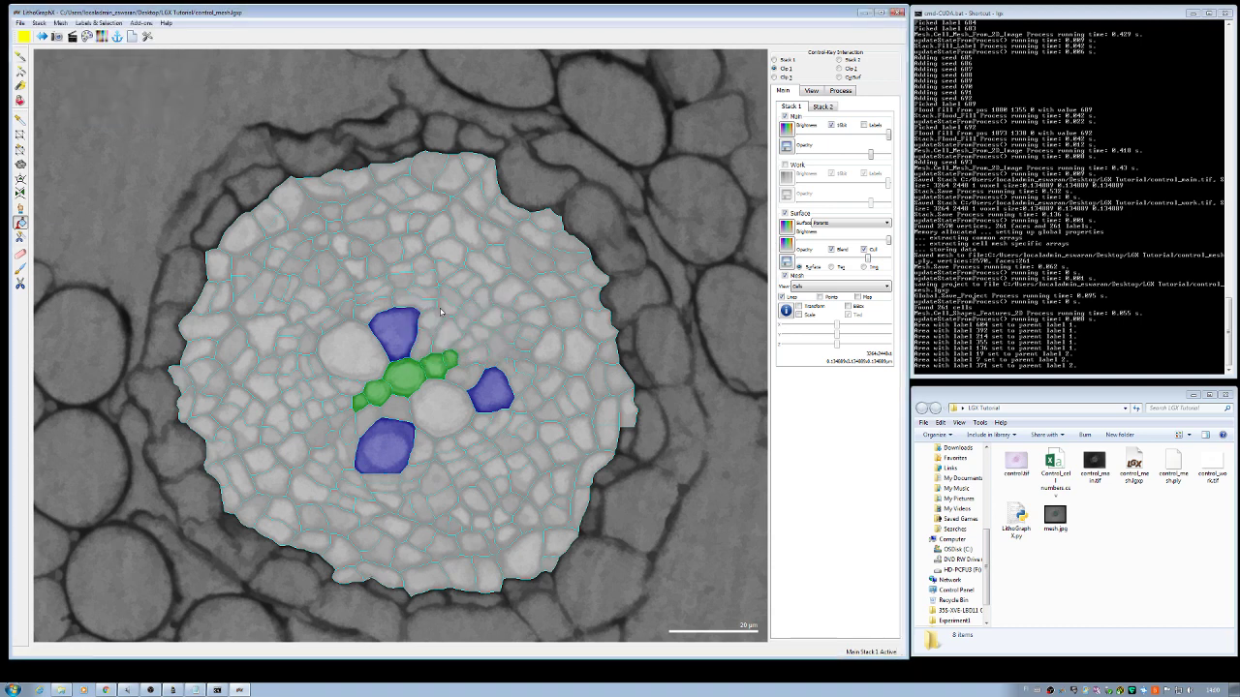
{"action": "left_click", "coordinate": [368, 352]}
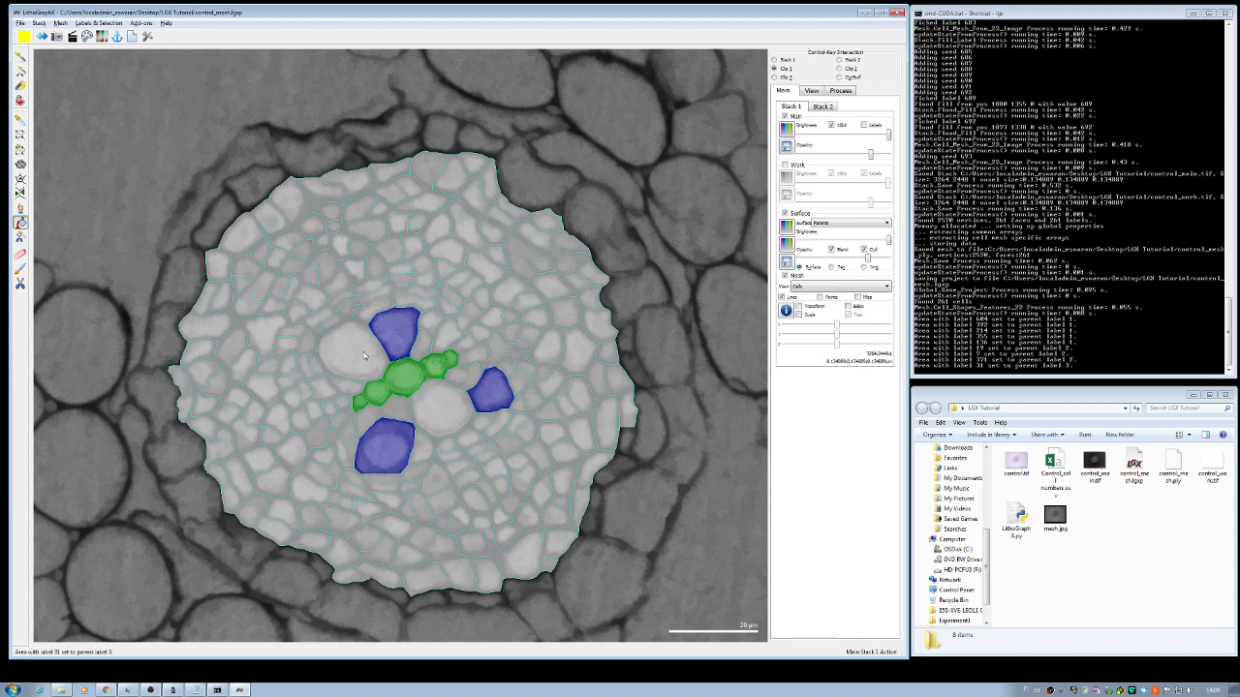
{"action": "left_click", "coordinate": [435, 417]}
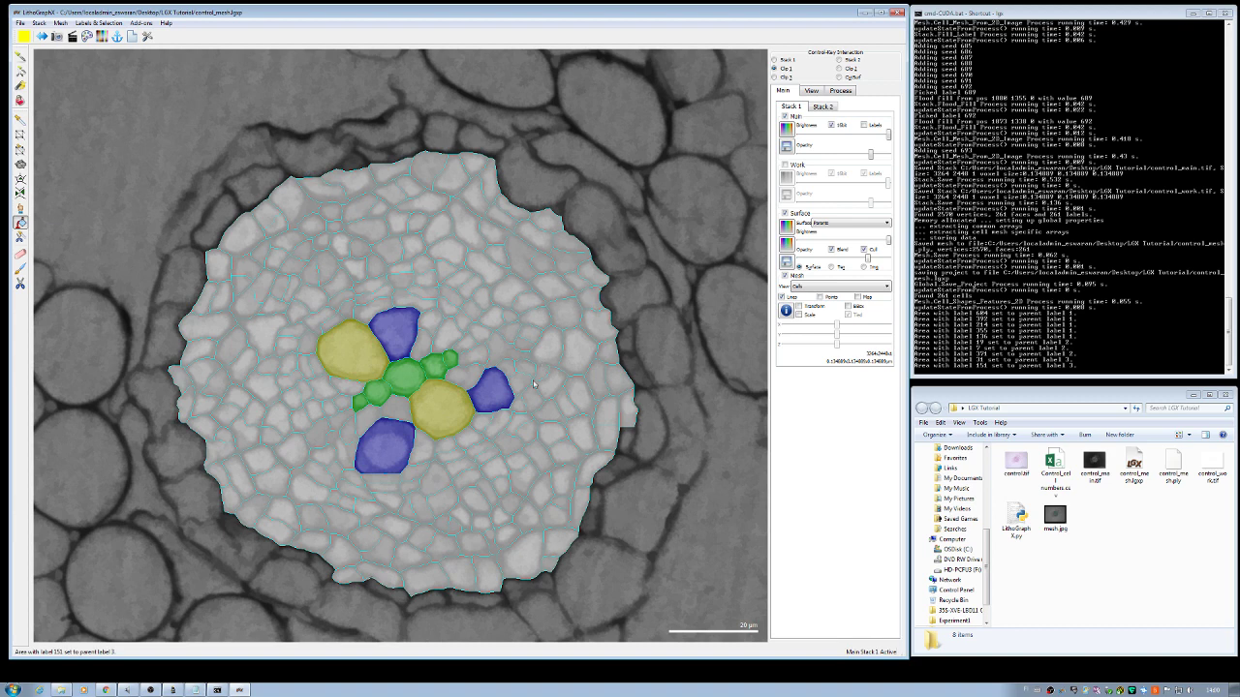
{"action": "left_click", "coordinate": [572, 374]}
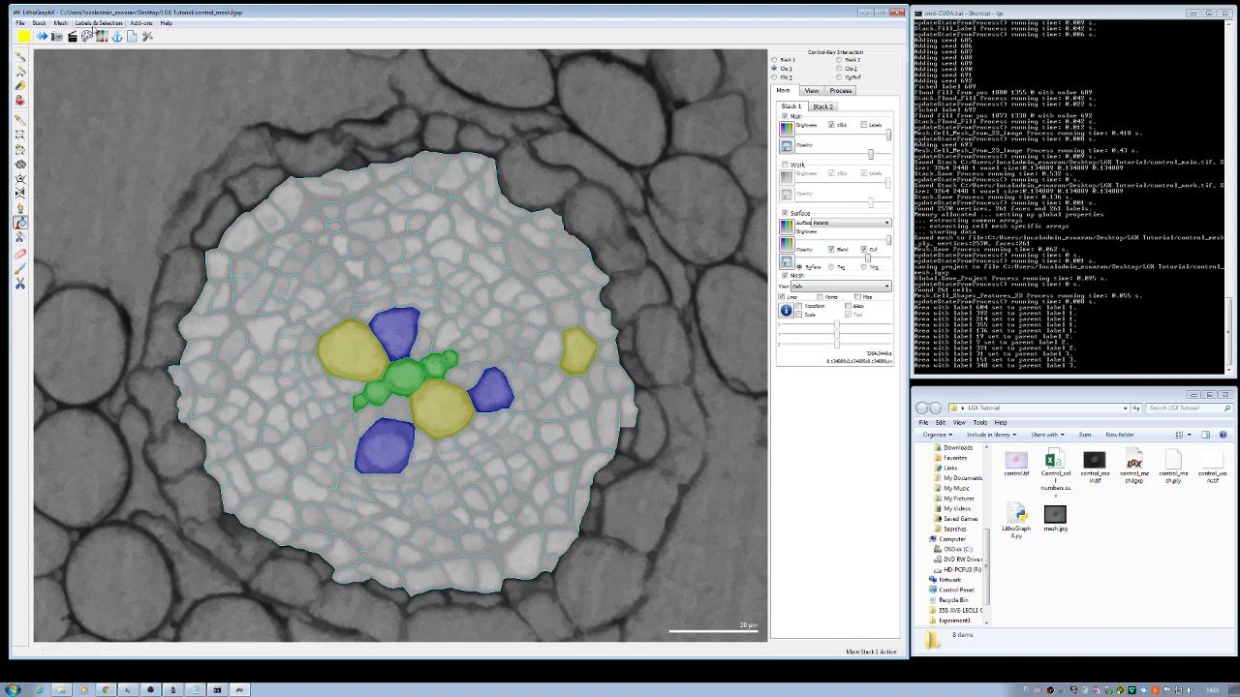
{"action": "left_click", "coordinate": [95, 23]}
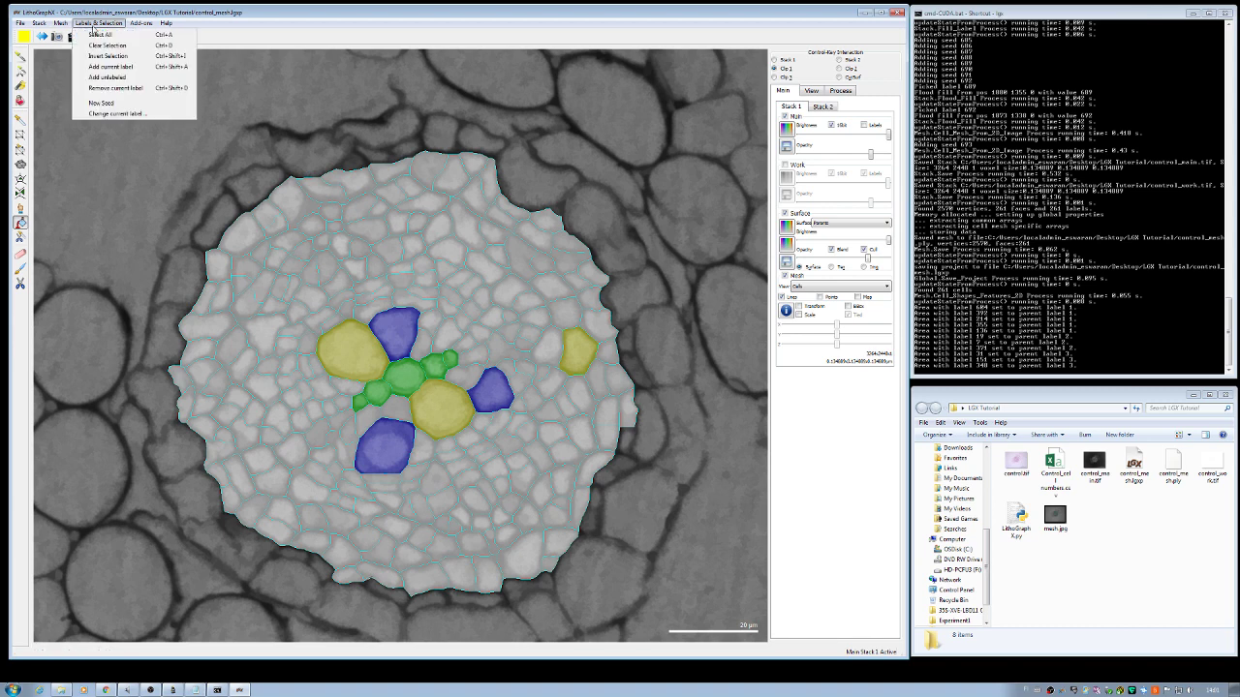
Step: Set the current label to 0 and clear the stray yellow cell on the right
{"action": "left_click", "coordinate": [122, 113]}
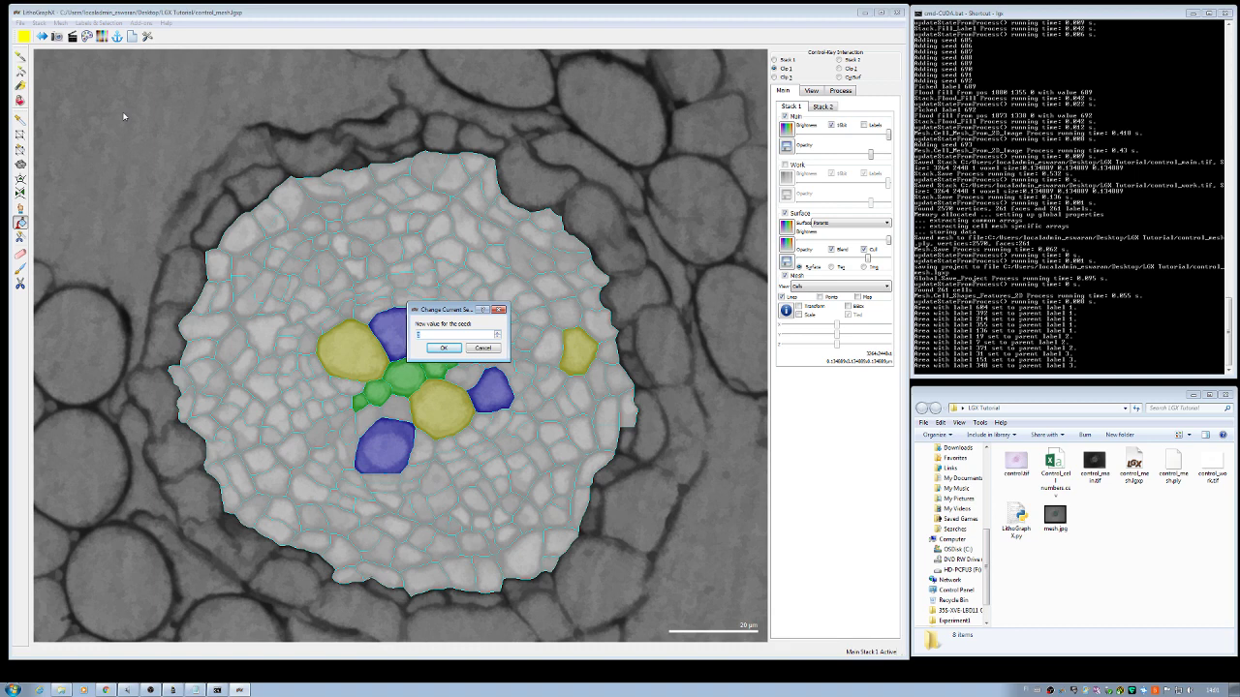
{"action": "key", "text": "Return"}
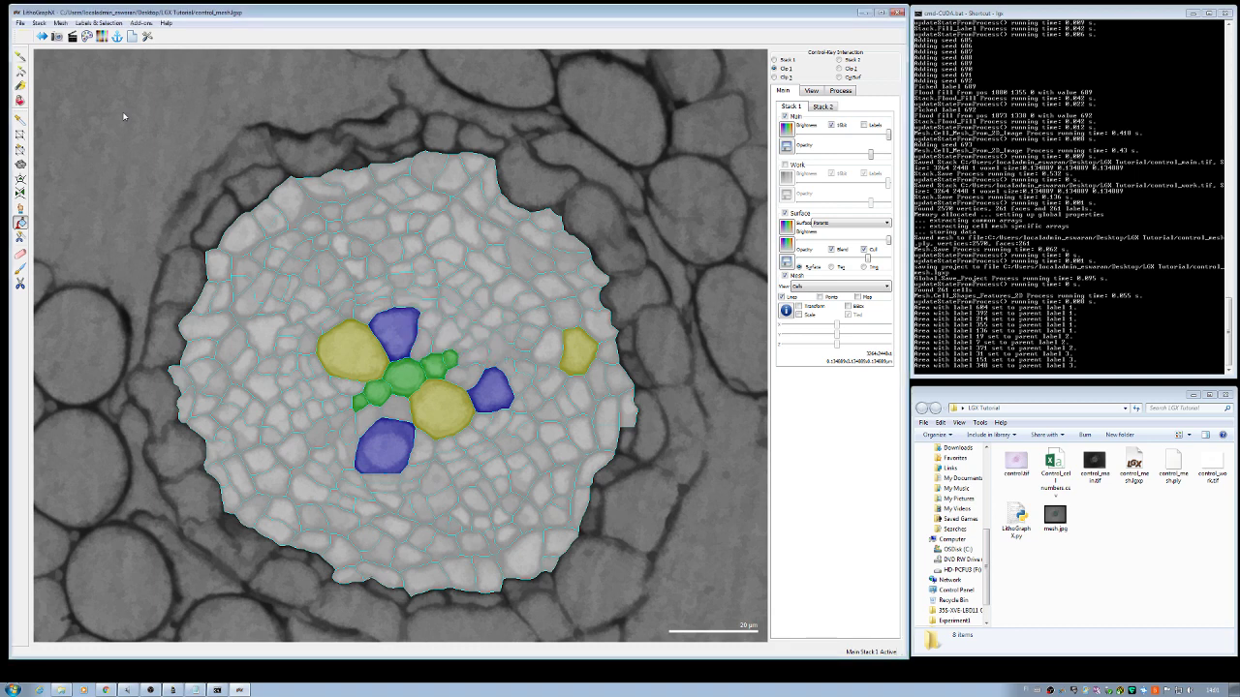
{"action": "left_click", "coordinate": [582, 356]}
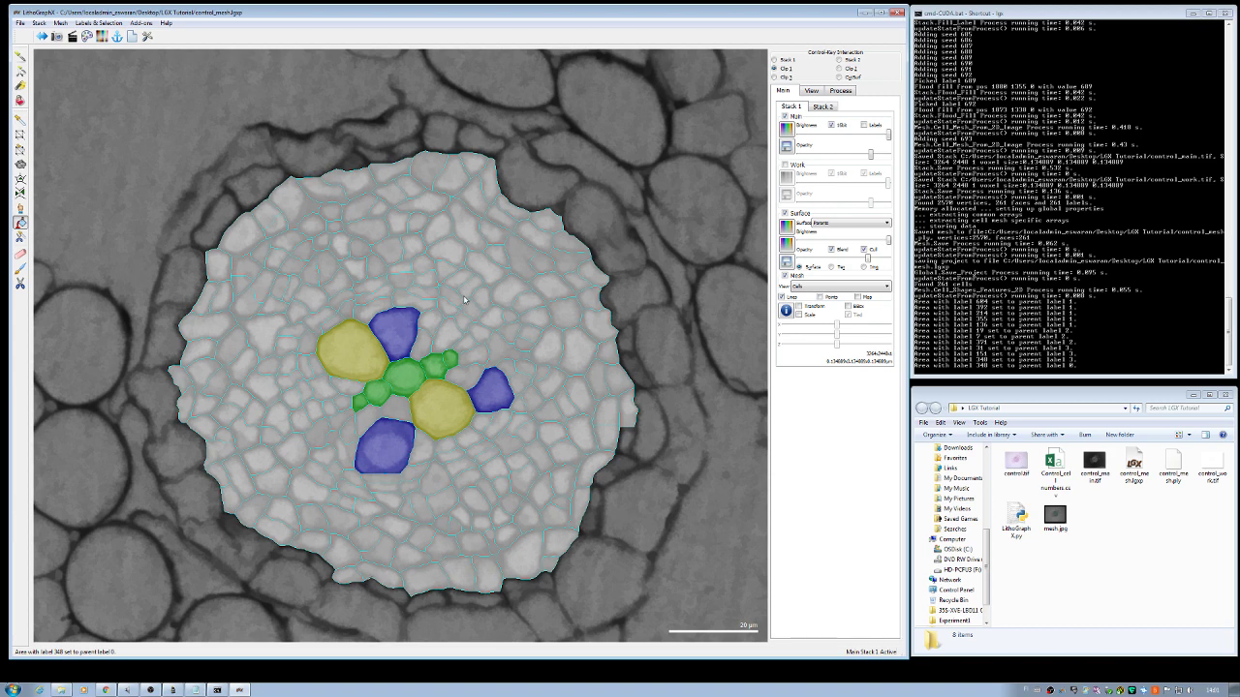
Step: Switch to label 4 and paint the small upper-left and bottom cells magenta
{"action": "left_click", "coordinate": [117, 23]}
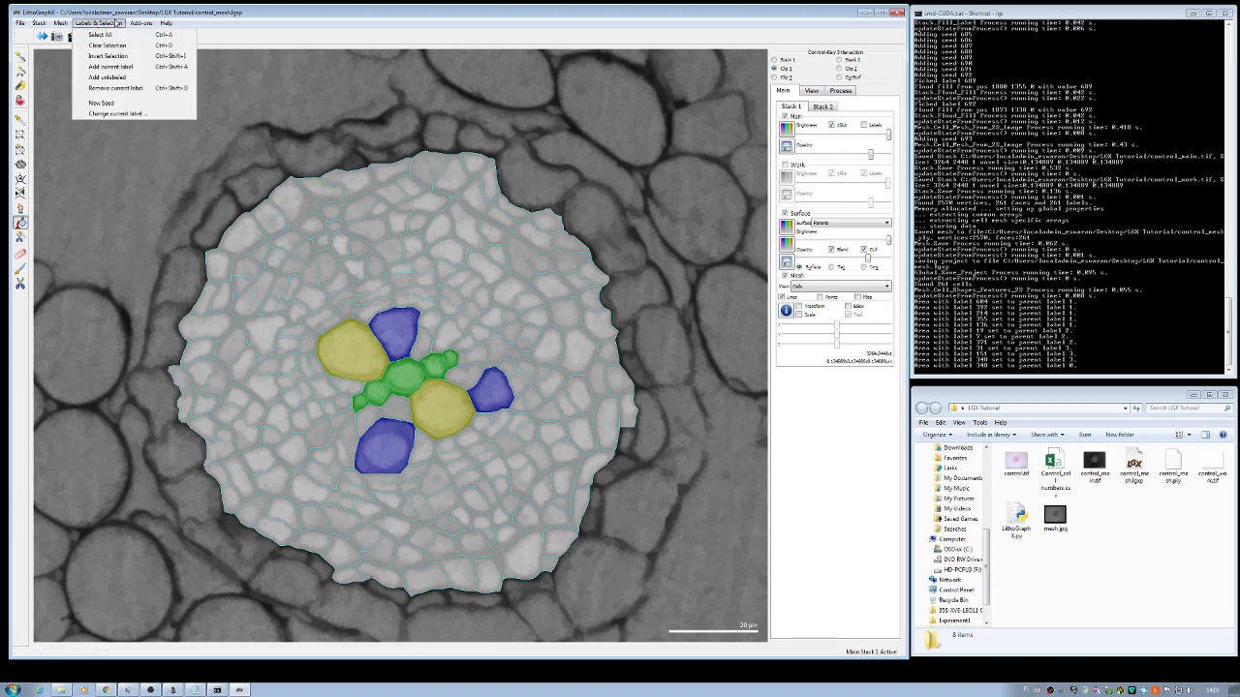
{"action": "left_click", "coordinate": [129, 114]}
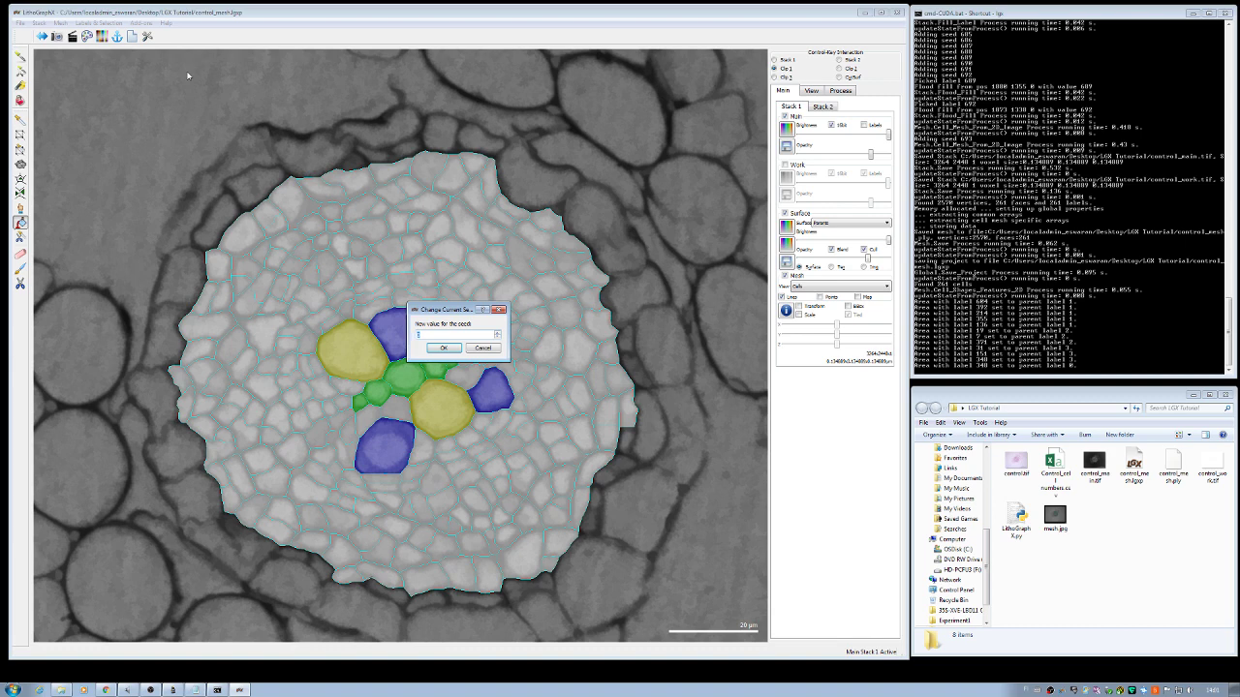
{"action": "left_click", "coordinate": [443, 348]}
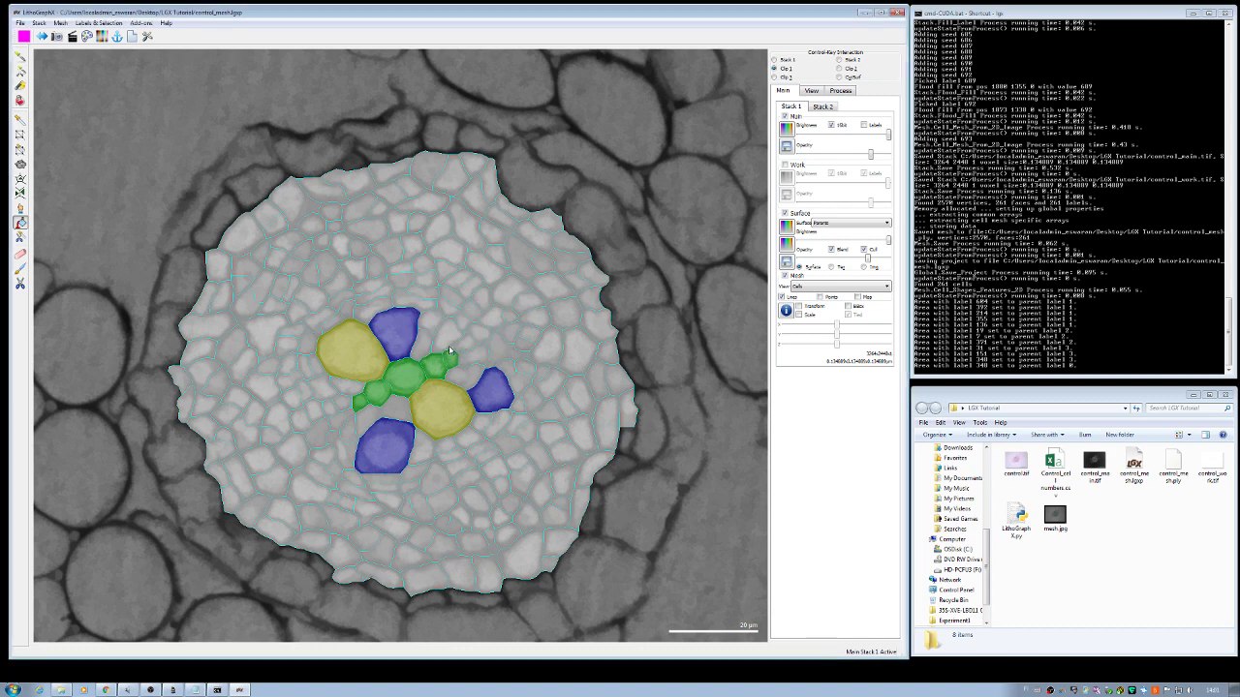
{"action": "left_click", "coordinate": [336, 229]}
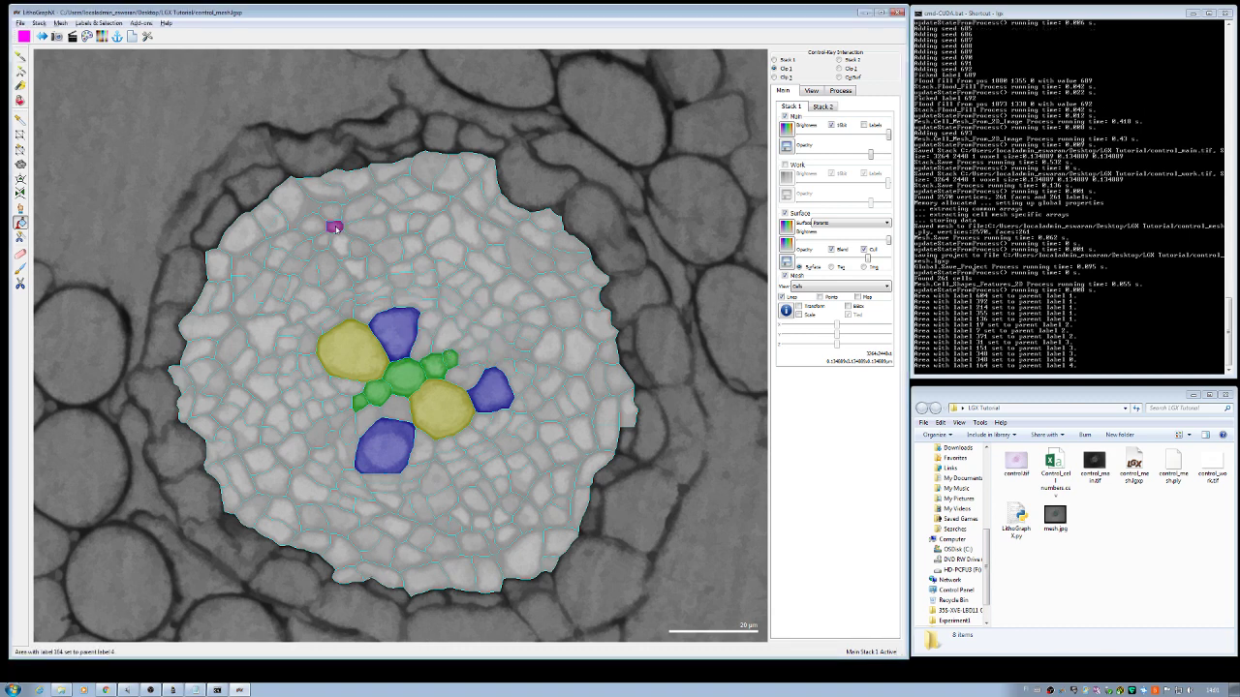
{"action": "left_click", "coordinate": [339, 244]}
{"action": "left_click", "coordinate": [328, 242]}
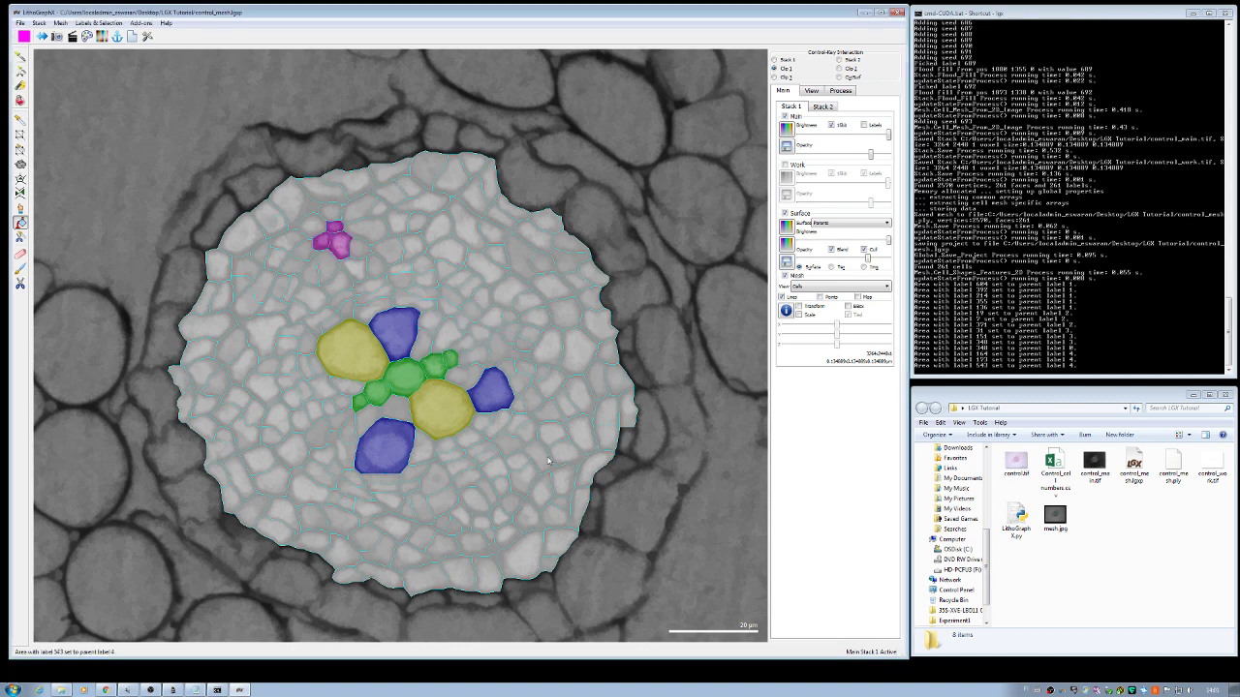
{"action": "left_click", "coordinate": [504, 516]}
{"action": "left_click", "coordinate": [487, 522]}
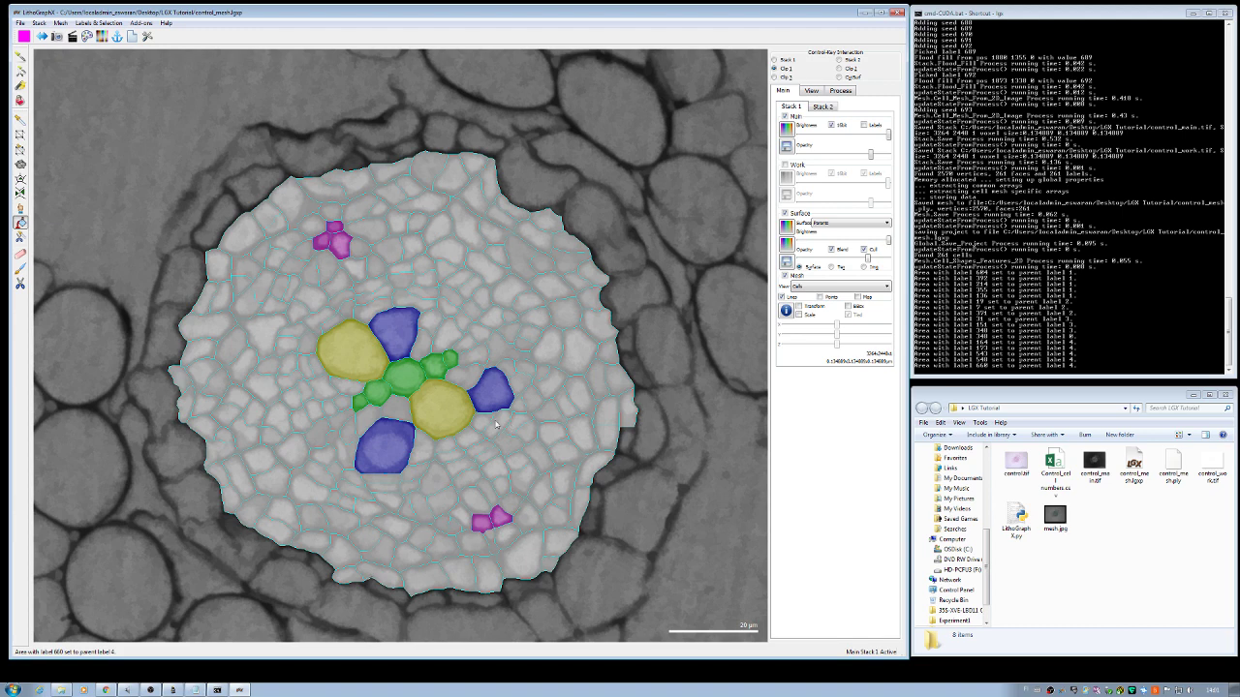
{"action": "left_click", "coordinate": [89, 24]}
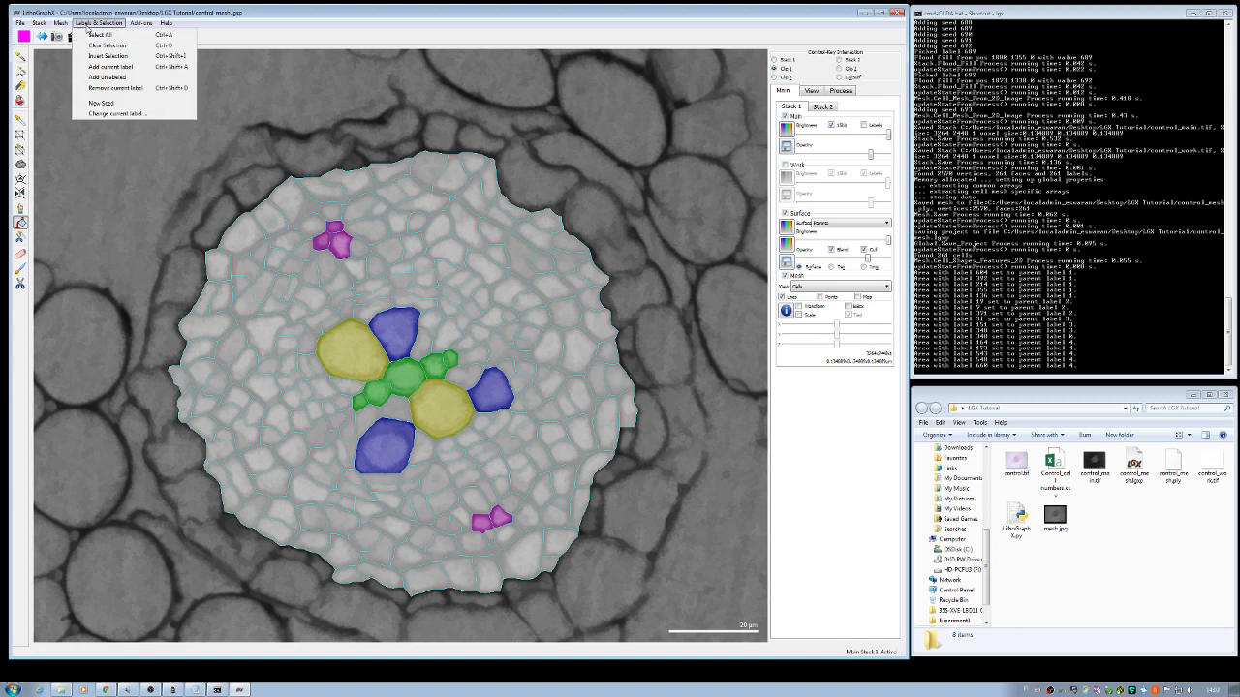
Step: Set label 5 and paint seven small cells above, left, below and right of the centre cyan
{"action": "left_click", "coordinate": [121, 113]}
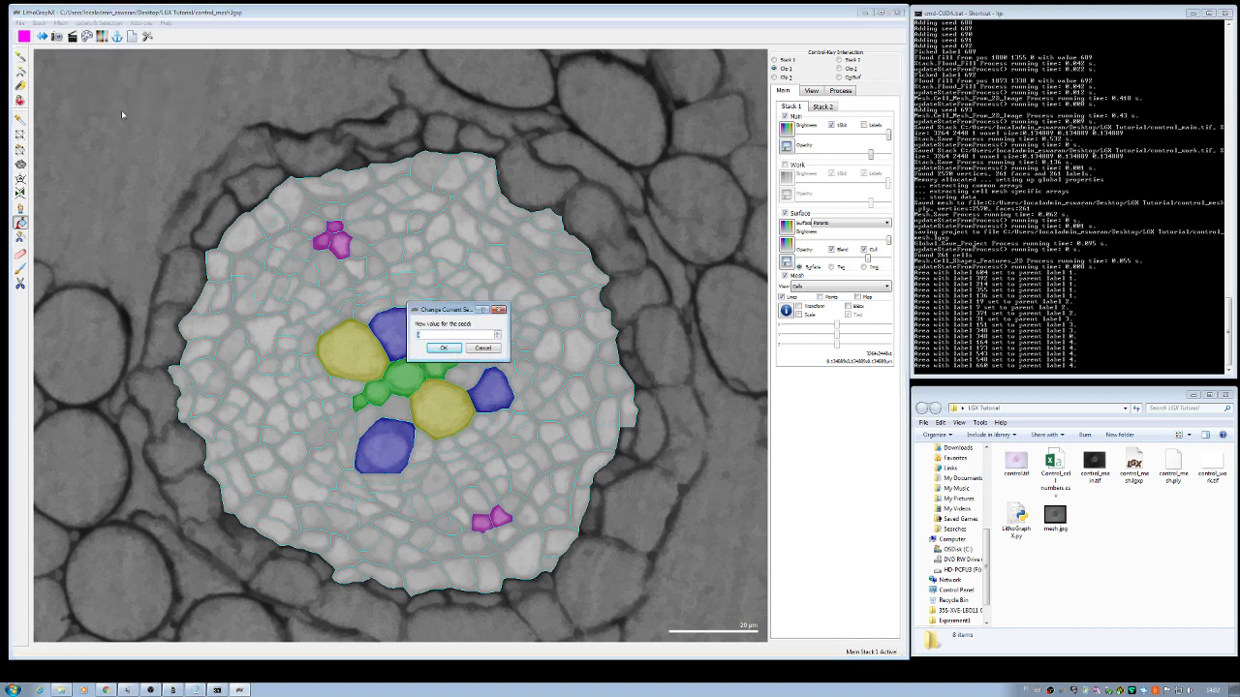
{"action": "type", "text": "5"}
{"action": "key", "text": "Return"}
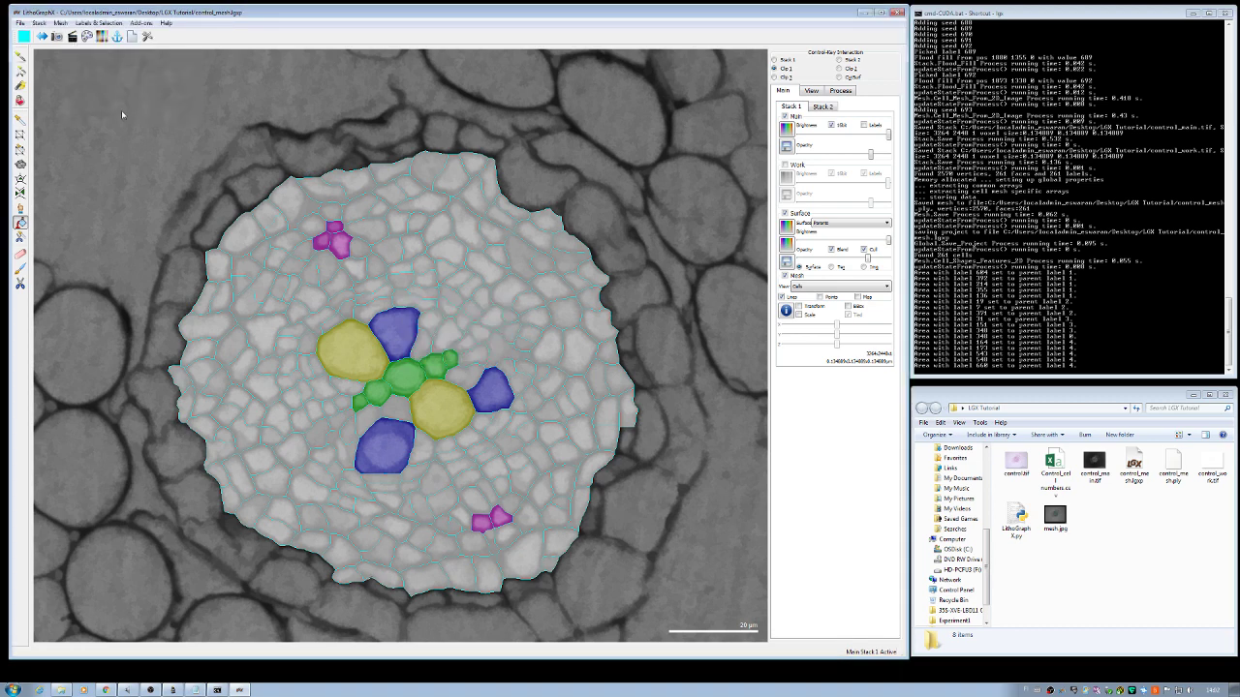
{"action": "left_click", "coordinate": [371, 302]}
{"action": "left_click", "coordinate": [418, 294]}
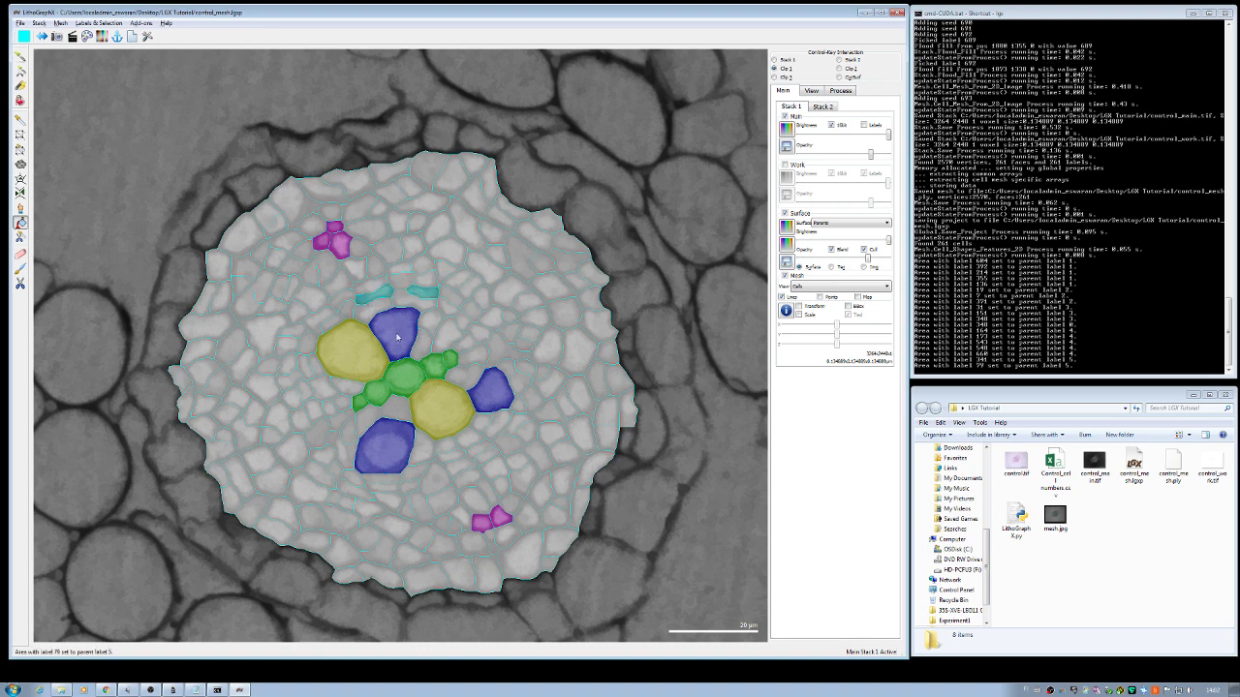
{"action": "left_click", "coordinate": [378, 484]}
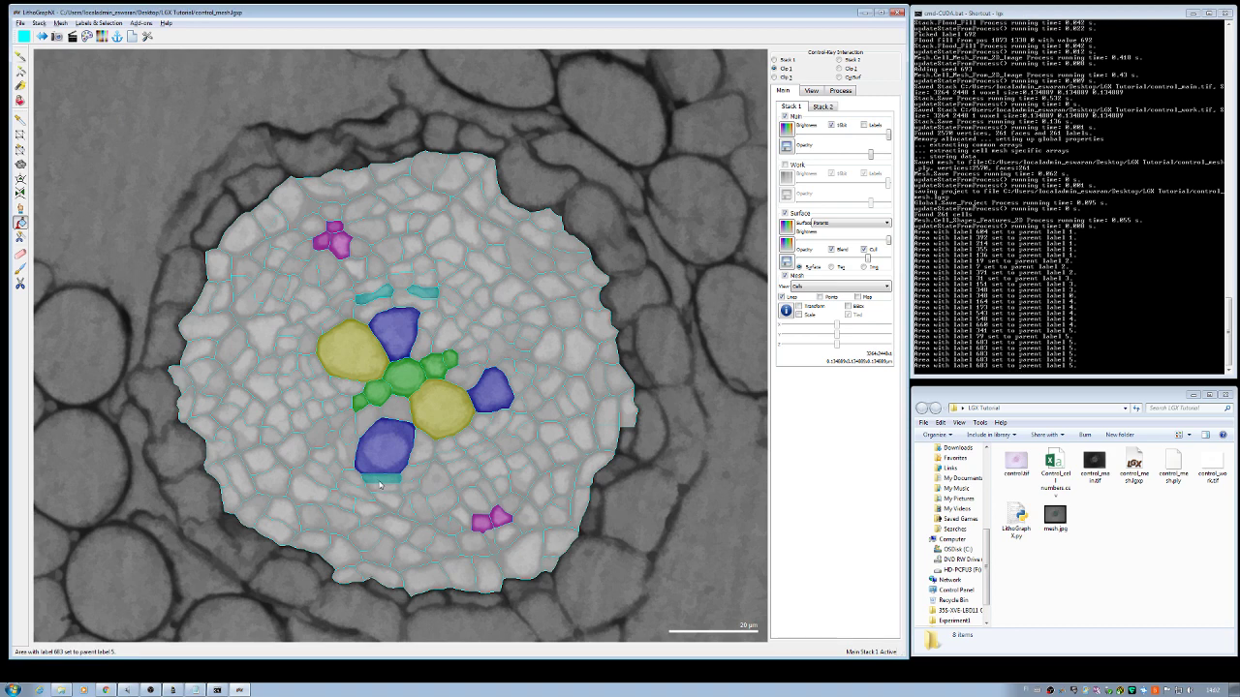
{"action": "left_click", "coordinate": [313, 369]}
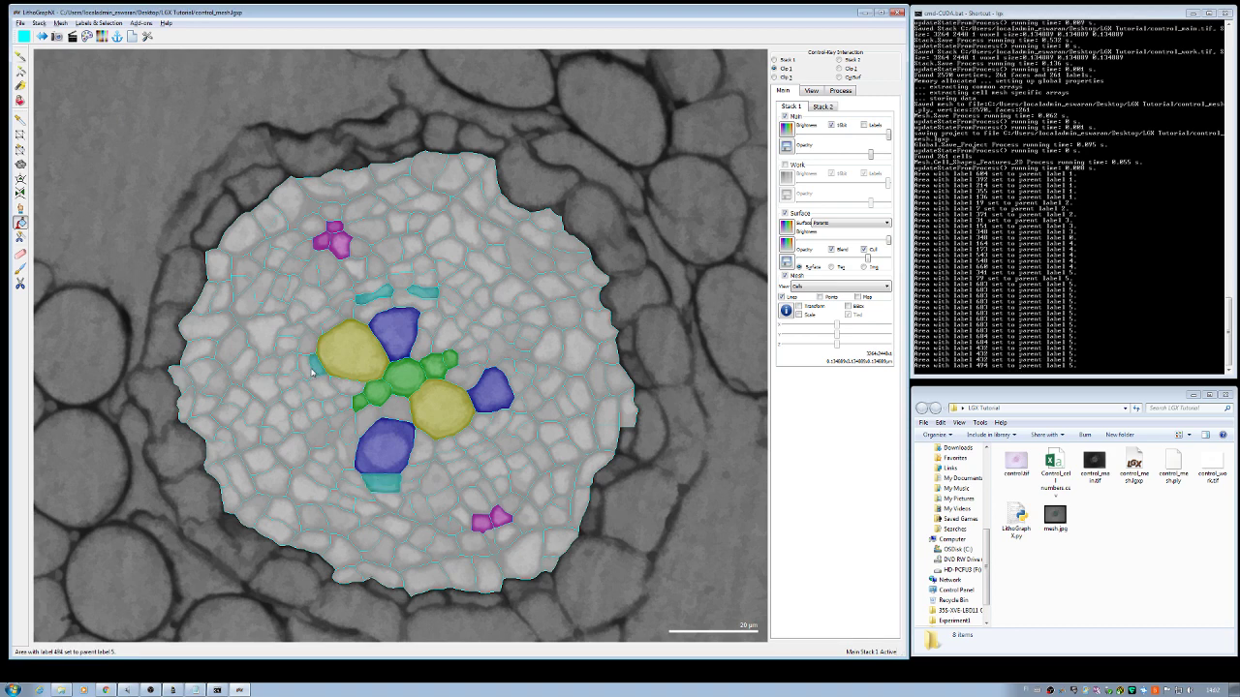
{"action": "left_click", "coordinate": [484, 456]}
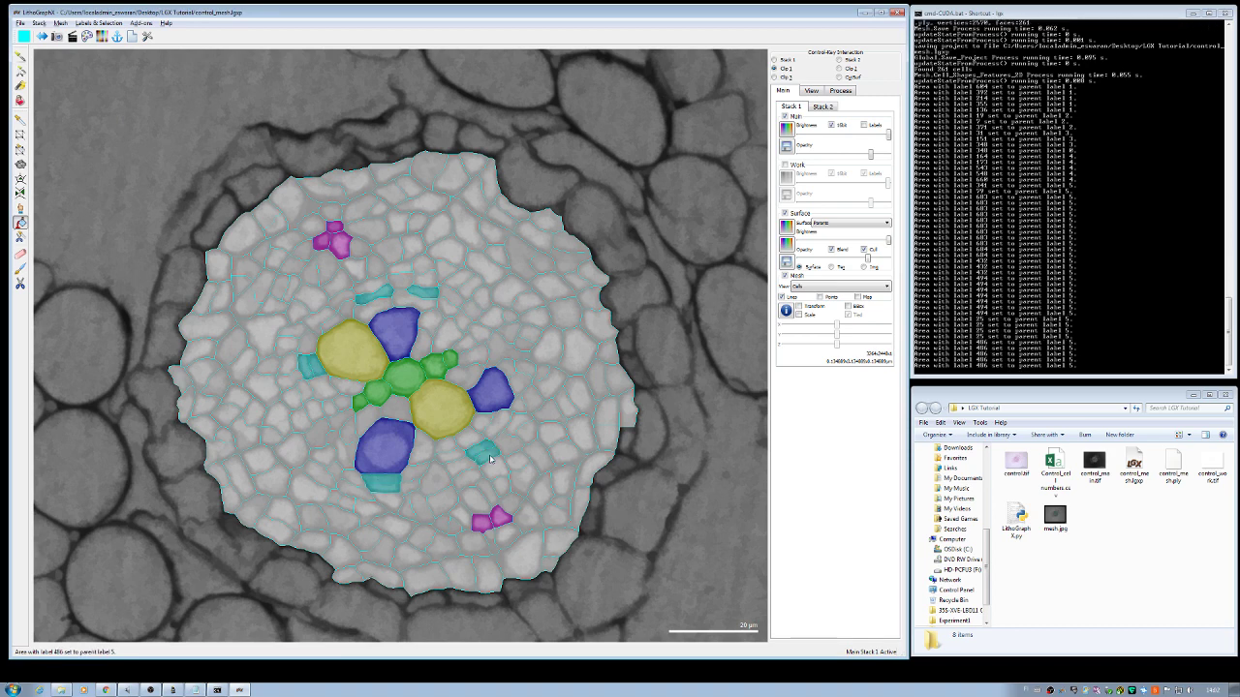
{"action": "left_click", "coordinate": [449, 299]}
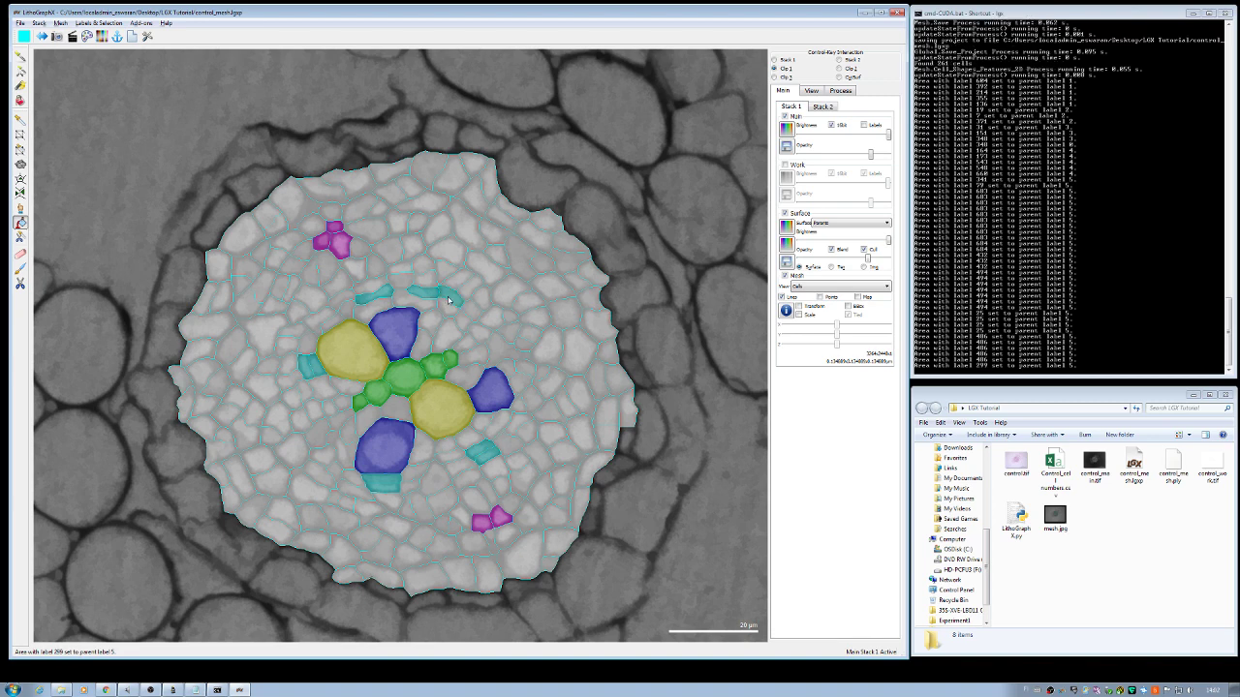
{"action": "left_click", "coordinate": [378, 283]}
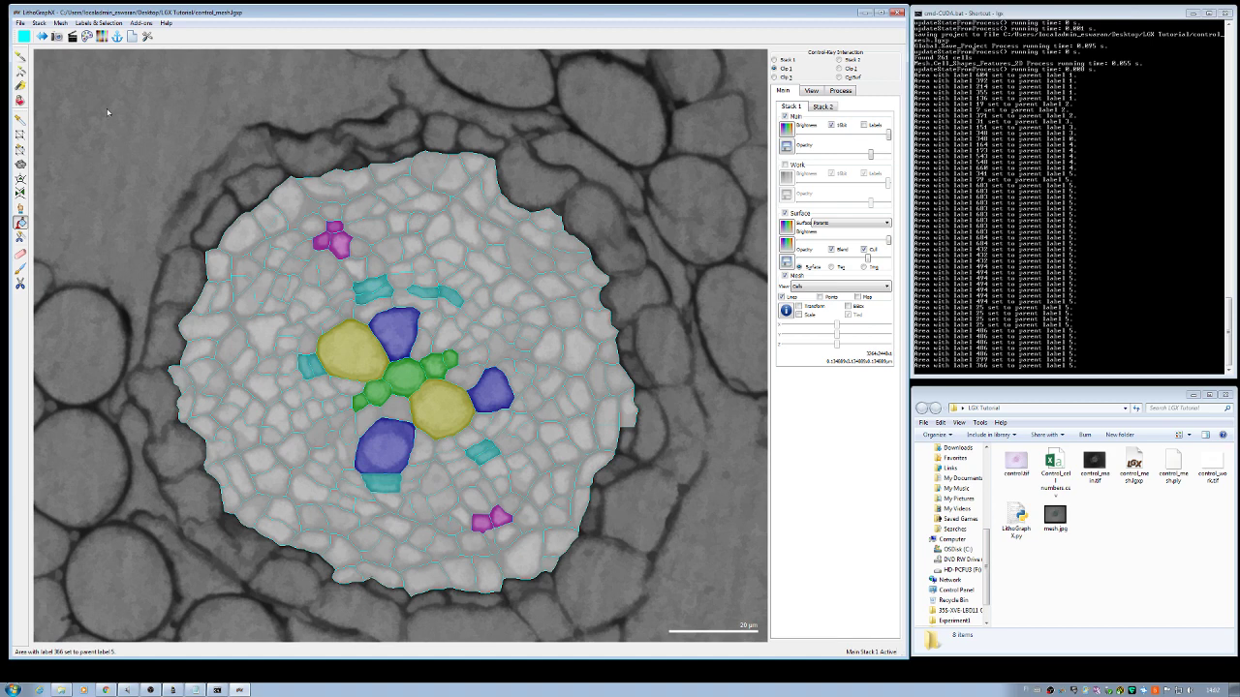
{"action": "left_click", "coordinate": [99, 22]}
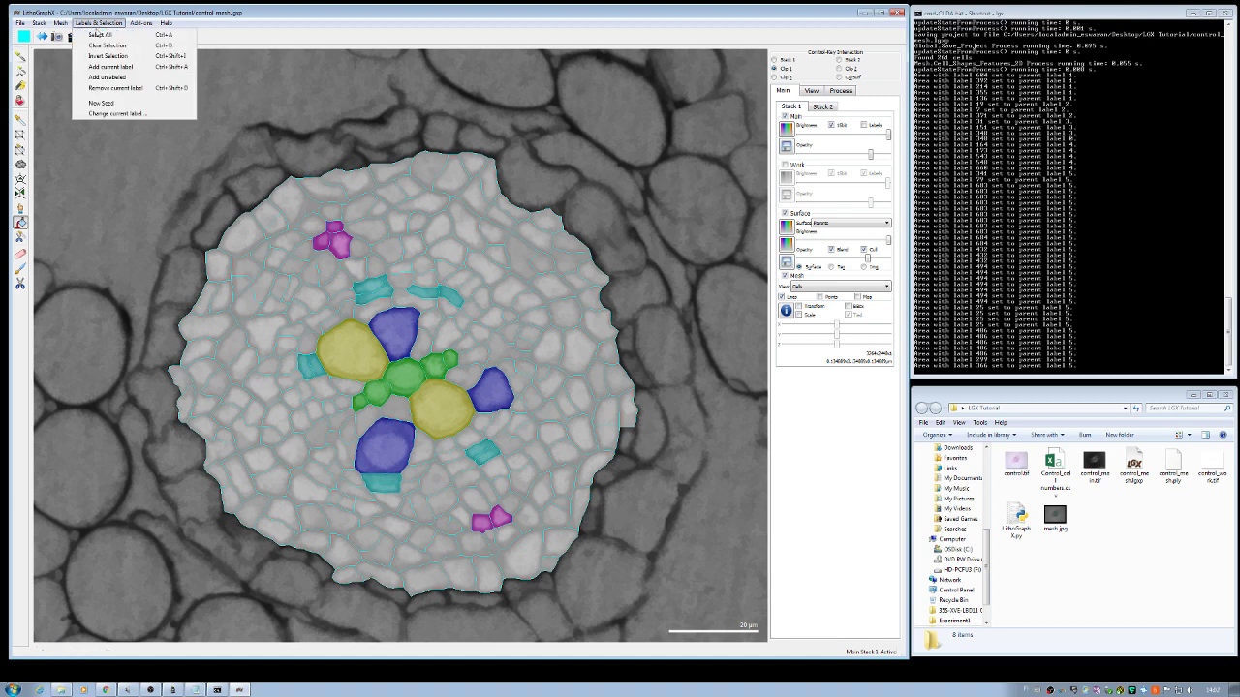
Step: Set label 6 and paint the eleven small cells hugging the green cluster brown
{"action": "left_click", "coordinate": [123, 113]}
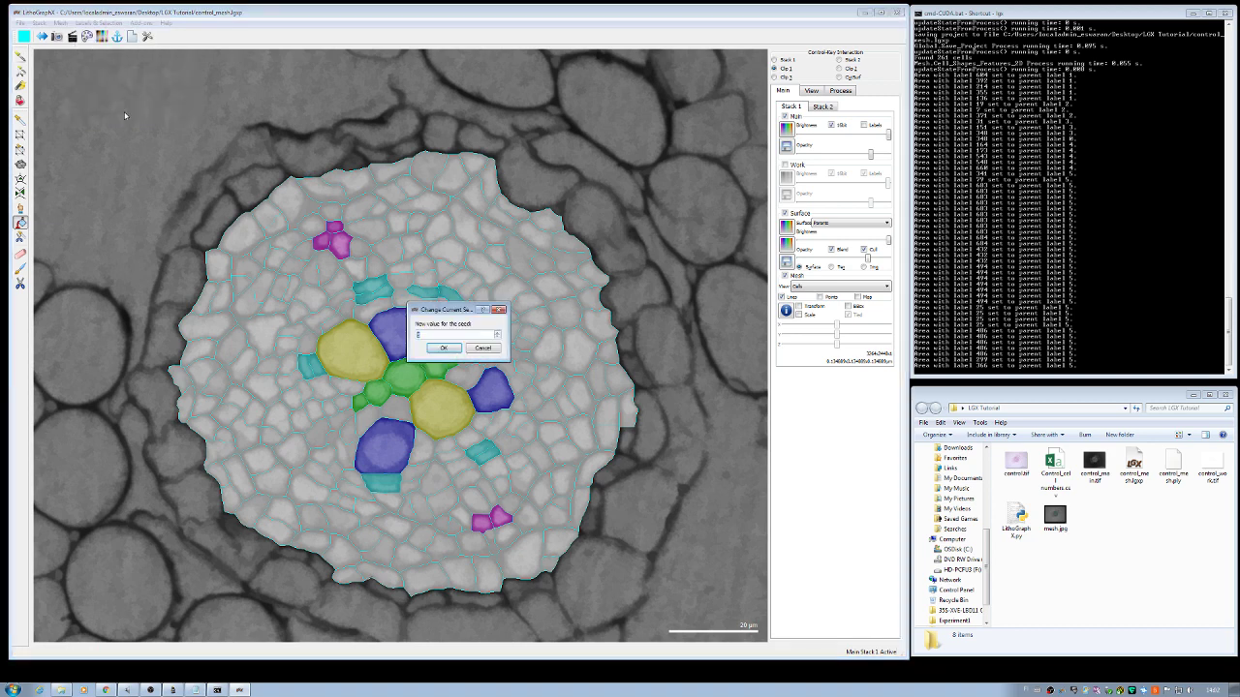
{"action": "left_click", "coordinate": [443, 347]}
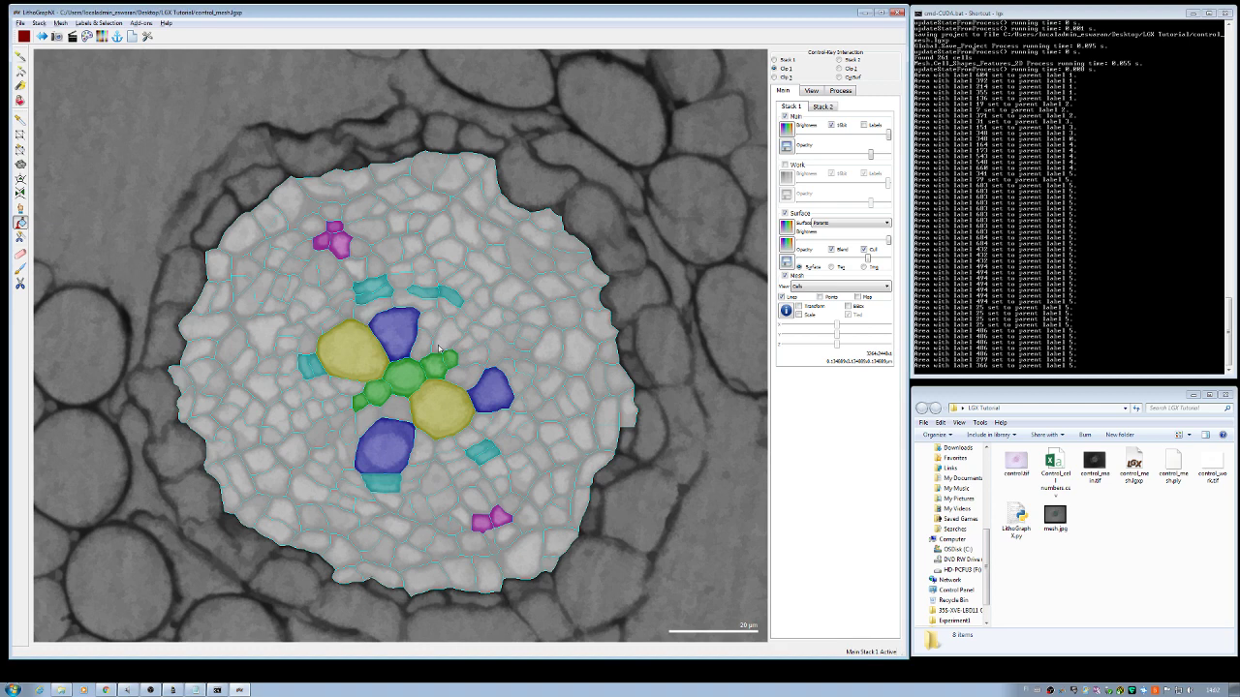
{"action": "left_click", "coordinate": [420, 346]}
{"action": "left_click", "coordinate": [443, 341]}
{"action": "left_click", "coordinate": [463, 375]}
{"action": "left_click", "coordinate": [473, 360]}
{"action": "left_click", "coordinate": [458, 354]}
{"action": "left_click", "coordinate": [397, 407]}
{"action": "left_click", "coordinate": [372, 416]}
{"action": "left_click", "coordinate": [351, 417]}
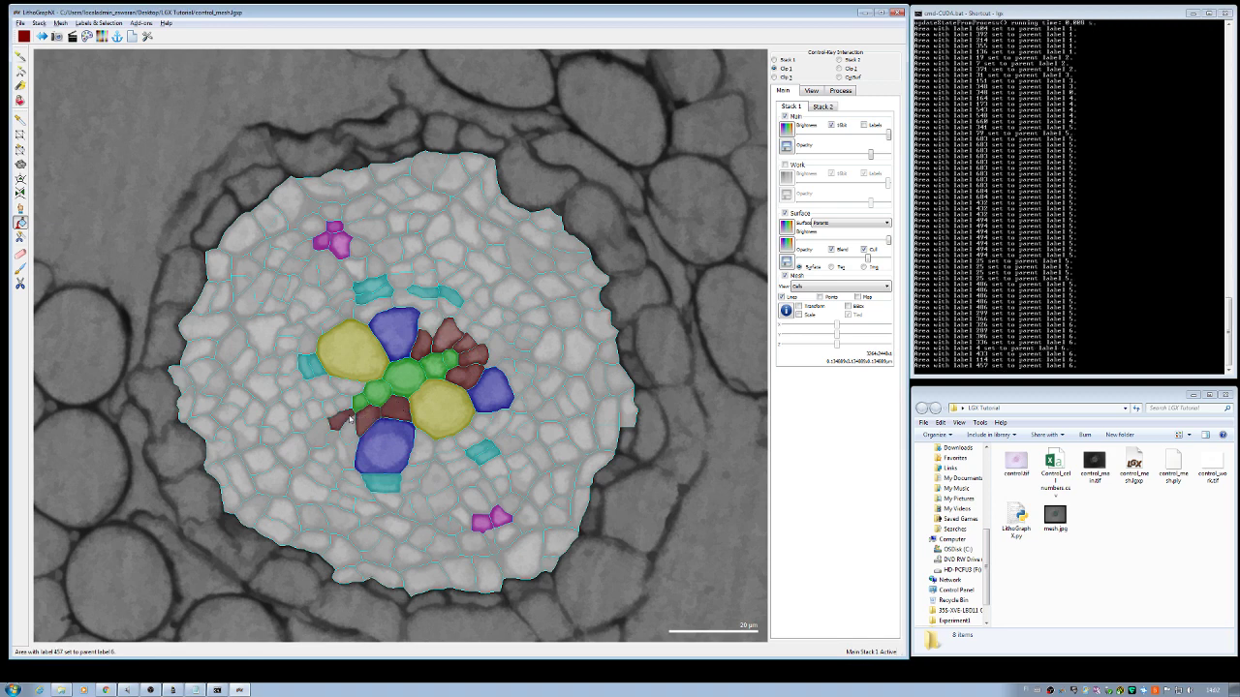
{"action": "left_click", "coordinate": [351, 392]}
{"action": "left_click", "coordinate": [351, 407]}
{"action": "left_click", "coordinate": [352, 422]}
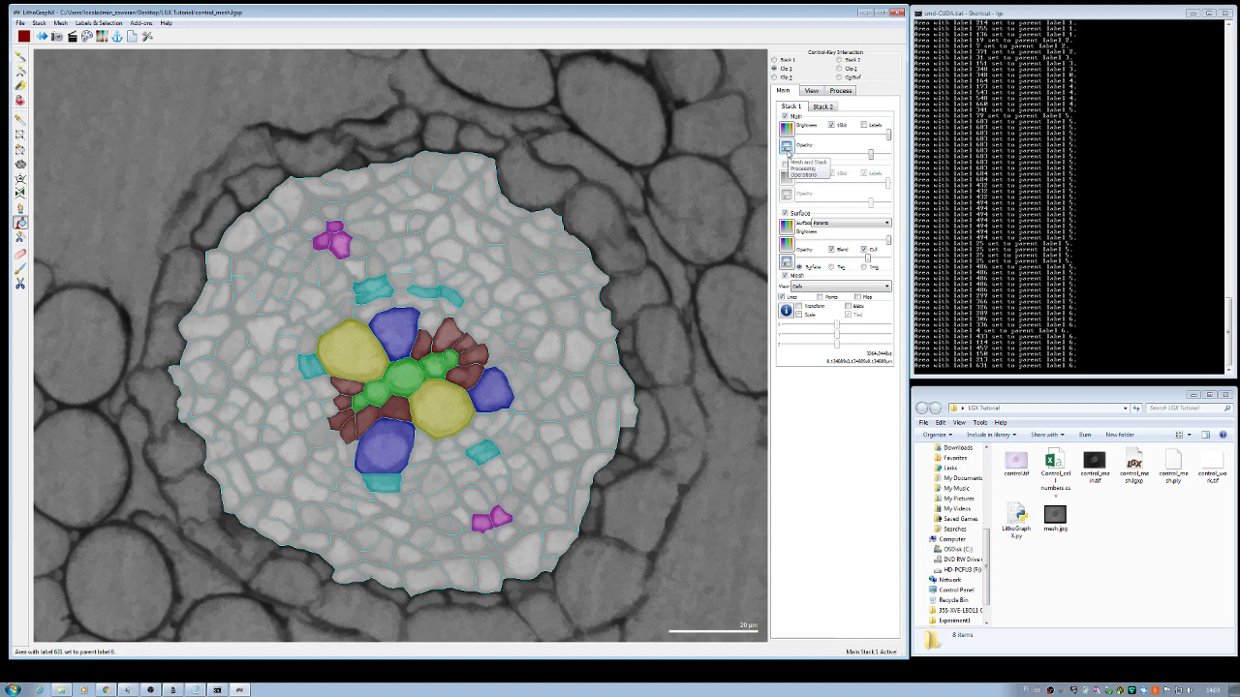
Step: Save the main stack over the existing control_main.tif
{"action": "left_click", "coordinate": [787, 147]}
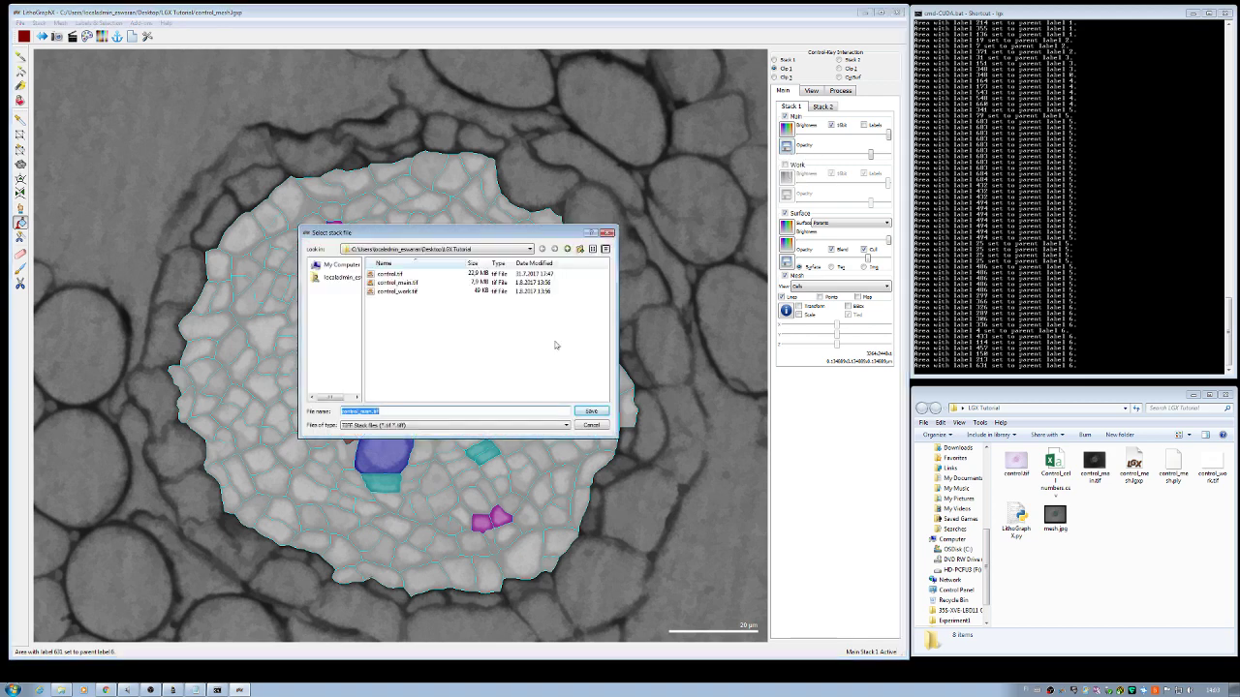
{"action": "left_click", "coordinate": [588, 411]}
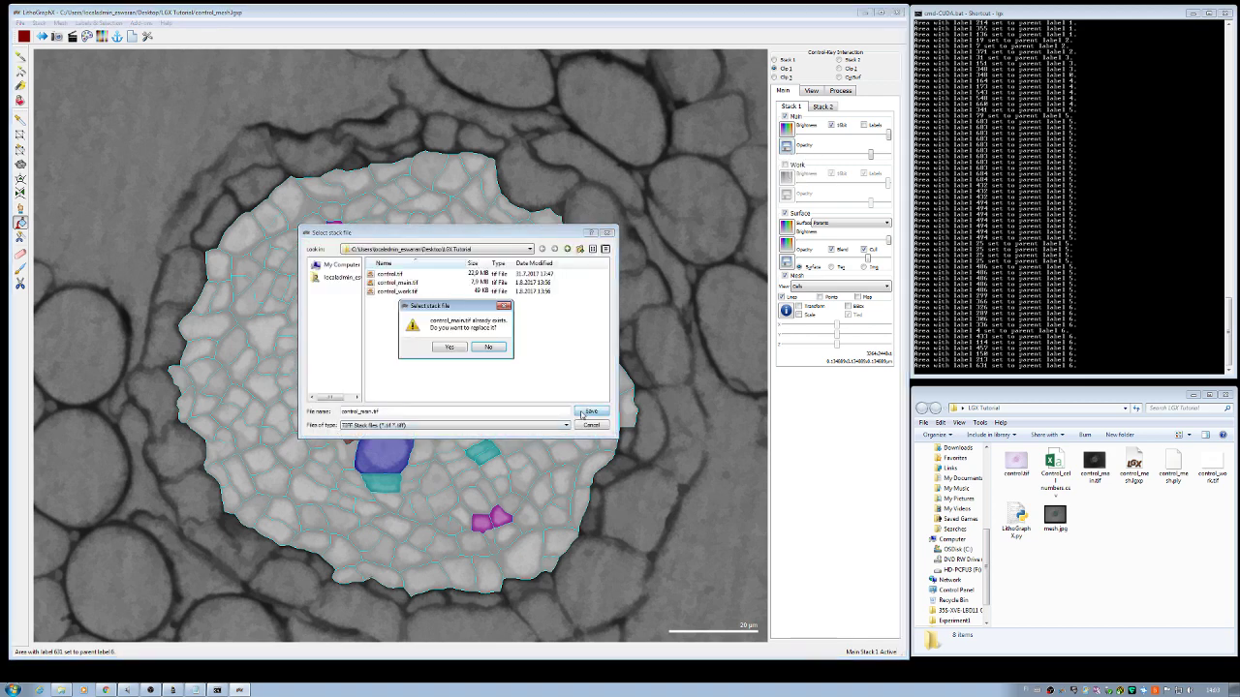
{"action": "left_click", "coordinate": [449, 348]}
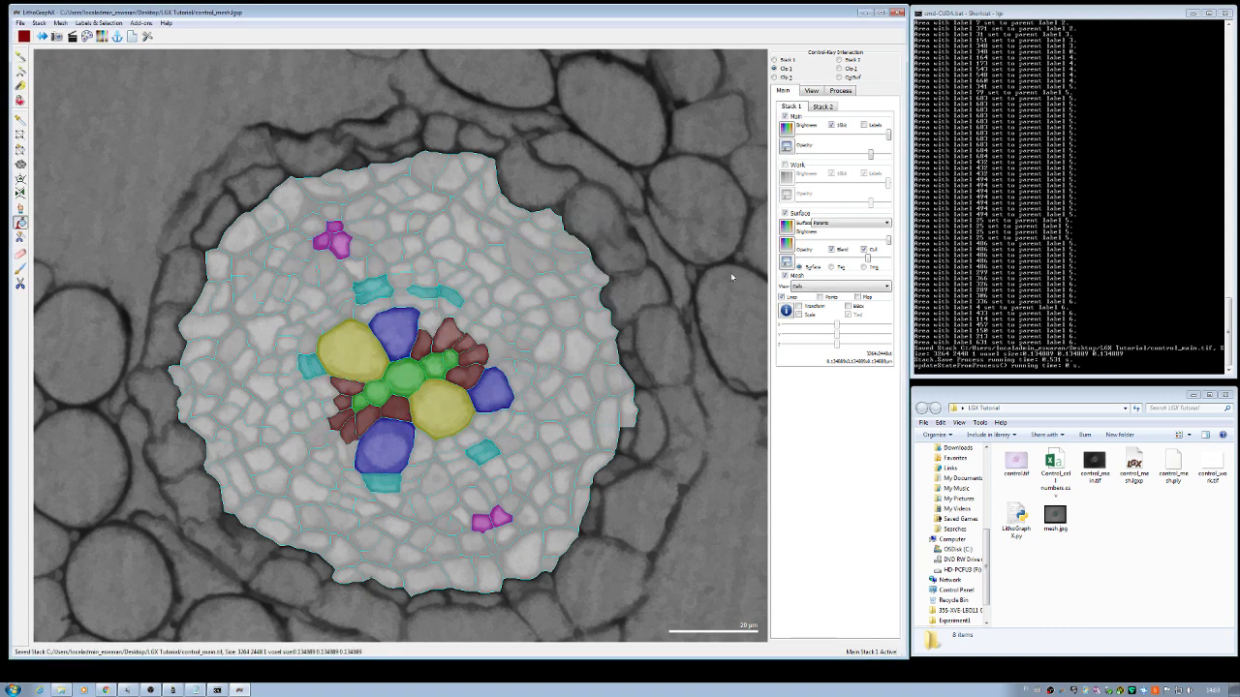
Step: Save the mesh as control_parents_mesh.ply
{"action": "left_click", "coordinate": [784, 267]}
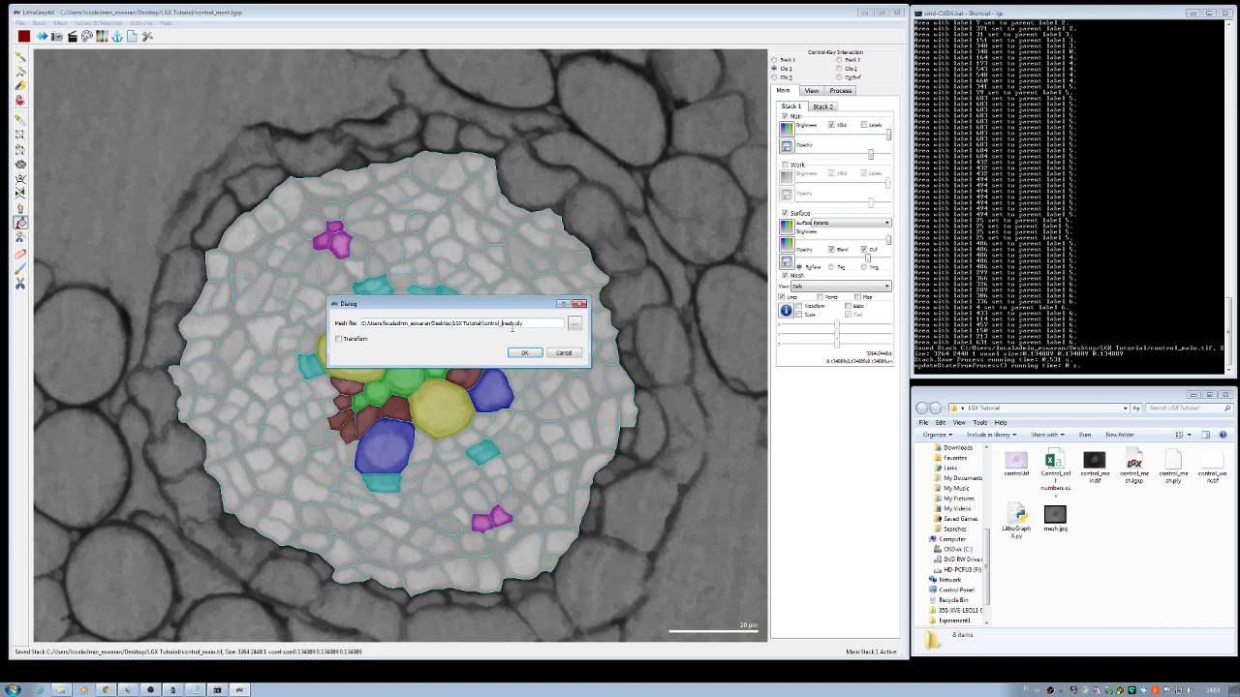
{"action": "type", "text": "parents_"}
{"action": "left_click", "coordinate": [524, 353]}
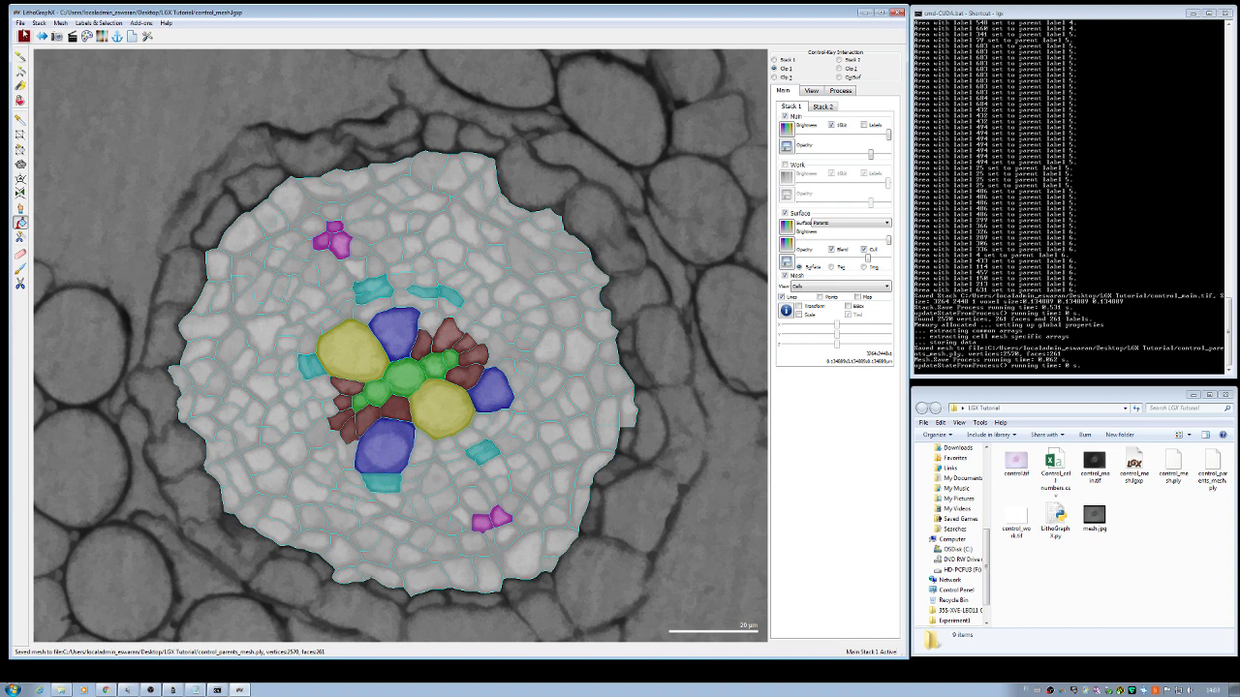
Step: Save the project as control_parents_mesh.lgxp in the LGX Tutorial folder
{"action": "left_click", "coordinate": [19, 23]}
{"action": "left_click", "coordinate": [50, 68]}
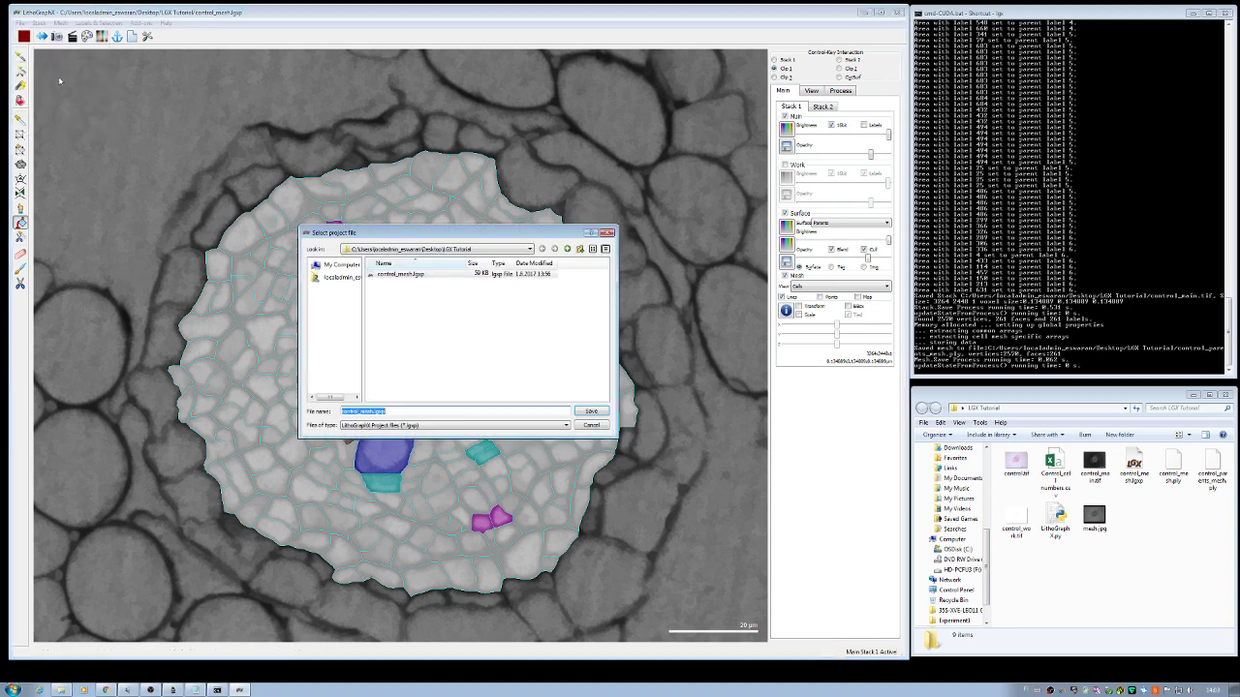
{"action": "left_click", "coordinate": [382, 414]}
{"action": "type", "text": "paren"}
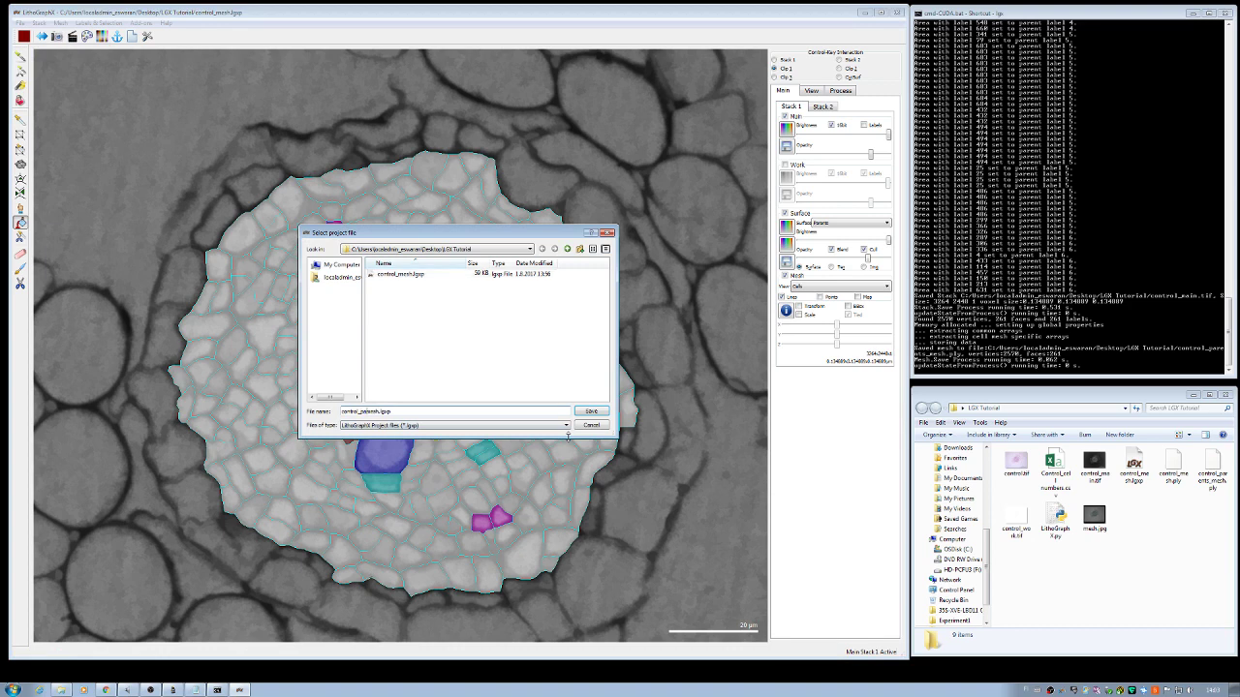
{"action": "type", "text": "rams_"}
{"action": "left_click", "coordinate": [592, 411]}
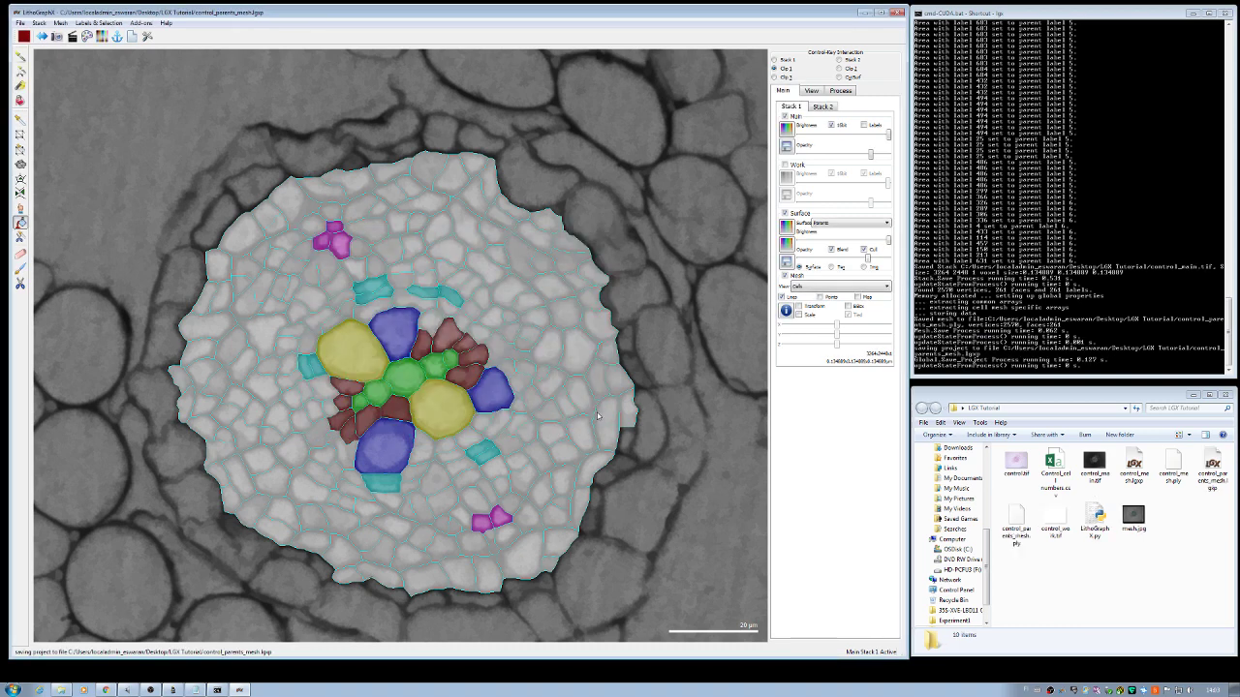
Step: Run Cell Classifier's Generate Classifier Features with control_parents_mesh.ply to write the feature CSVs
{"action": "left_click", "coordinate": [841, 91]}
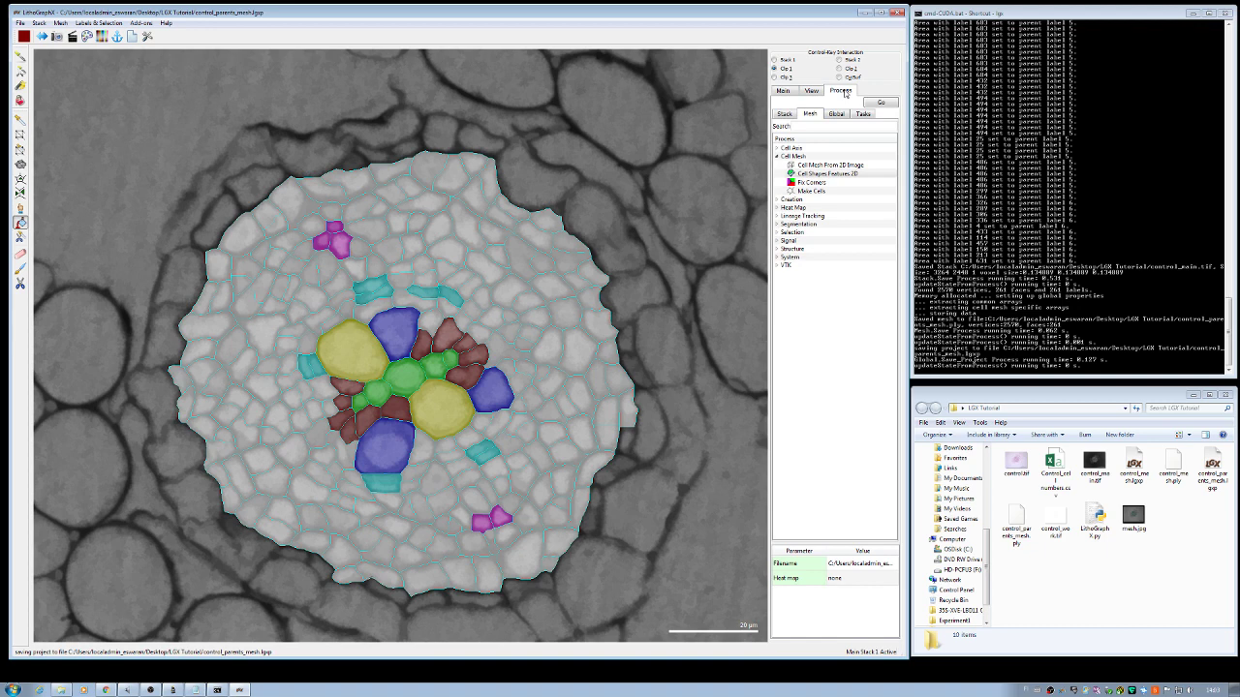
{"action": "left_click", "coordinate": [836, 114]}
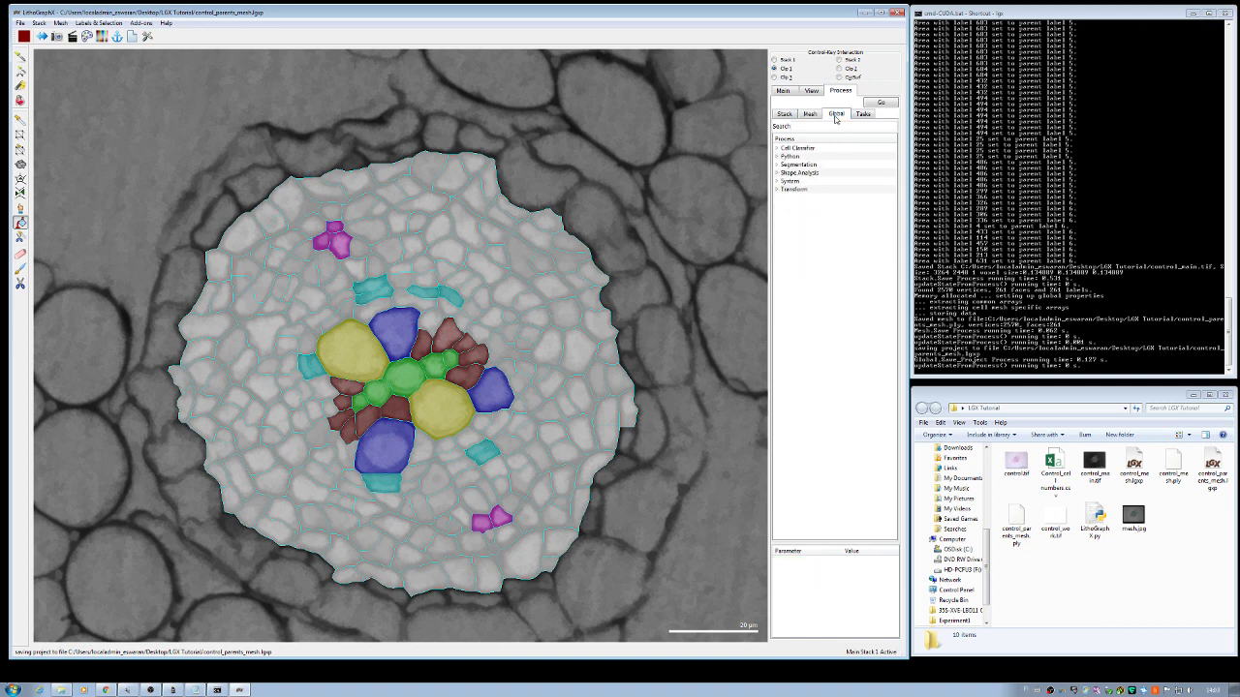
{"action": "left_click", "coordinate": [777, 148]}
{"action": "left_click", "coordinate": [813, 165]}
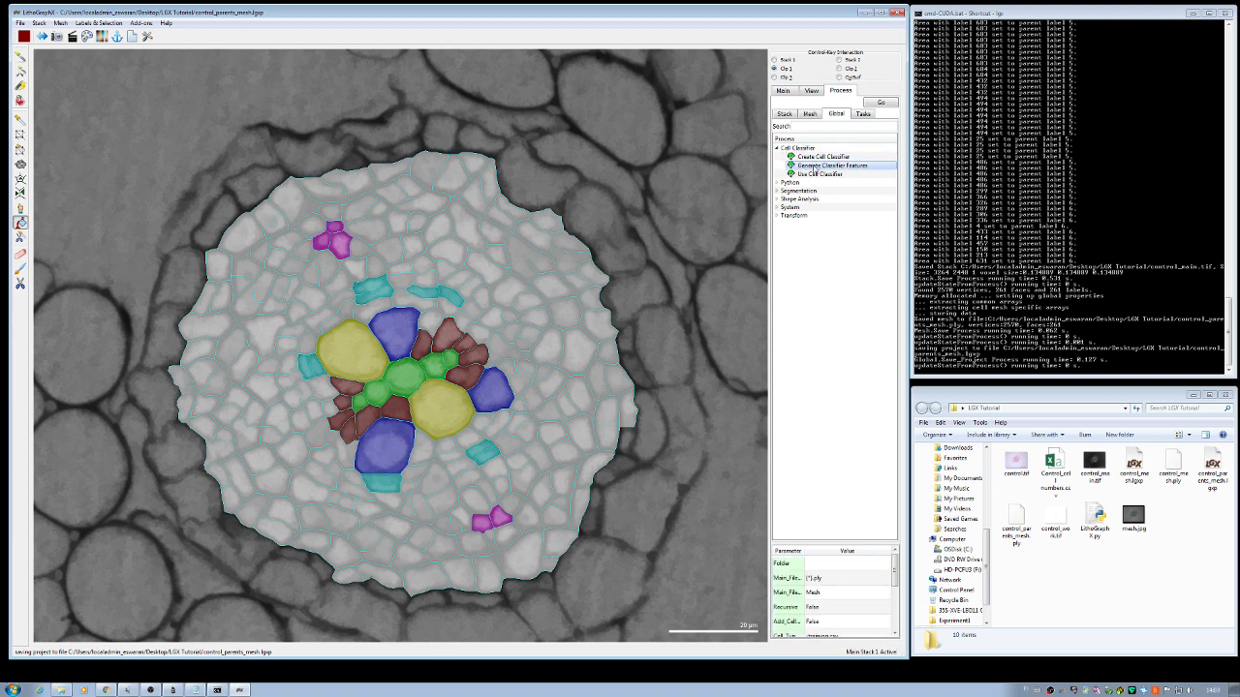
{"action": "left_click", "coordinate": [887, 104]}
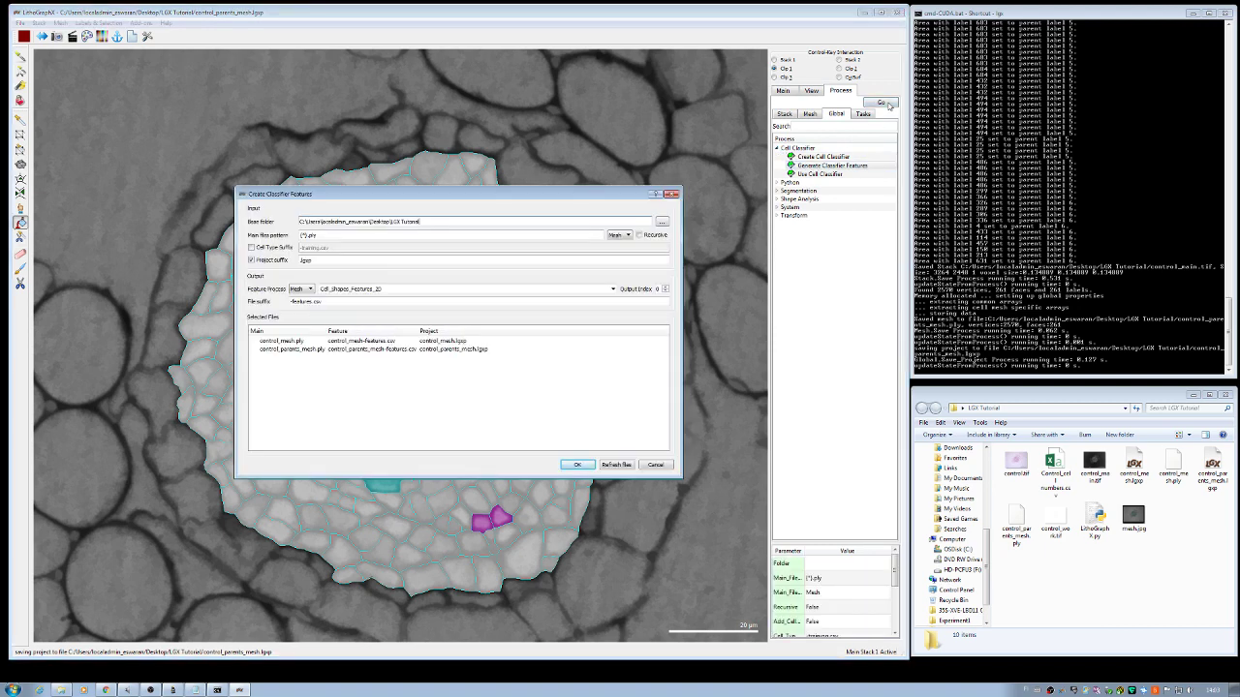
{"action": "left_click", "coordinate": [355, 350]}
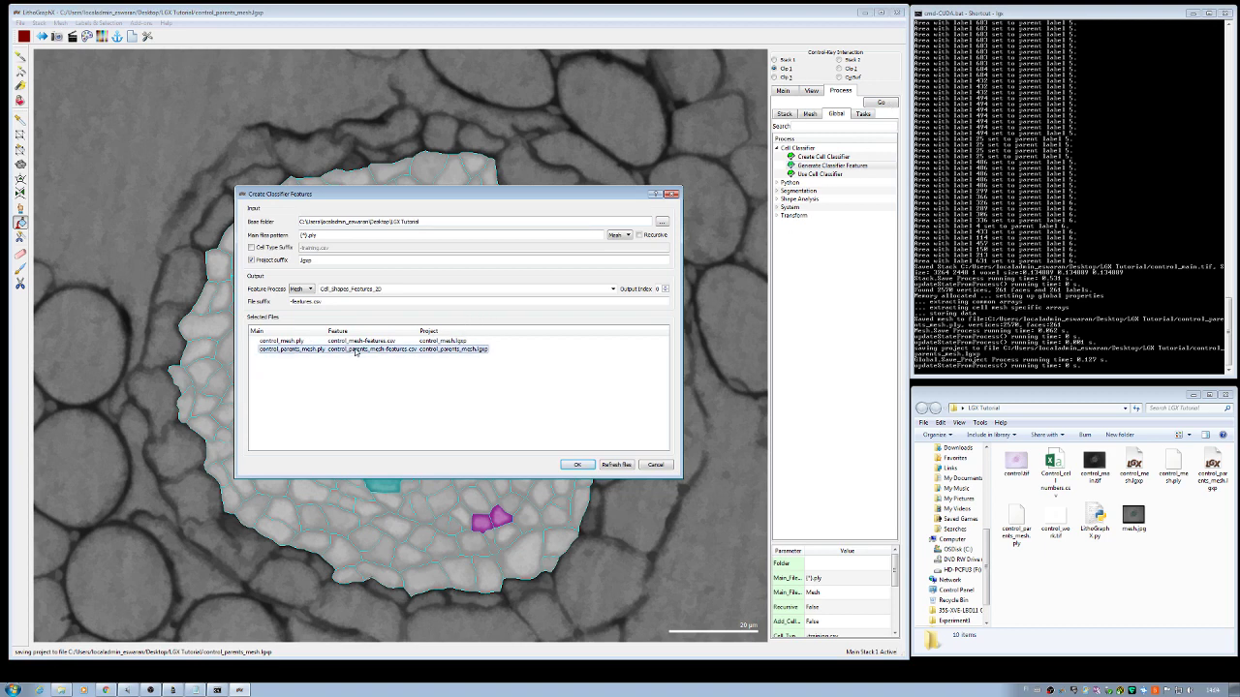
{"action": "left_click", "coordinate": [580, 465]}
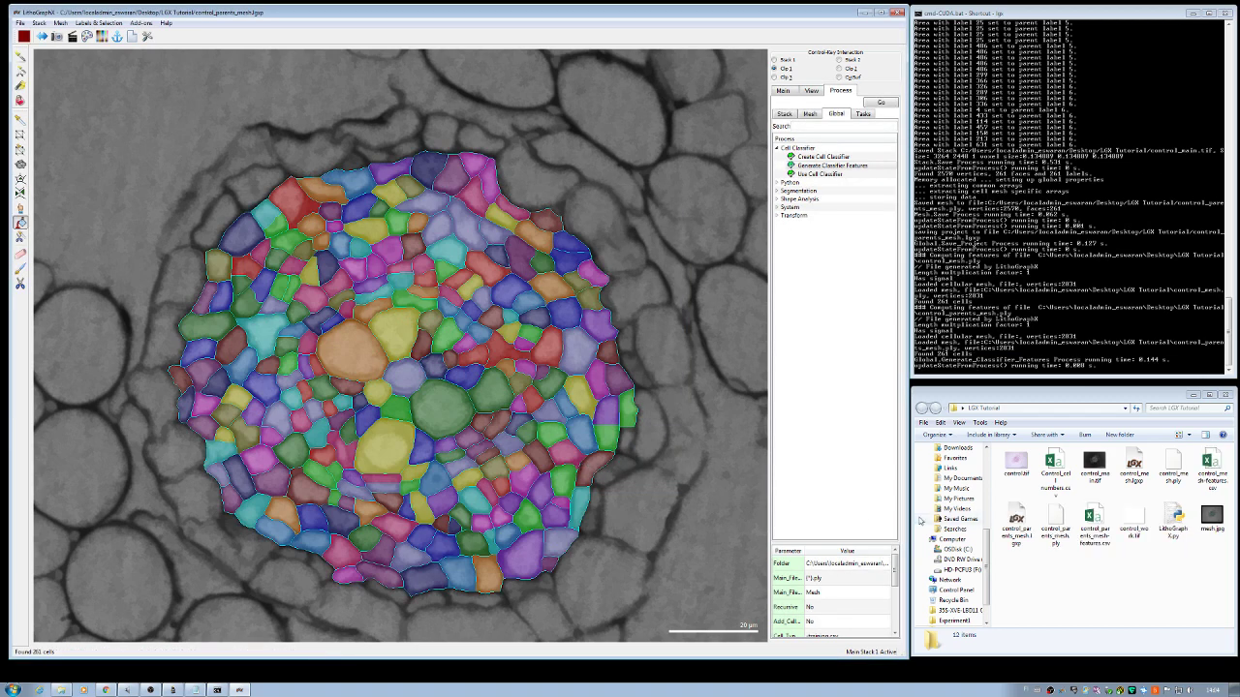
Step: Open control_parents_mesh-features.csv in Excel and split column A into columns at commas
{"action": "left_click", "coordinate": [1093, 528]}
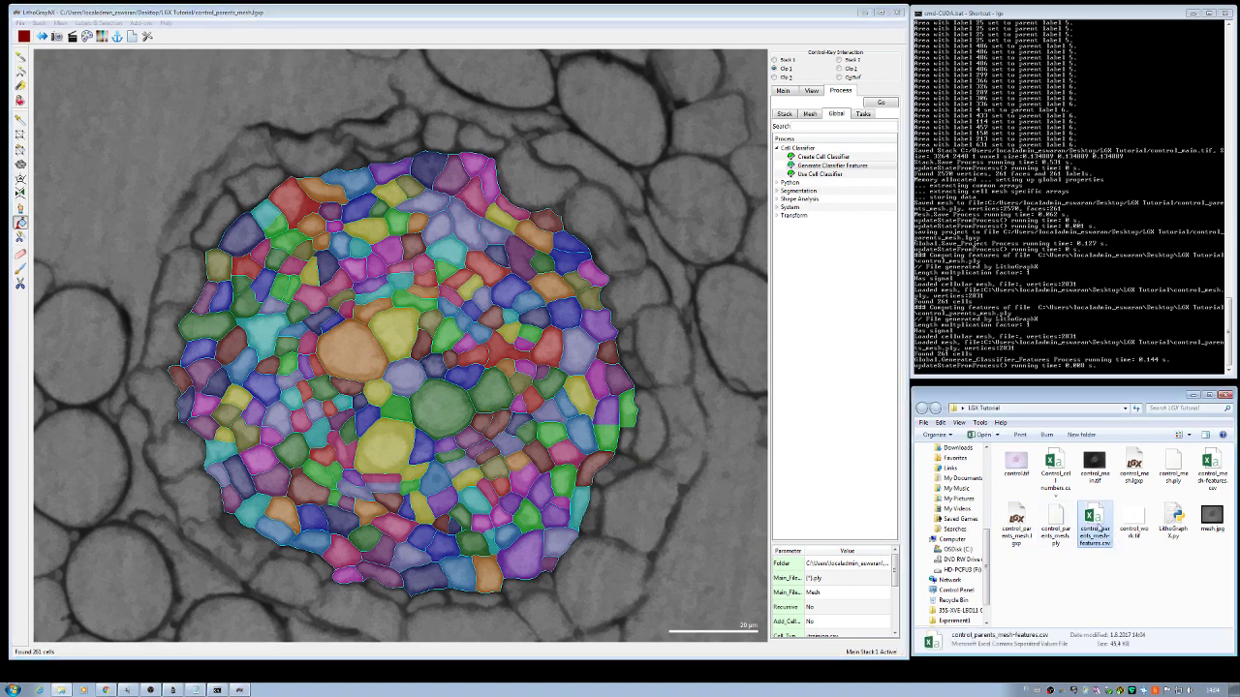
{"action": "double_click", "coordinate": [1095, 523]}
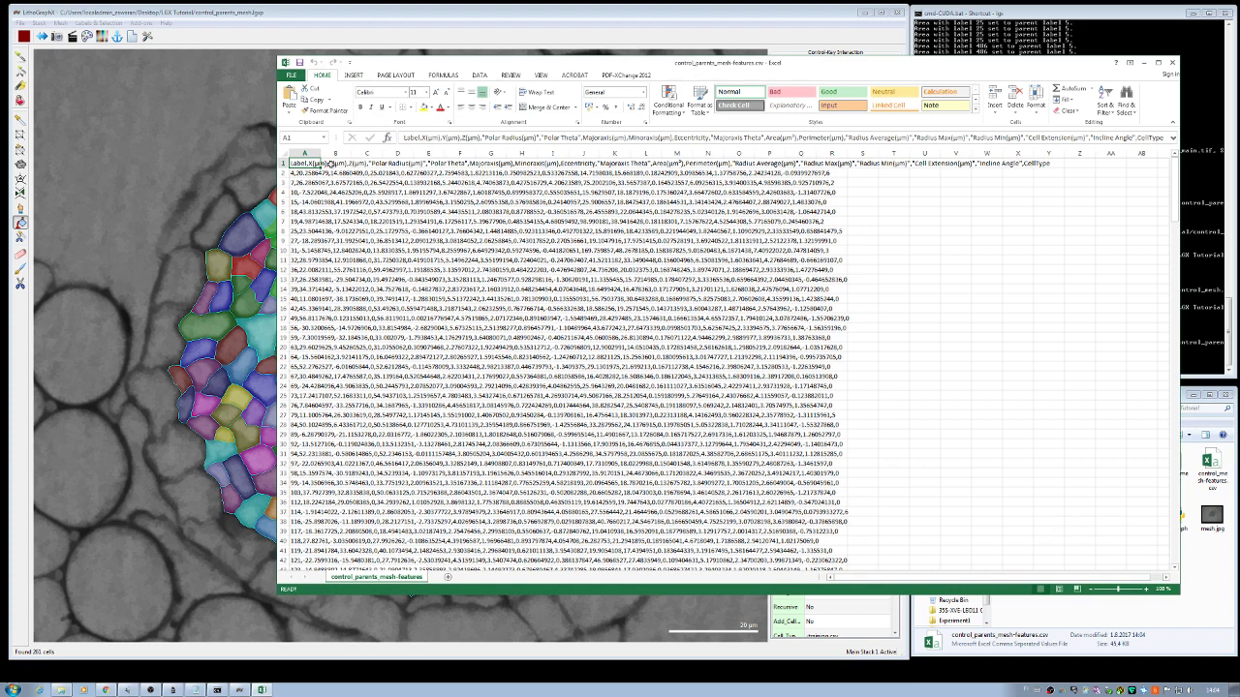
{"action": "left_click", "coordinate": [308, 154]}
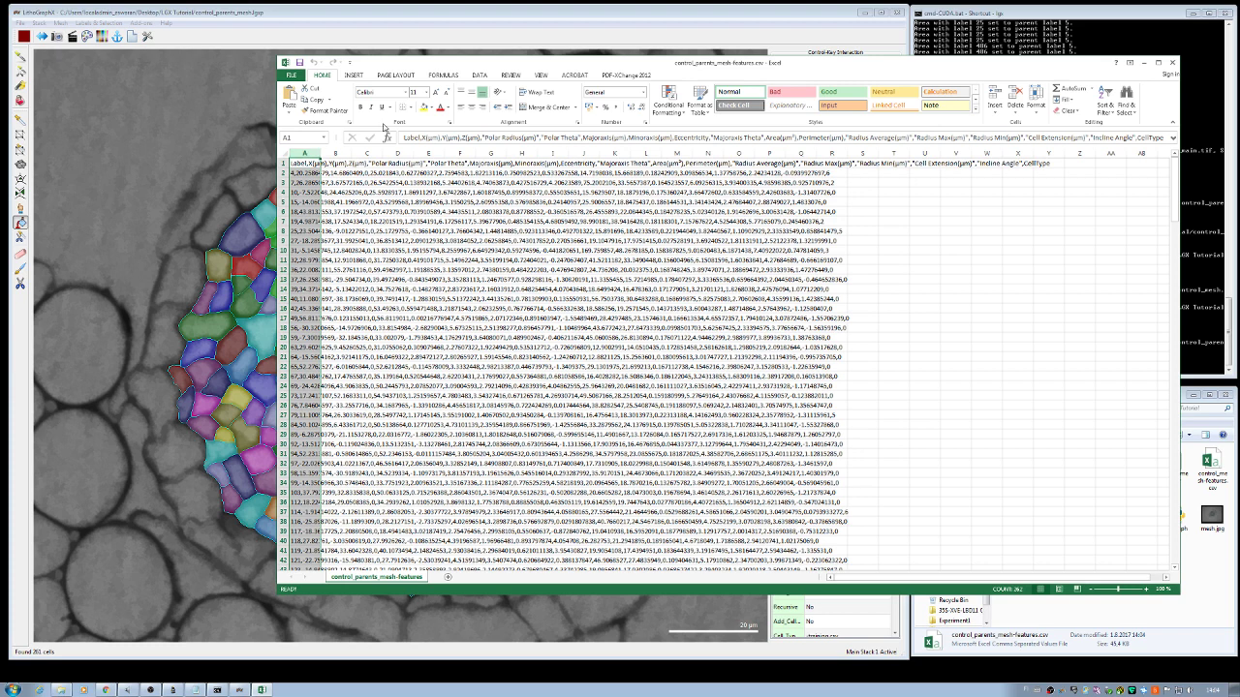
{"action": "left_click", "coordinate": [494, 76]}
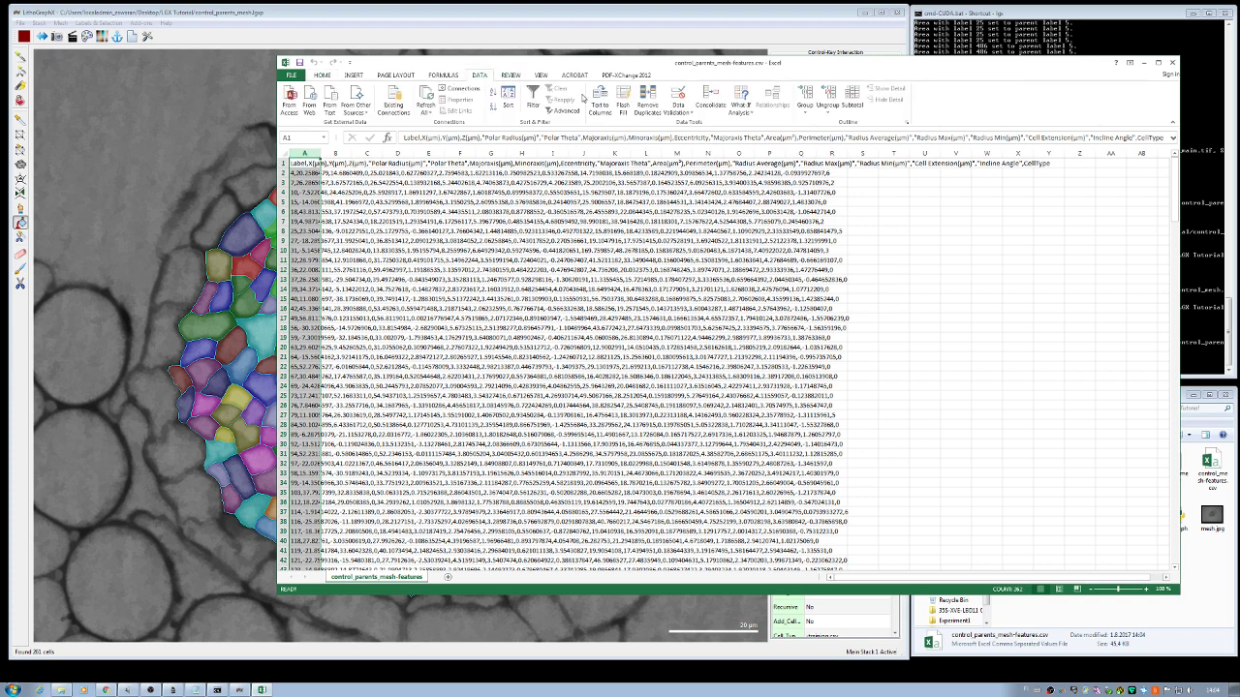
{"action": "left_click", "coordinate": [599, 102]}
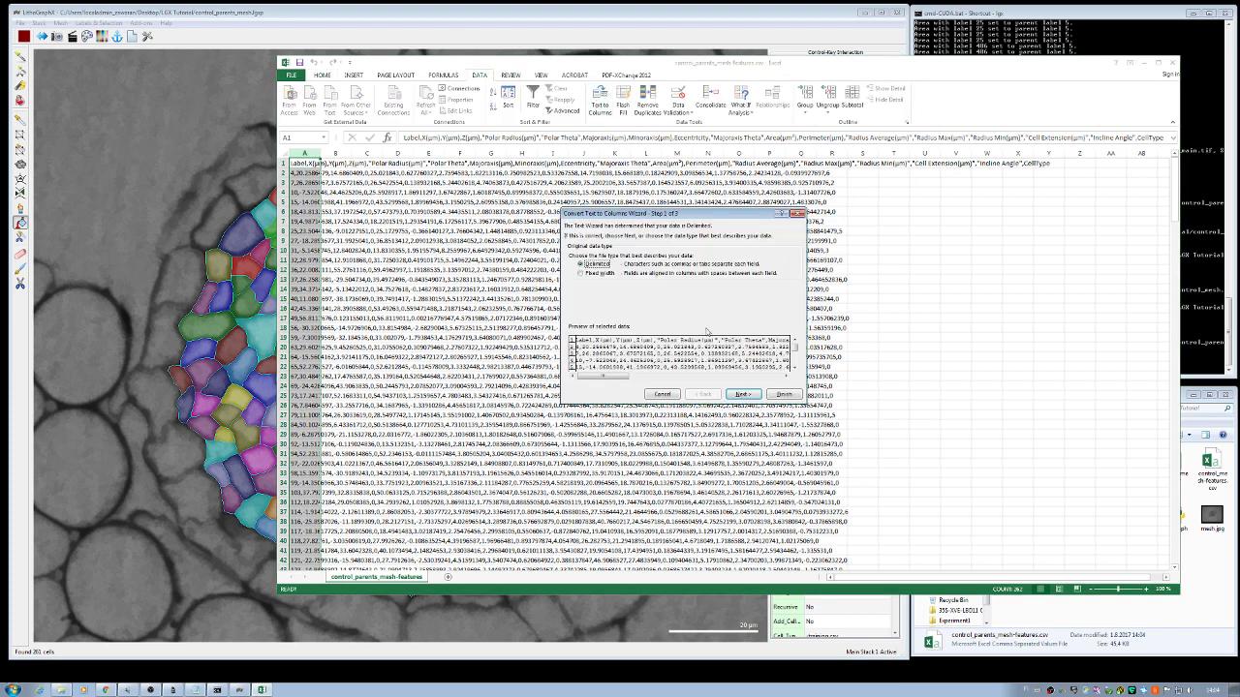
{"action": "left_click", "coordinate": [742, 394]}
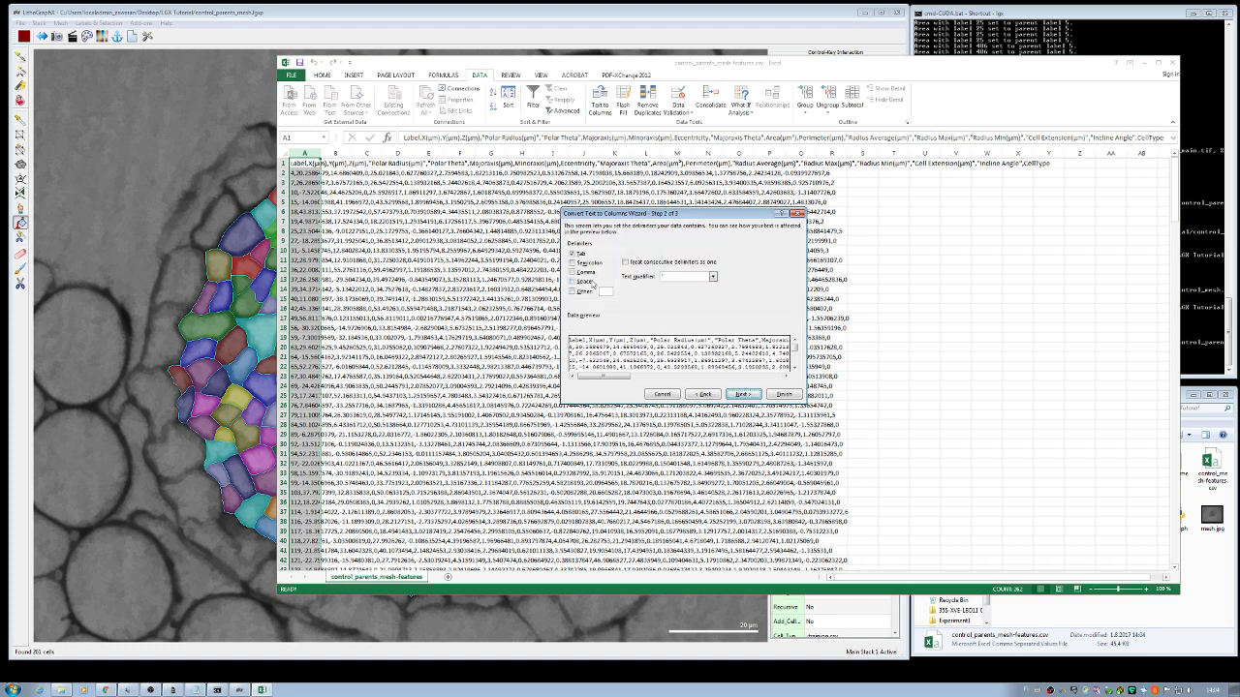
{"action": "left_click", "coordinate": [573, 272]}
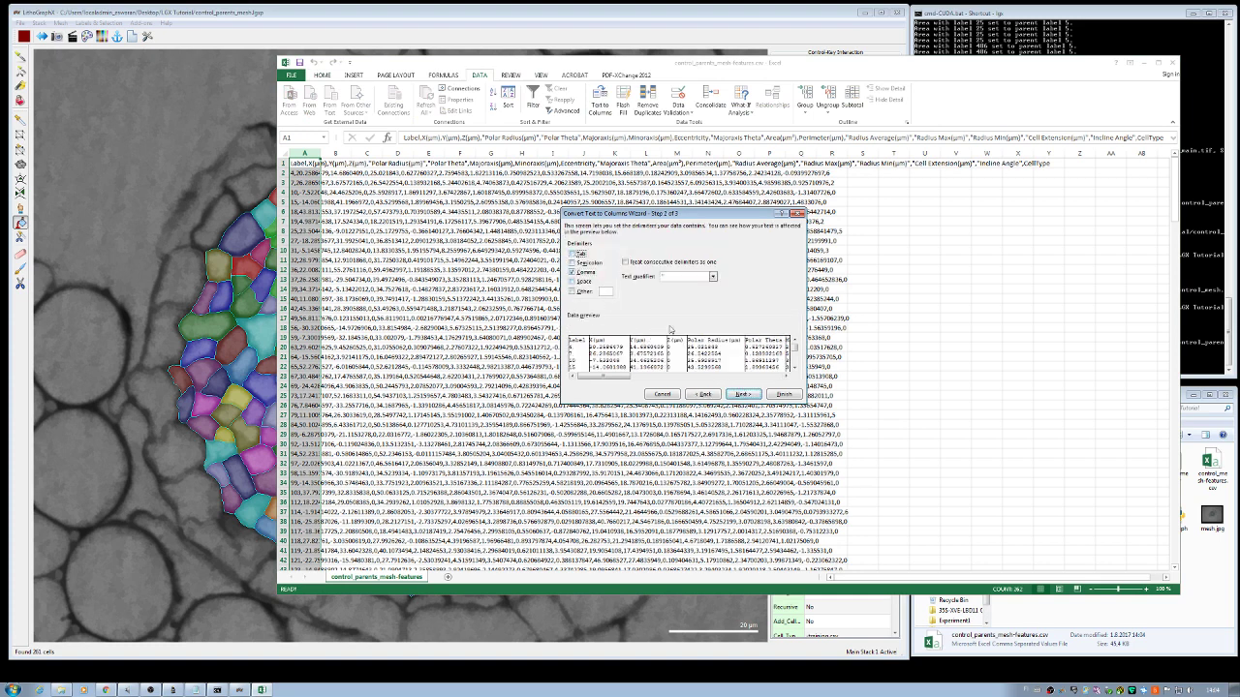
{"action": "left_click", "coordinate": [740, 396]}
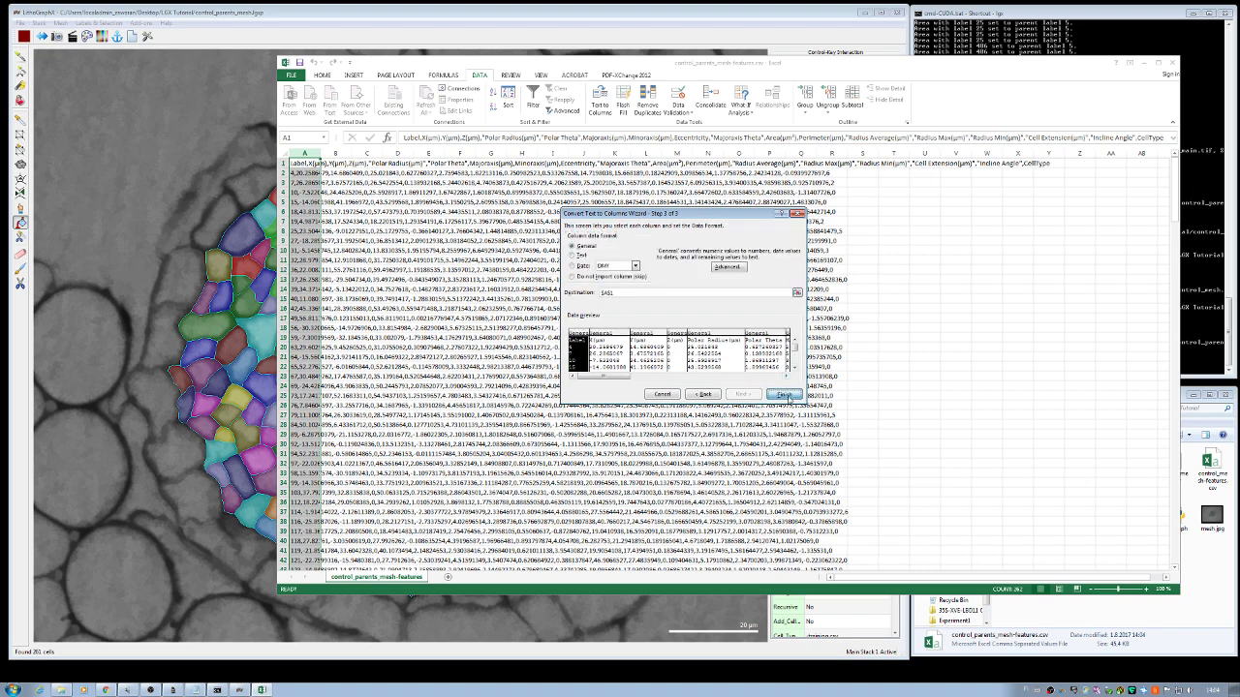
{"action": "left_click", "coordinate": [784, 395]}
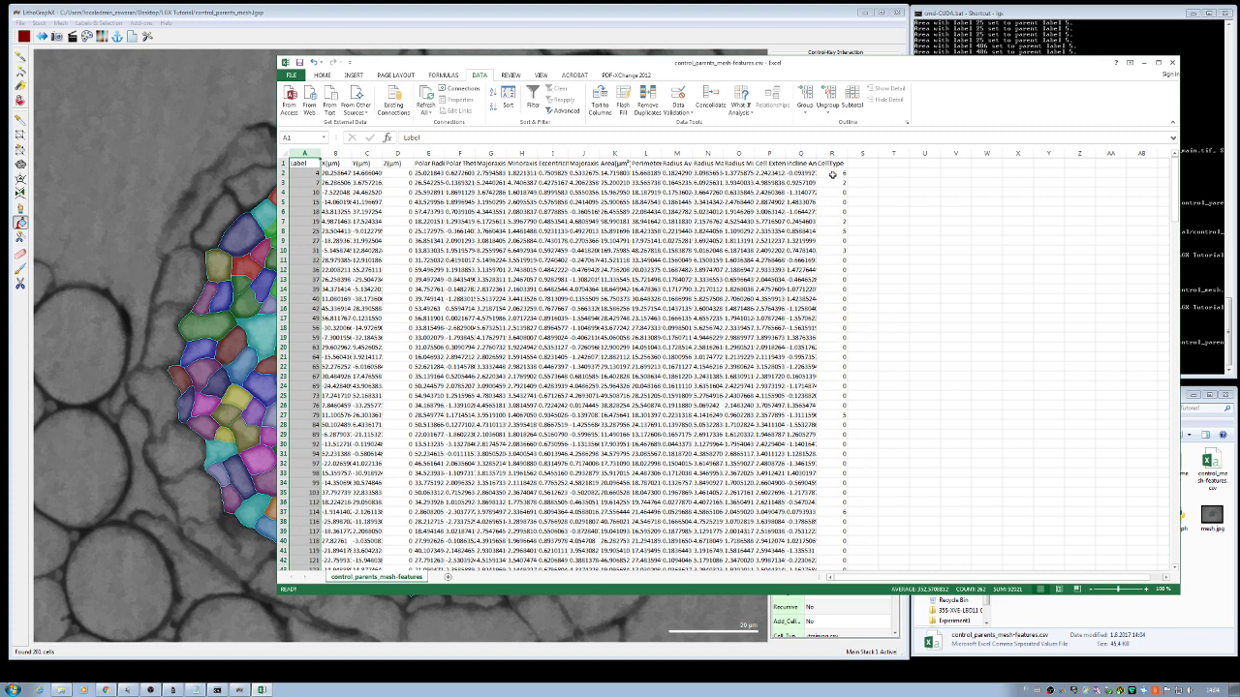
Step: Inspect the CellType values in cells R3, R7, R10 and R27
{"action": "left_click", "coordinate": [832, 181]}
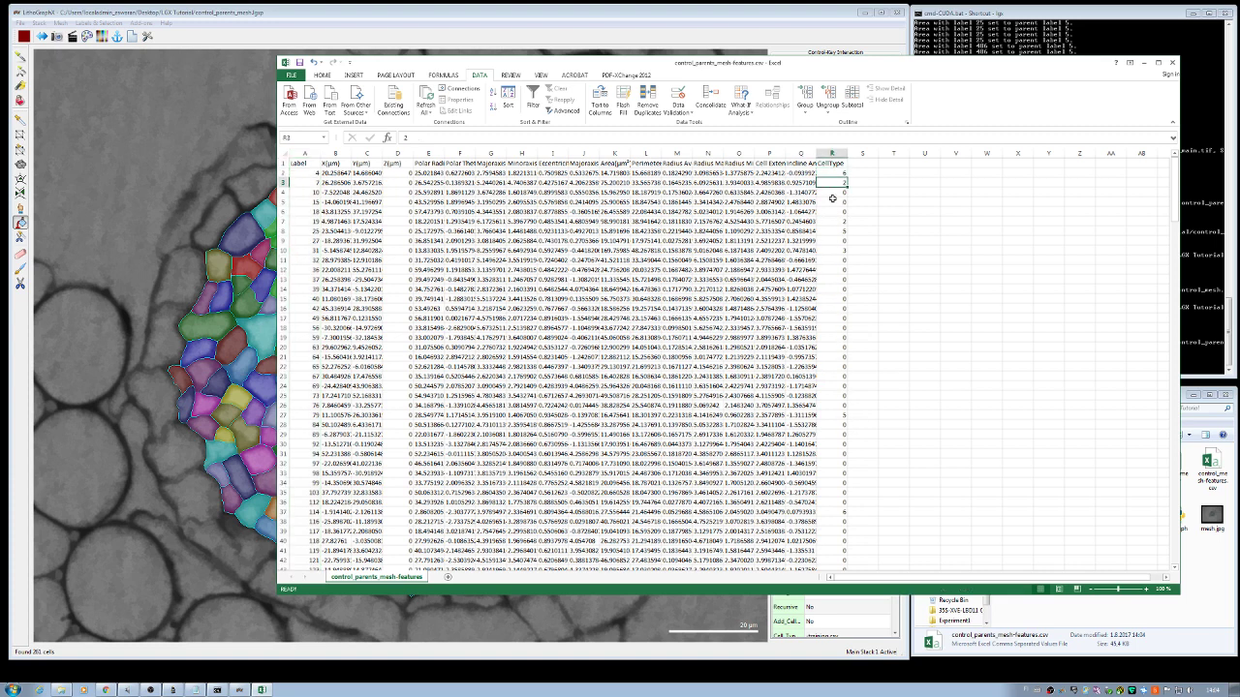
{"action": "left_click", "coordinate": [833, 221]}
{"action": "left_click", "coordinate": [835, 251]}
{"action": "left_click", "coordinate": [841, 415]}
{"action": "scroll", "coordinate": [843, 441], "scroll_direction": "down", "scroll_amount": 7}
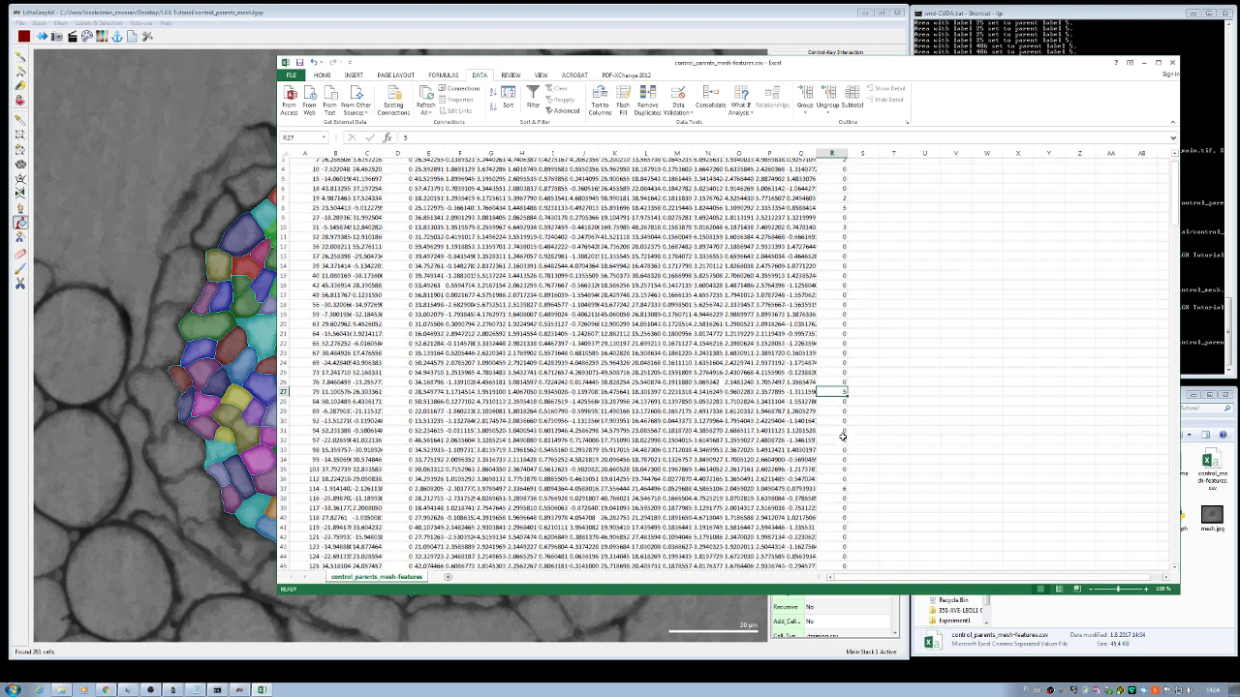
Step: Close Excel, replacing control_parents_mesh-features.csv and keeping the CSV format
{"action": "left_click", "coordinate": [1172, 62]}
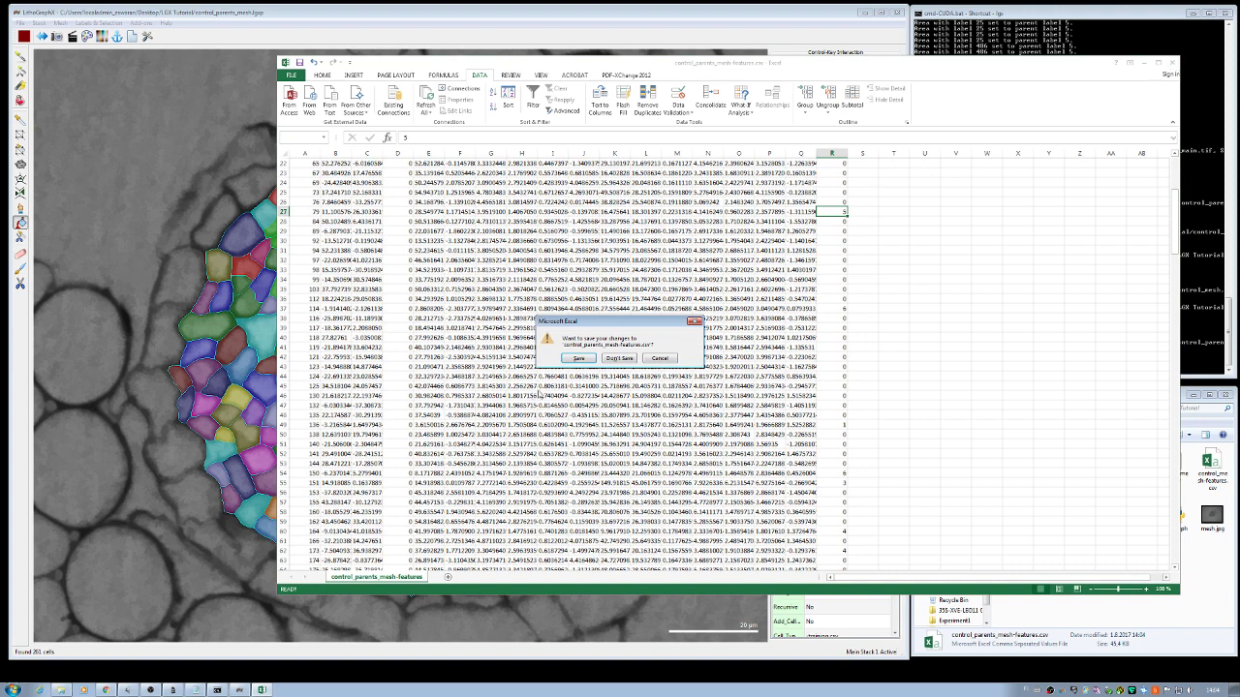
{"action": "left_click", "coordinate": [579, 358]}
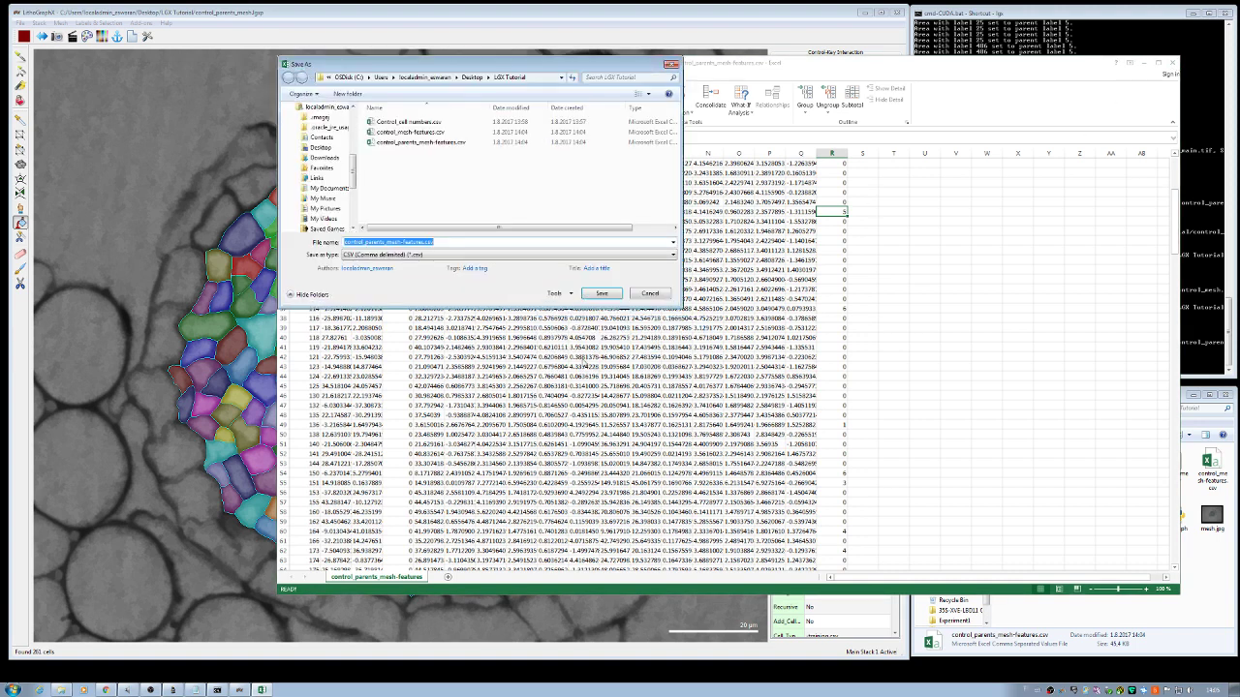
{"action": "left_click", "coordinate": [600, 294]}
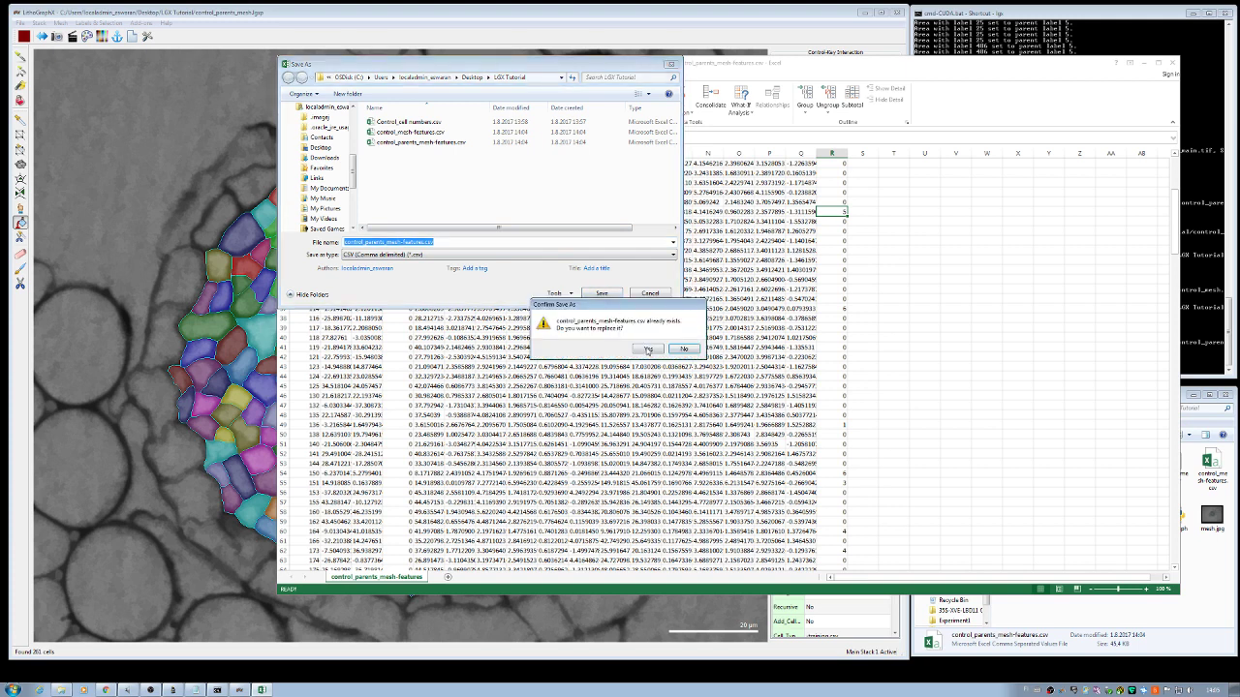
{"action": "left_click", "coordinate": [648, 349]}
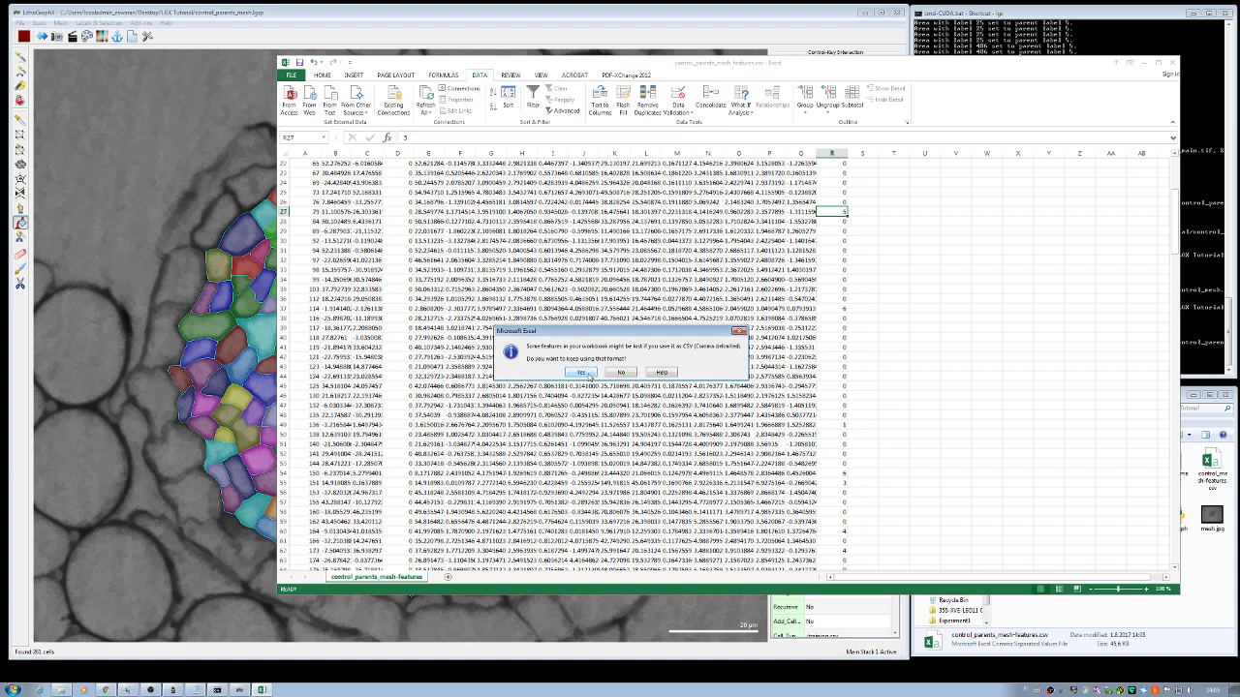
{"action": "left_click", "coordinate": [583, 374]}
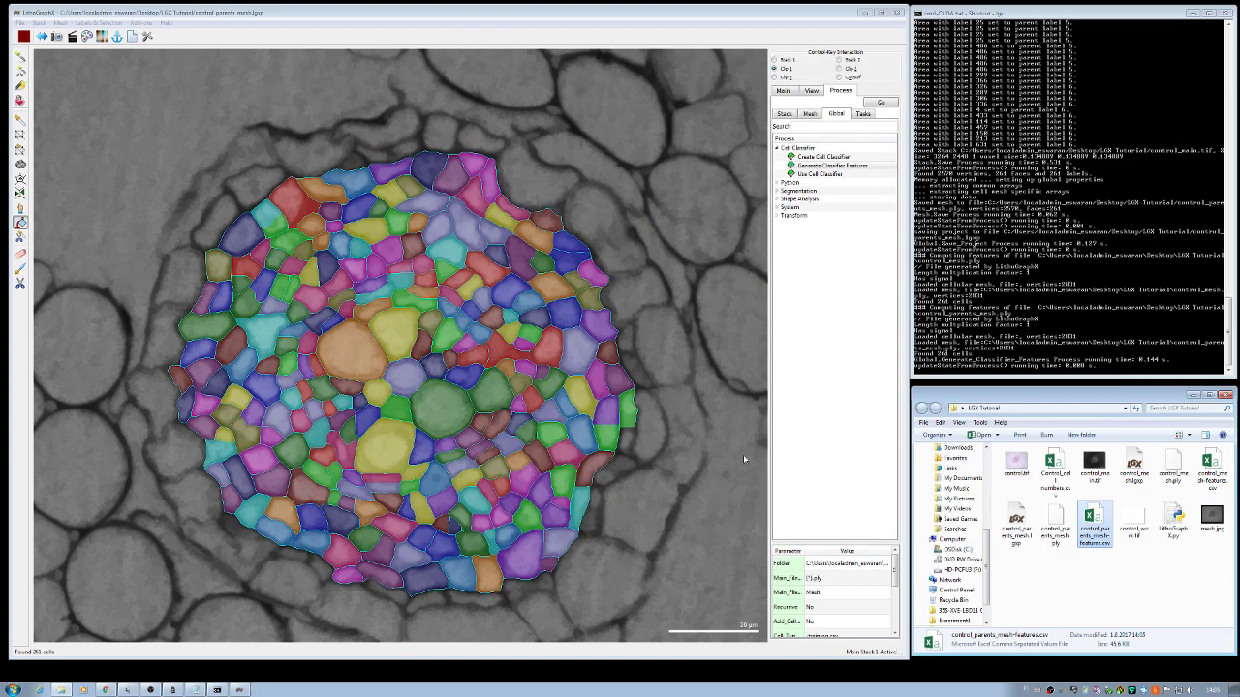
Step: Zoom out to show the whole coloured root cross-section mesh and reselect Generate Classifier Features
{"action": "left_click", "coordinate": [1043, 574]}
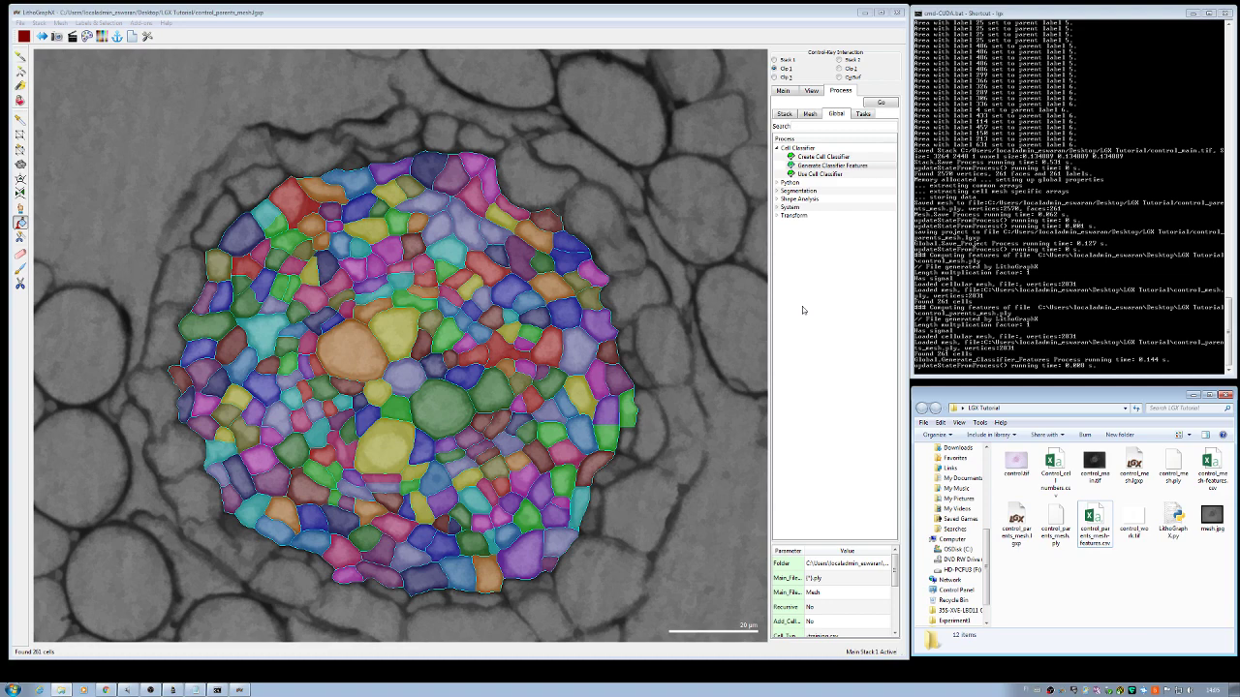
{"action": "scroll", "coordinate": [712, 359], "scroll_direction": "down", "scroll_amount": 10}
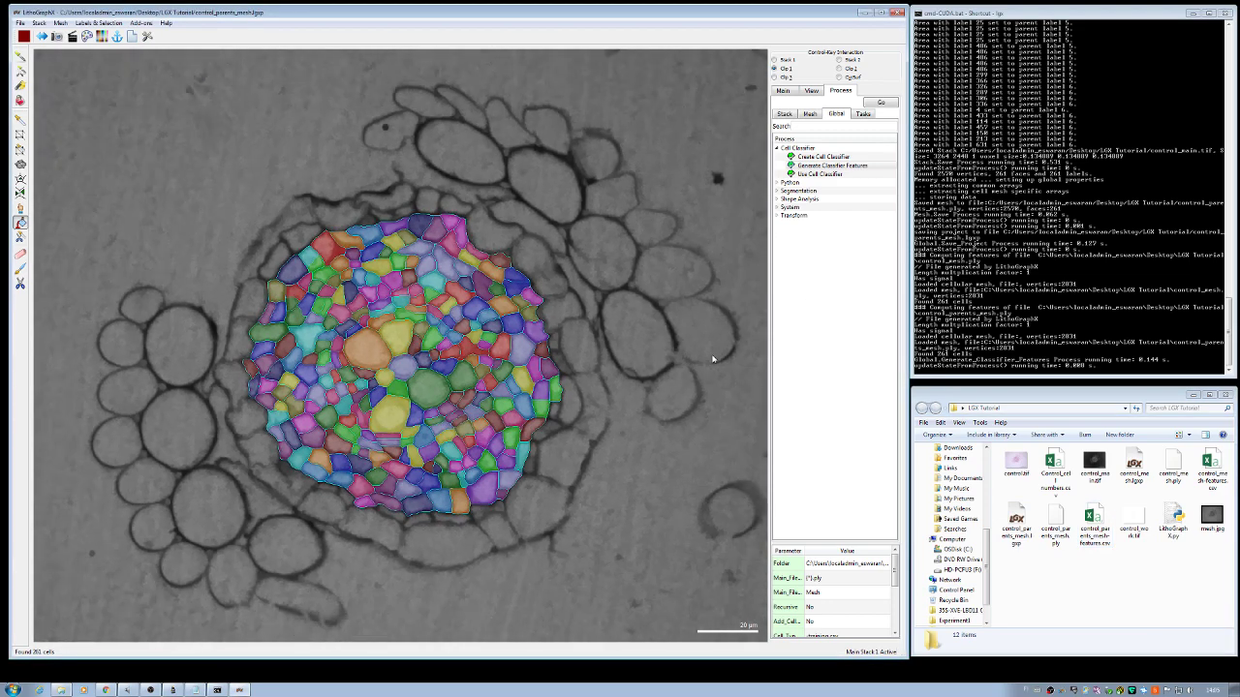
{"action": "scroll", "coordinate": [712, 359], "scroll_direction": "down", "scroll_amount": 4}
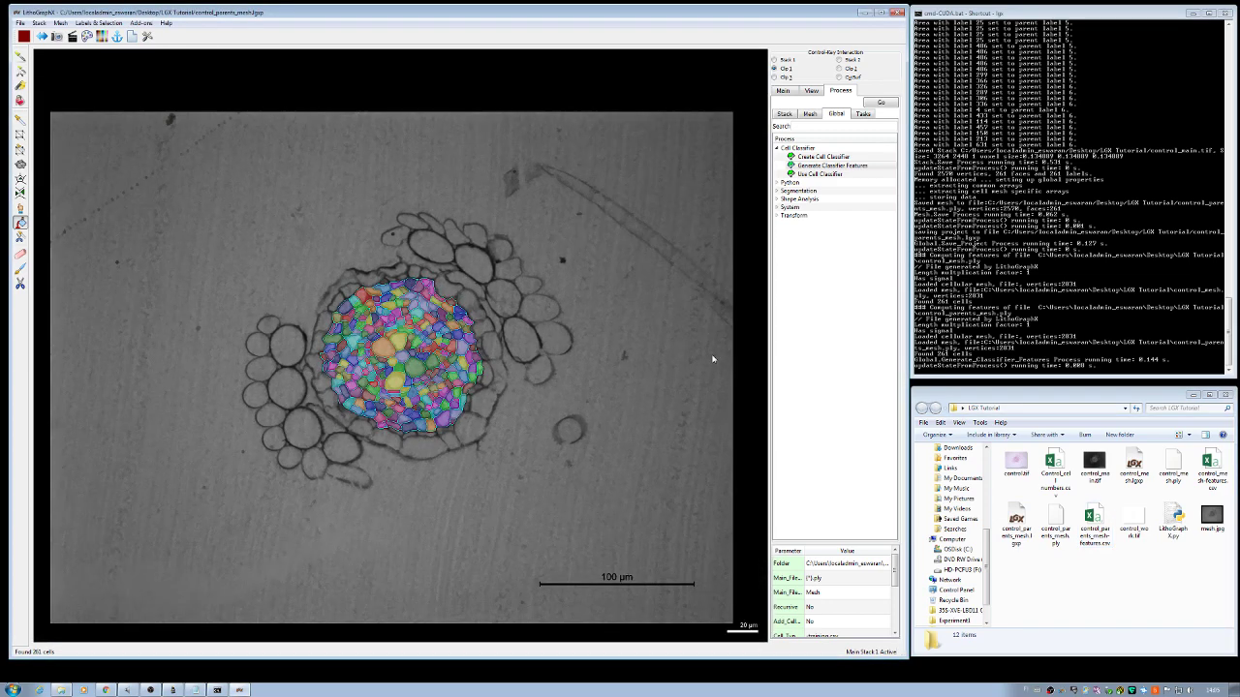
{"action": "left_click", "coordinate": [806, 322]}
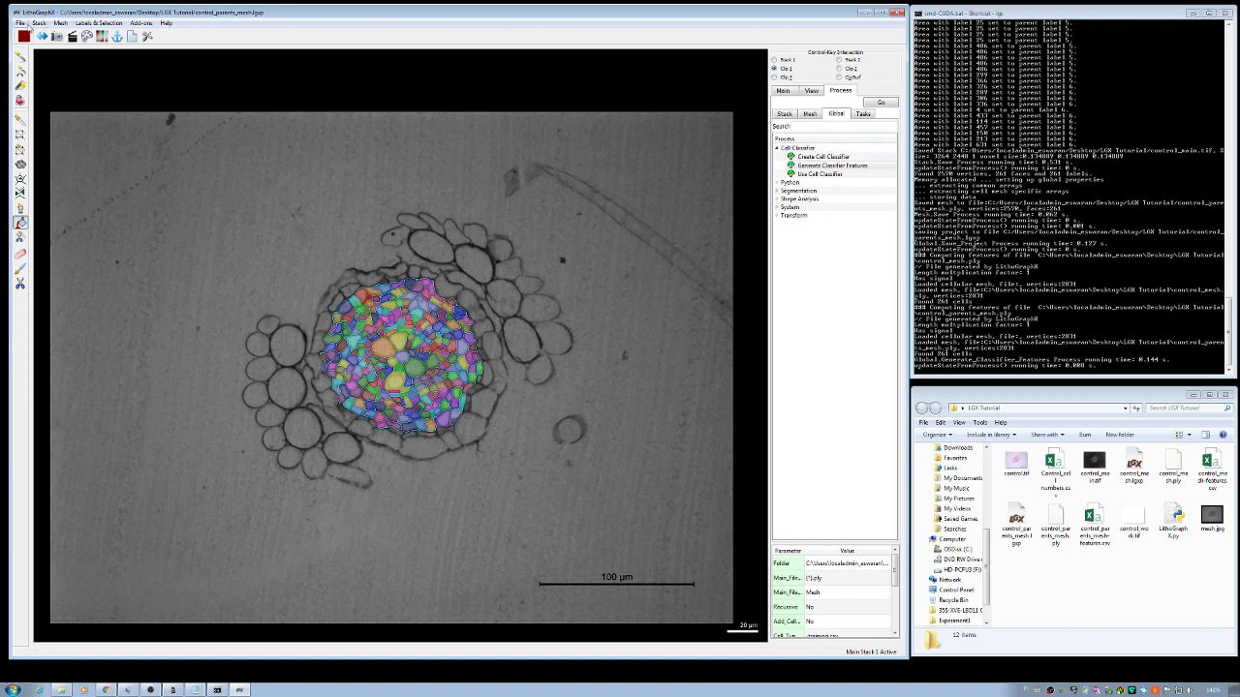
Step: Save the project as control_parents_mesh.lgxp from the Main panel, then quit LithoGraphX
{"action": "left_click", "coordinate": [20, 23]}
{"action": "mouse_move", "coordinate": [60, 22]}
{"action": "left_click", "coordinate": [781, 90]}
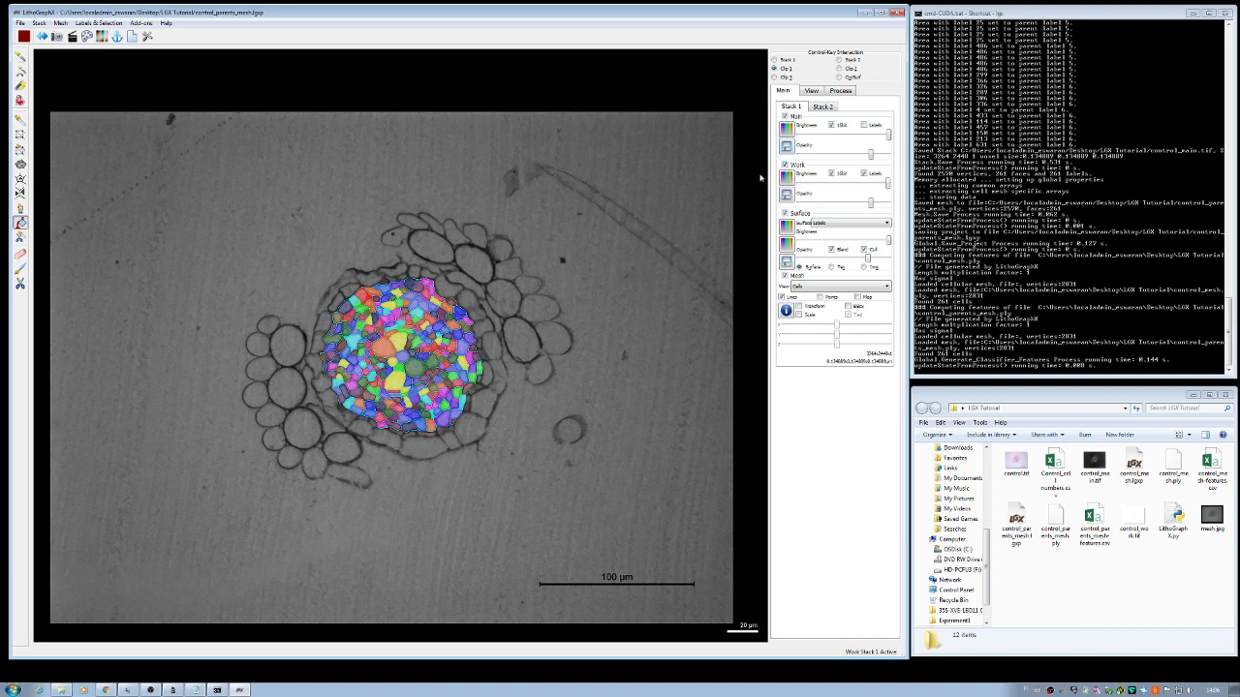
{"action": "left_click", "coordinate": [19, 22]}
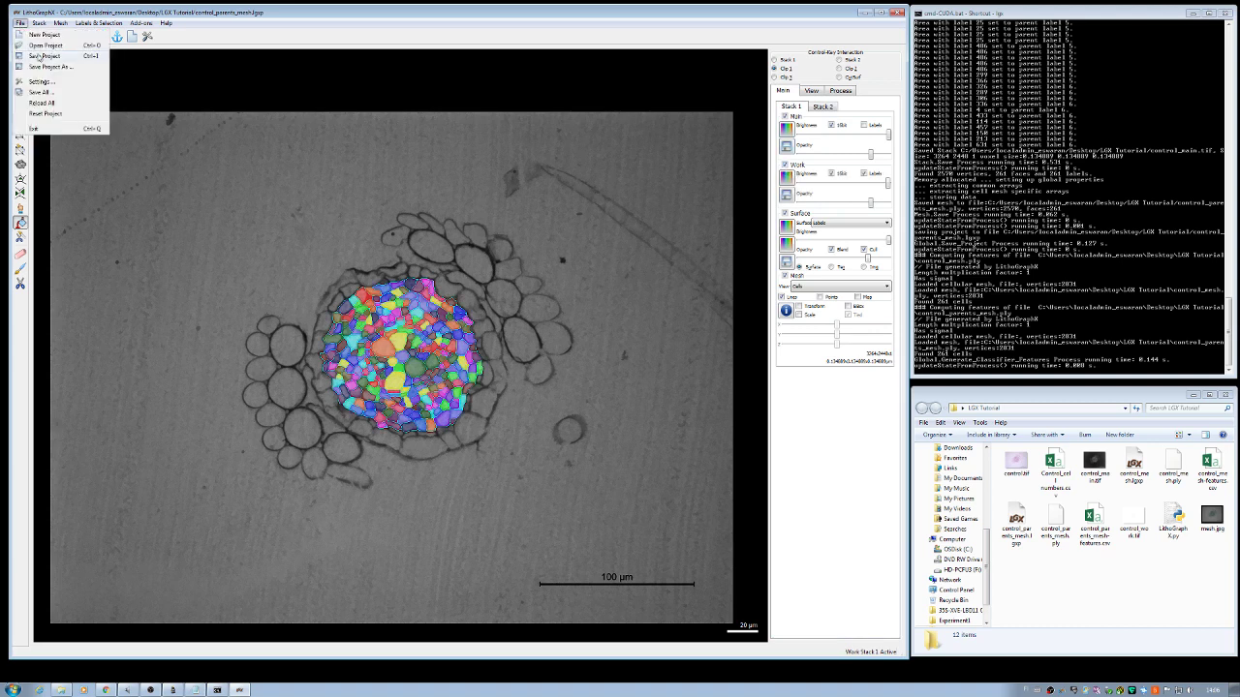
{"action": "left_click", "coordinate": [45, 56]}
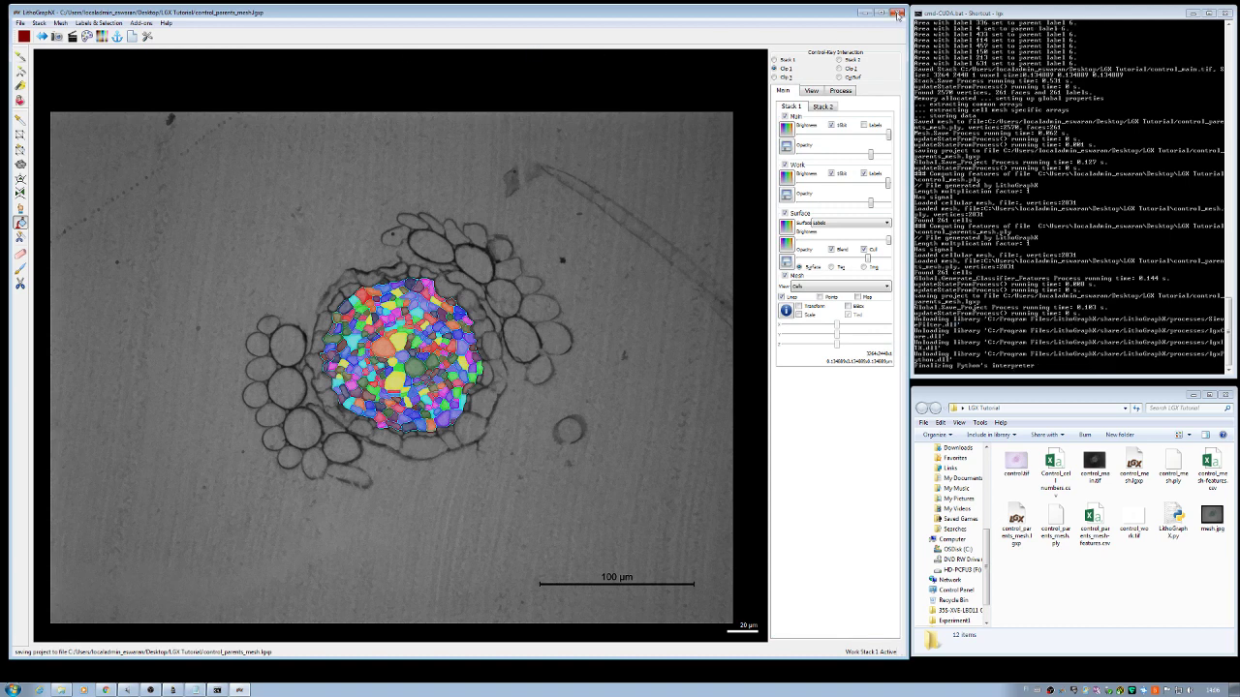
{"action": "left_click", "coordinate": [897, 11]}
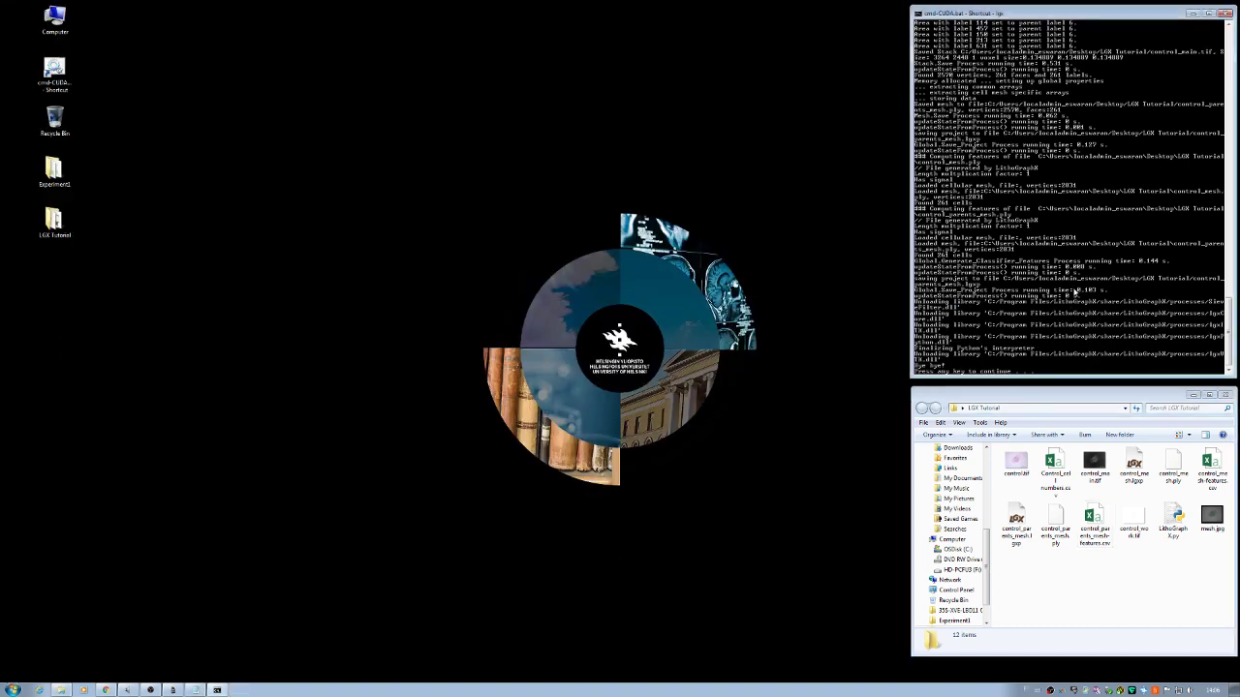
Step: Close the leftover LithoGraphX console with the exit command
{"action": "key", "text": "Return"}
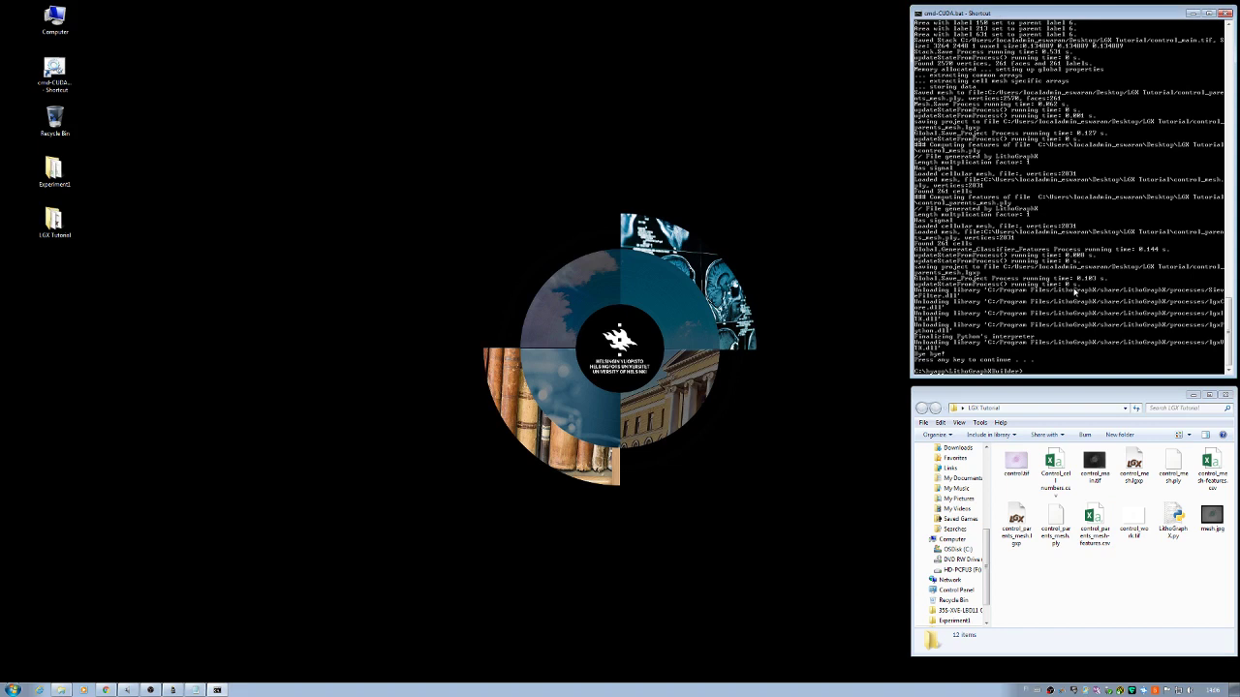
{"action": "type", "text": "exit"}
{"action": "key", "text": "Return"}
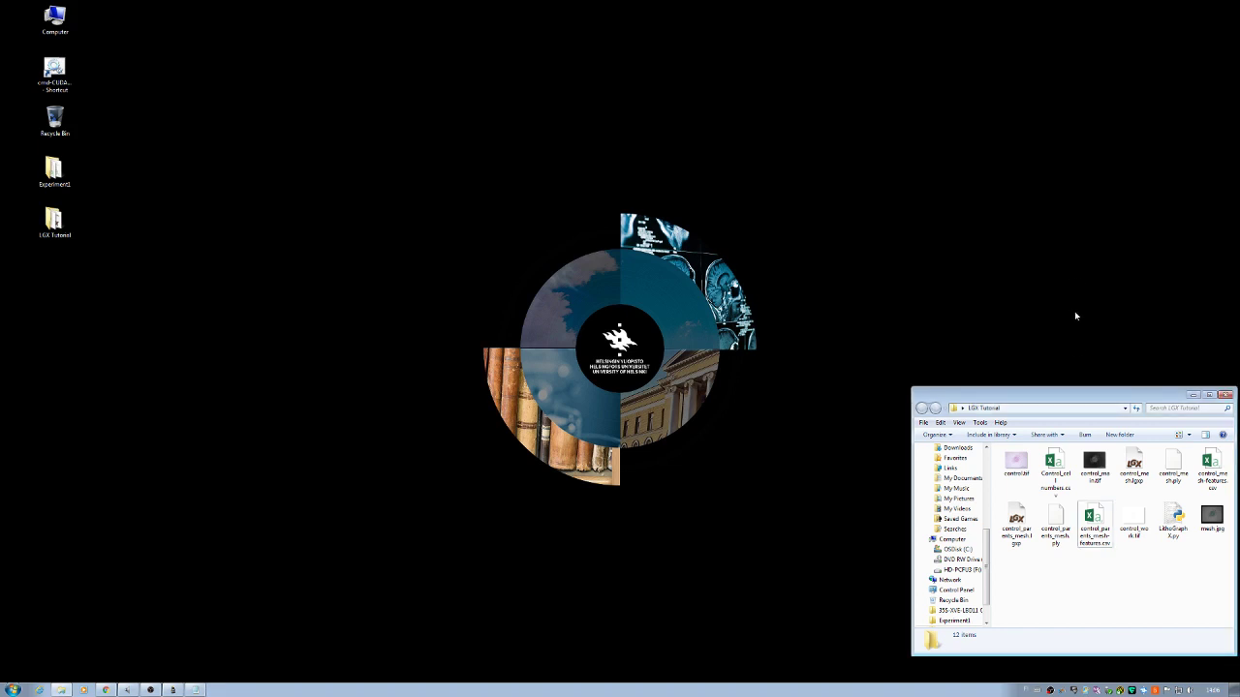
Step: Move and enlarge the LGX Tutorial folder, then open control_parents_mesh-features.csv in Excel
{"action": "left_click_drag", "start_coordinate": [1070, 395], "coordinate": [986, 89]}
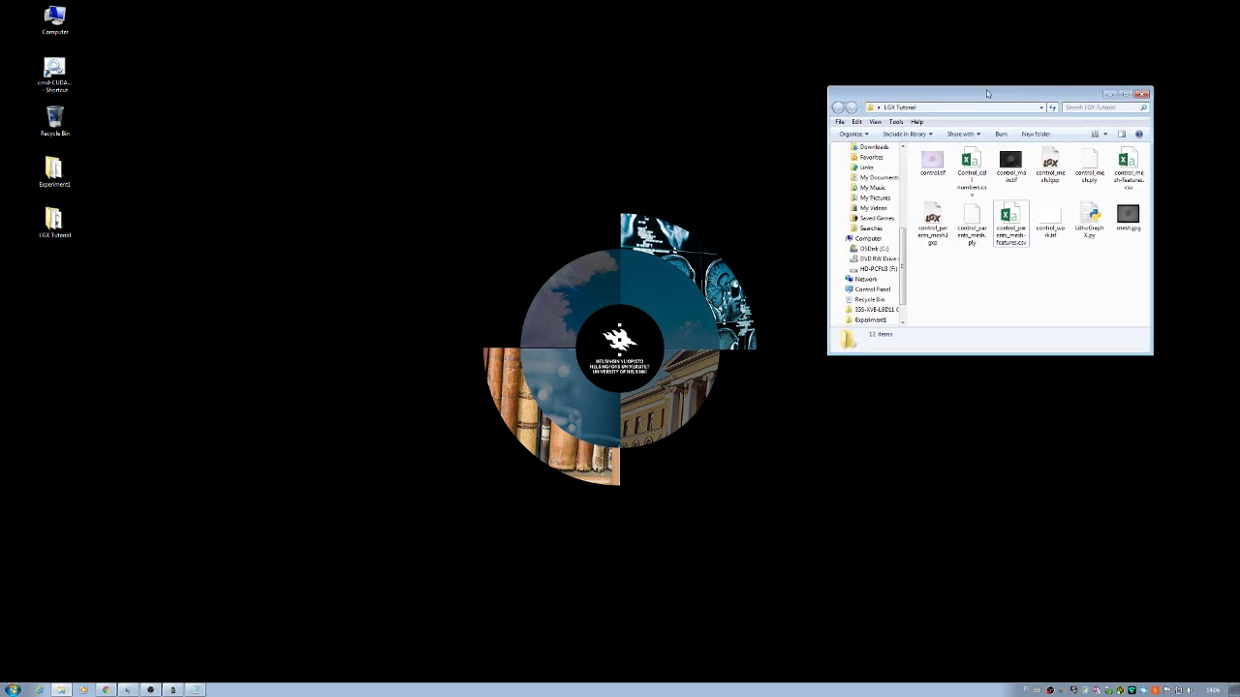
{"action": "left_click_drag", "start_coordinate": [1154, 361], "coordinate": [1223, 409]}
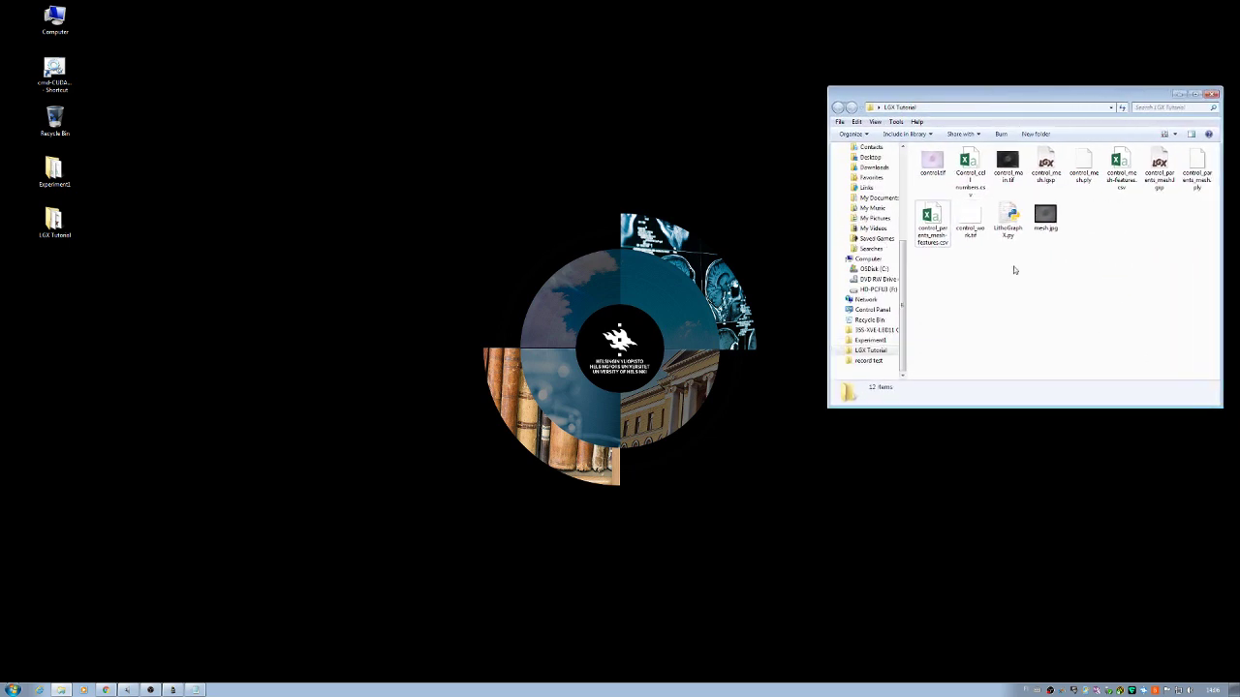
{"action": "double_click", "coordinate": [932, 221]}
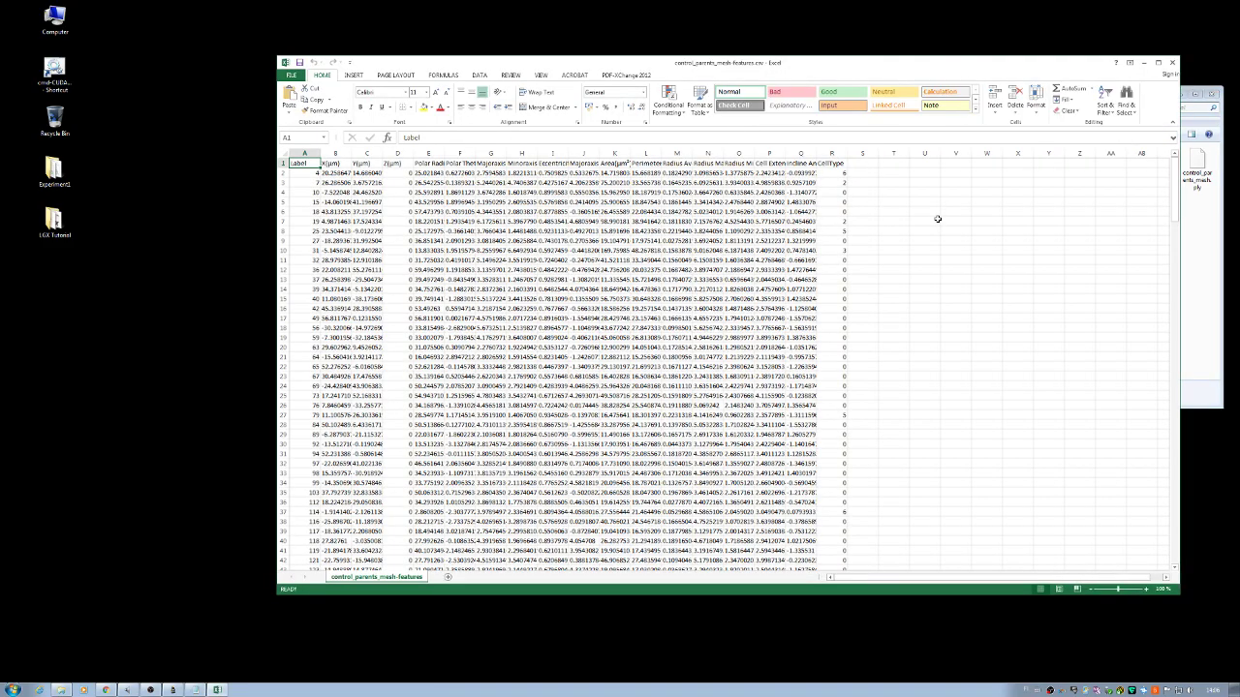
Step: Preview mesh.jpg from the LGX Tutorial folder, close it, and bring the features spreadsheet forward
{"action": "left_click_drag", "start_coordinate": [891, 64], "coordinate": [703, 65]}
{"action": "left_click", "coordinate": [1092, 253]}
{"action": "left_click", "coordinate": [1091, 253]}
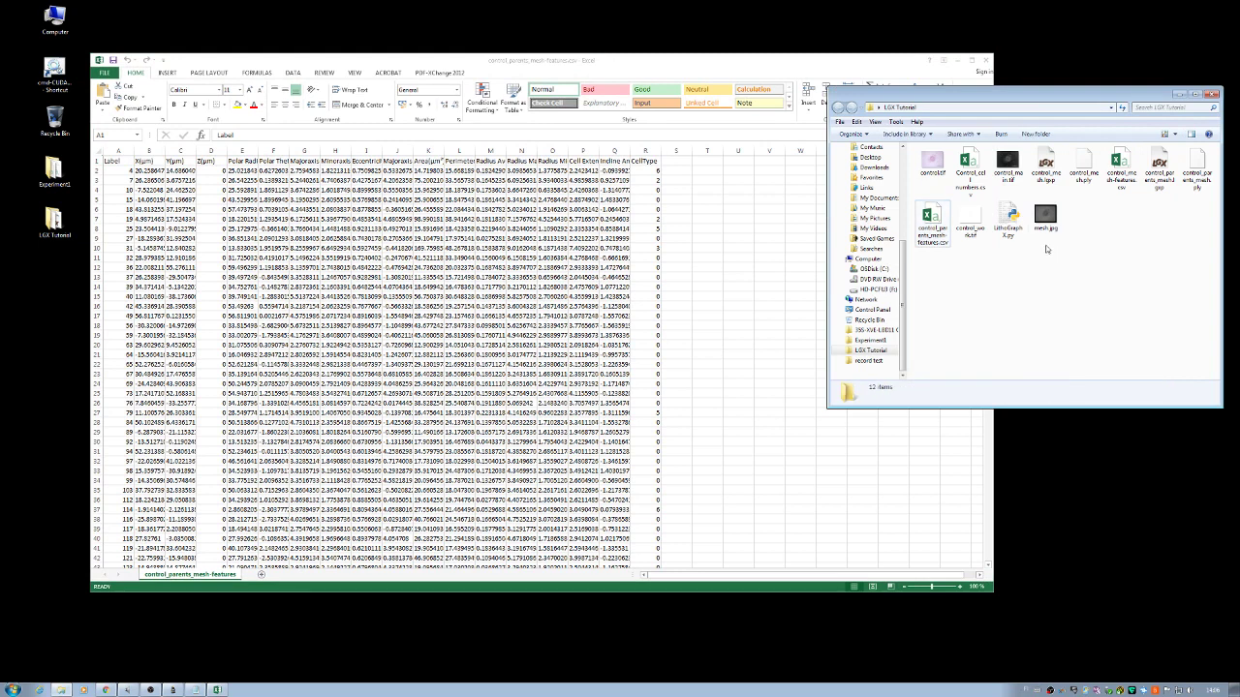
{"action": "double_click", "coordinate": [1043, 219]}
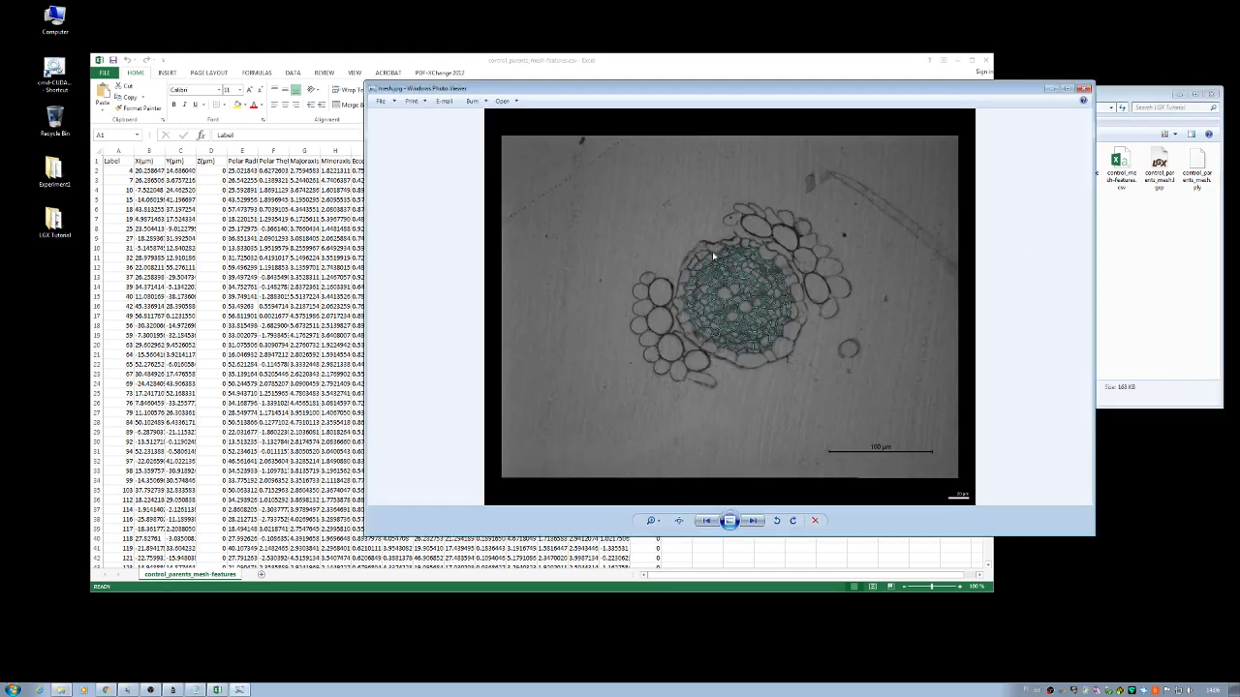
{"action": "scroll", "coordinate": [721, 345], "scroll_direction": "up", "scroll_amount": 2}
{"action": "scroll", "coordinate": [722, 349], "scroll_direction": "down", "scroll_amount": 1}
{"action": "left_click", "coordinate": [1083, 89]}
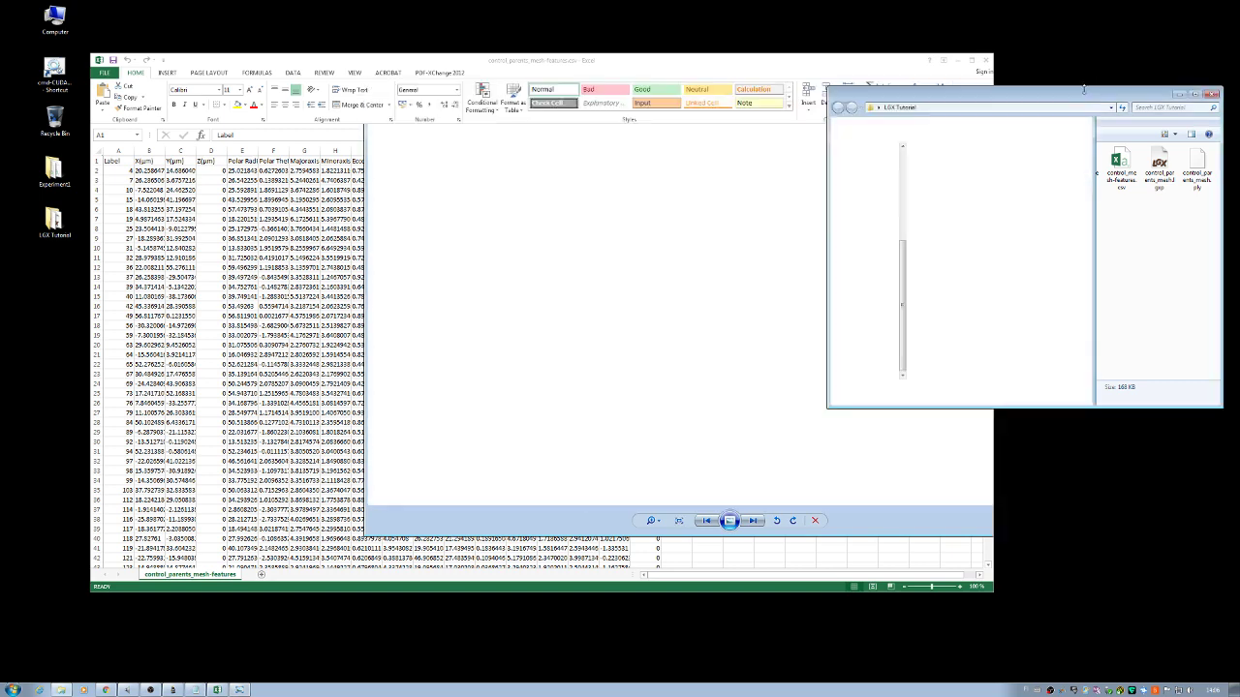
{"action": "left_click", "coordinate": [829, 74]}
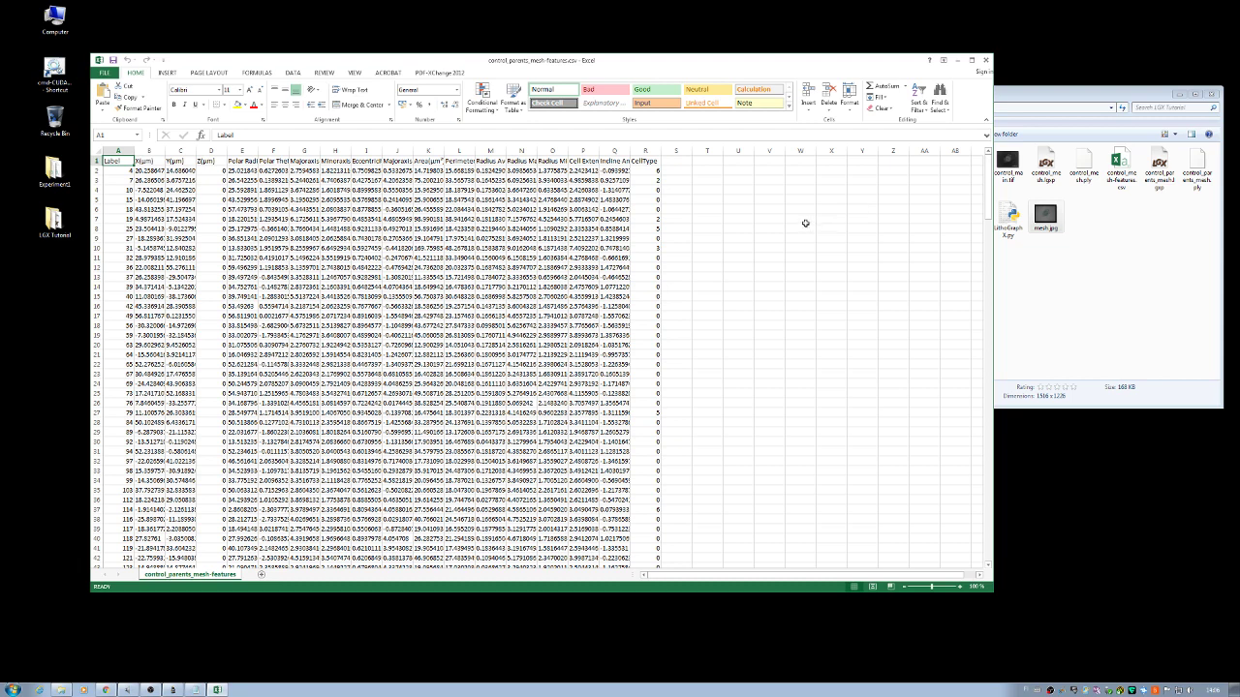
Step: Enter the first contact's e-mail address in V7 and a second e-mail address in V8
{"action": "left_click", "coordinate": [774, 221]}
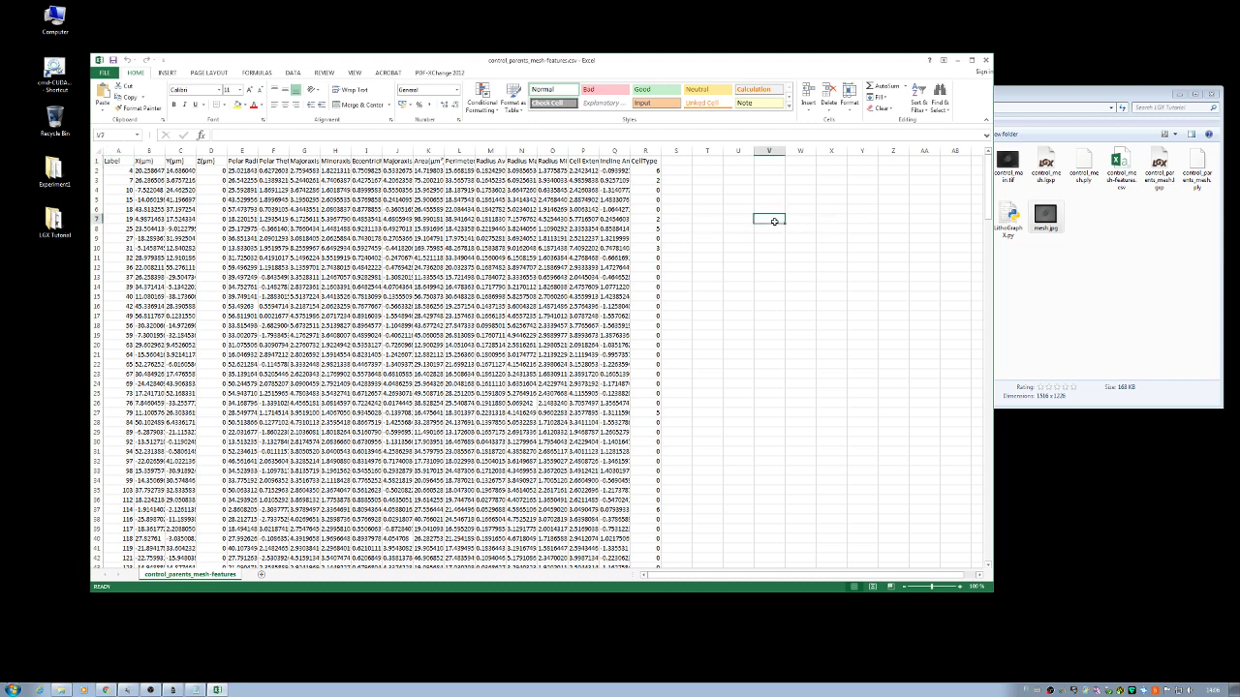
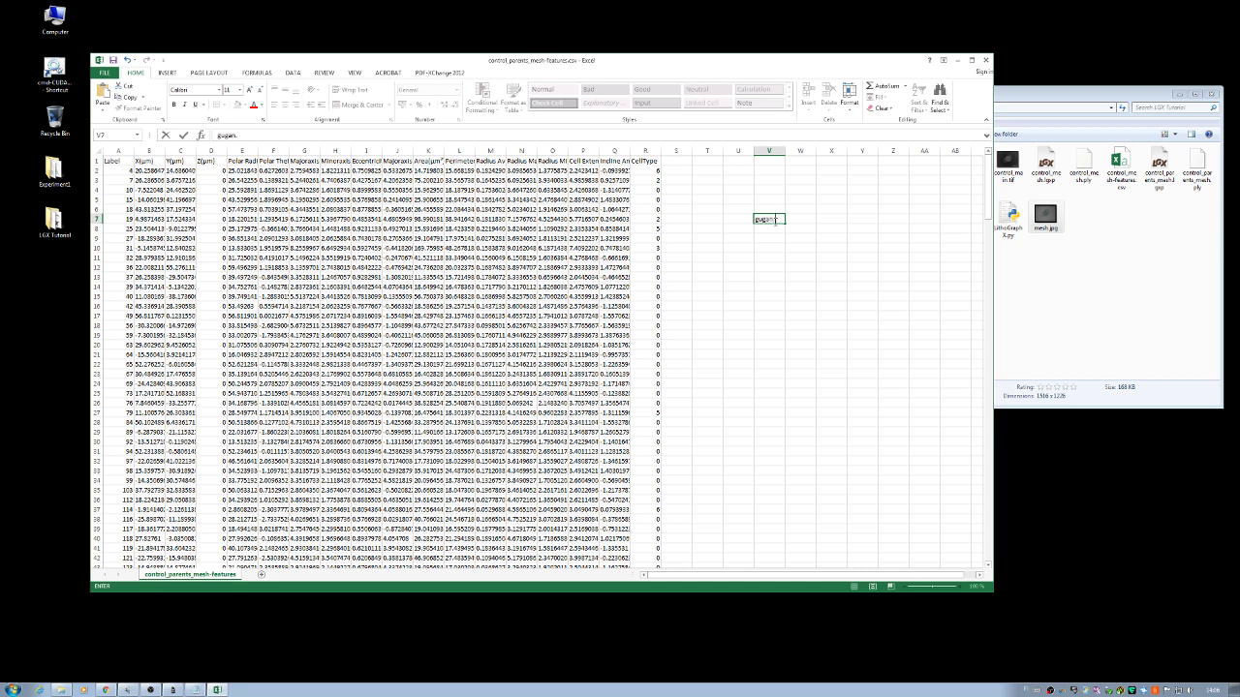
{"action": "key", "text": "Return"}
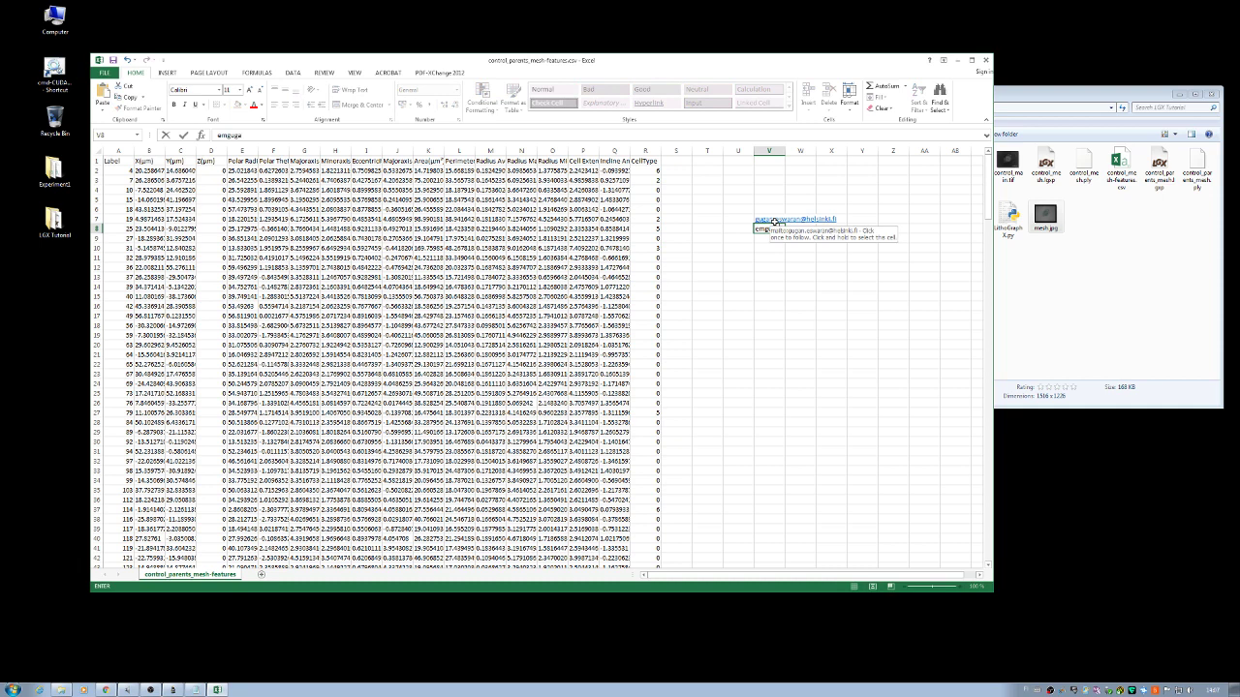
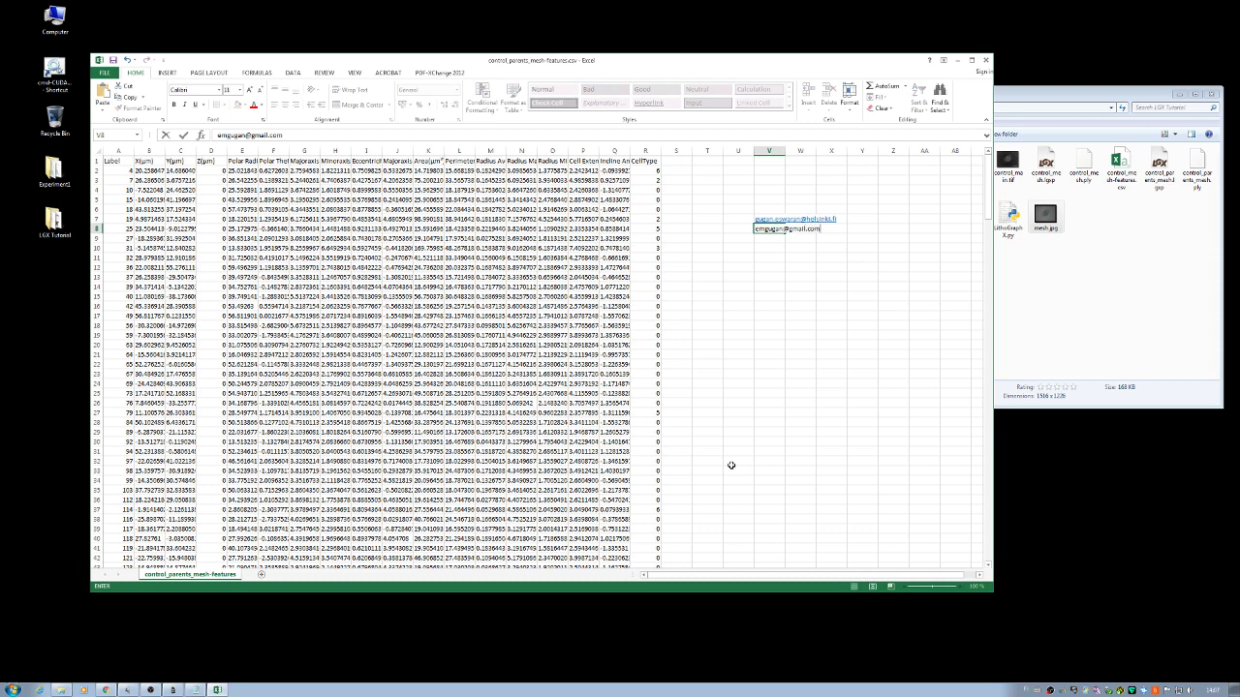
{"action": "key", "text": "Return"}
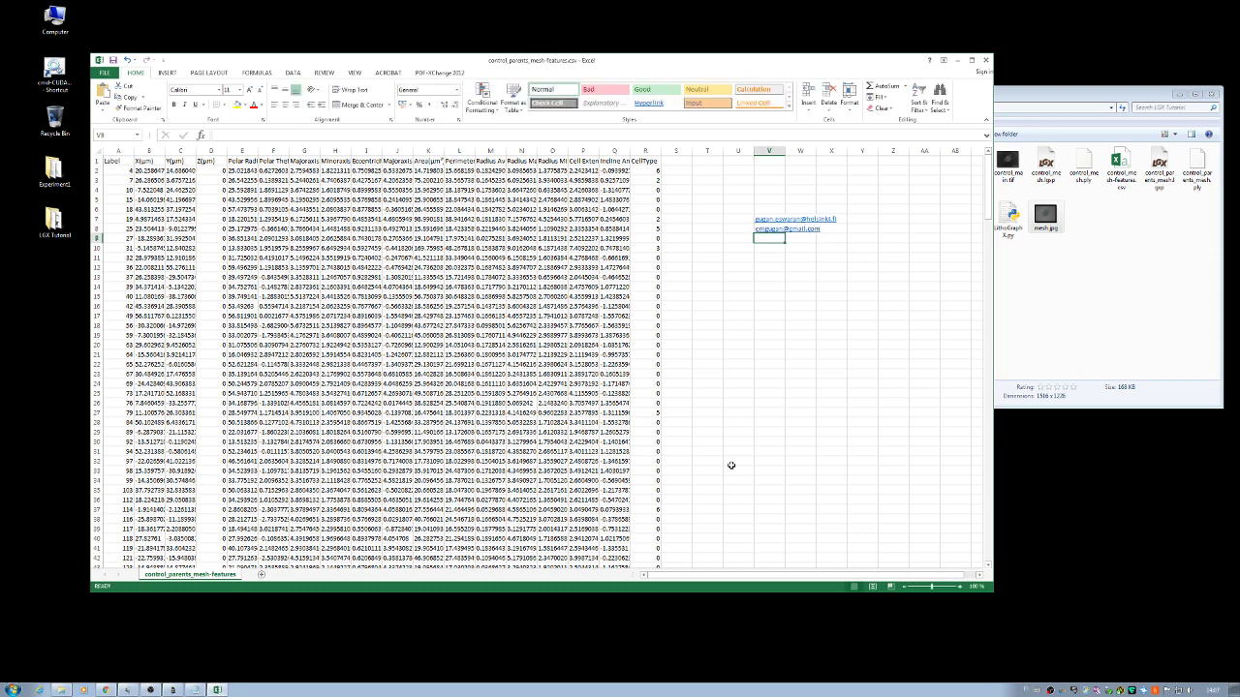